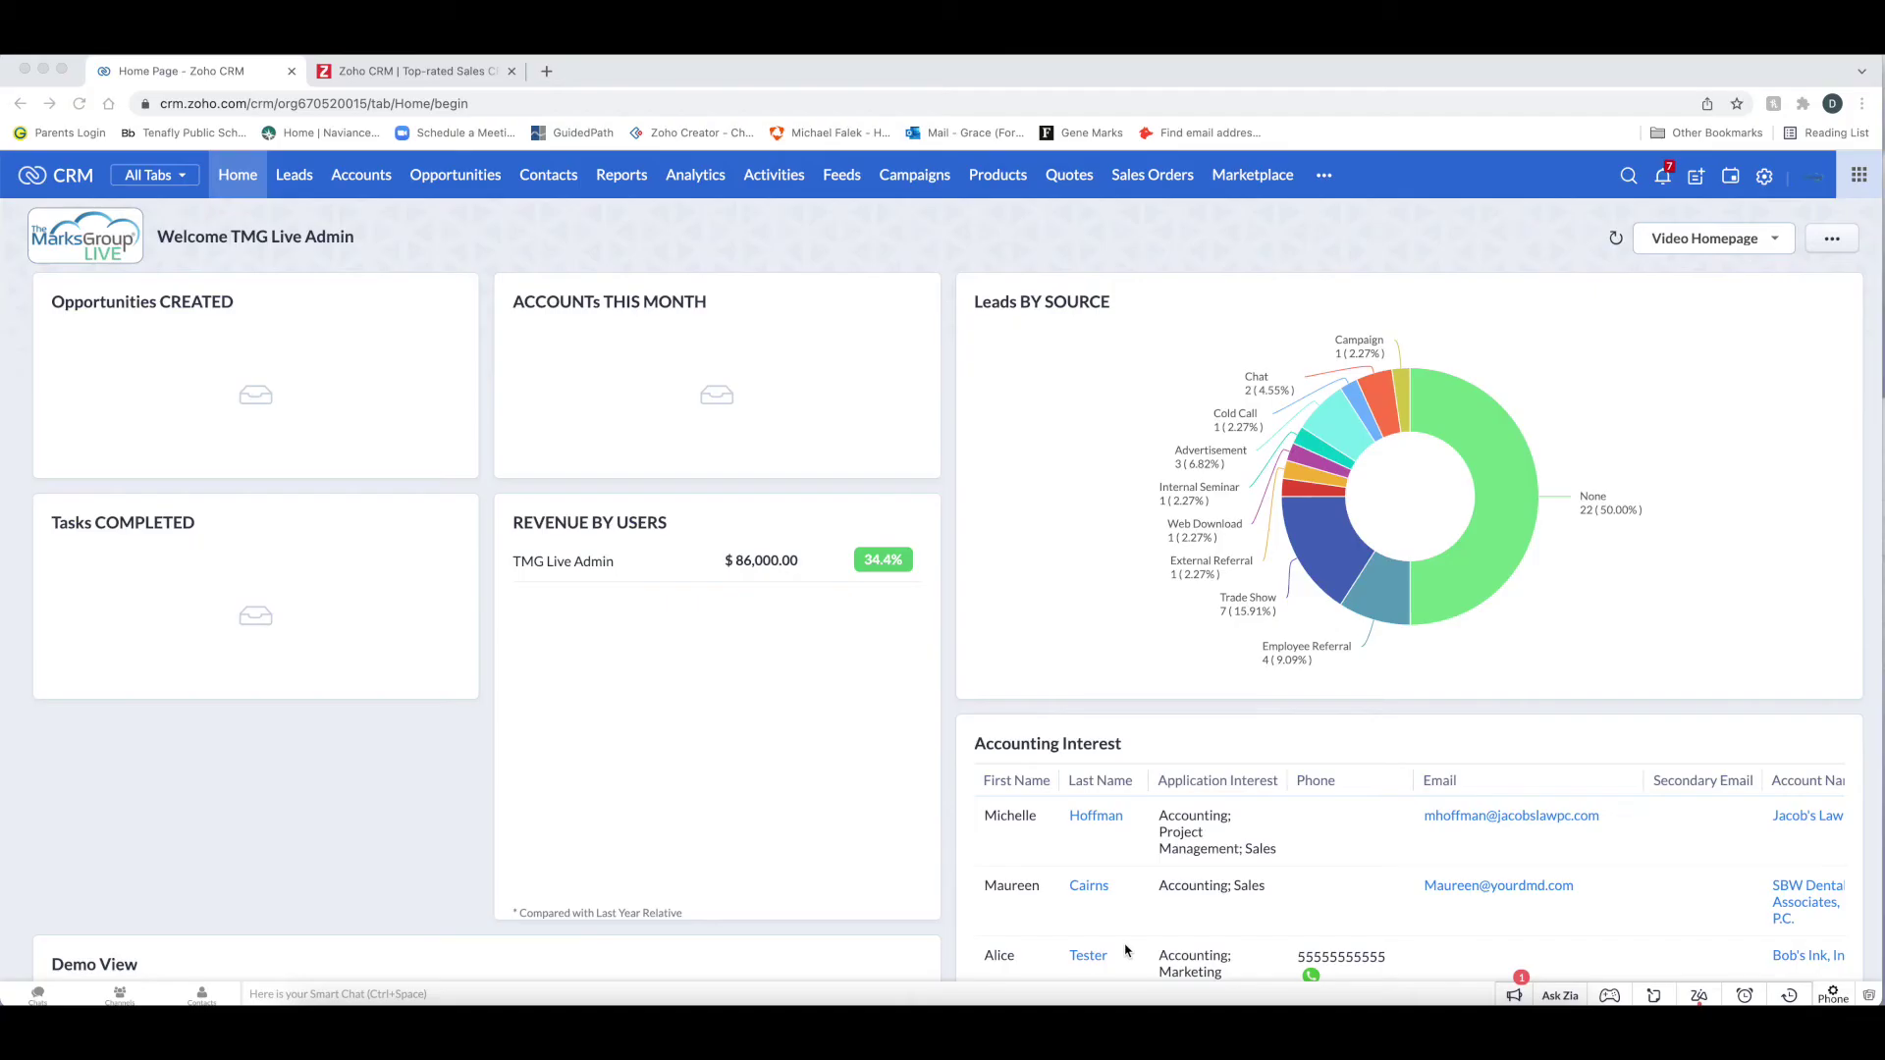
Open the Workflow Rules list in the automation setup and look through the existing rules
{"action": "left_click", "coordinate": [1765, 182]}
{"action": "left_click", "coordinate": [1765, 183]}
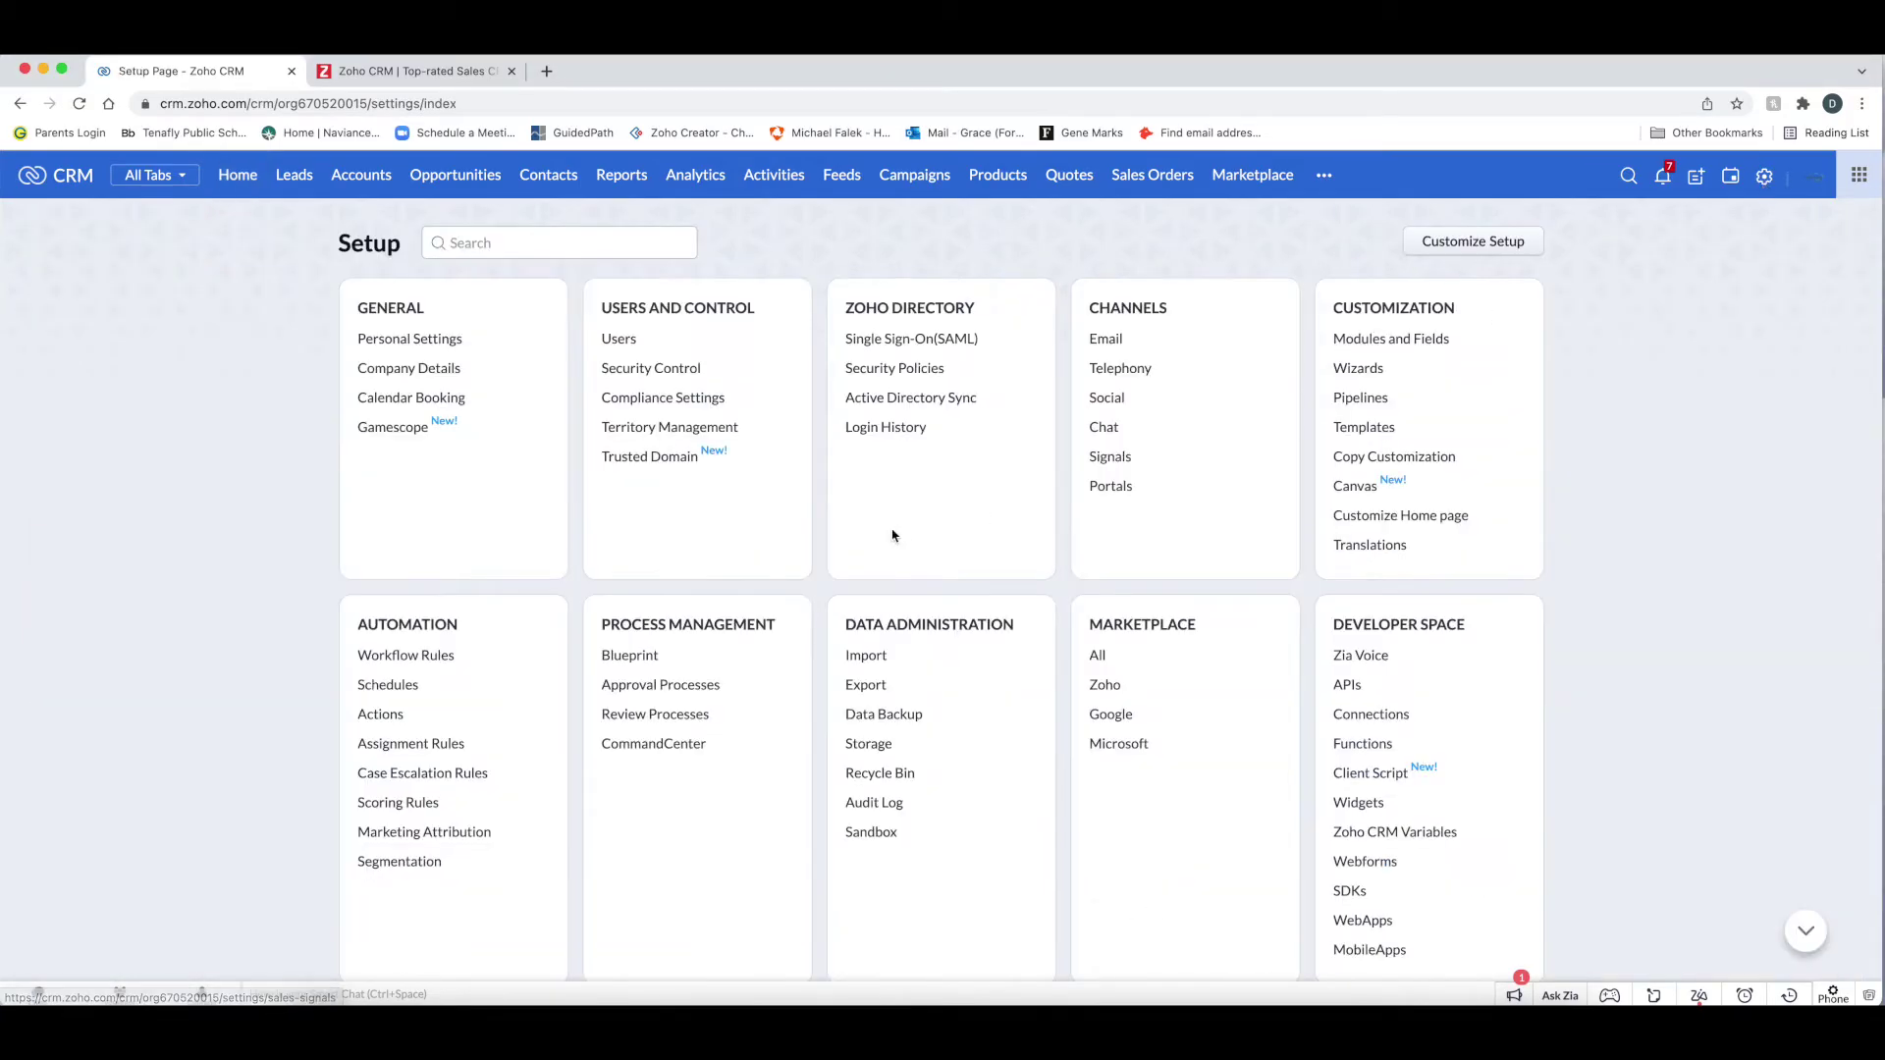
{"action": "left_click", "coordinate": [392, 657]}
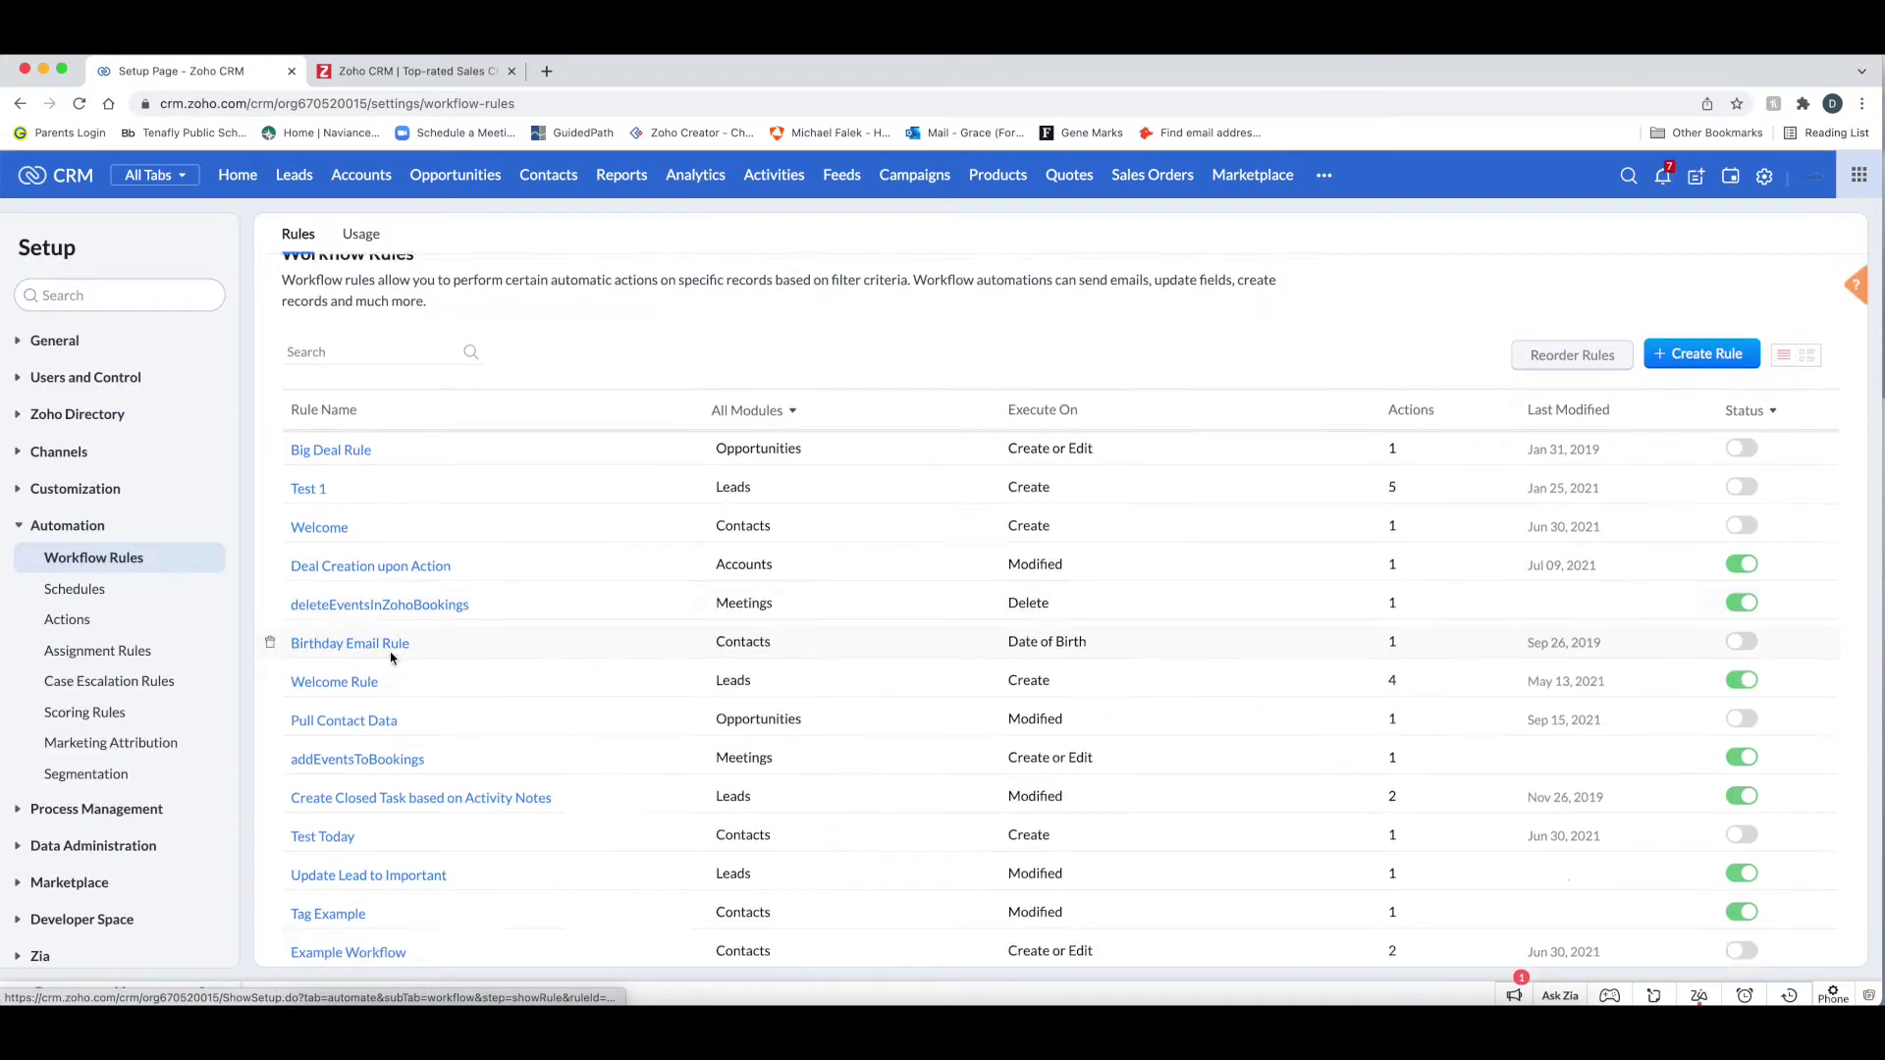
{"action": "scroll", "coordinate": [392, 658], "scroll_direction": "down", "scroll_amount": 2}
{"action": "scroll", "coordinate": [392, 658], "scroll_direction": "up", "scroll_amount": 3}
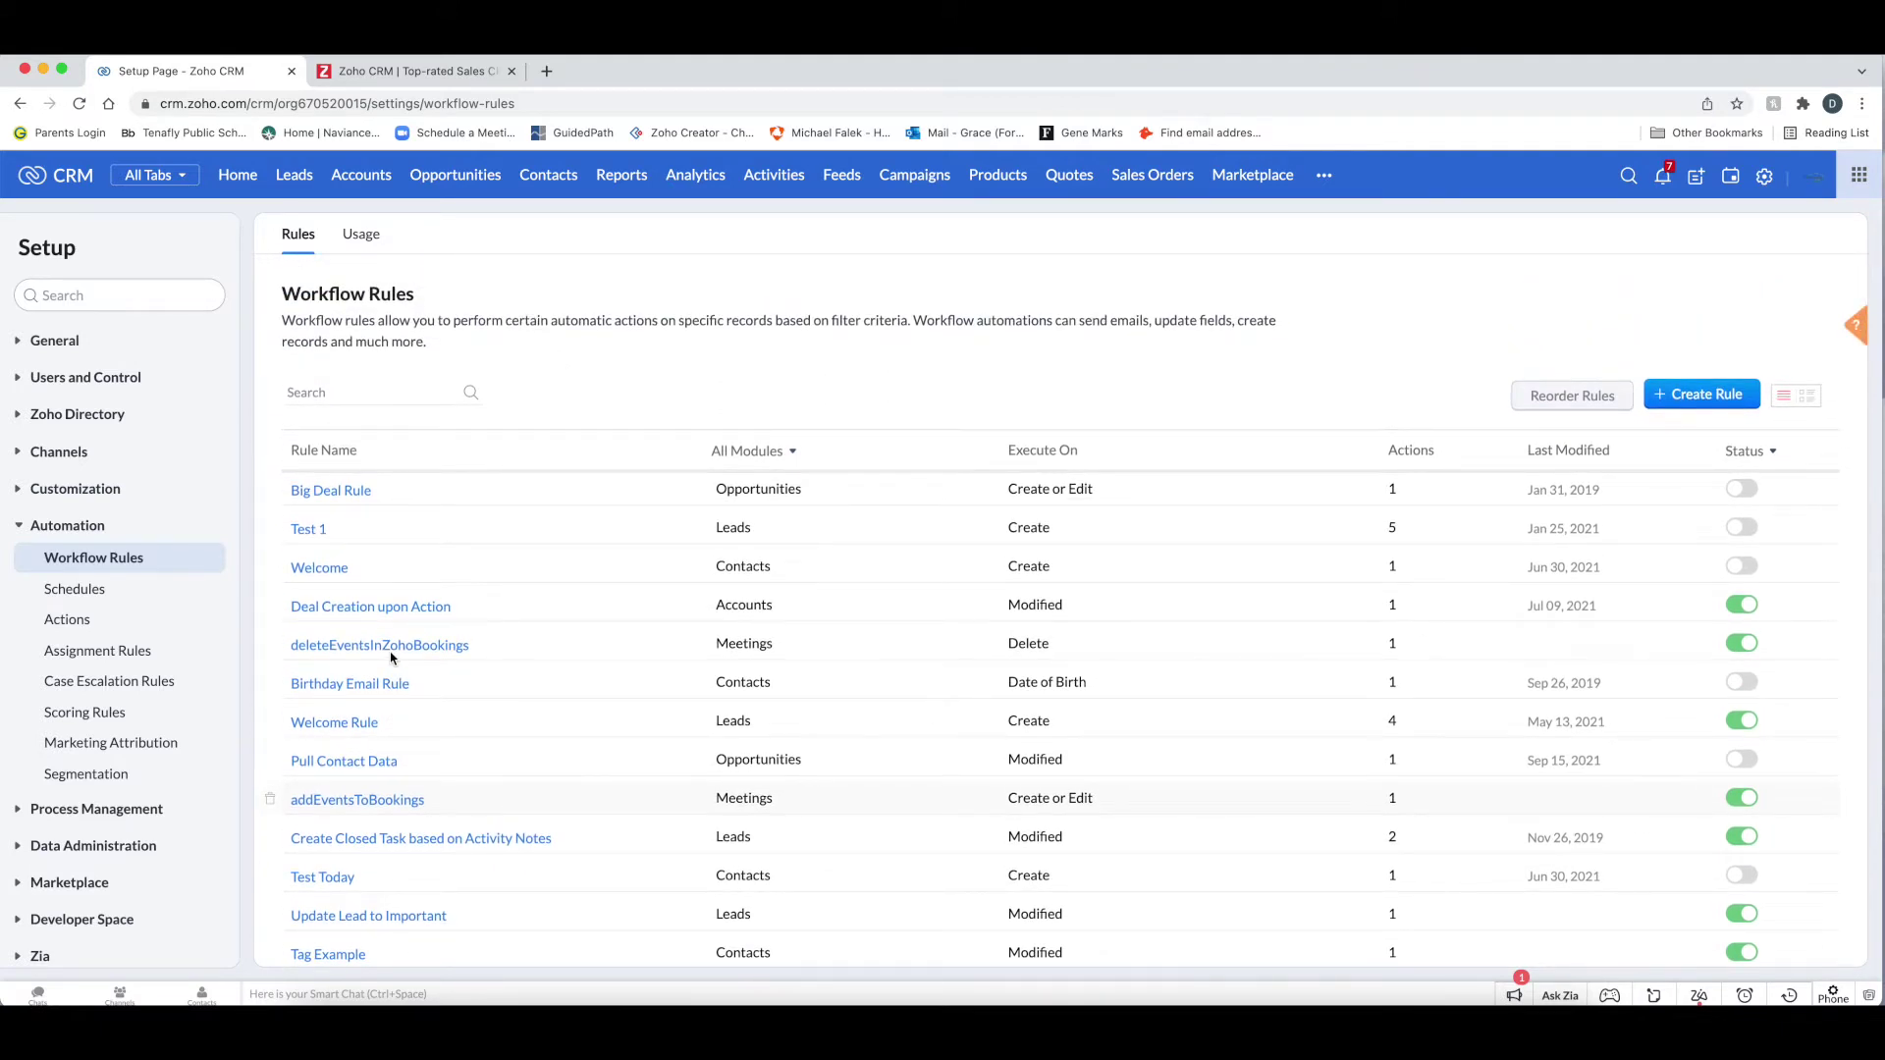
Review the Big Deal Rule and the recipients of its Big Deal Alert email notification, leaving them as they are
{"action": "left_click", "coordinate": [332, 501]}
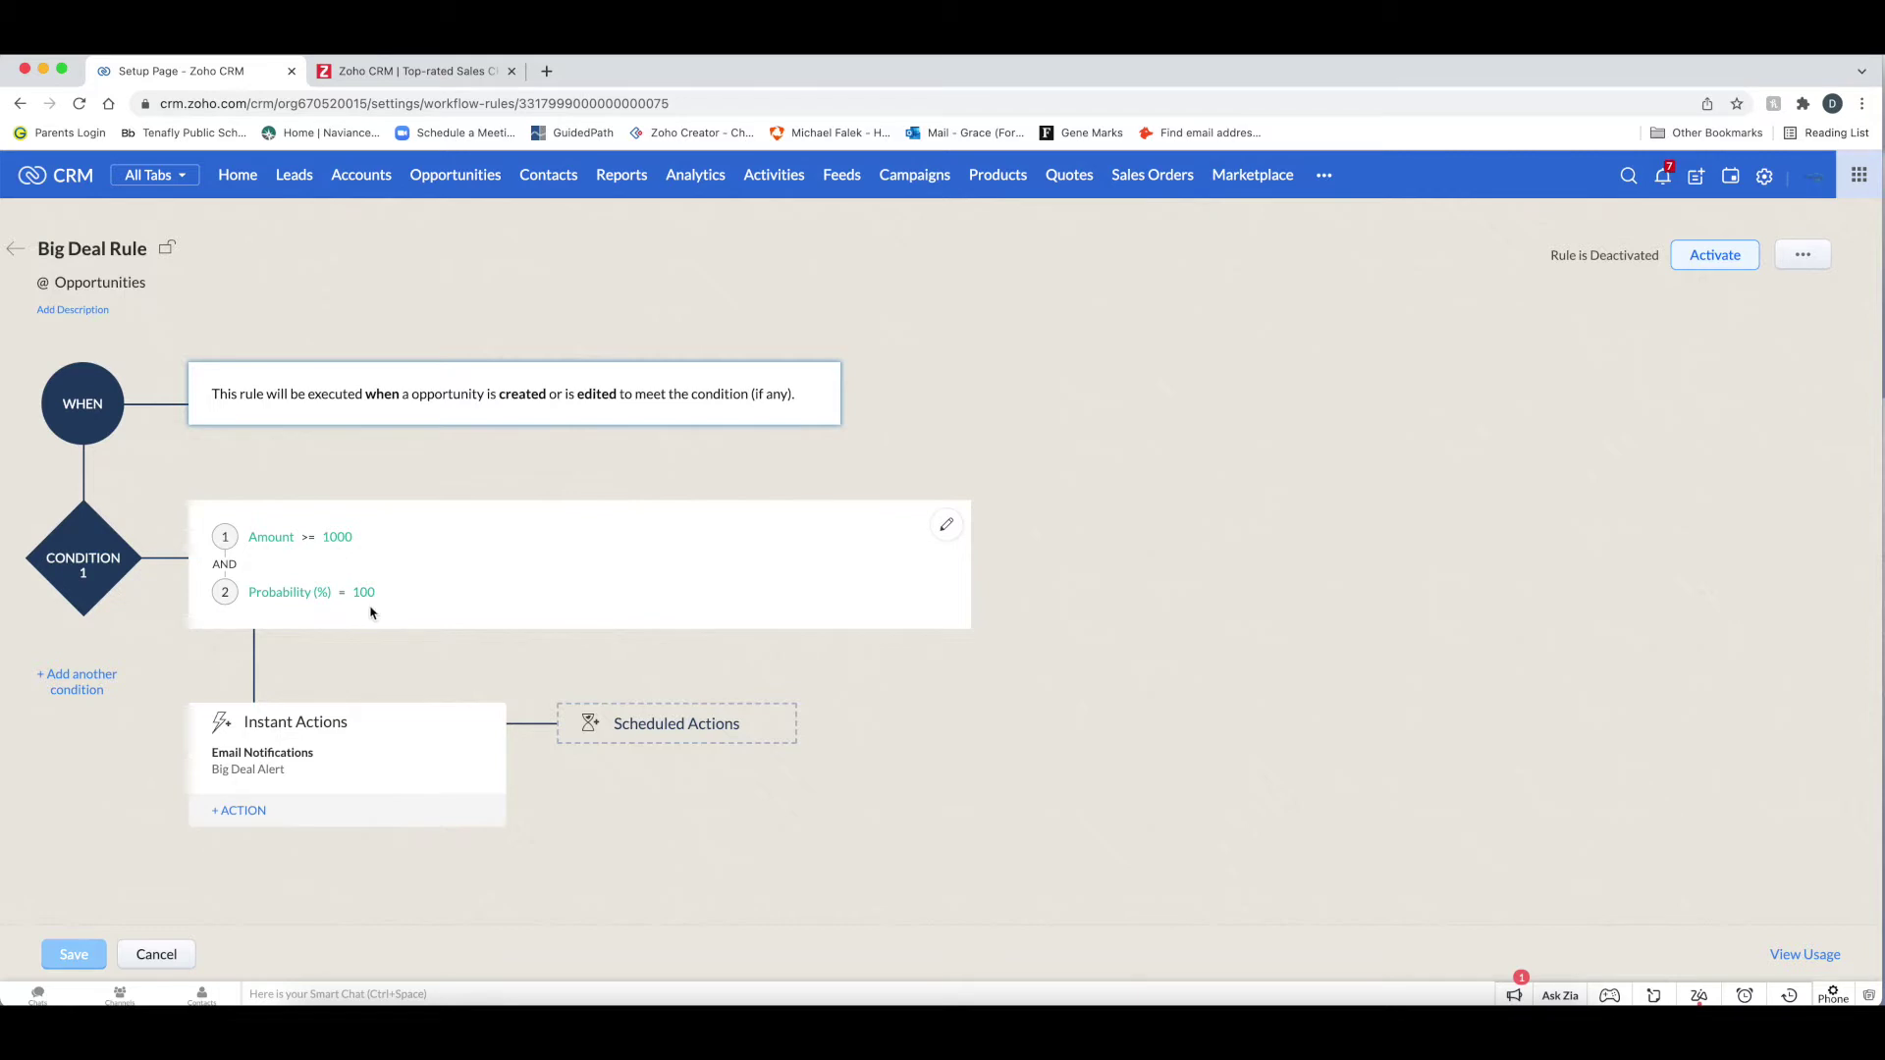
{"action": "left_click", "coordinate": [254, 775]}
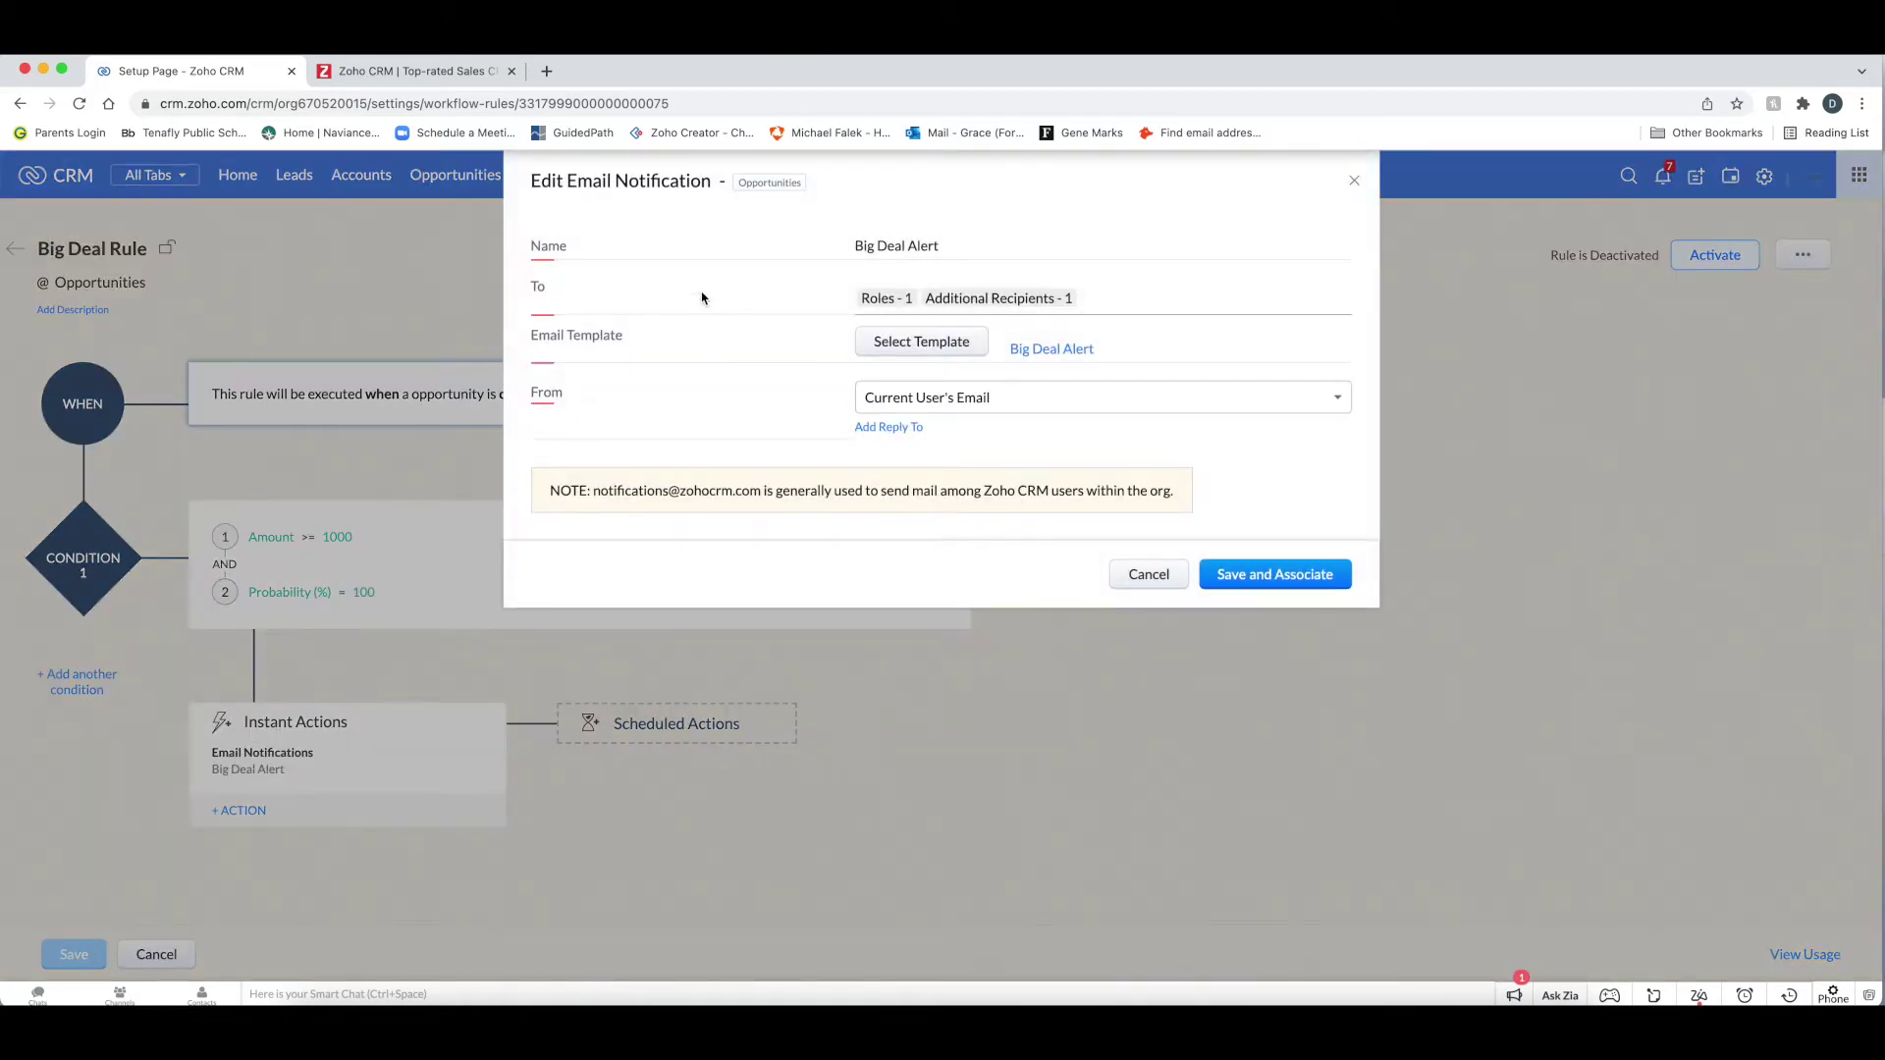
{"action": "left_click", "coordinate": [885, 298]}
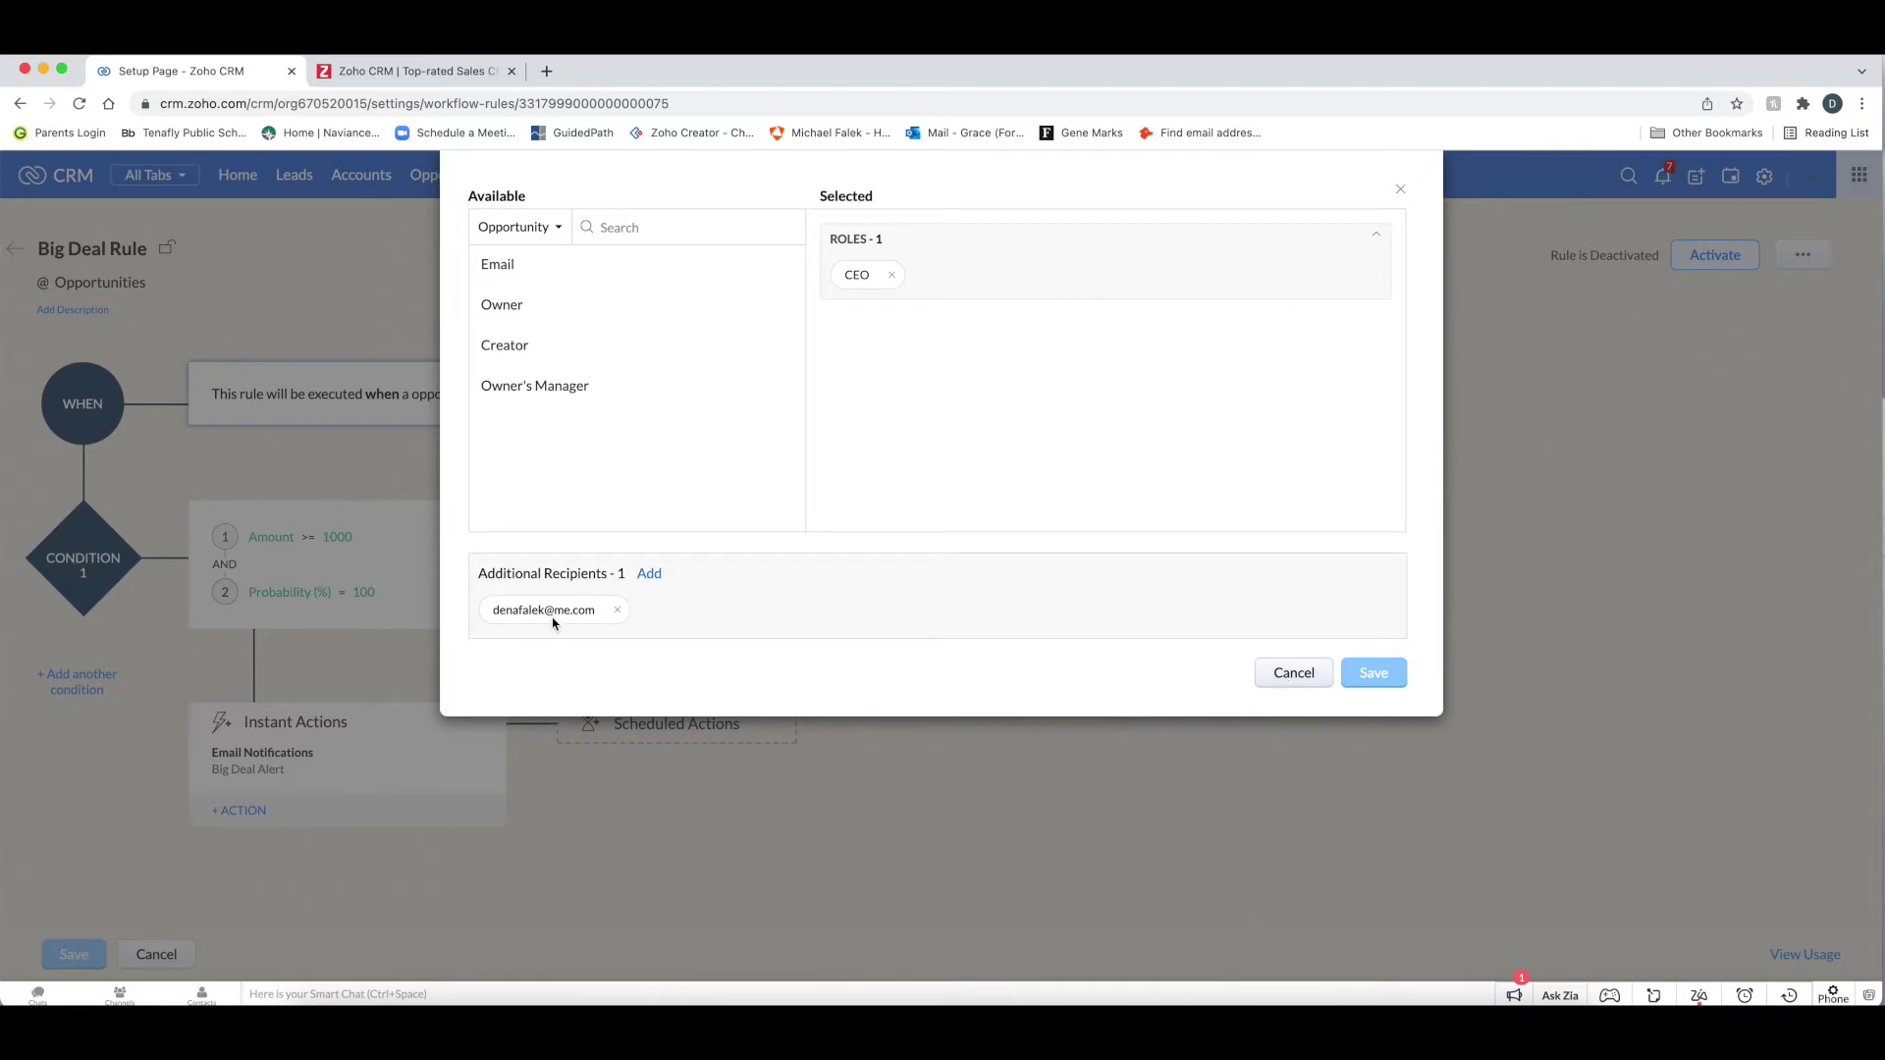
{"action": "left_click", "coordinate": [1286, 677]}
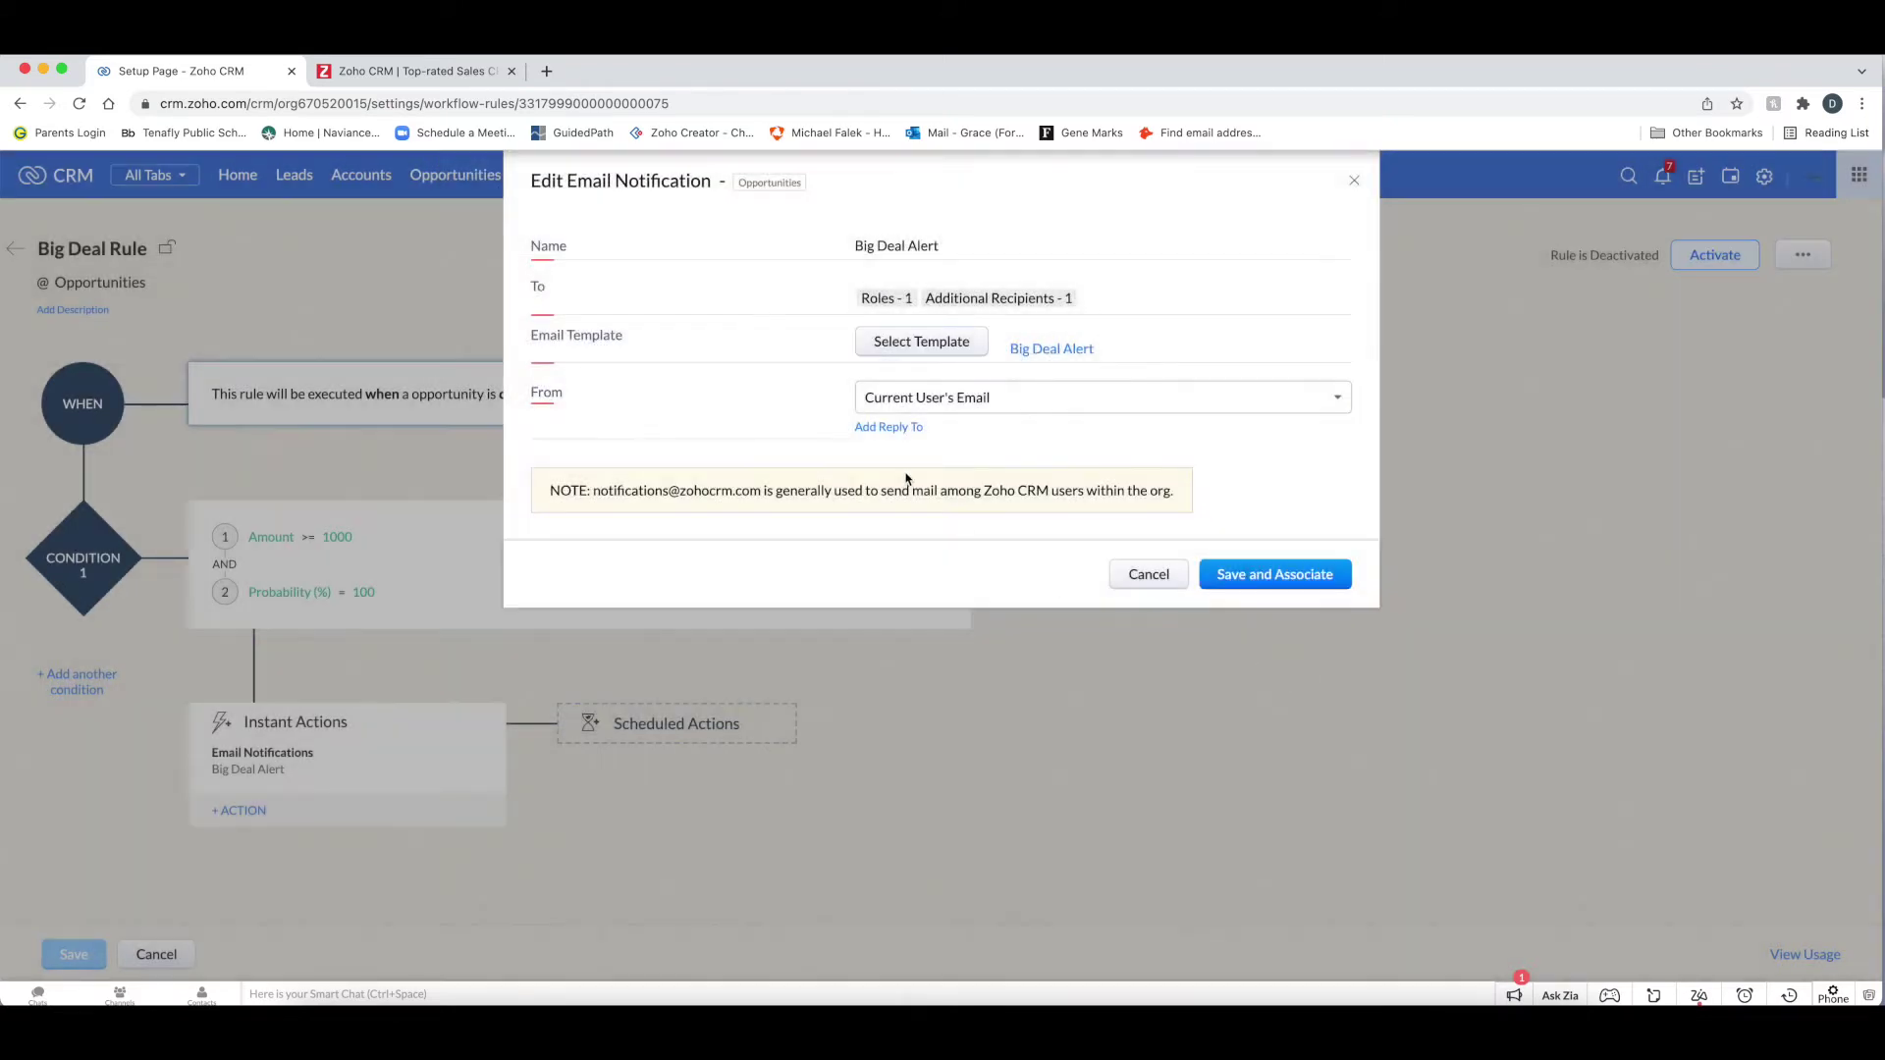
Preview the Big Deal Alert email template, close the notification without saving and return to the rules list
{"action": "left_click", "coordinate": [1052, 352]}
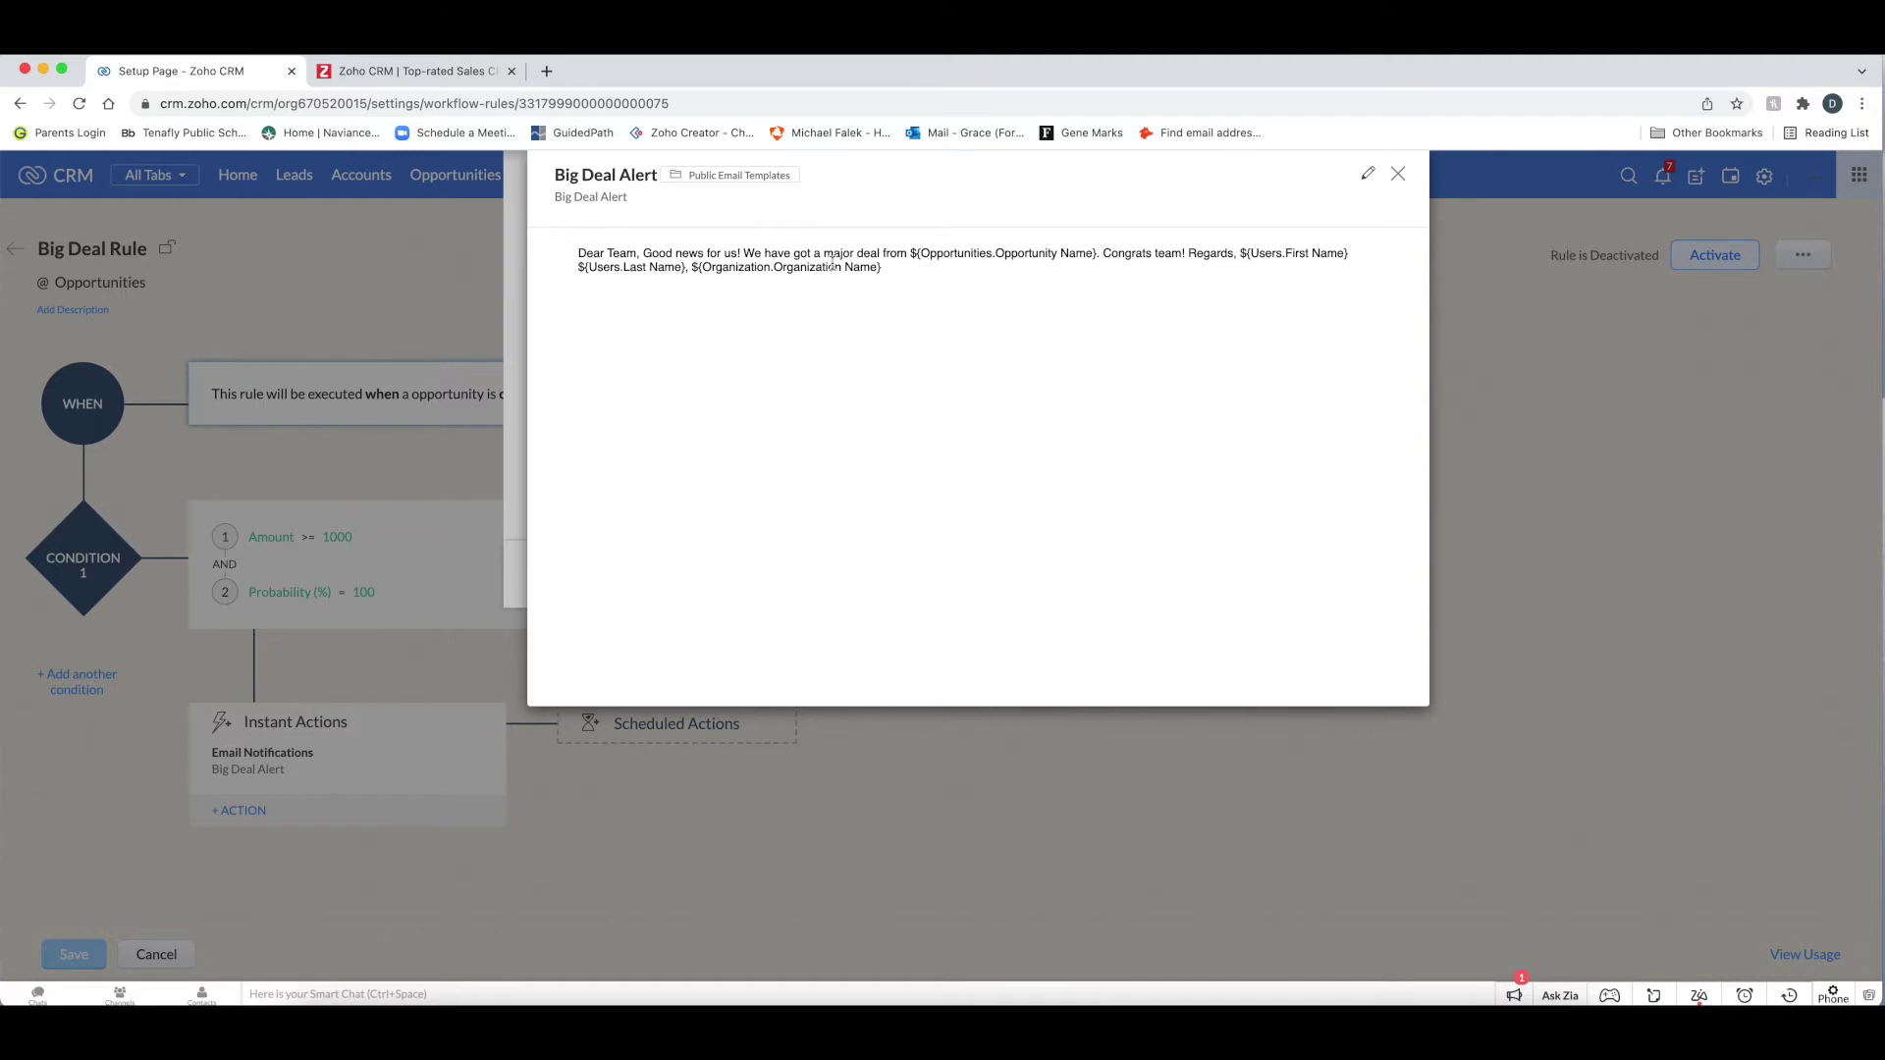
{"action": "left_click", "coordinate": [1399, 177]}
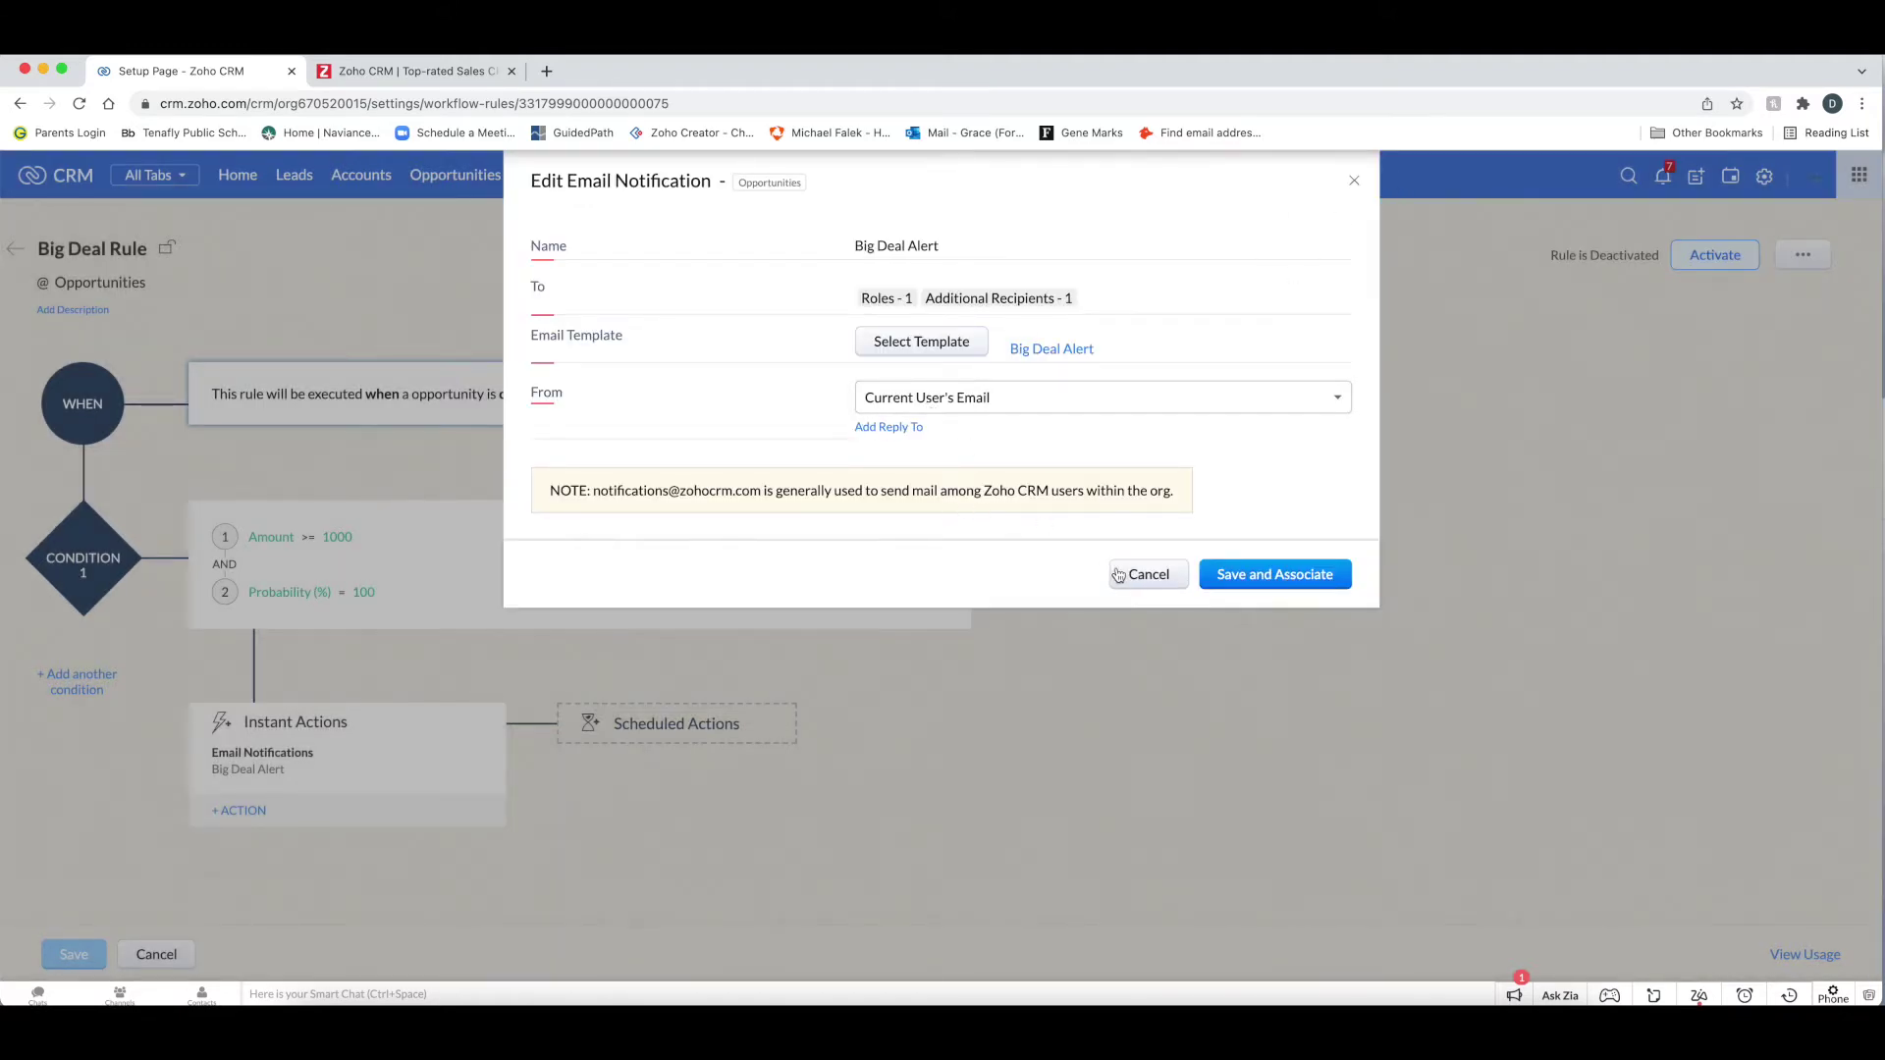
{"action": "left_click", "coordinate": [1145, 575]}
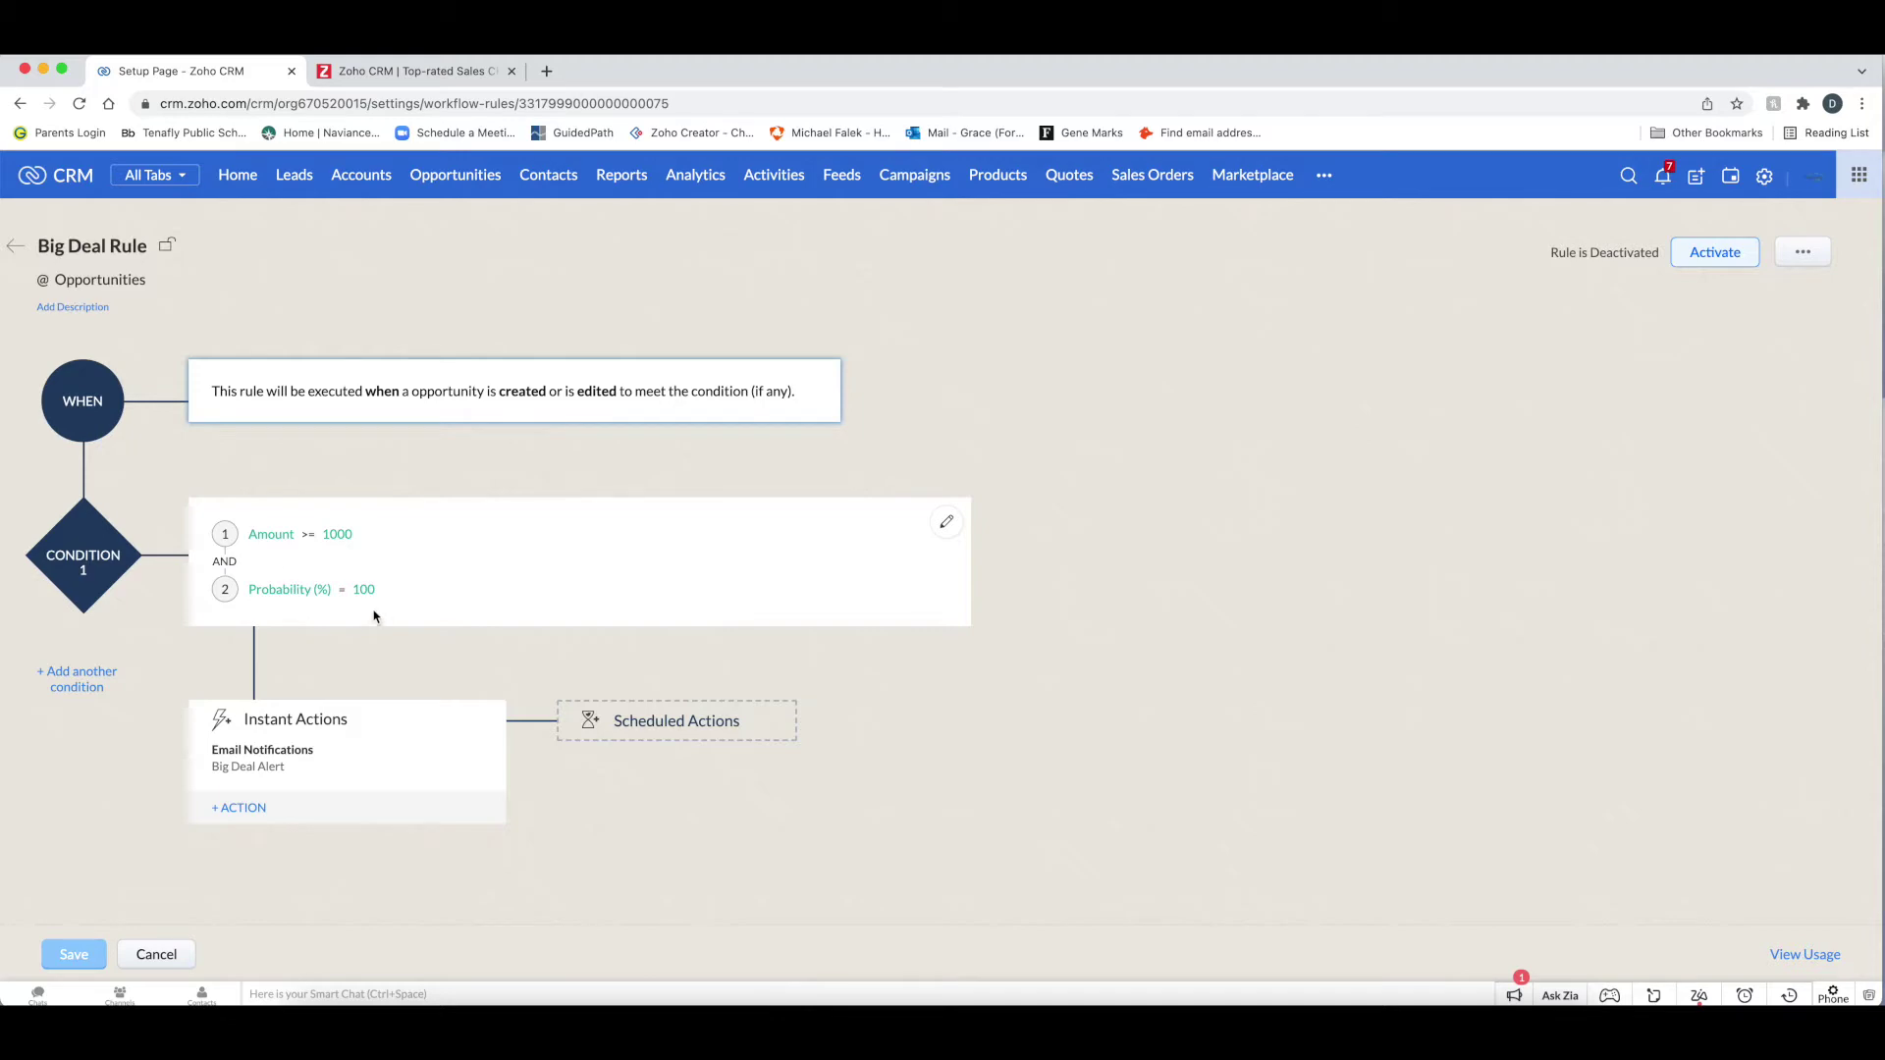
{"action": "left_click", "coordinate": [23, 254]}
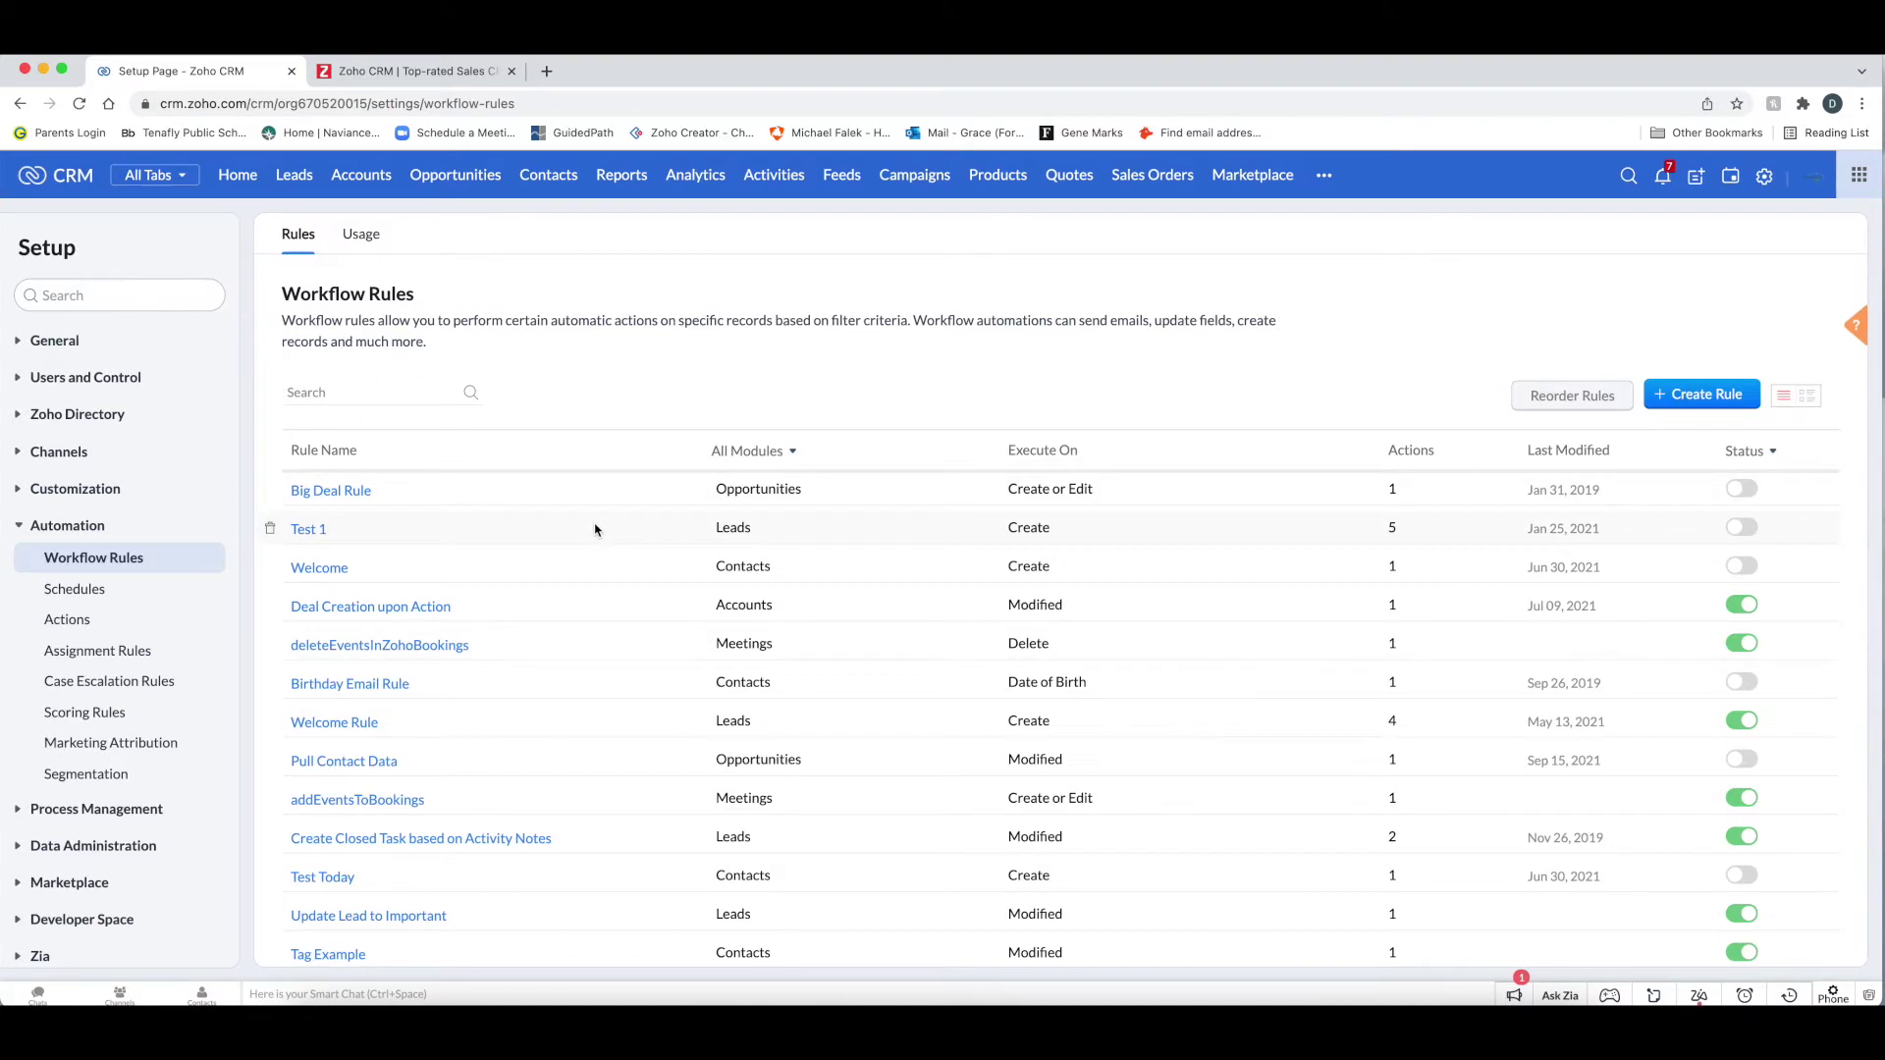
Filter the workflow rules by Leads, Accounts and Opportunities in turn, and return to showing all modules
{"action": "left_click", "coordinate": [728, 457]}
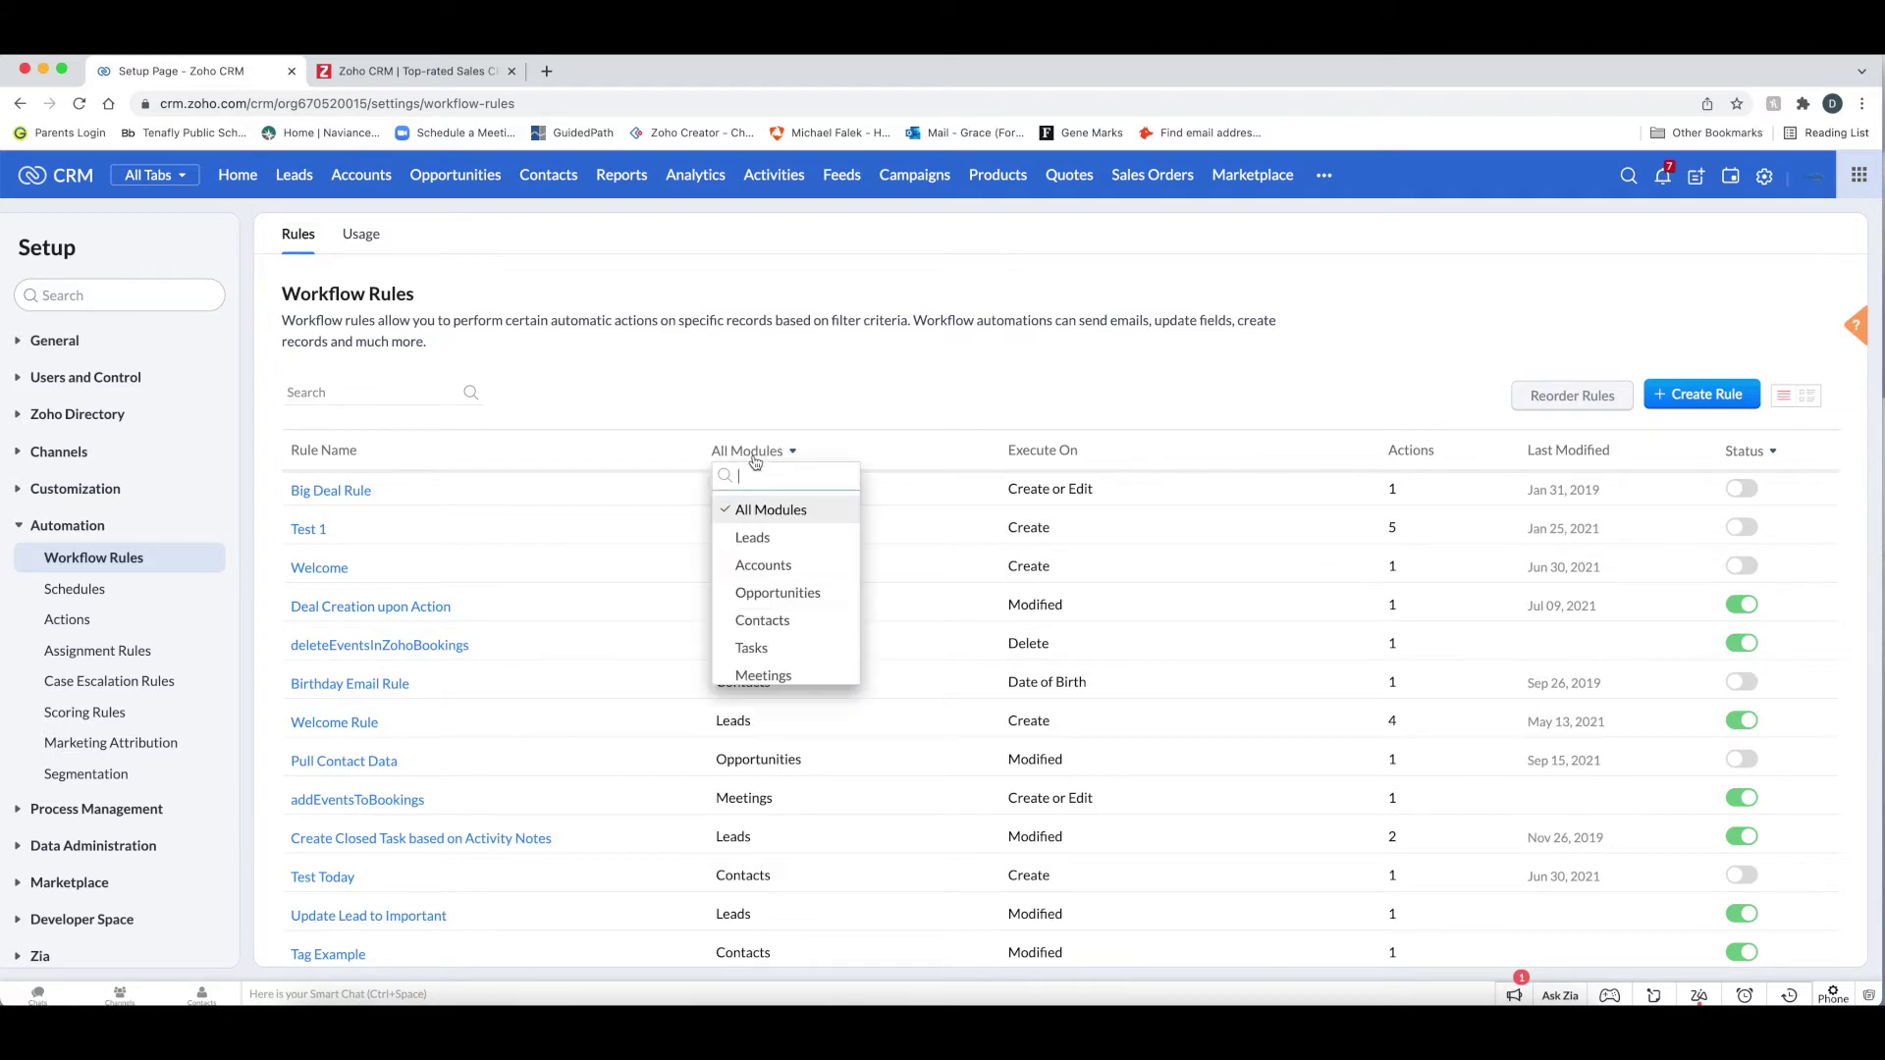
{"action": "left_click", "coordinate": [758, 538]}
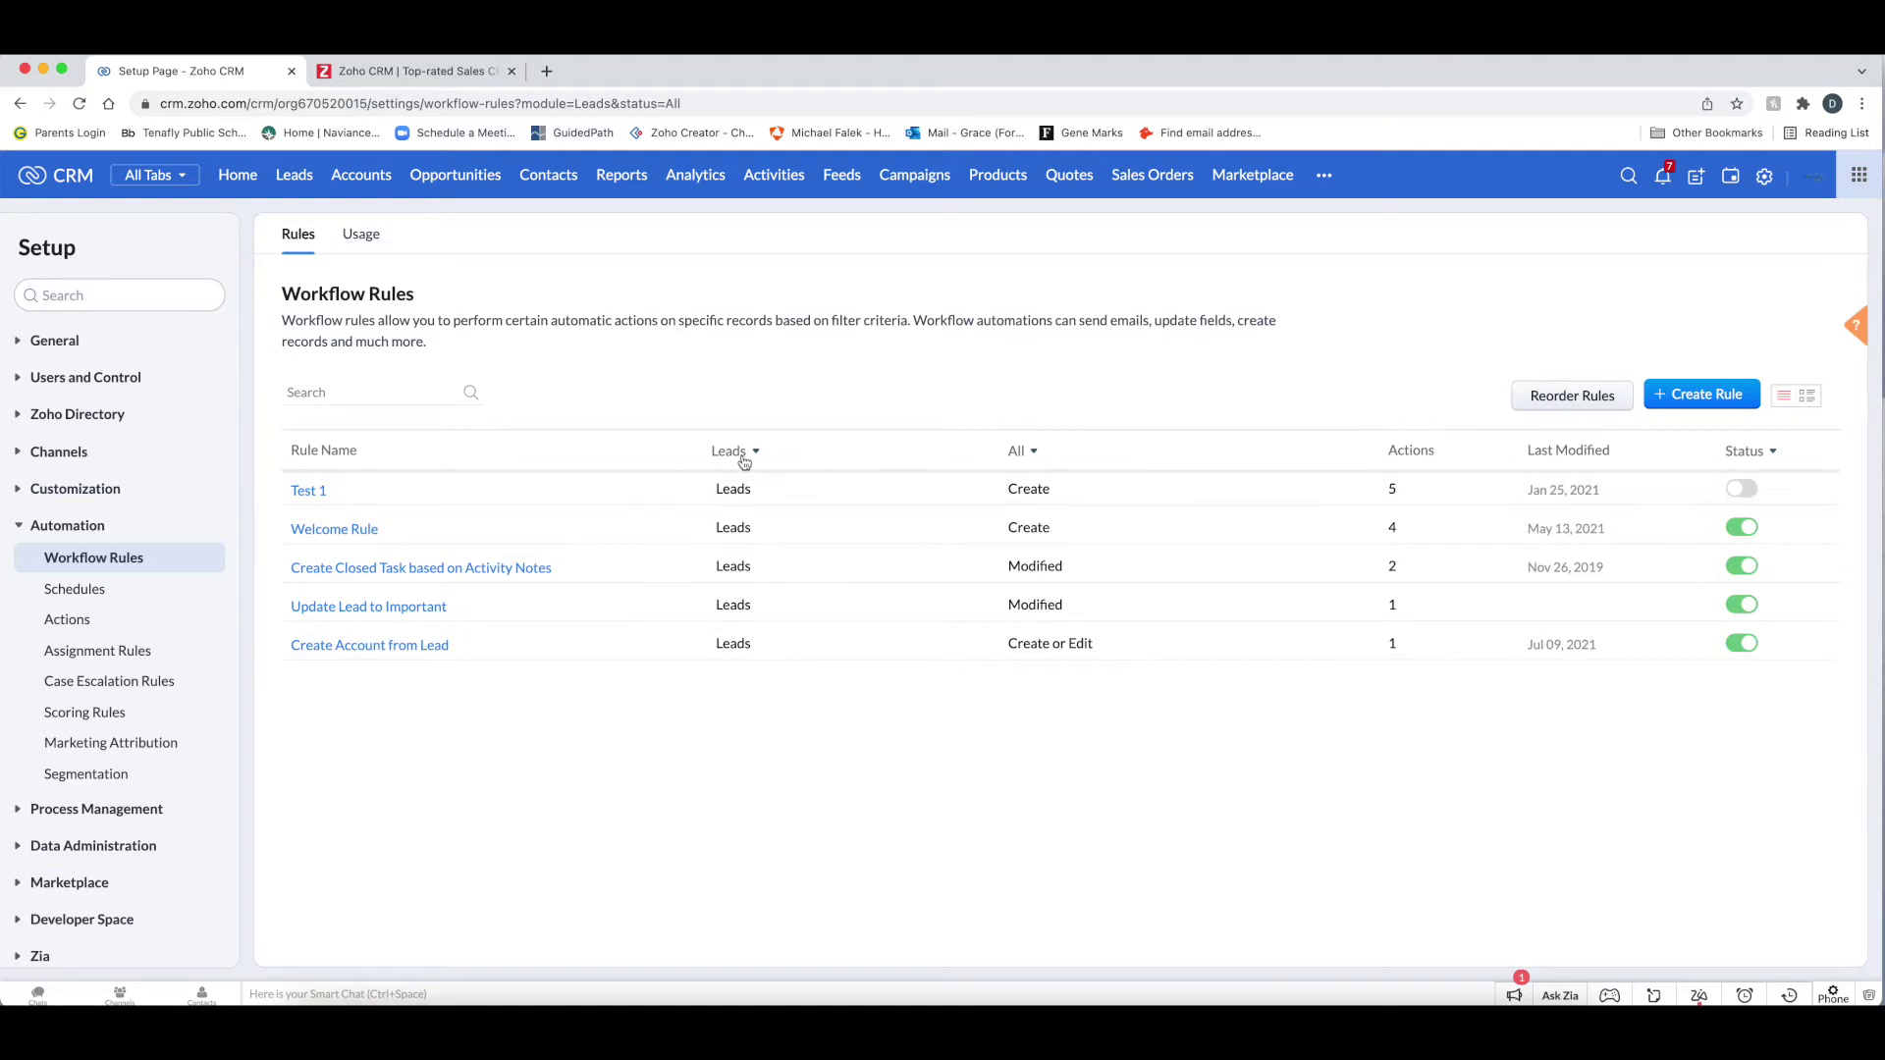
{"action": "left_click", "coordinate": [739, 452]}
{"action": "left_click", "coordinate": [765, 568]}
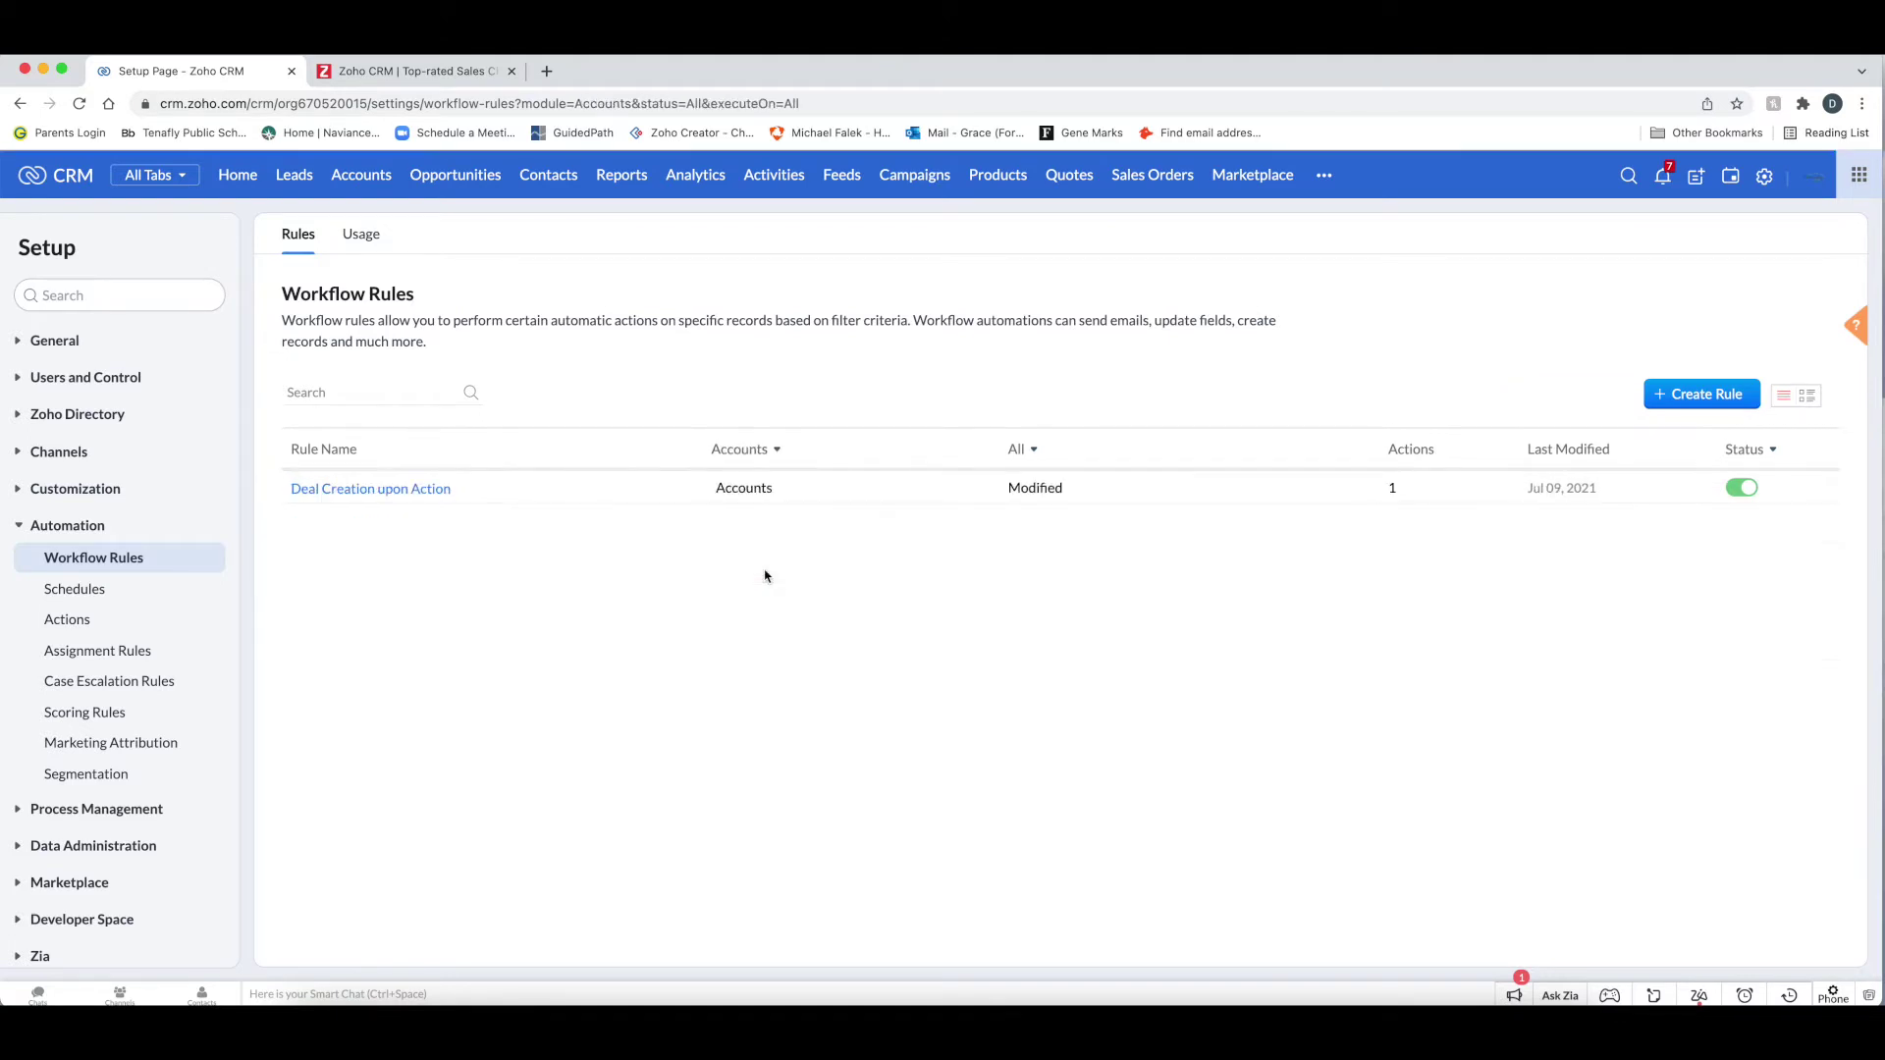
{"action": "left_click", "coordinate": [742, 450]}
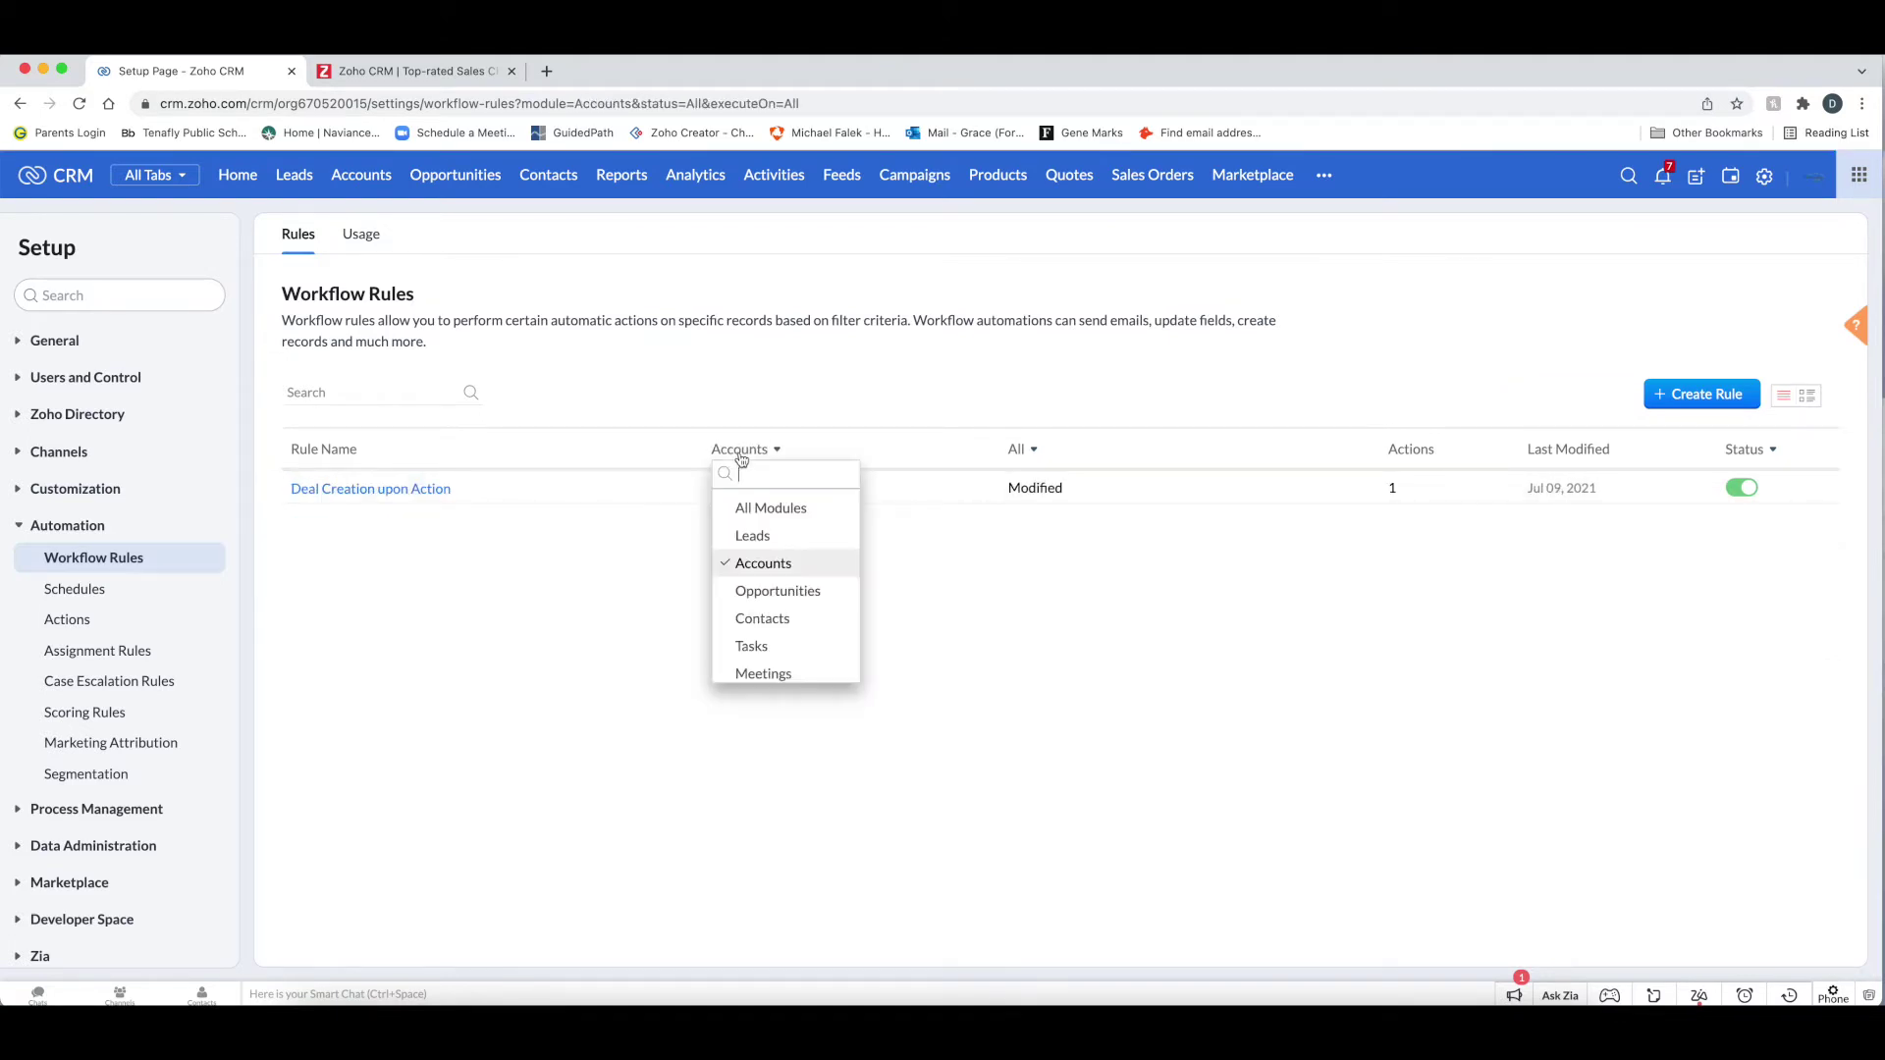
{"action": "left_click", "coordinate": [771, 590]}
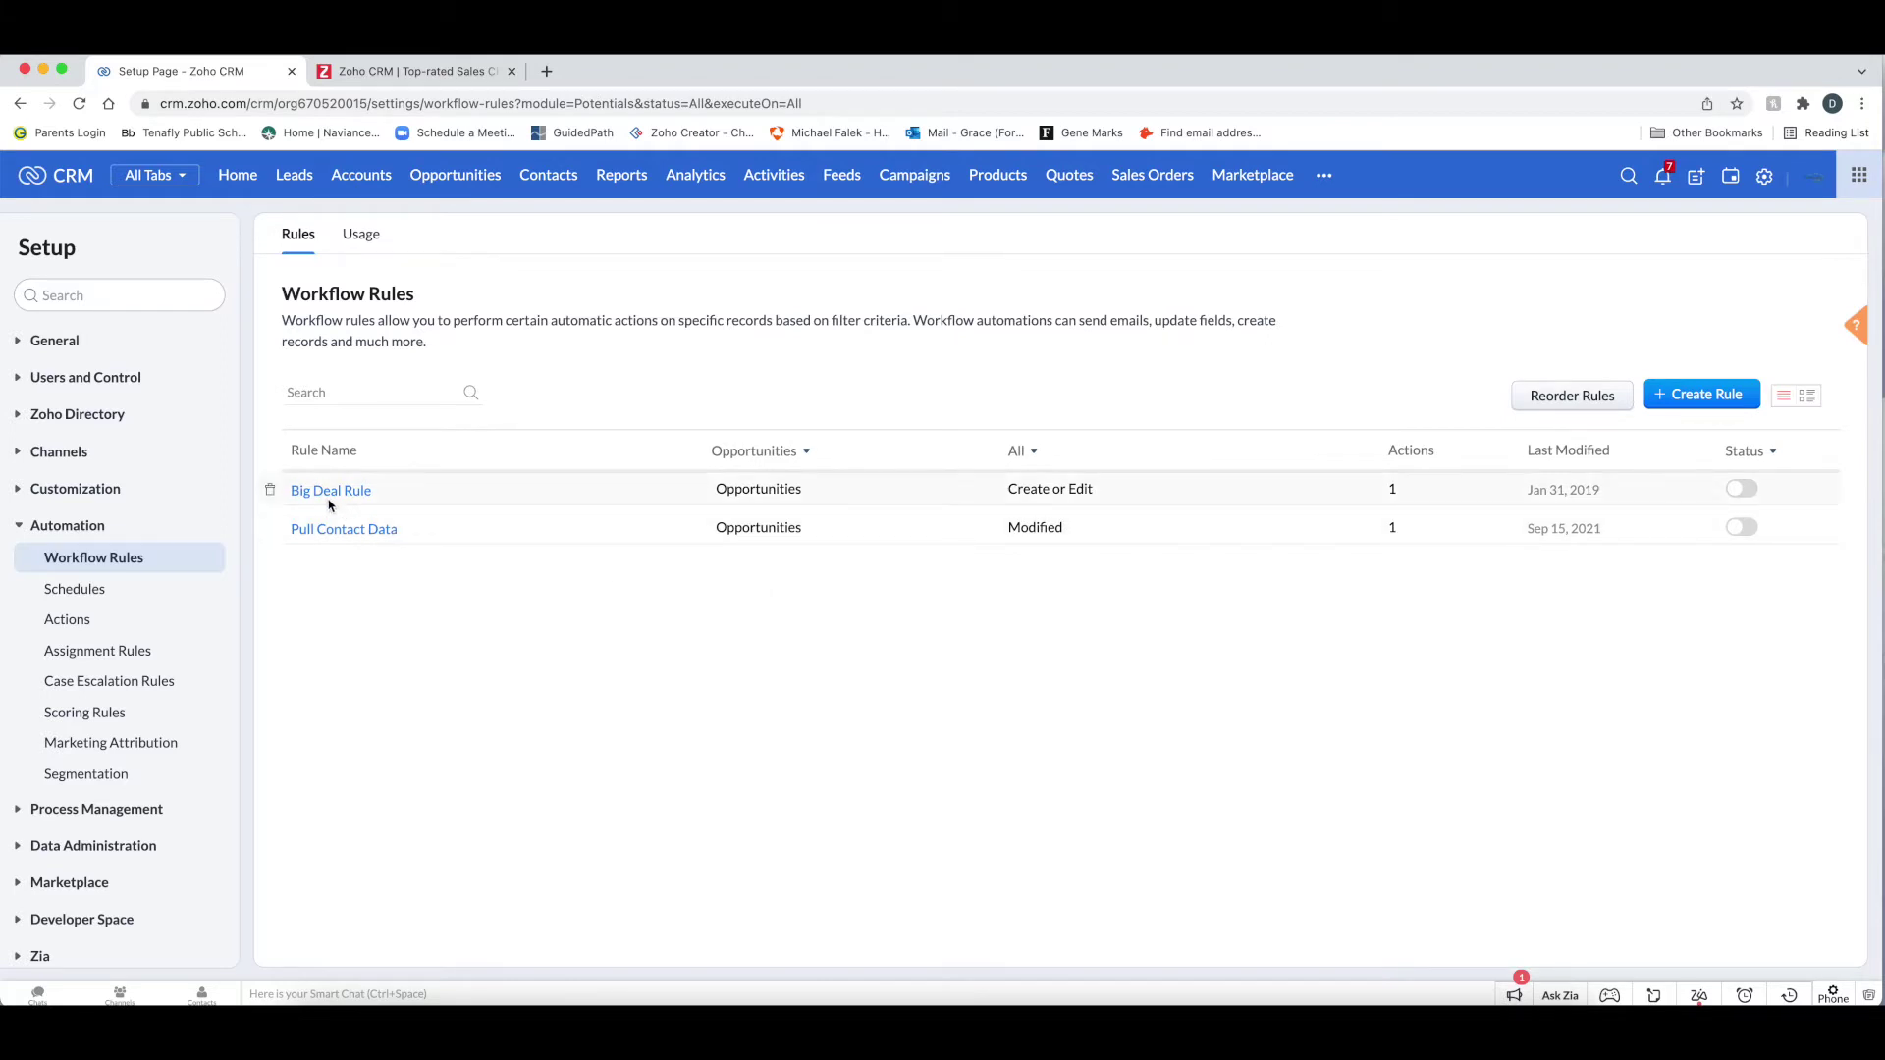
{"action": "left_click", "coordinate": [777, 451]}
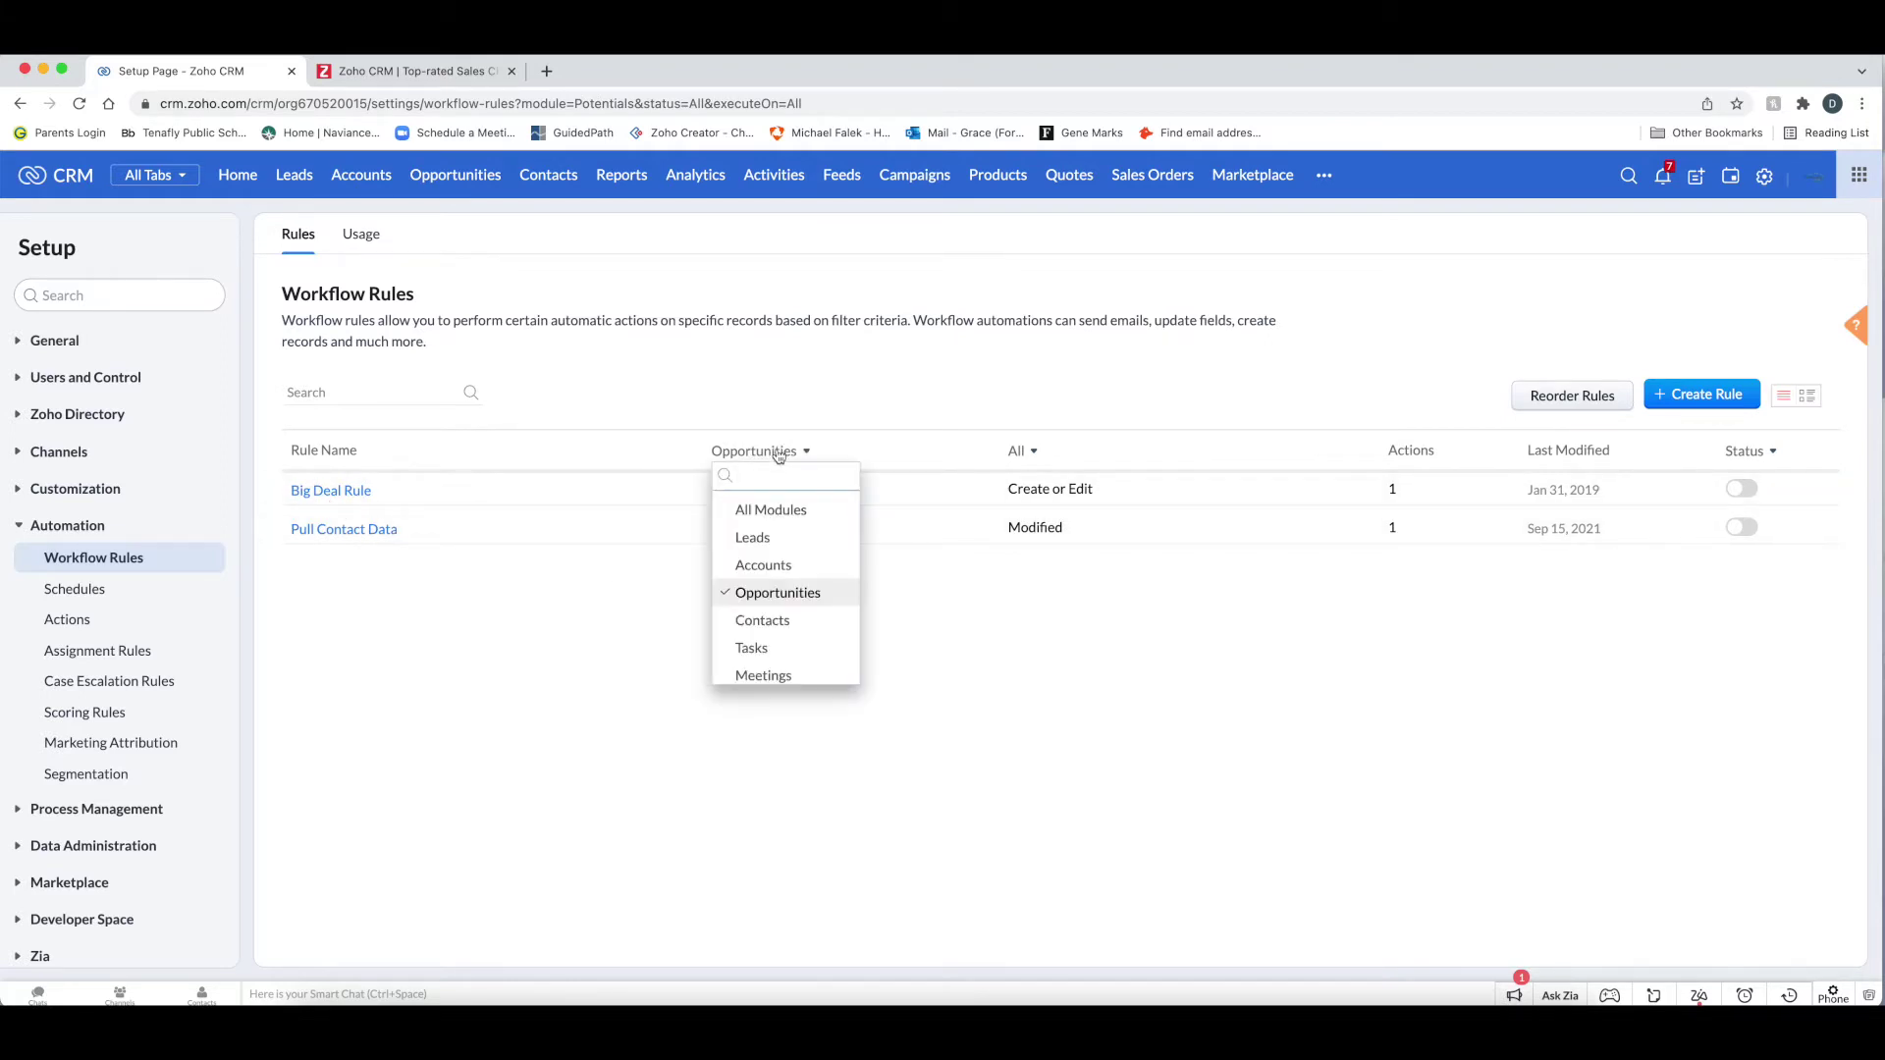
{"action": "left_click", "coordinate": [774, 509]}
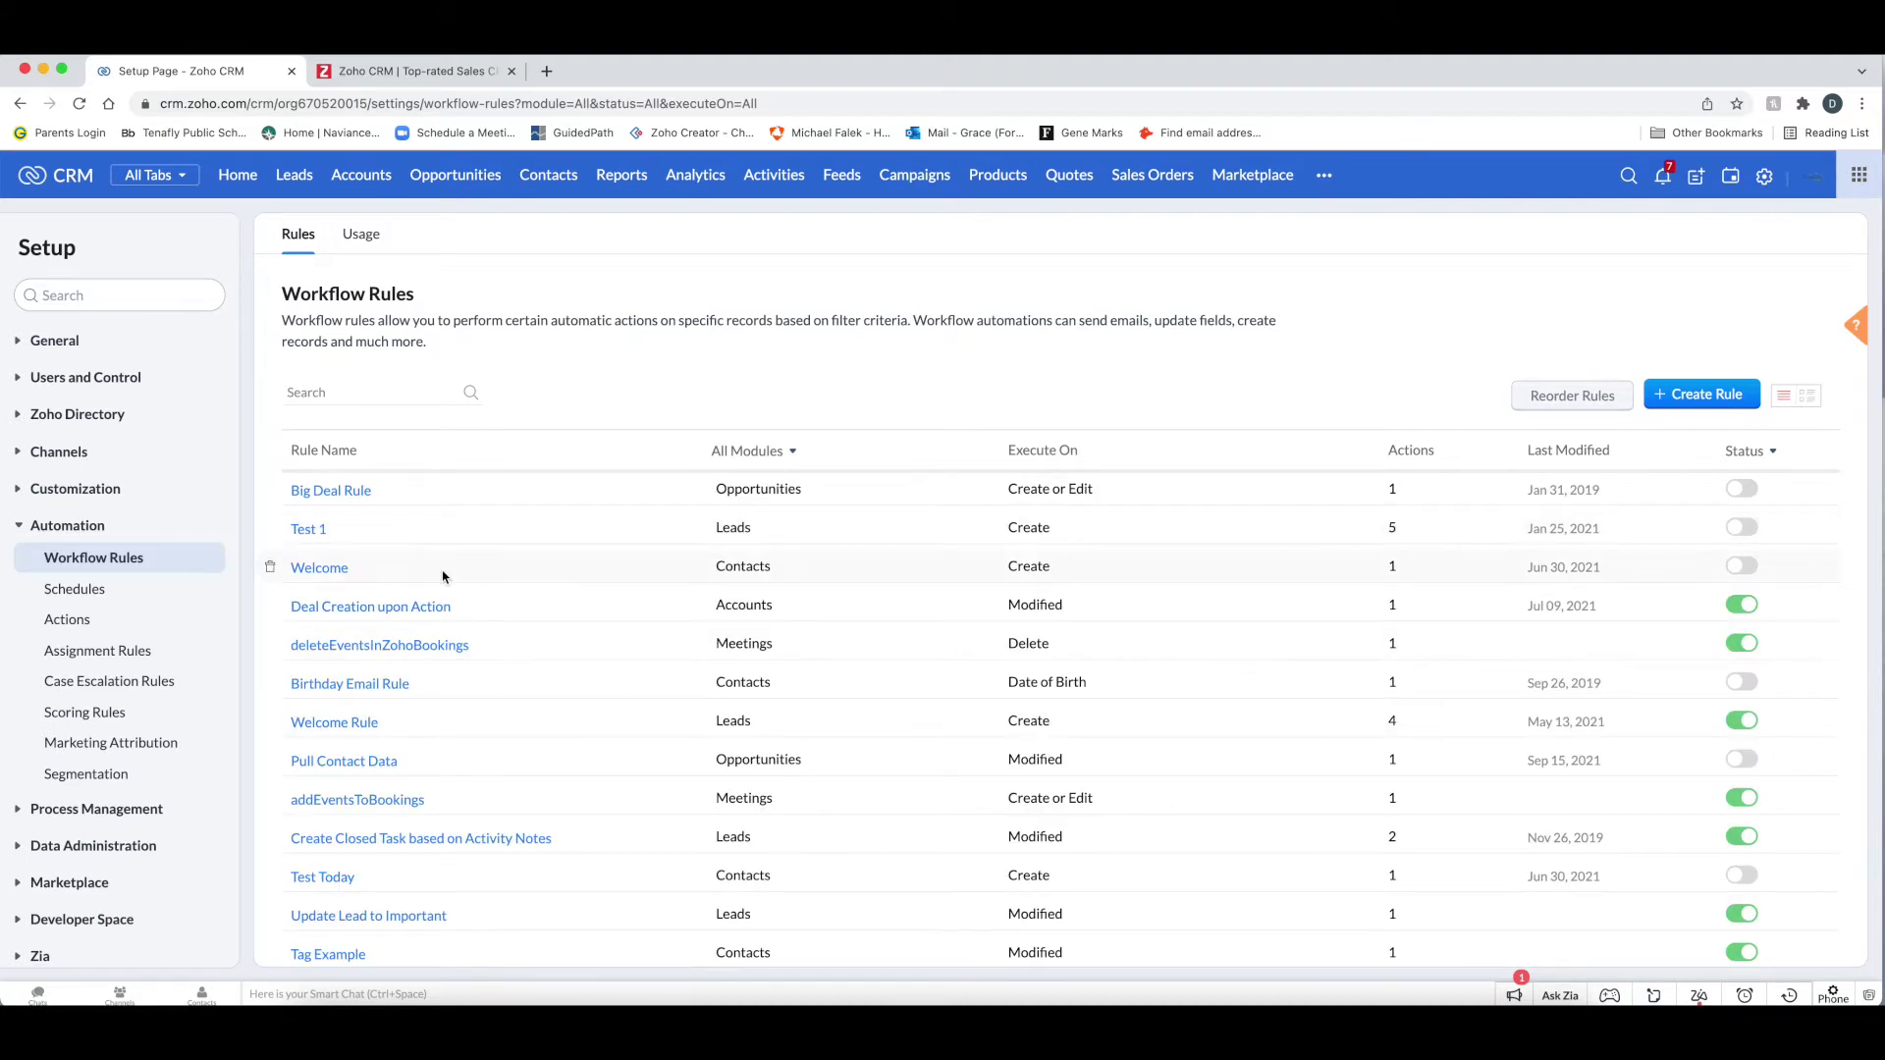
Review the Welcome rule and its Contact email notification, then return to the rules list without saving
{"action": "left_click", "coordinate": [309, 573]}
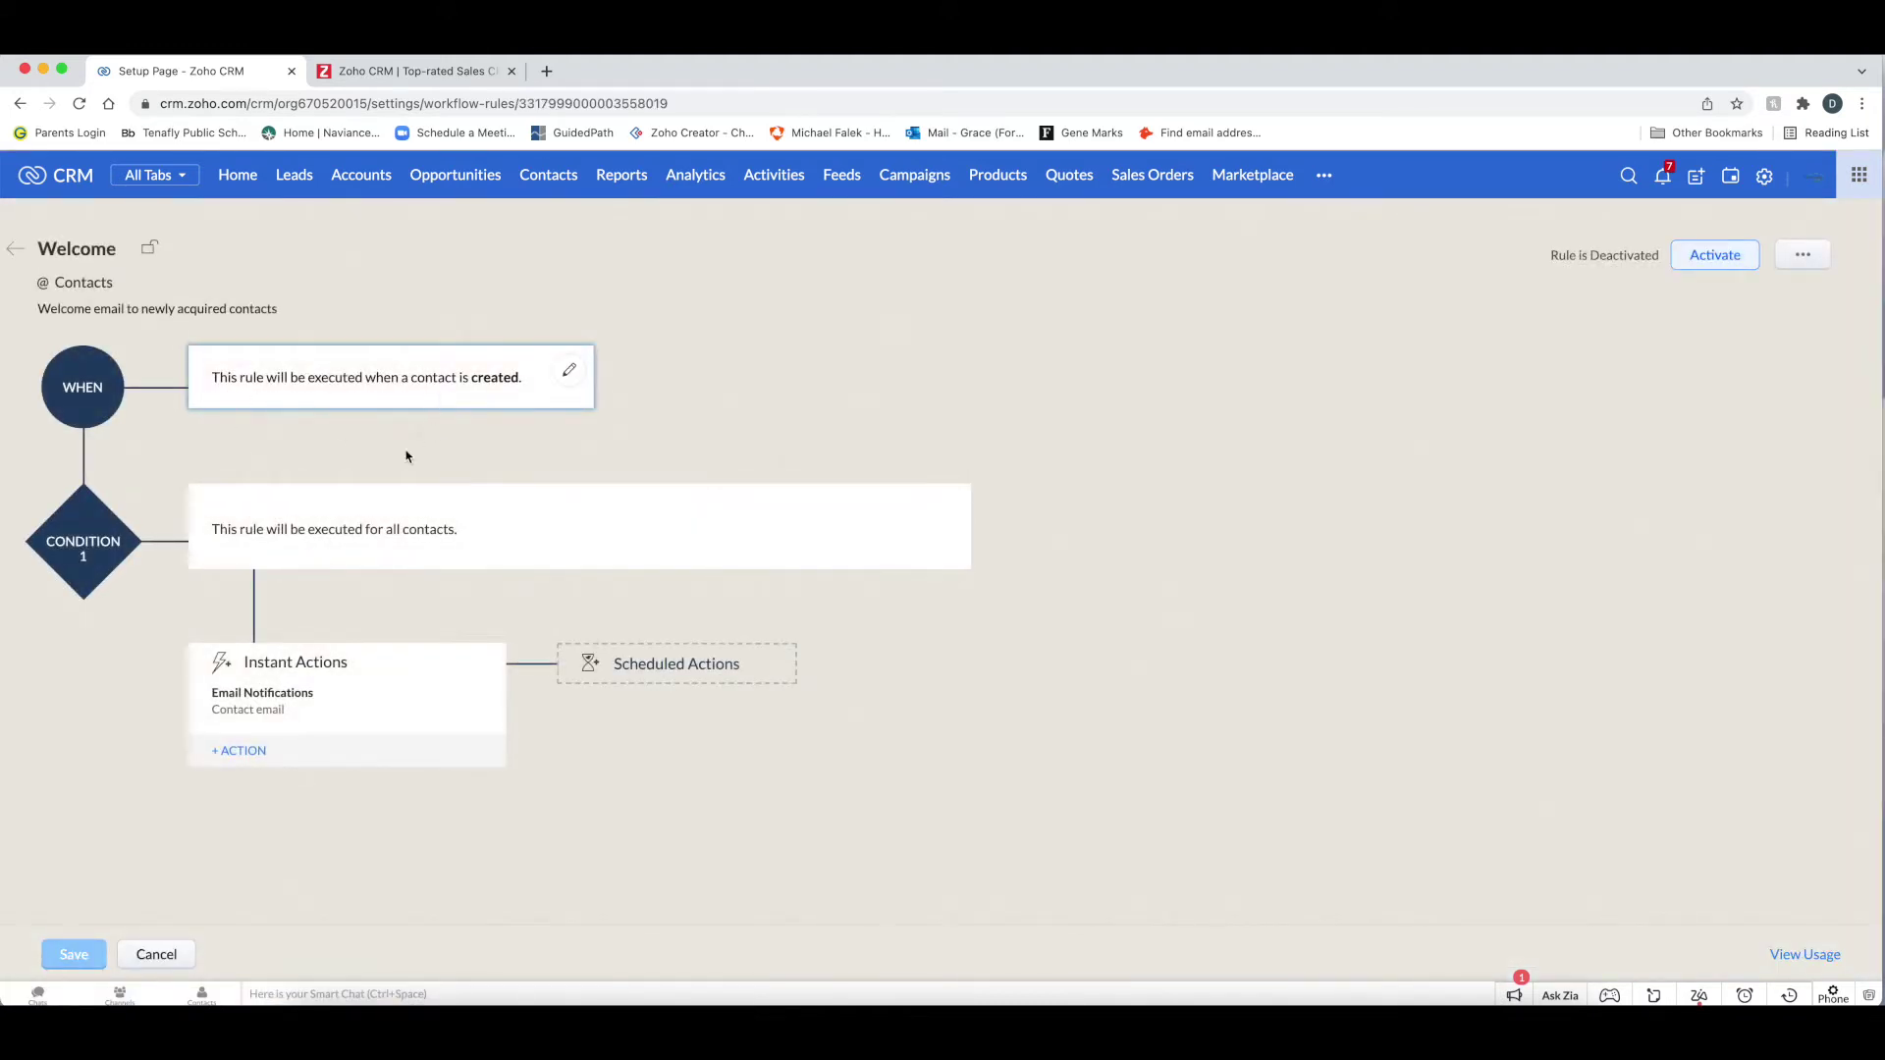
{"action": "left_click", "coordinate": [251, 705]}
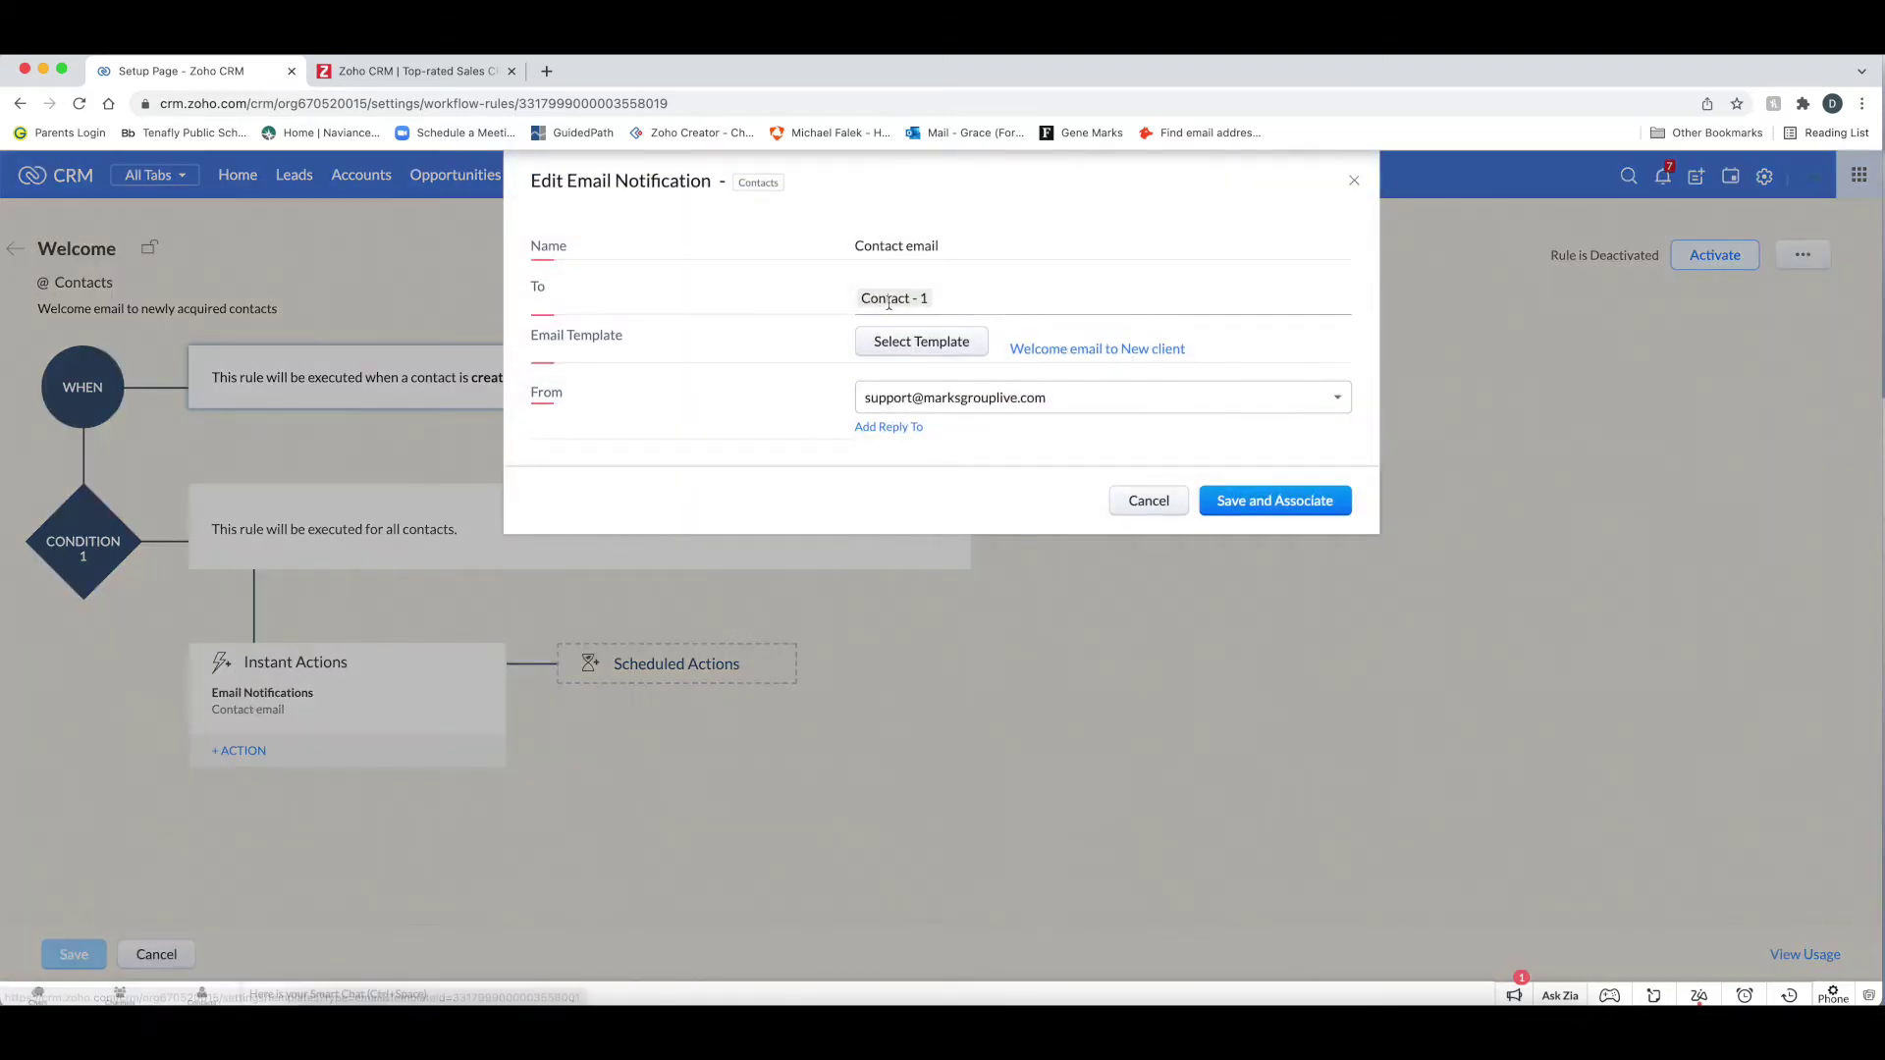
{"action": "left_click", "coordinate": [1159, 500]}
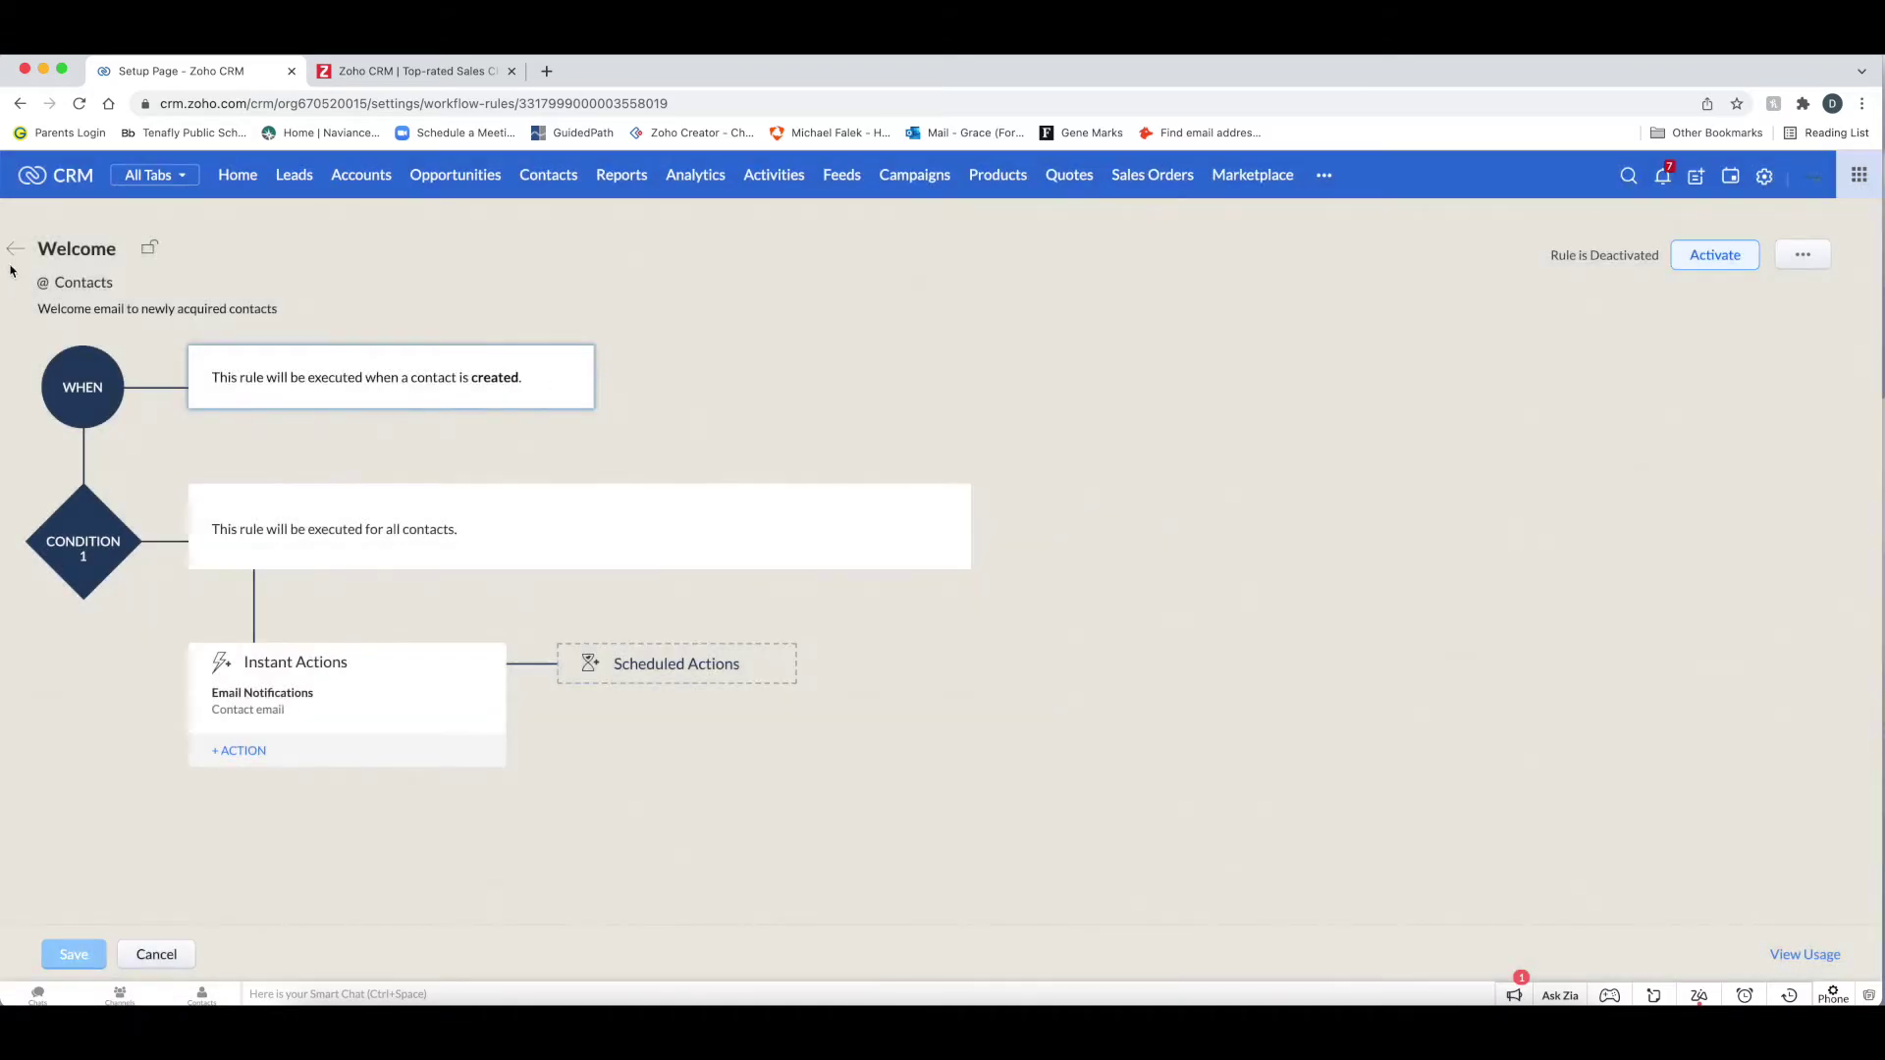
{"action": "left_click", "coordinate": [15, 248]}
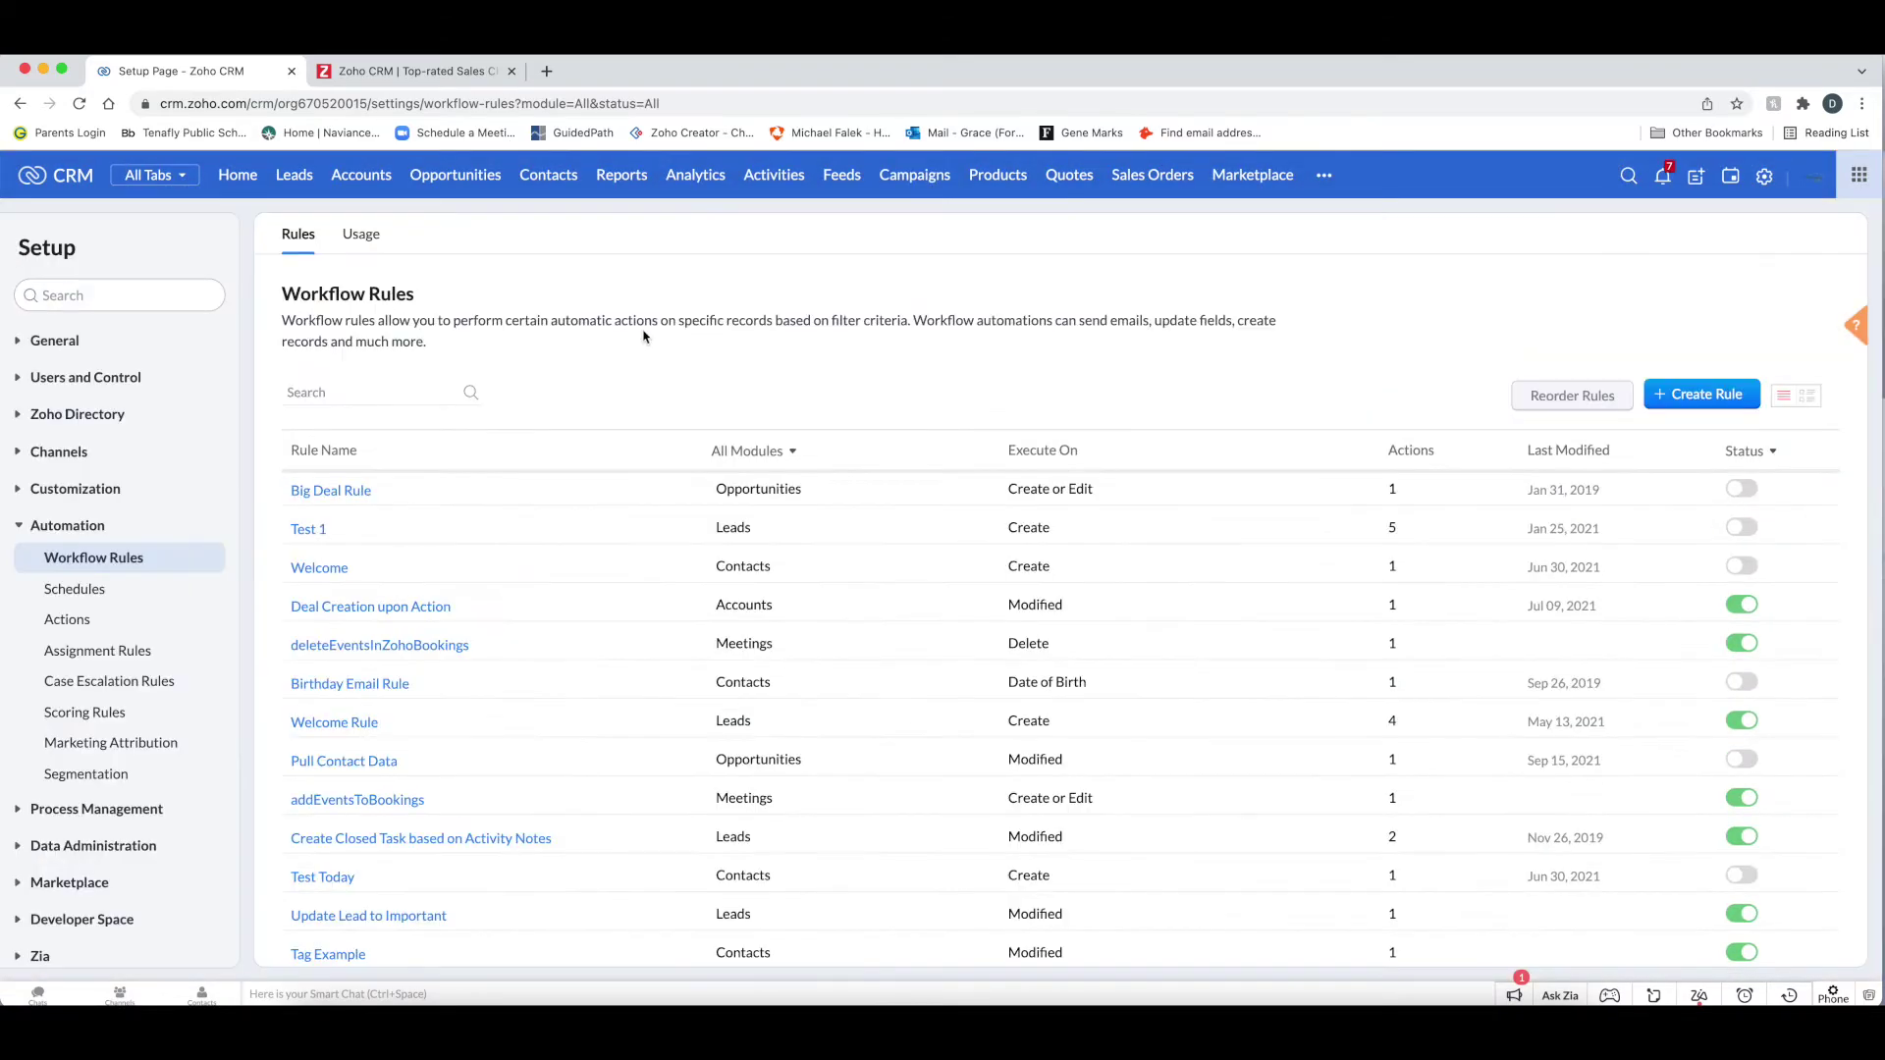
Create a new workflow rule for the Accounts module named "Accounts in PA"
{"action": "left_click", "coordinate": [1683, 398]}
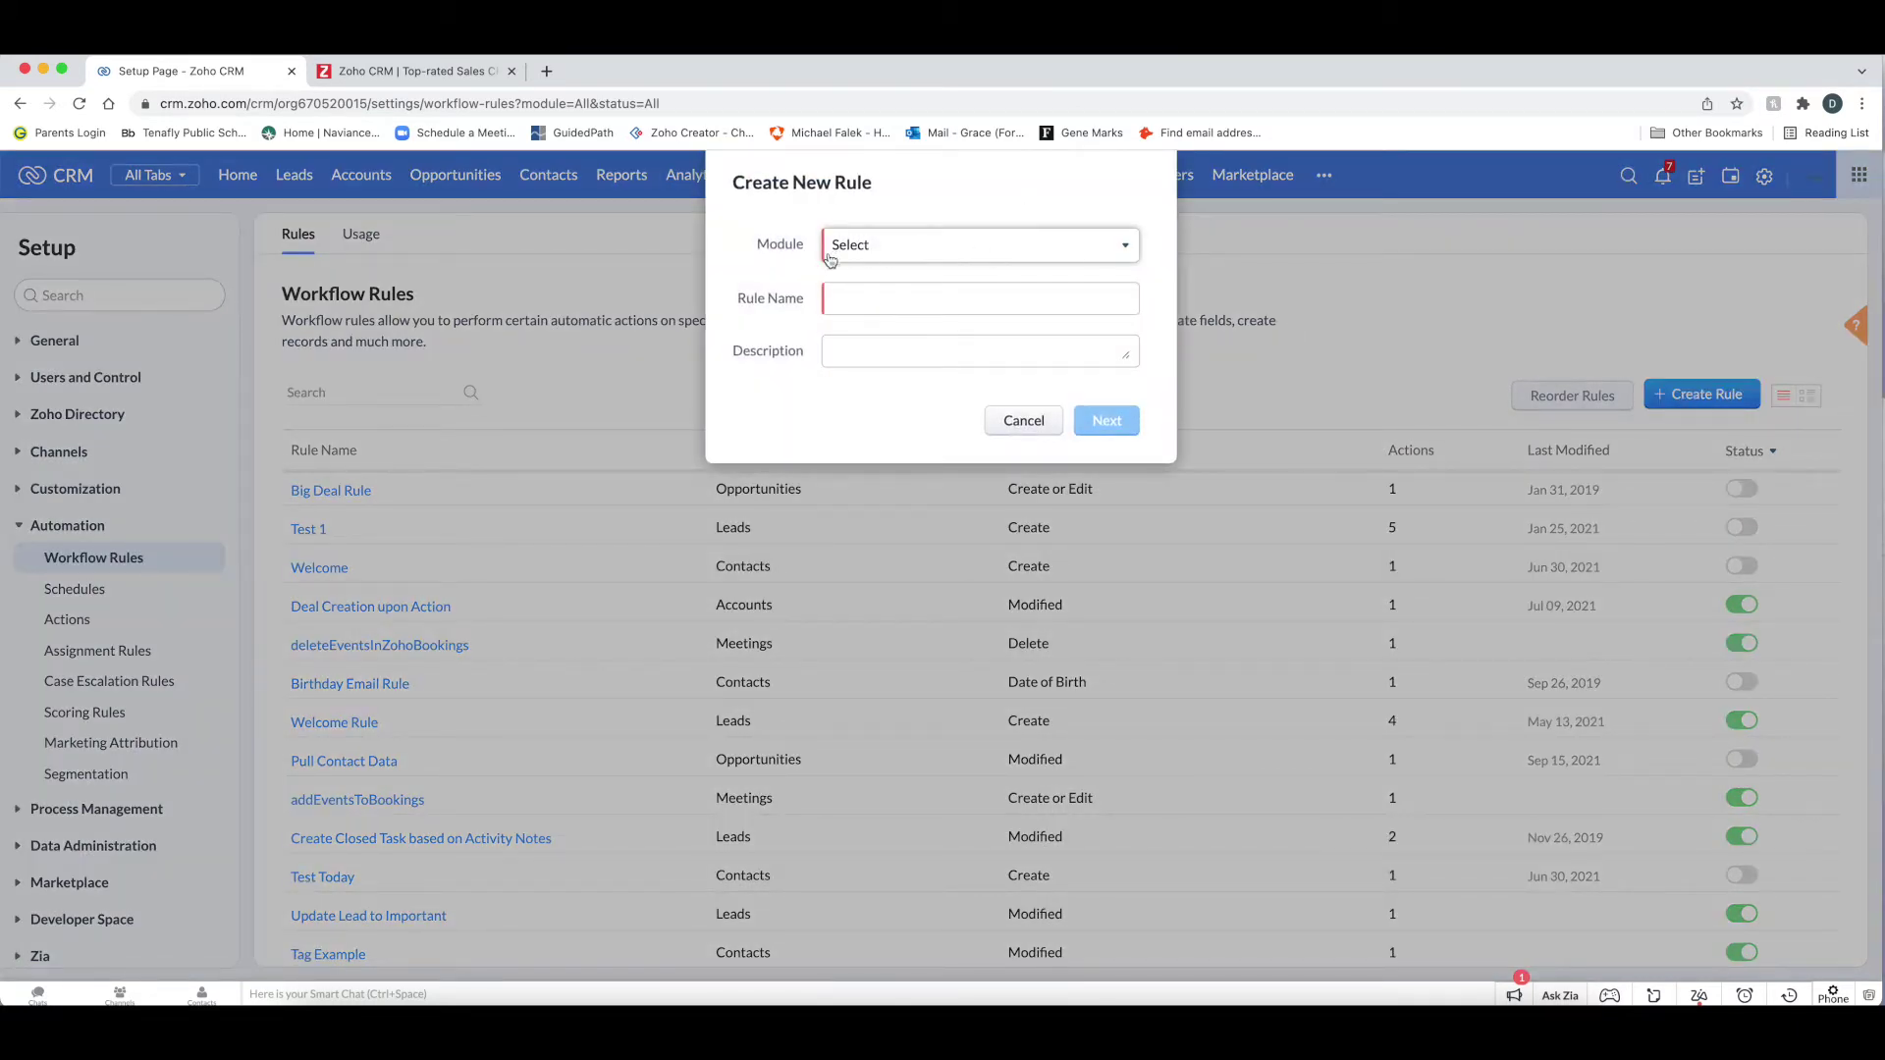
{"action": "left_click", "coordinate": [919, 248]}
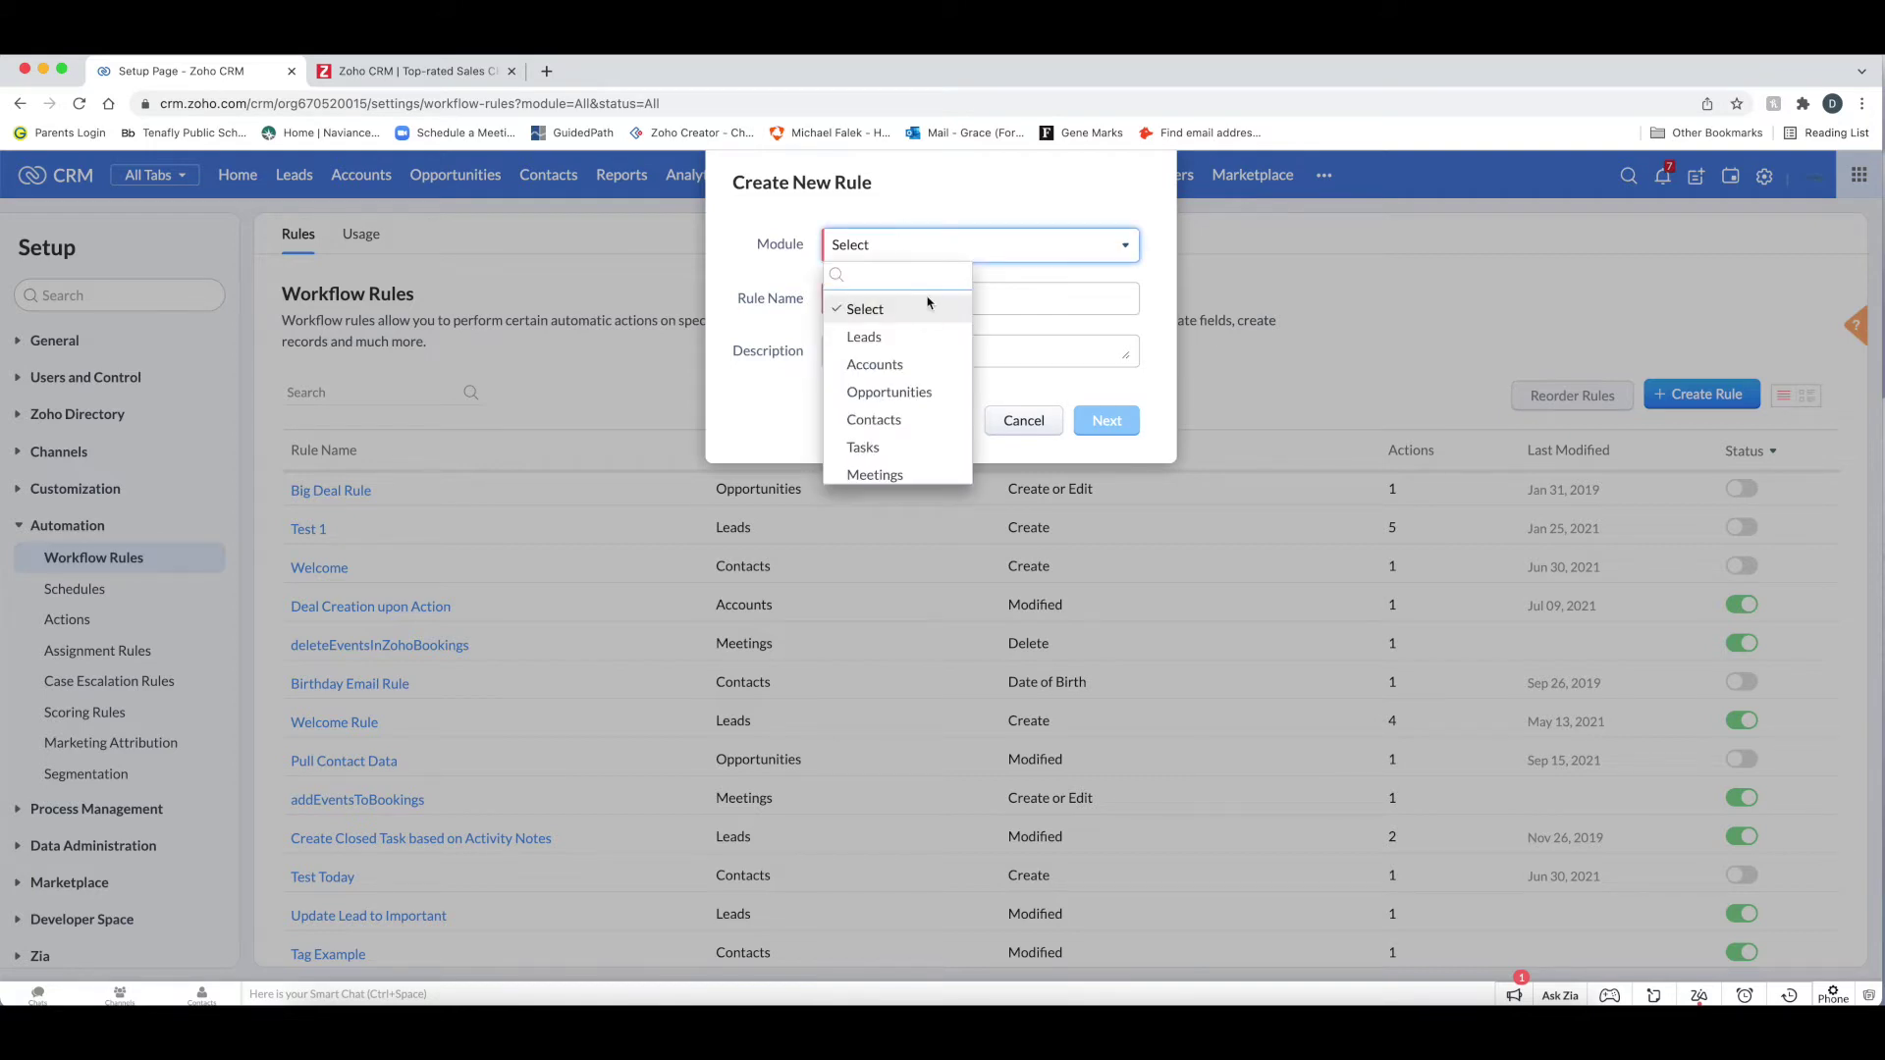
{"action": "left_click", "coordinate": [921, 369]}
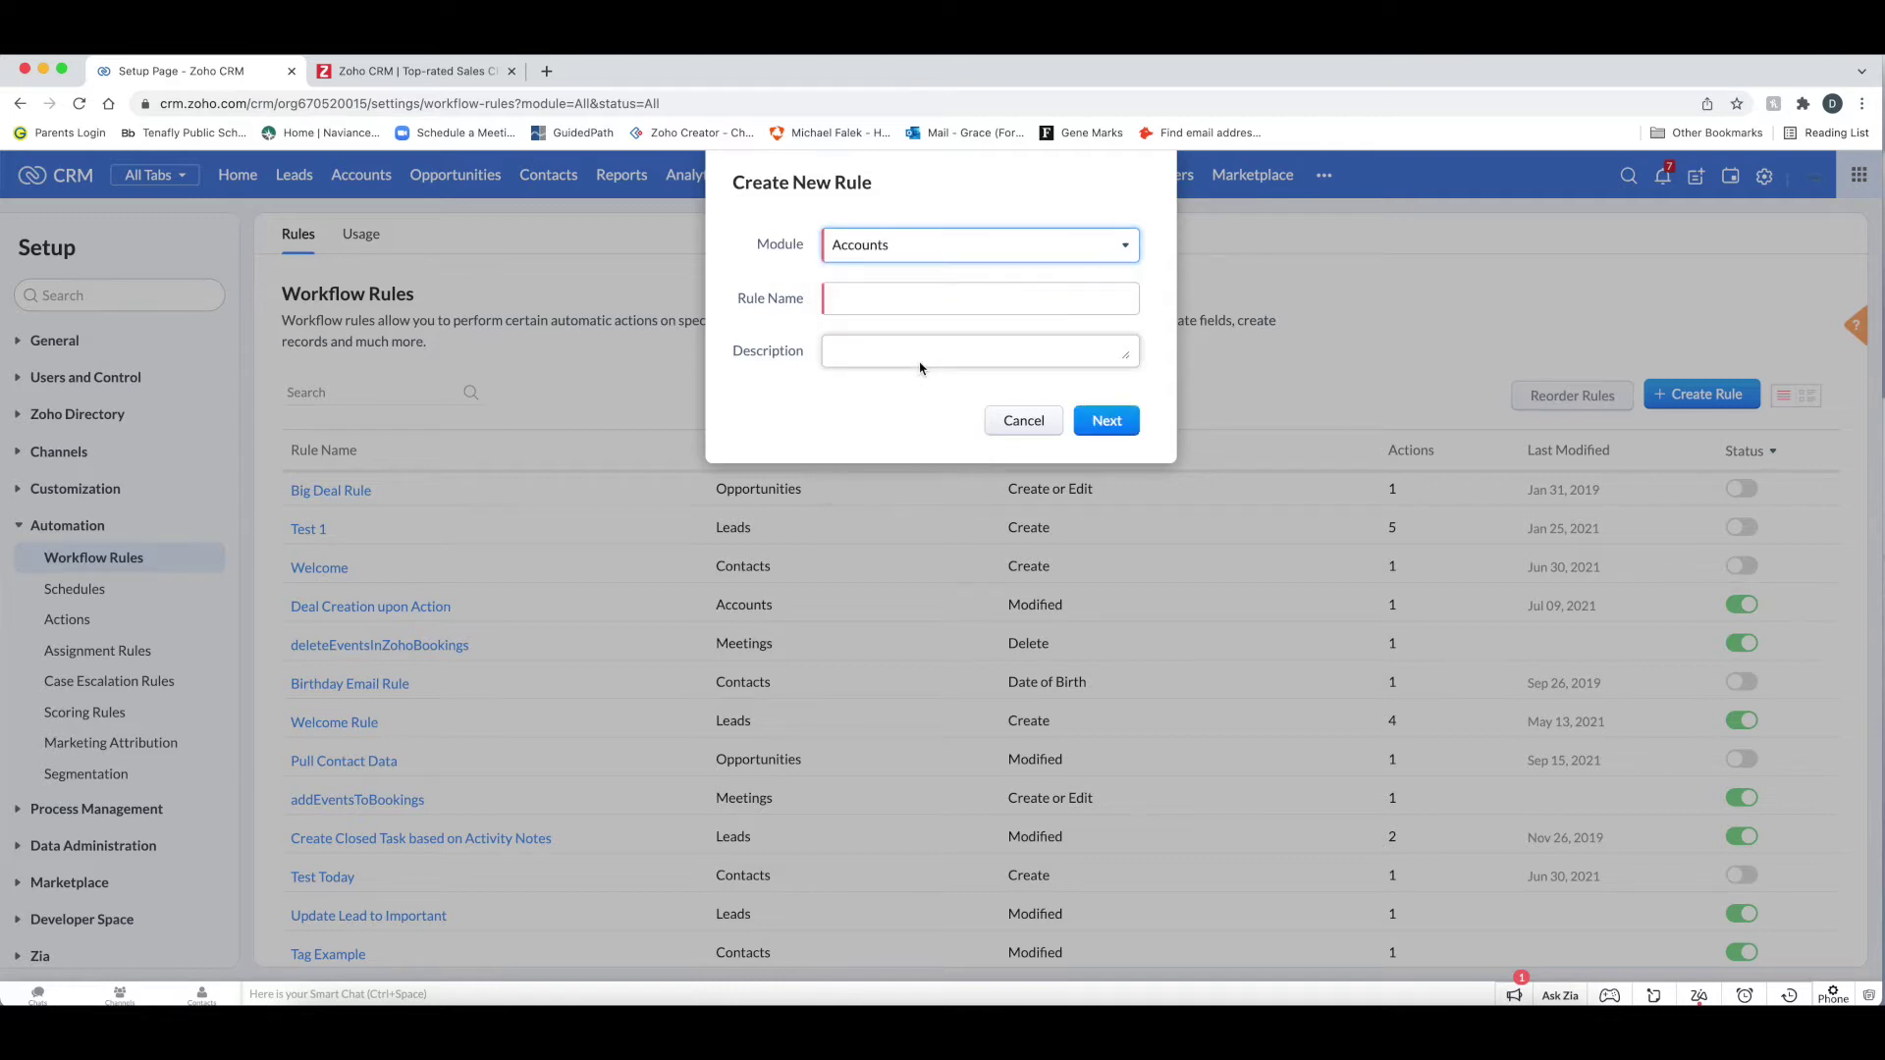
{"action": "left_click", "coordinate": [849, 295]}
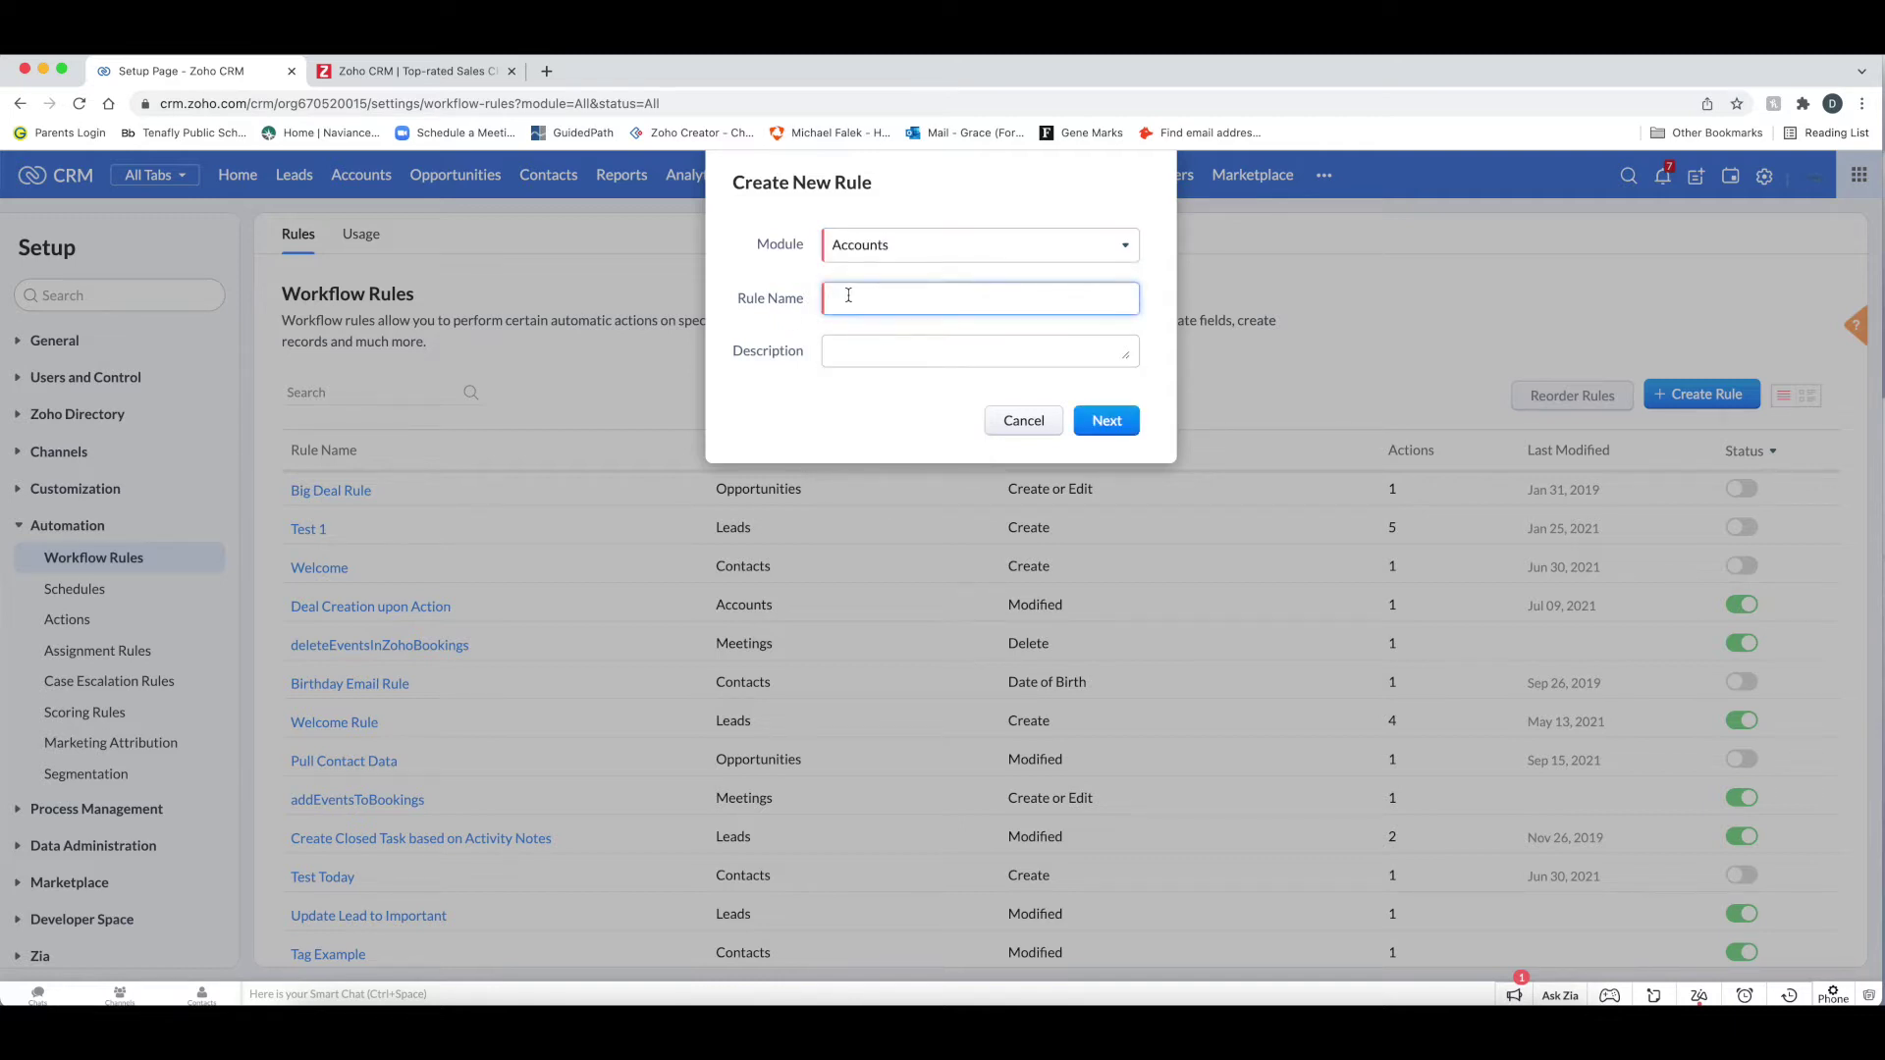
{"action": "type", "text": "Accounts in PA"}
{"action": "left_click", "coordinate": [1097, 420]}
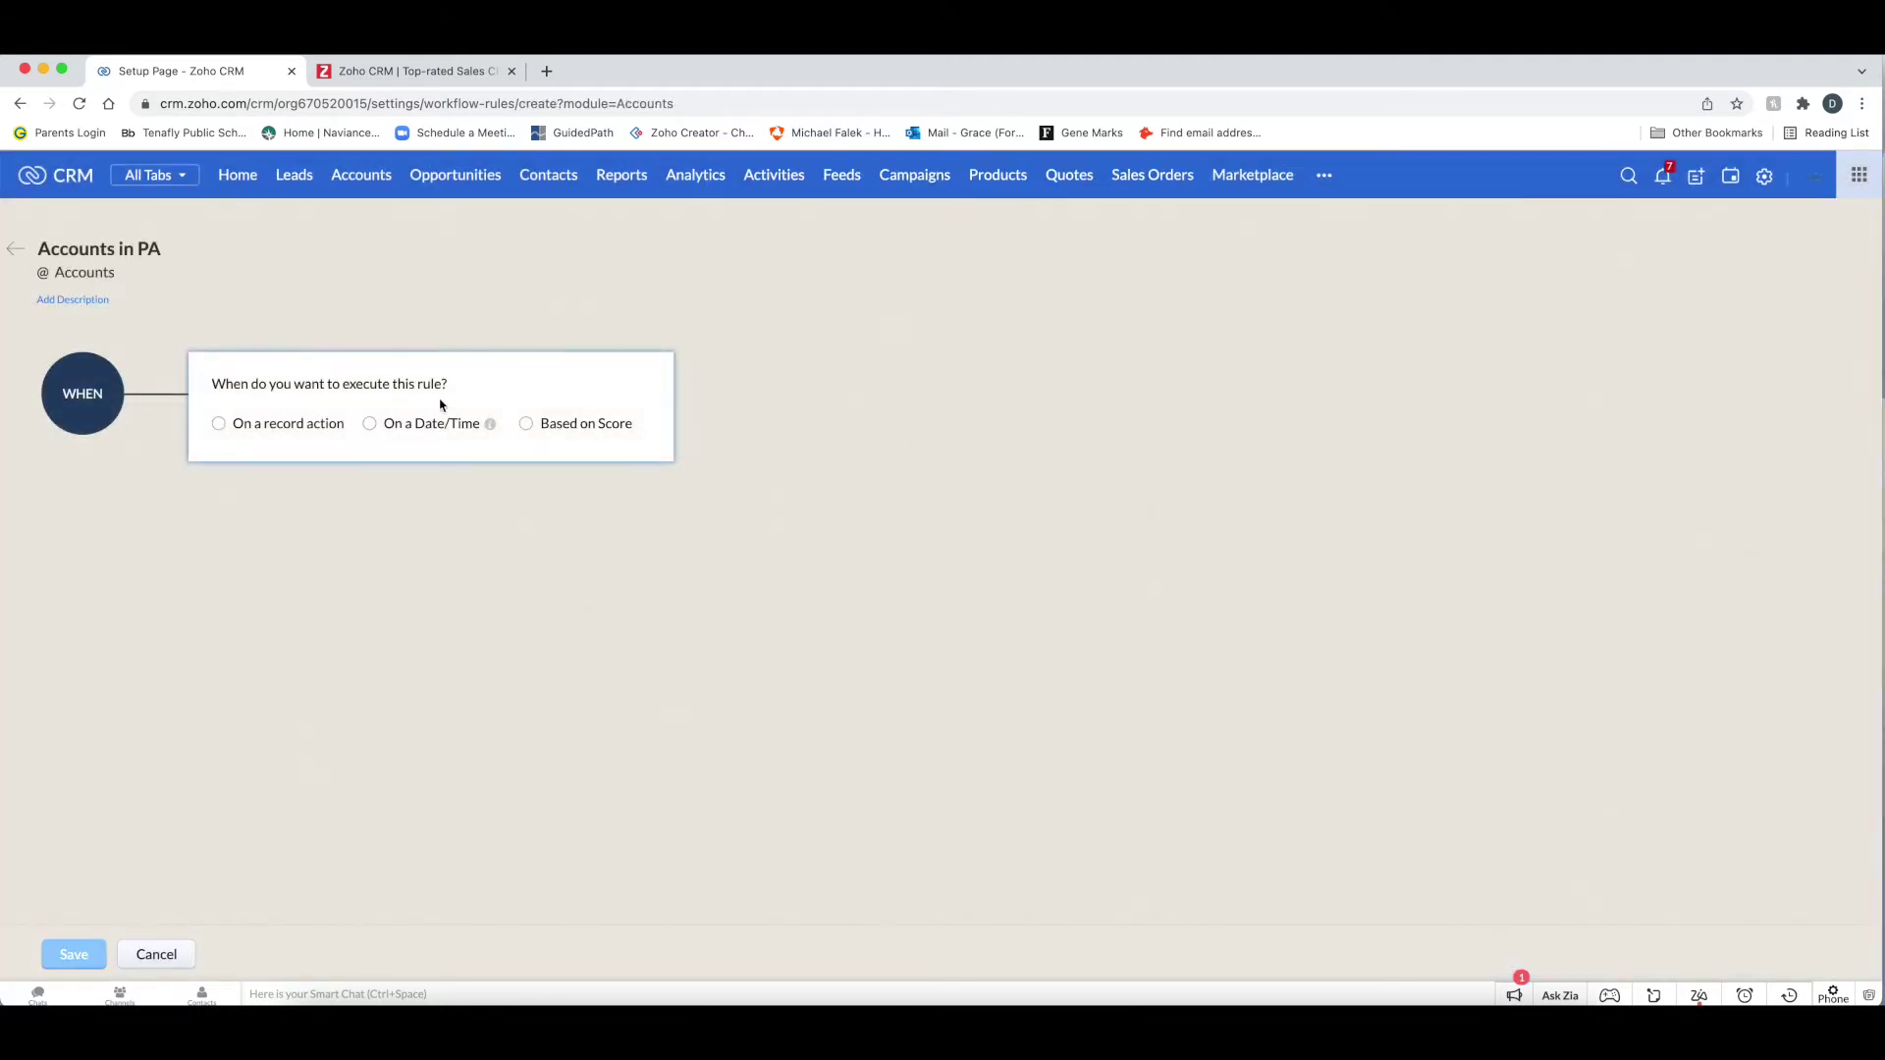
Set the rule to execute on a record action with the Create or Edit option
{"action": "left_click", "coordinate": [219, 427]}
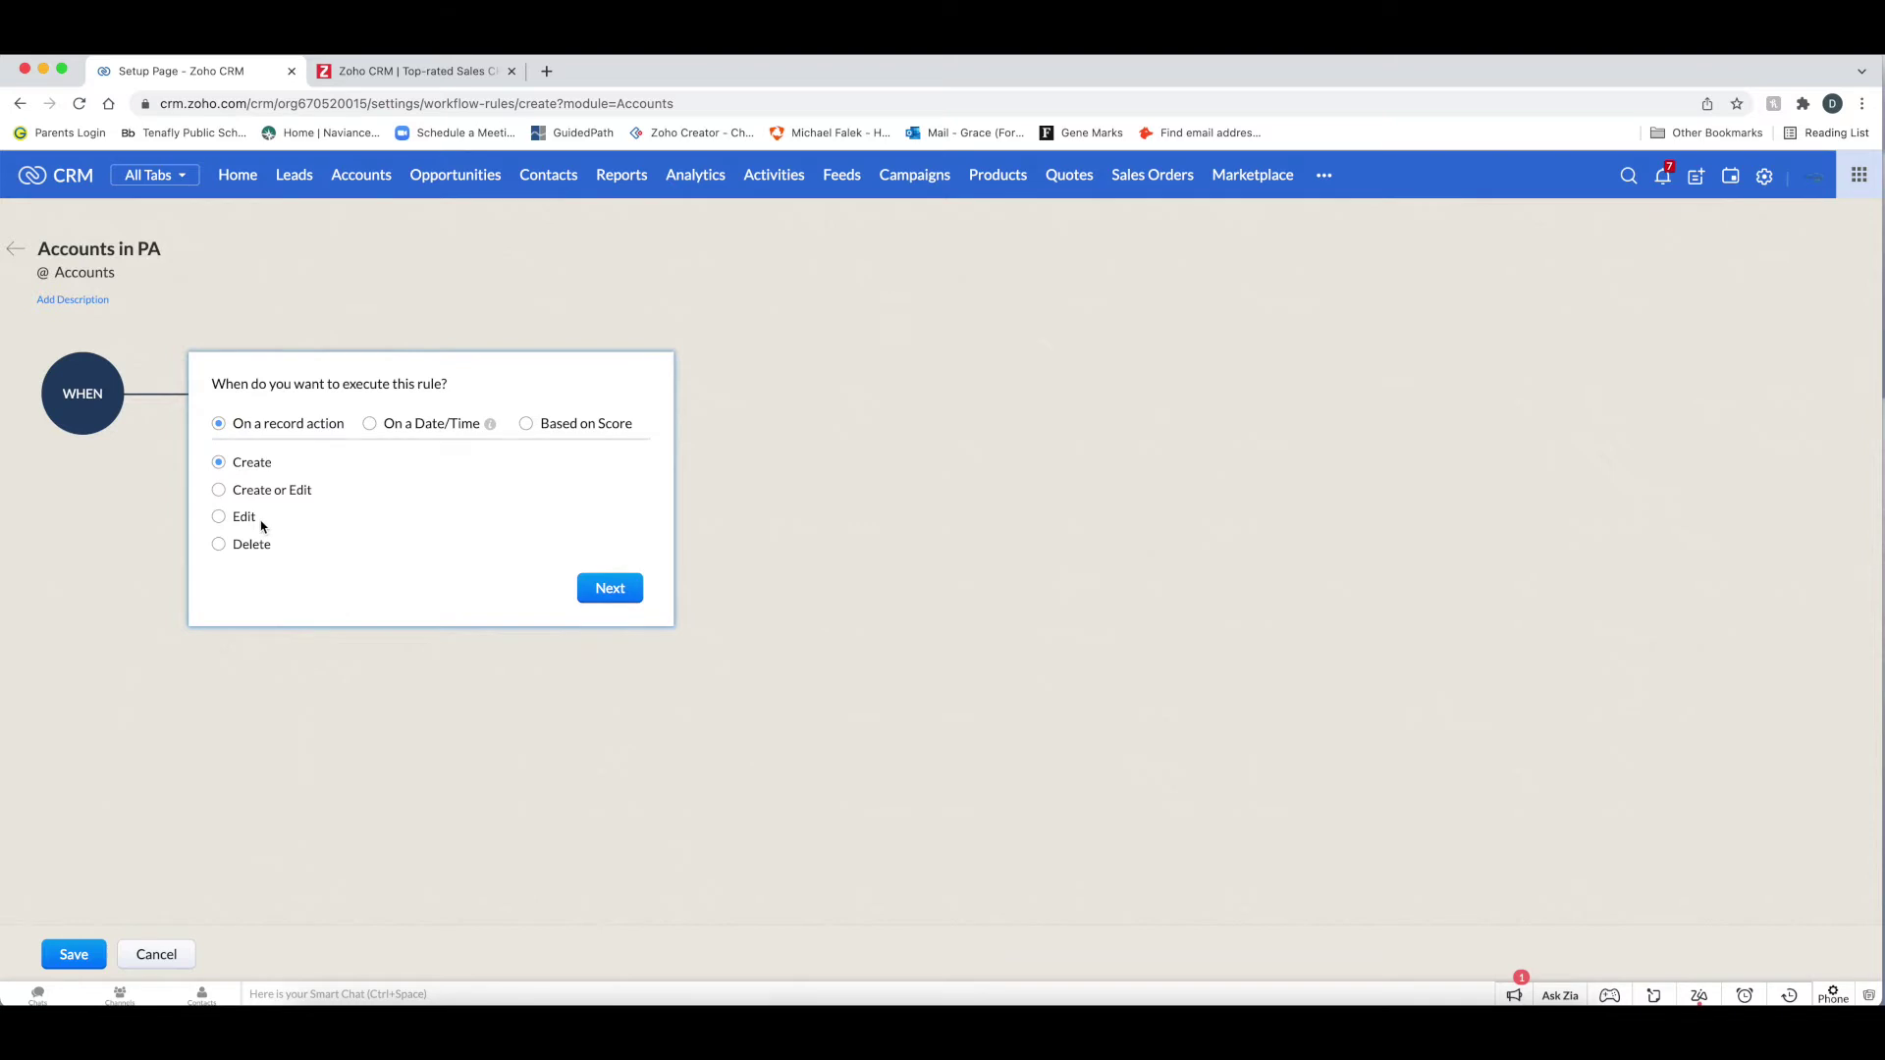
{"action": "left_click", "coordinate": [219, 491]}
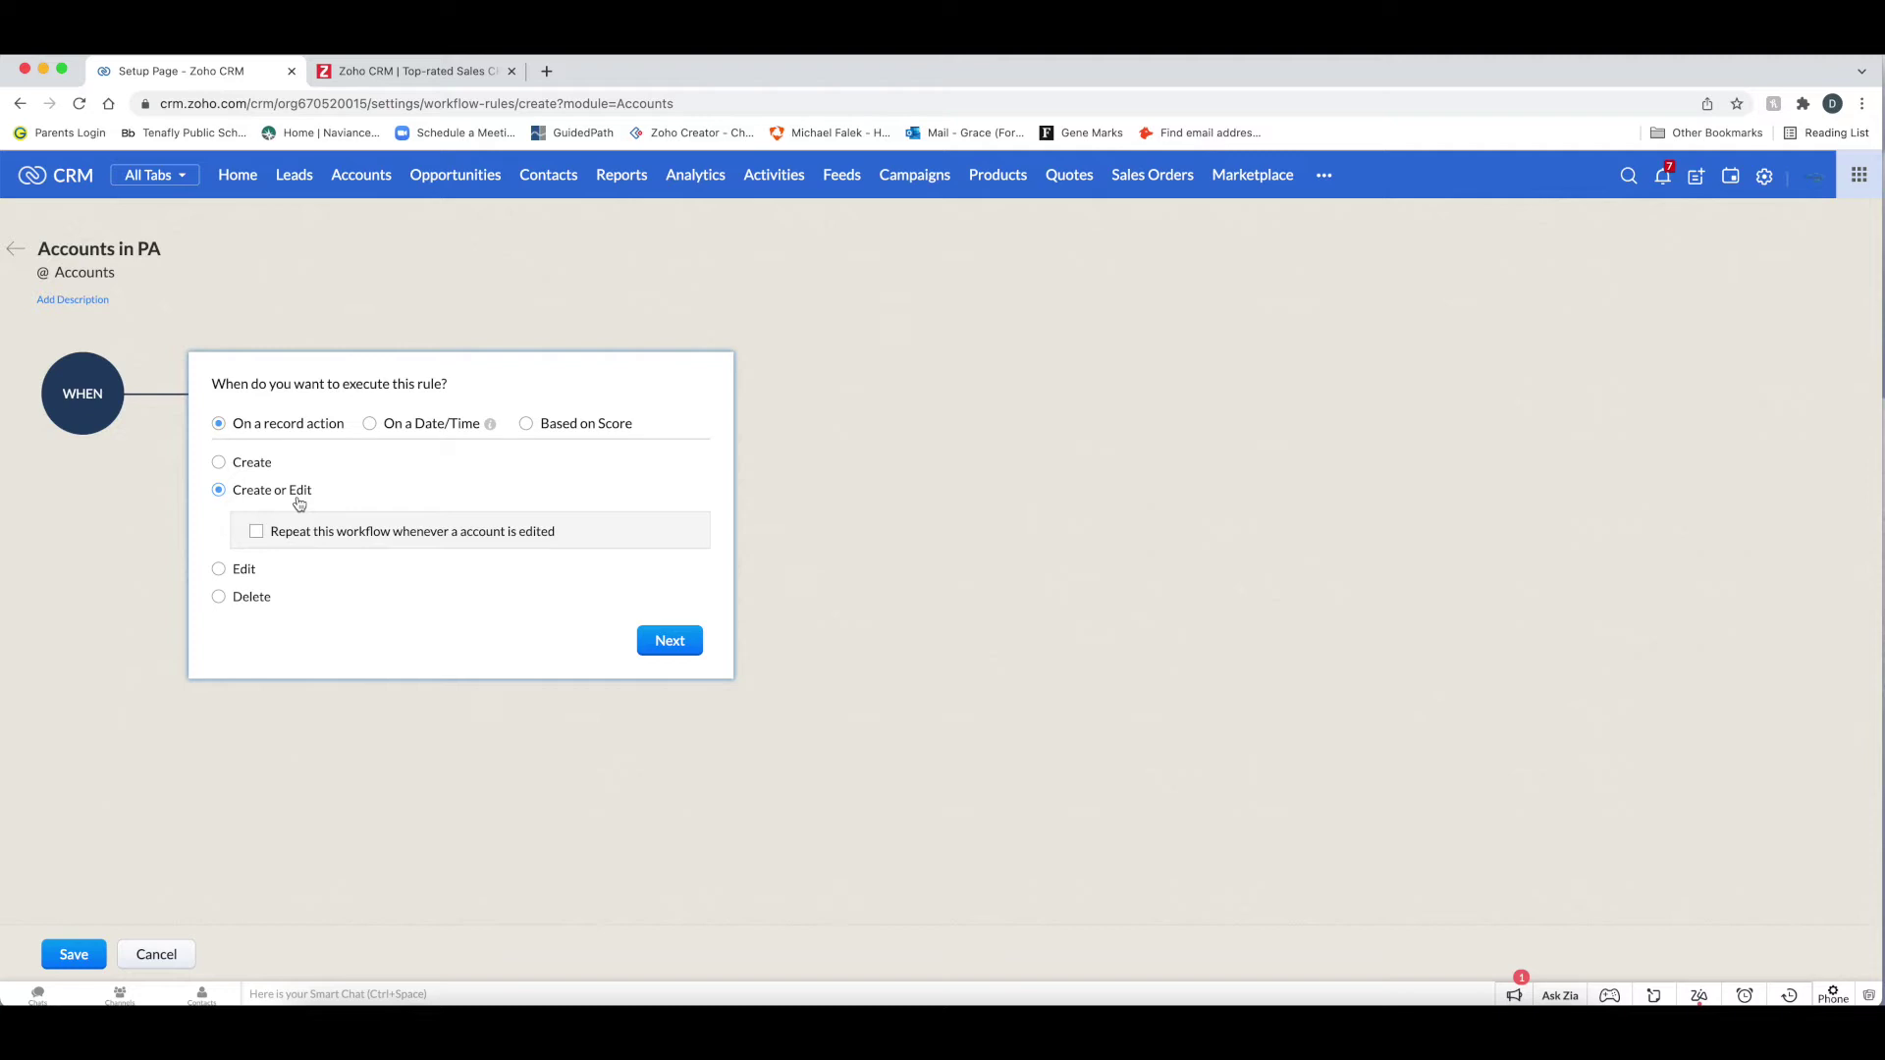
{"action": "left_click", "coordinate": [218, 490]}
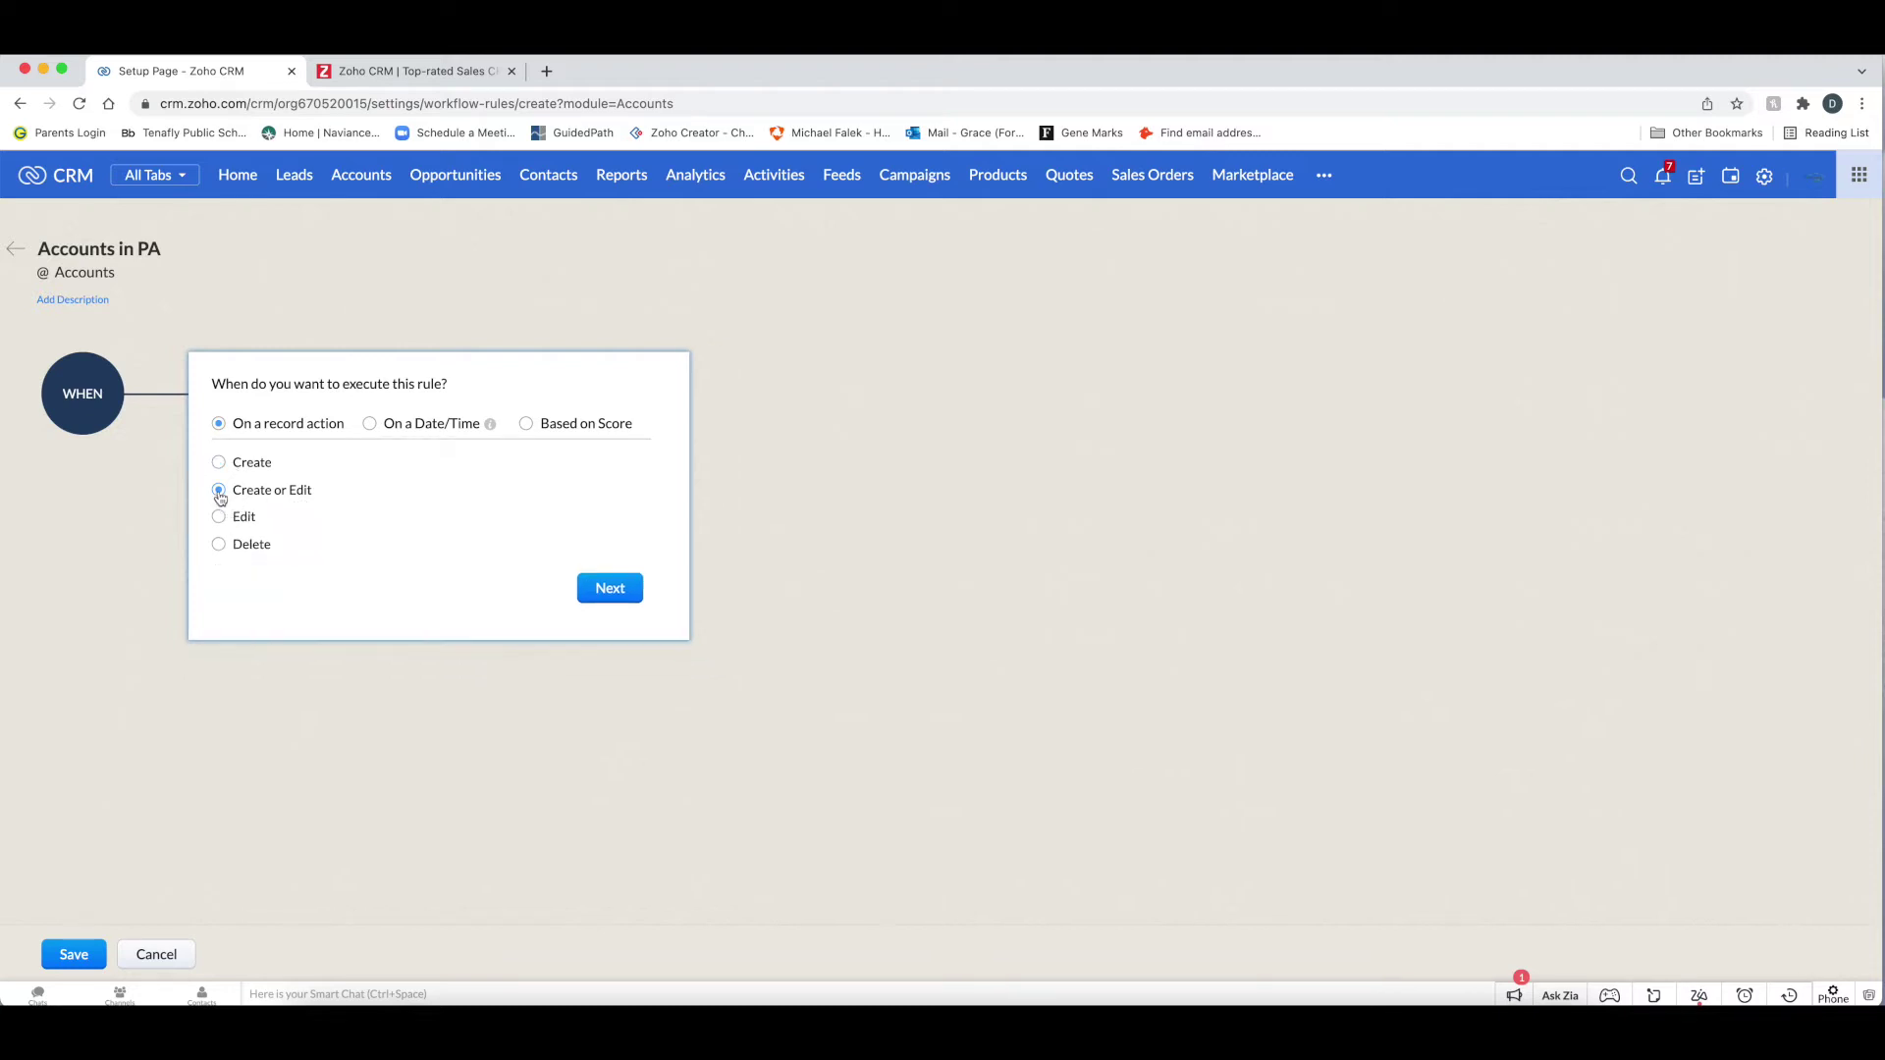
Try the Edit trigger limited to specific modified fields, look at the selectable fields, and try the Delete trigger
{"action": "left_click", "coordinate": [219, 570]}
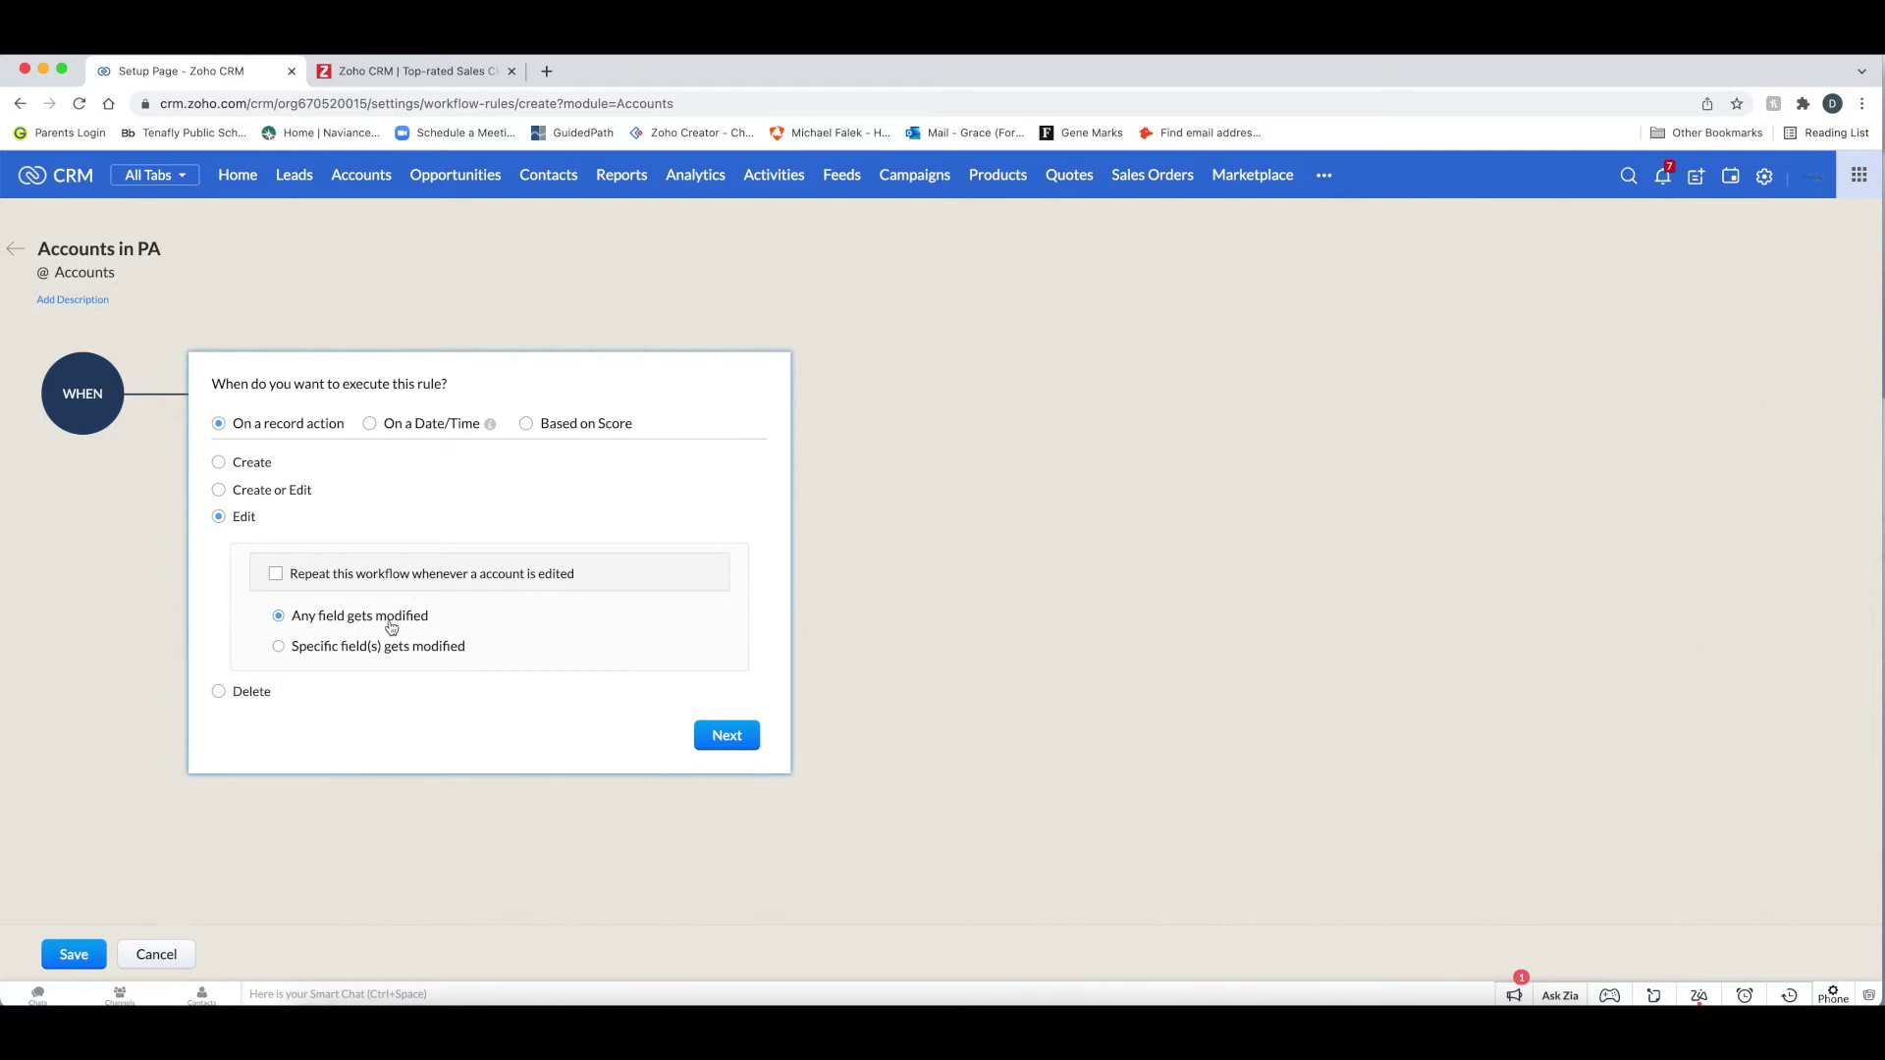
{"action": "left_click", "coordinate": [279, 648]}
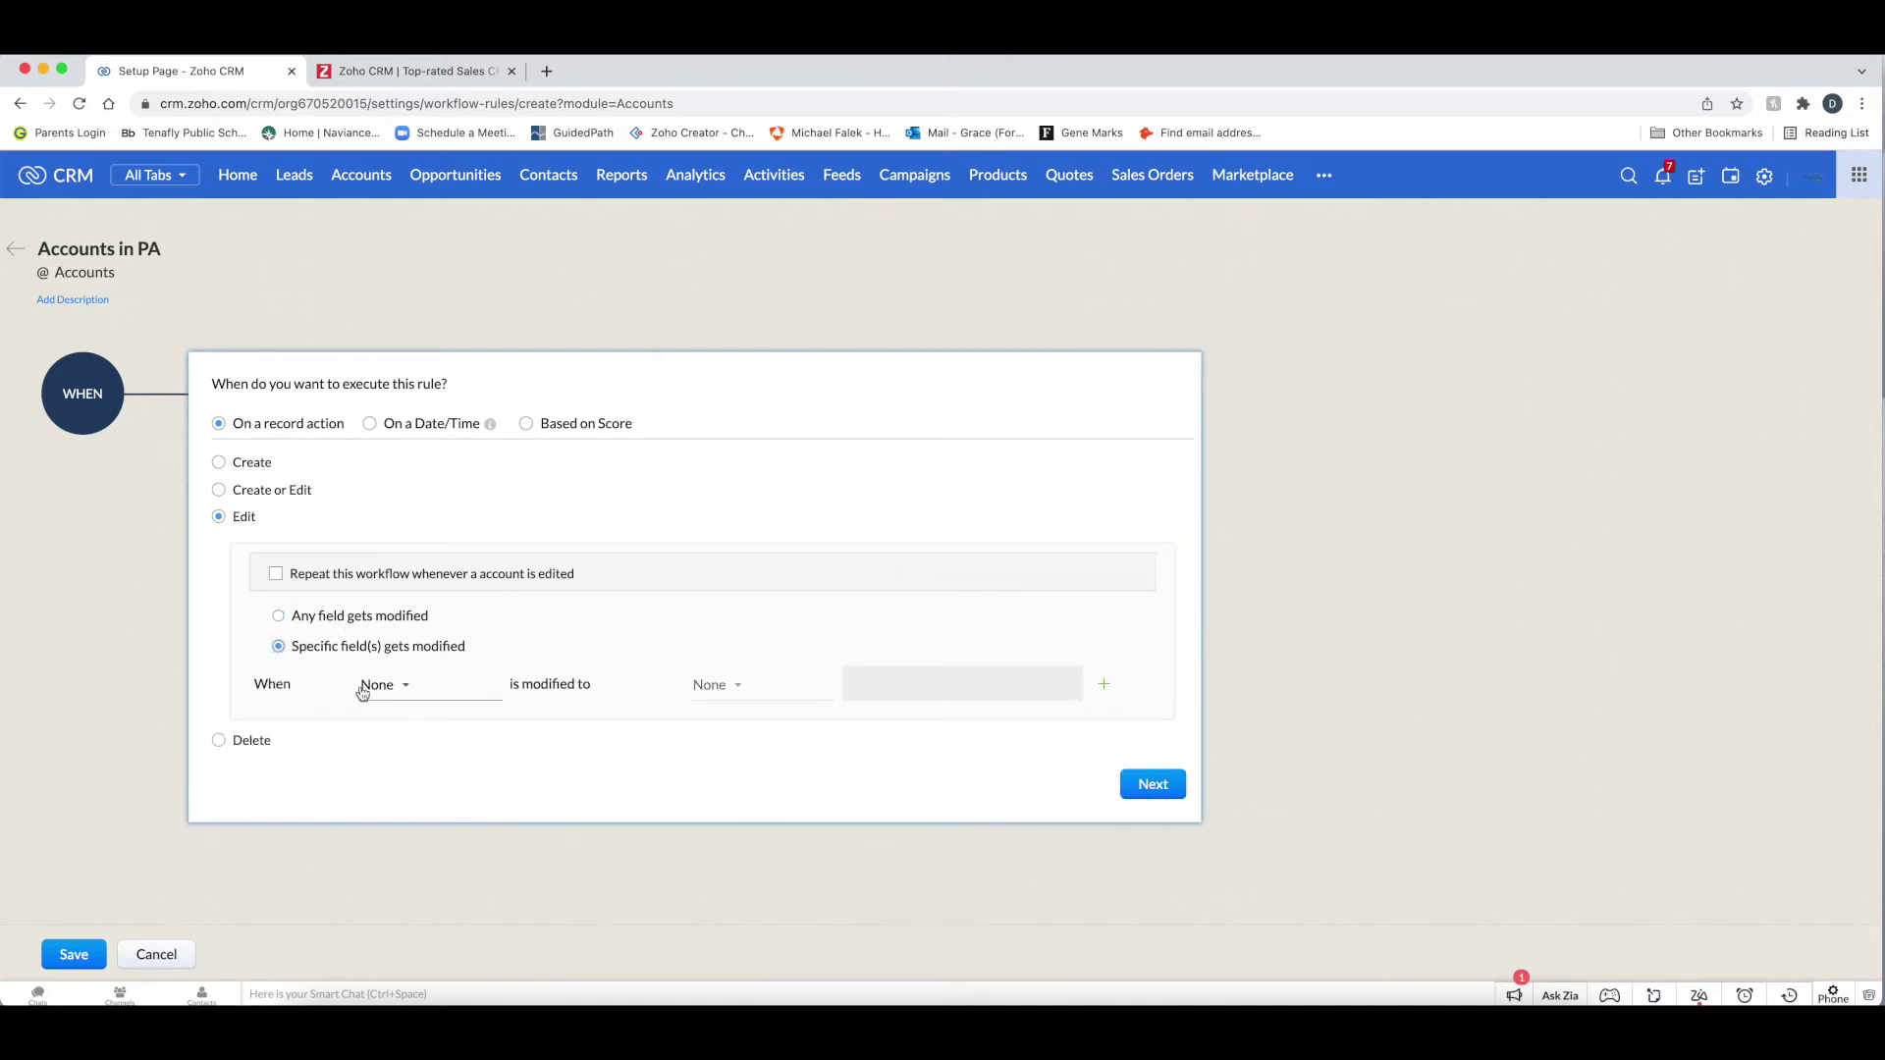
{"action": "left_click", "coordinate": [405, 690]}
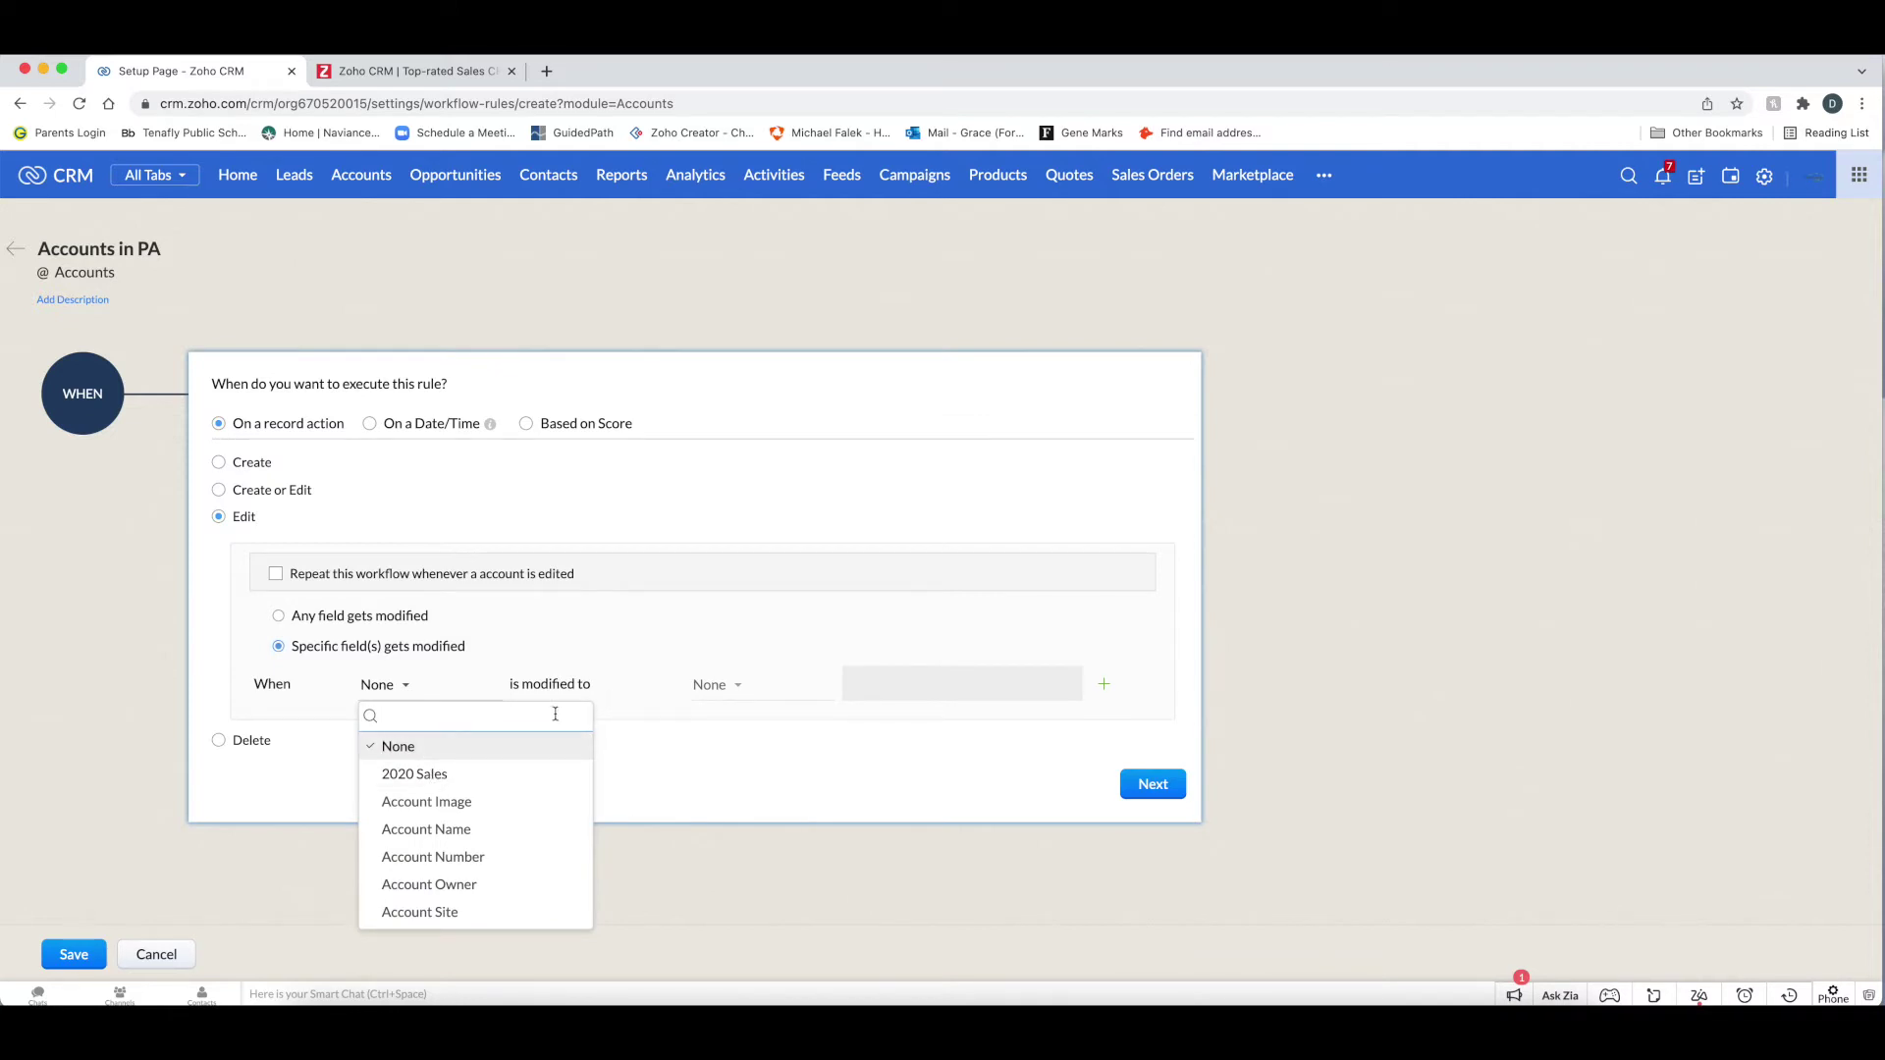
{"action": "left_click", "coordinate": [196, 648]}
{"action": "left_click", "coordinate": [218, 739]}
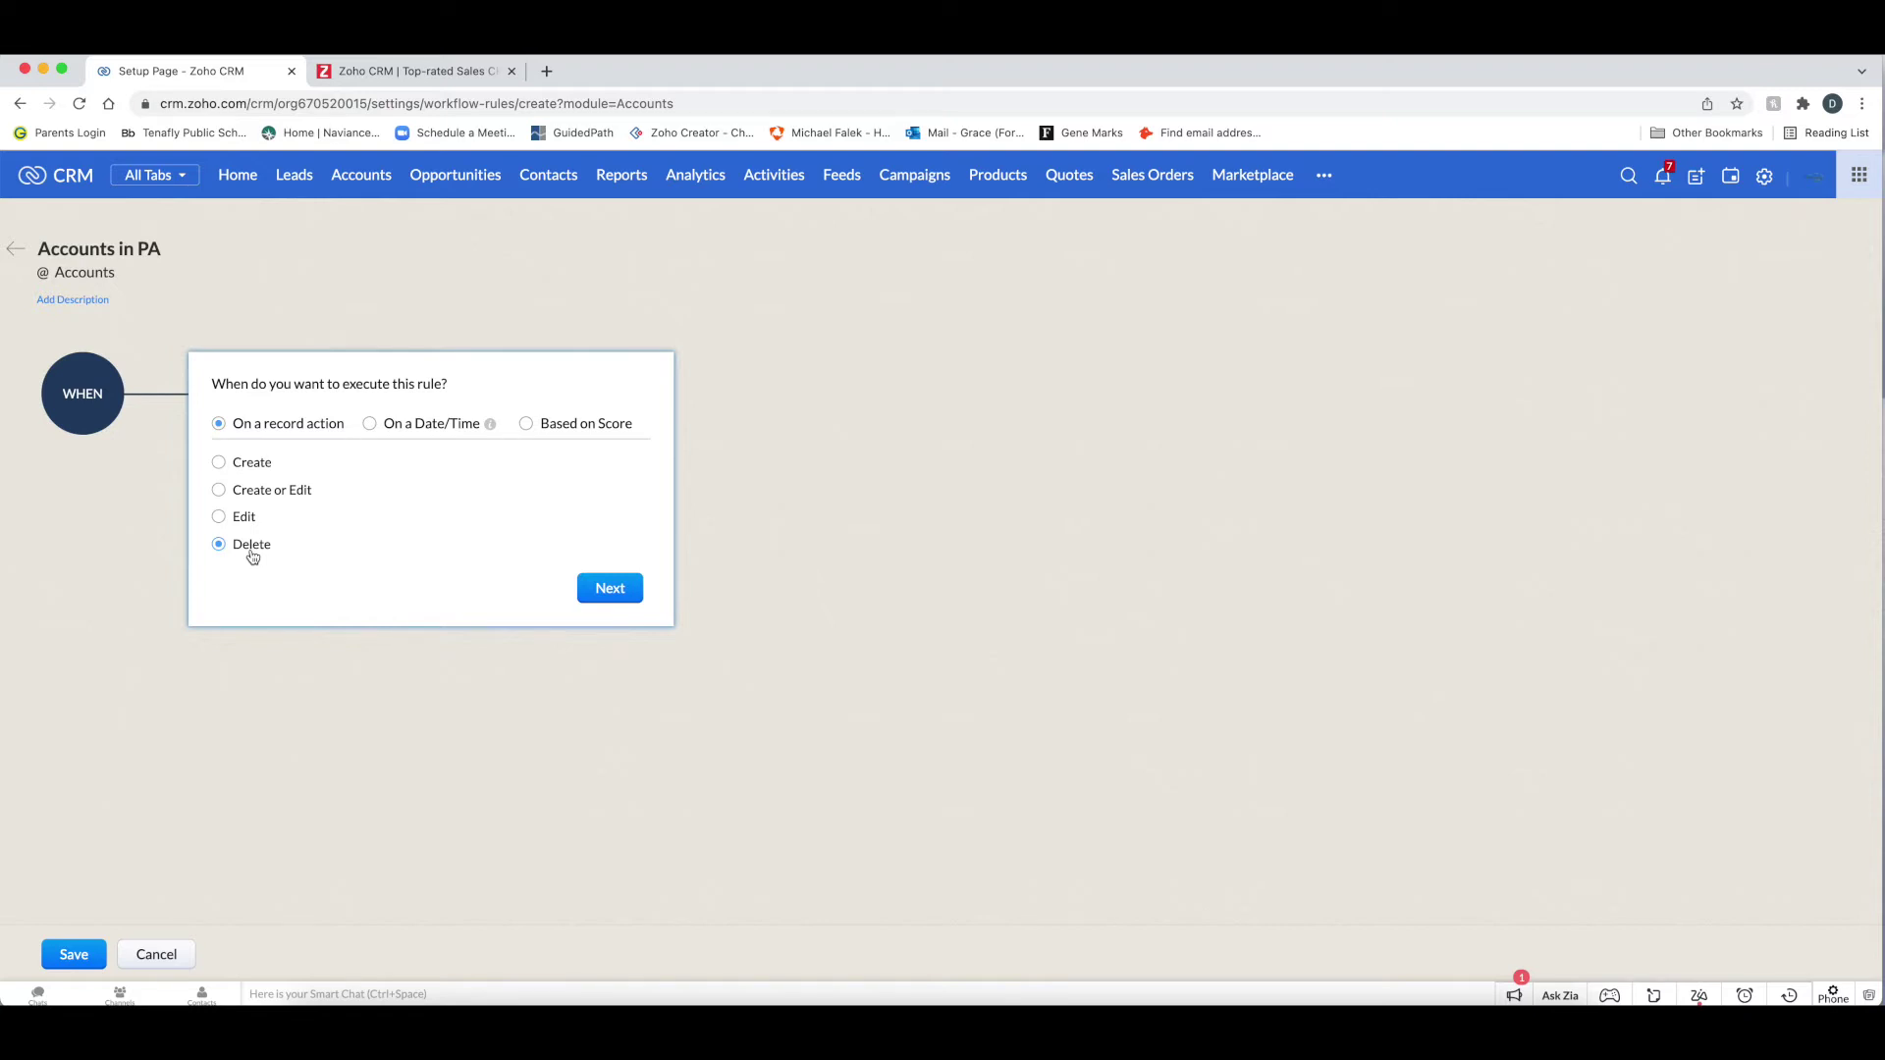
Switch the rule's record action back to Create or Edit, without repeating on every account edit
{"action": "left_click", "coordinate": [219, 490]}
{"action": "left_click", "coordinate": [218, 464]}
{"action": "left_click", "coordinate": [218, 490]}
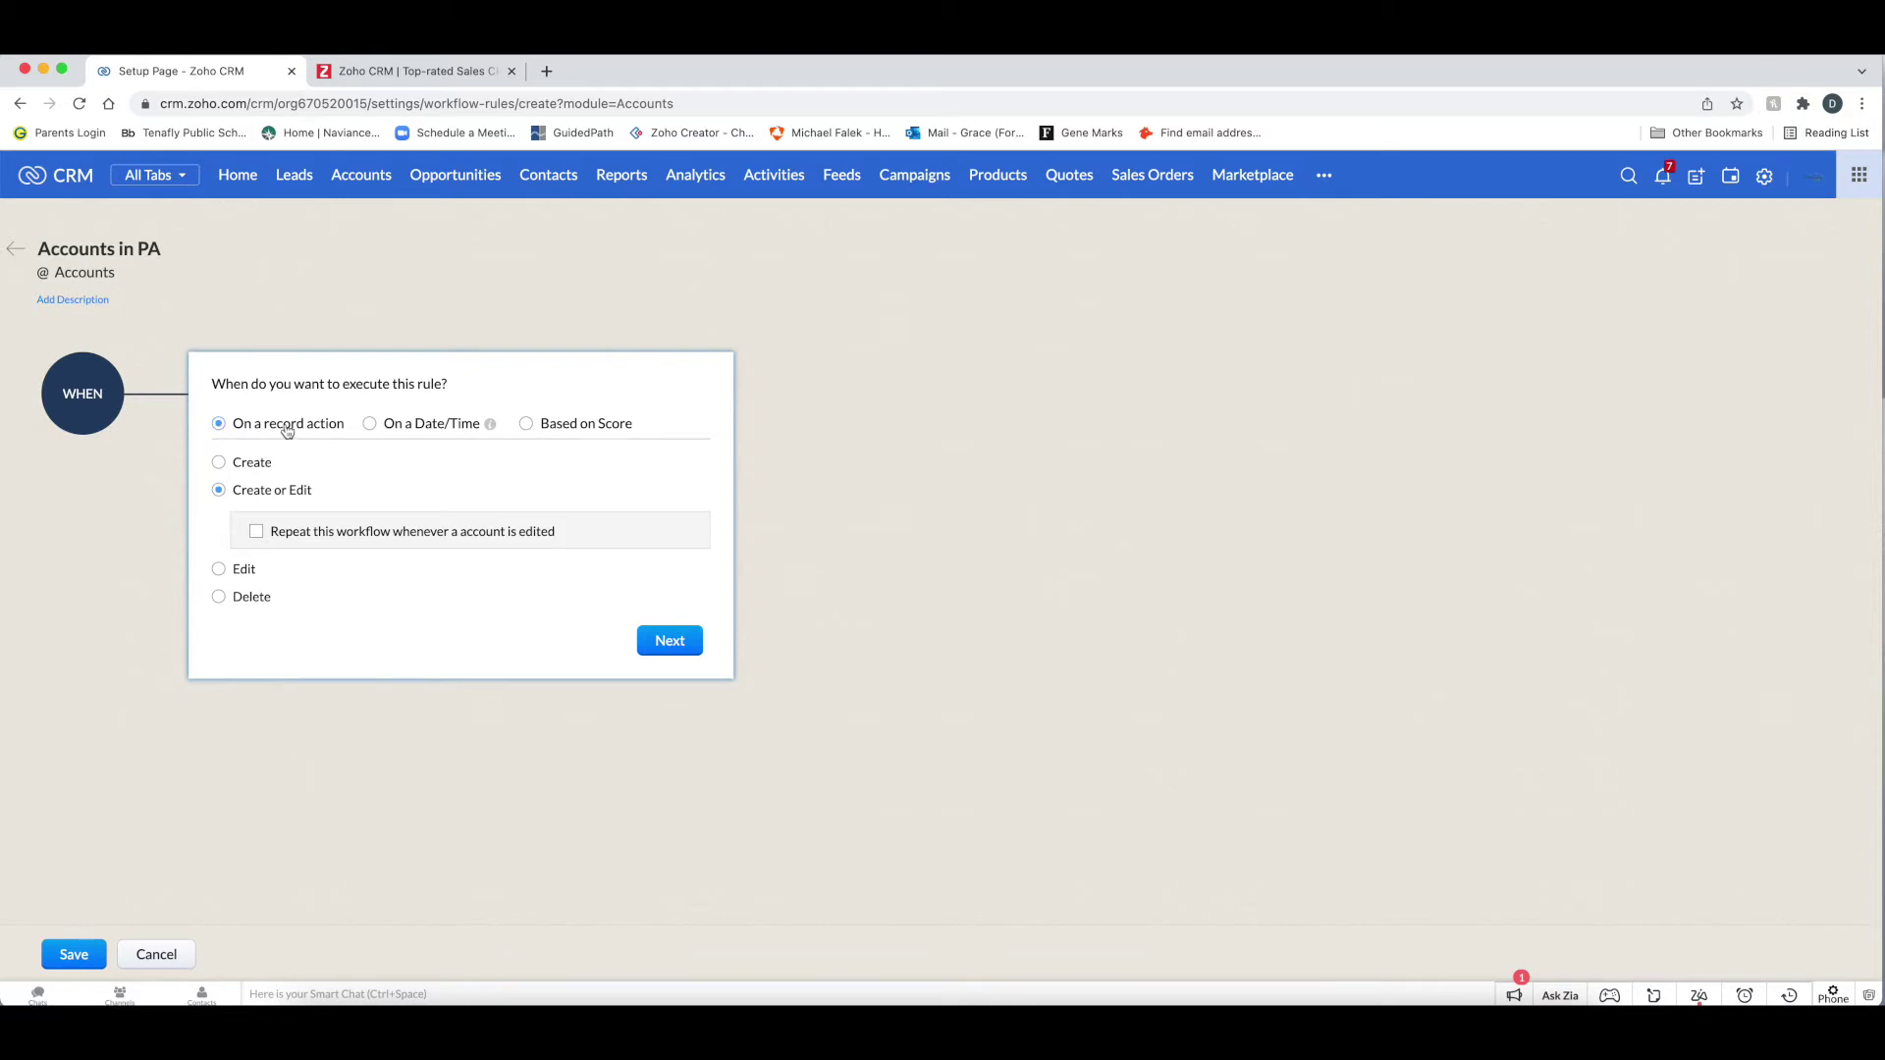
Try executing the rule on a date/time based on the Created Time field
{"action": "left_click", "coordinate": [424, 435]}
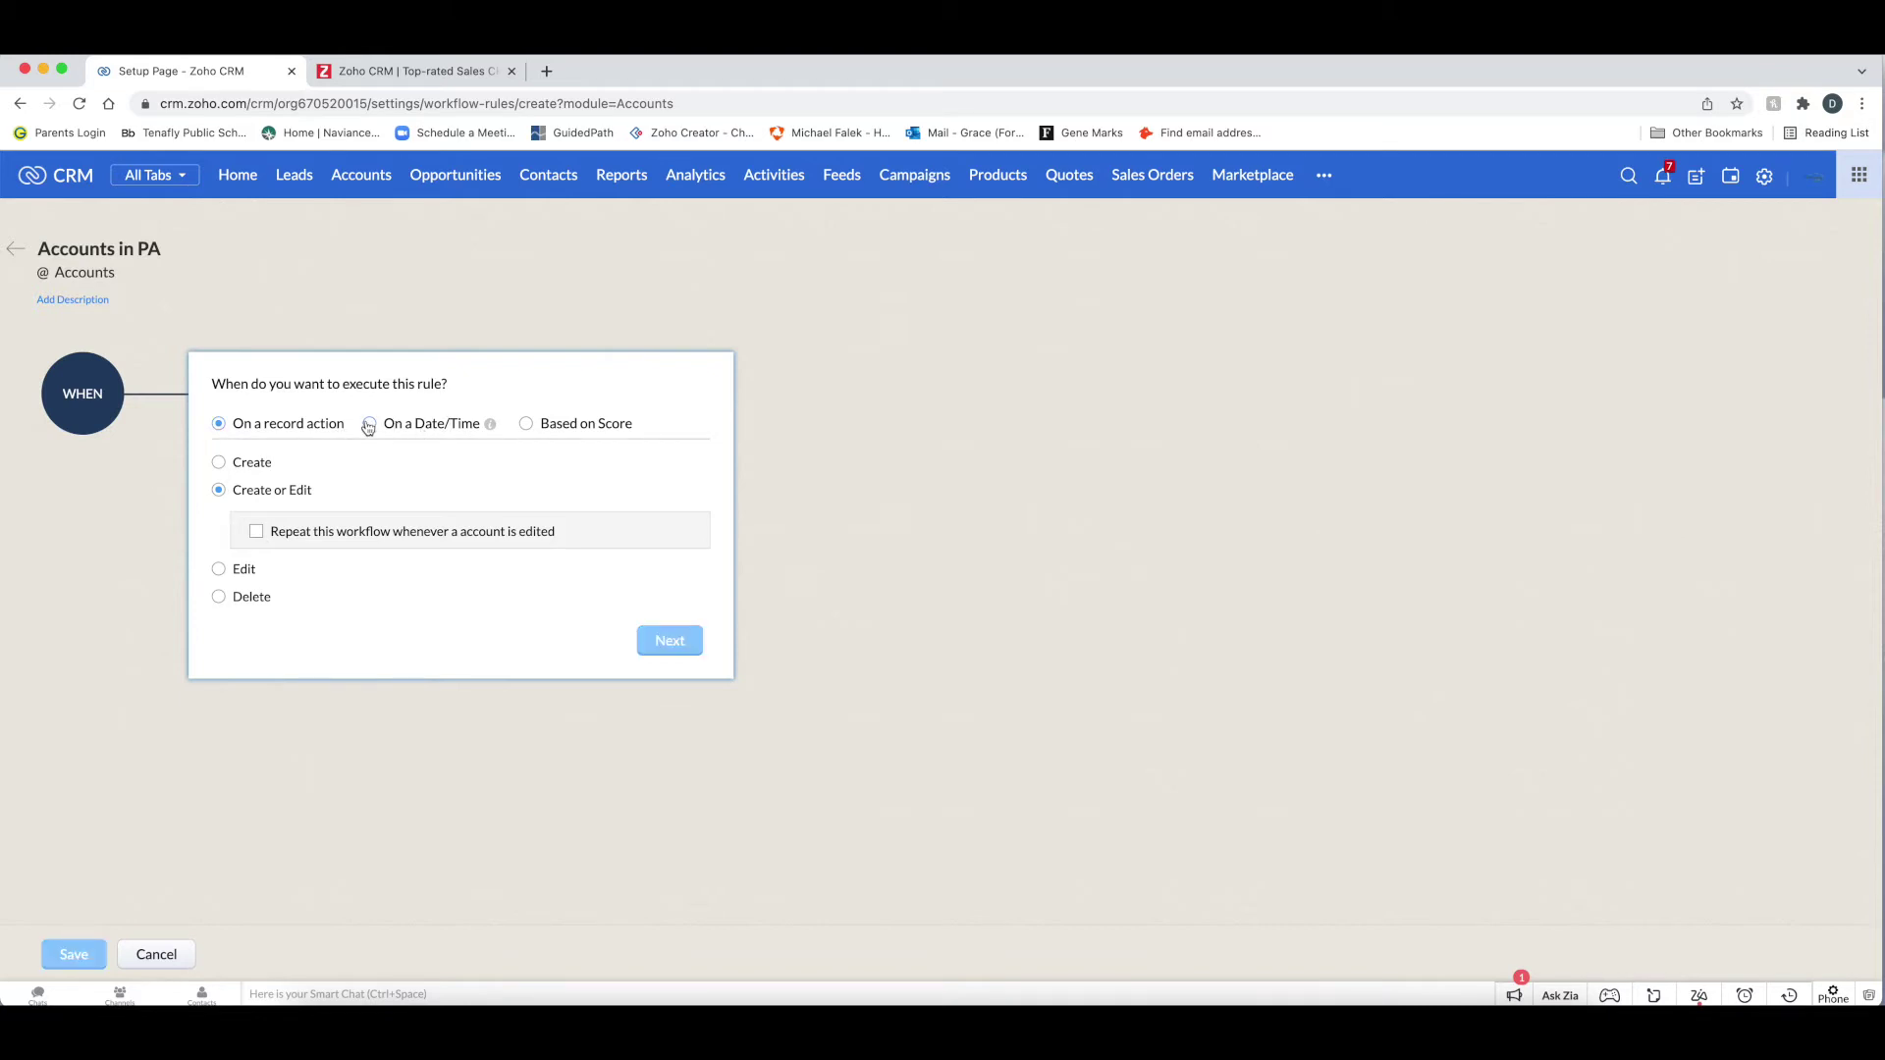
{"action": "left_click", "coordinate": [372, 424]}
{"action": "left_click", "coordinate": [375, 429]}
{"action": "left_click", "coordinate": [219, 465]}
{"action": "left_click", "coordinate": [370, 427]}
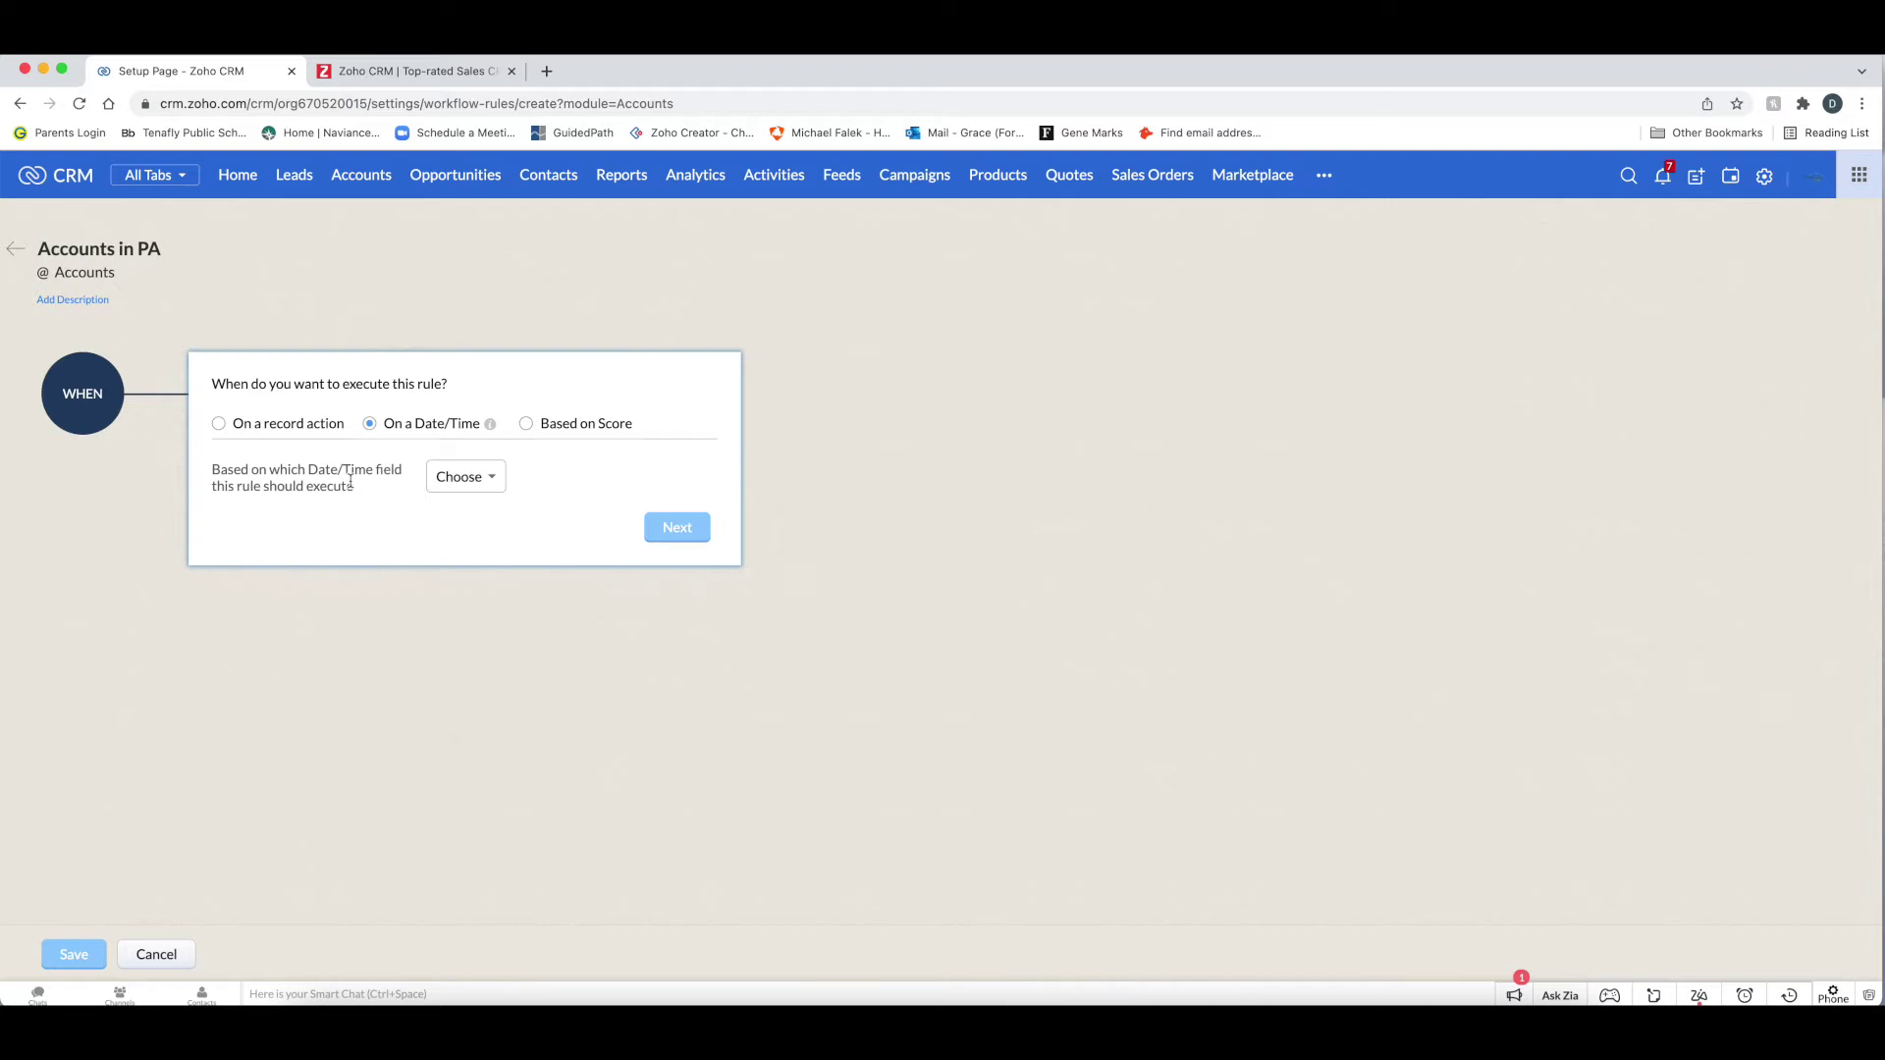
{"action": "left_click", "coordinate": [467, 478]}
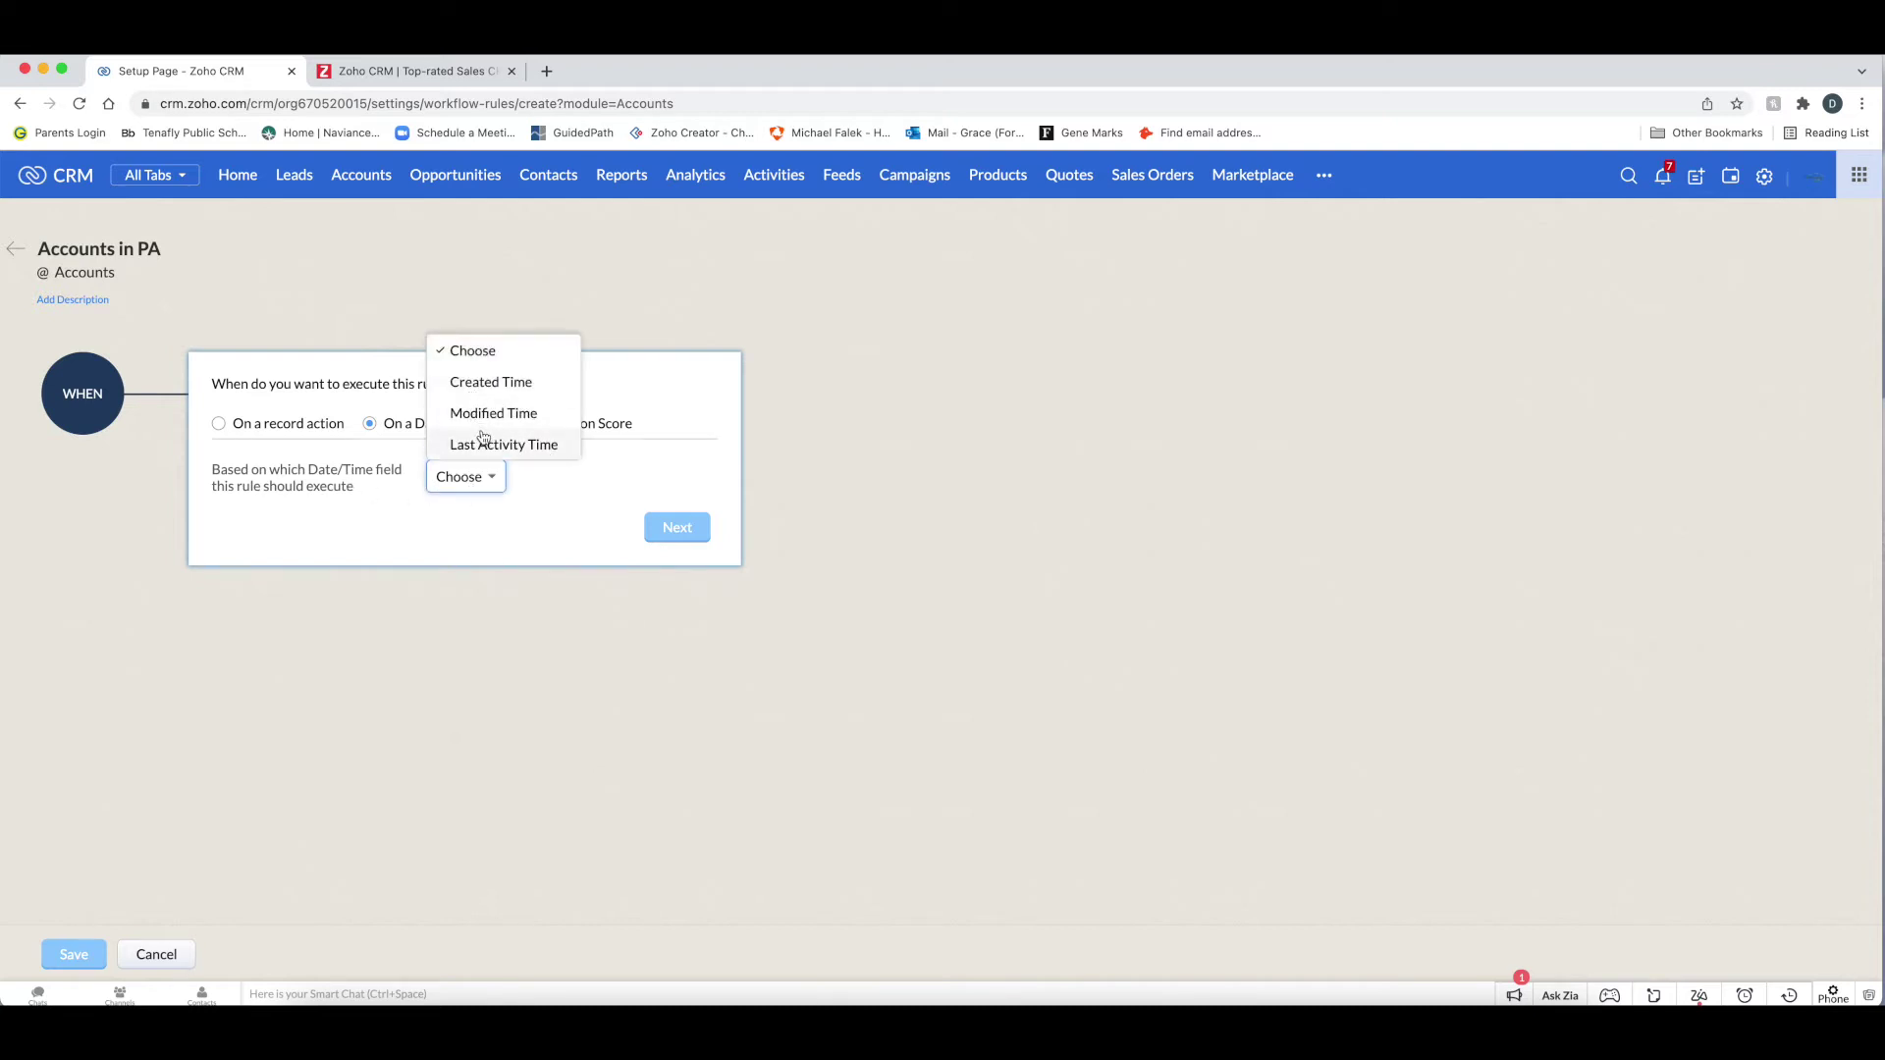
{"action": "left_click", "coordinate": [480, 385]}
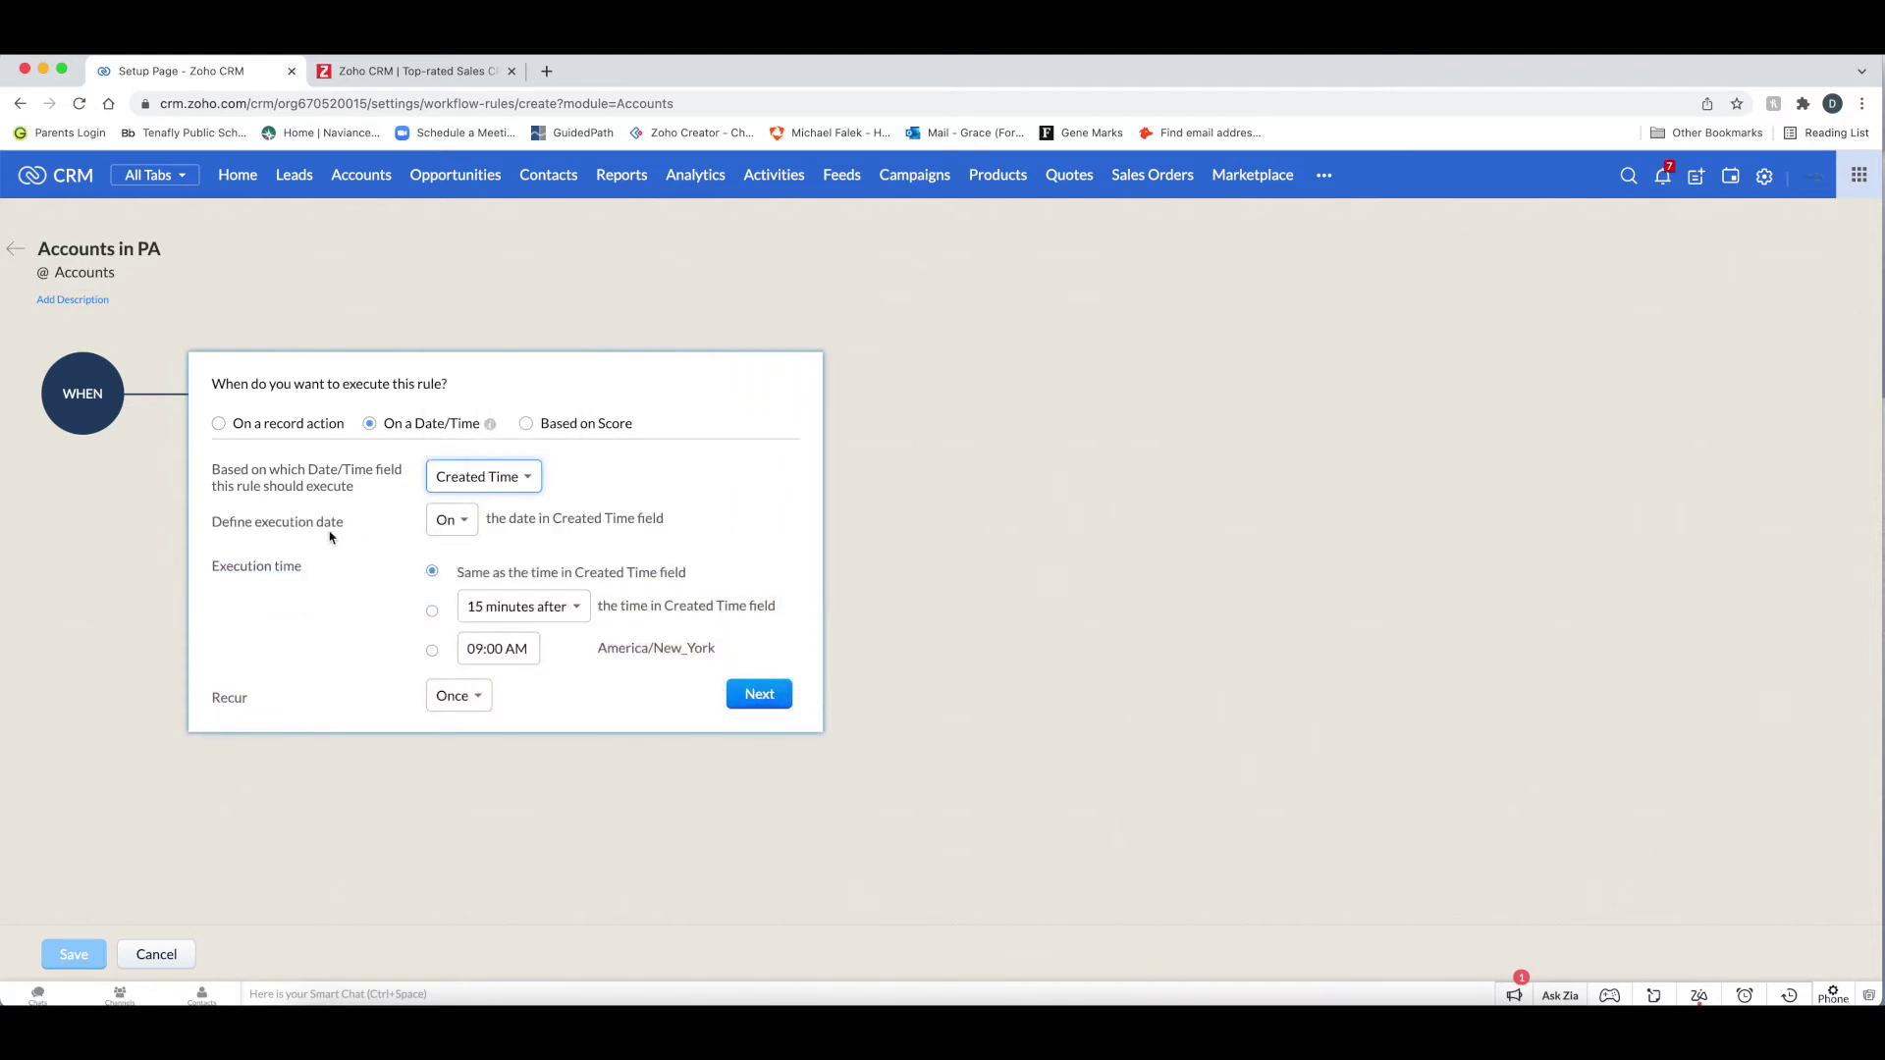
Look at the execution date and recurrence choices, and try the score-based trigger with its scoring rule options
{"action": "left_click", "coordinate": [454, 523]}
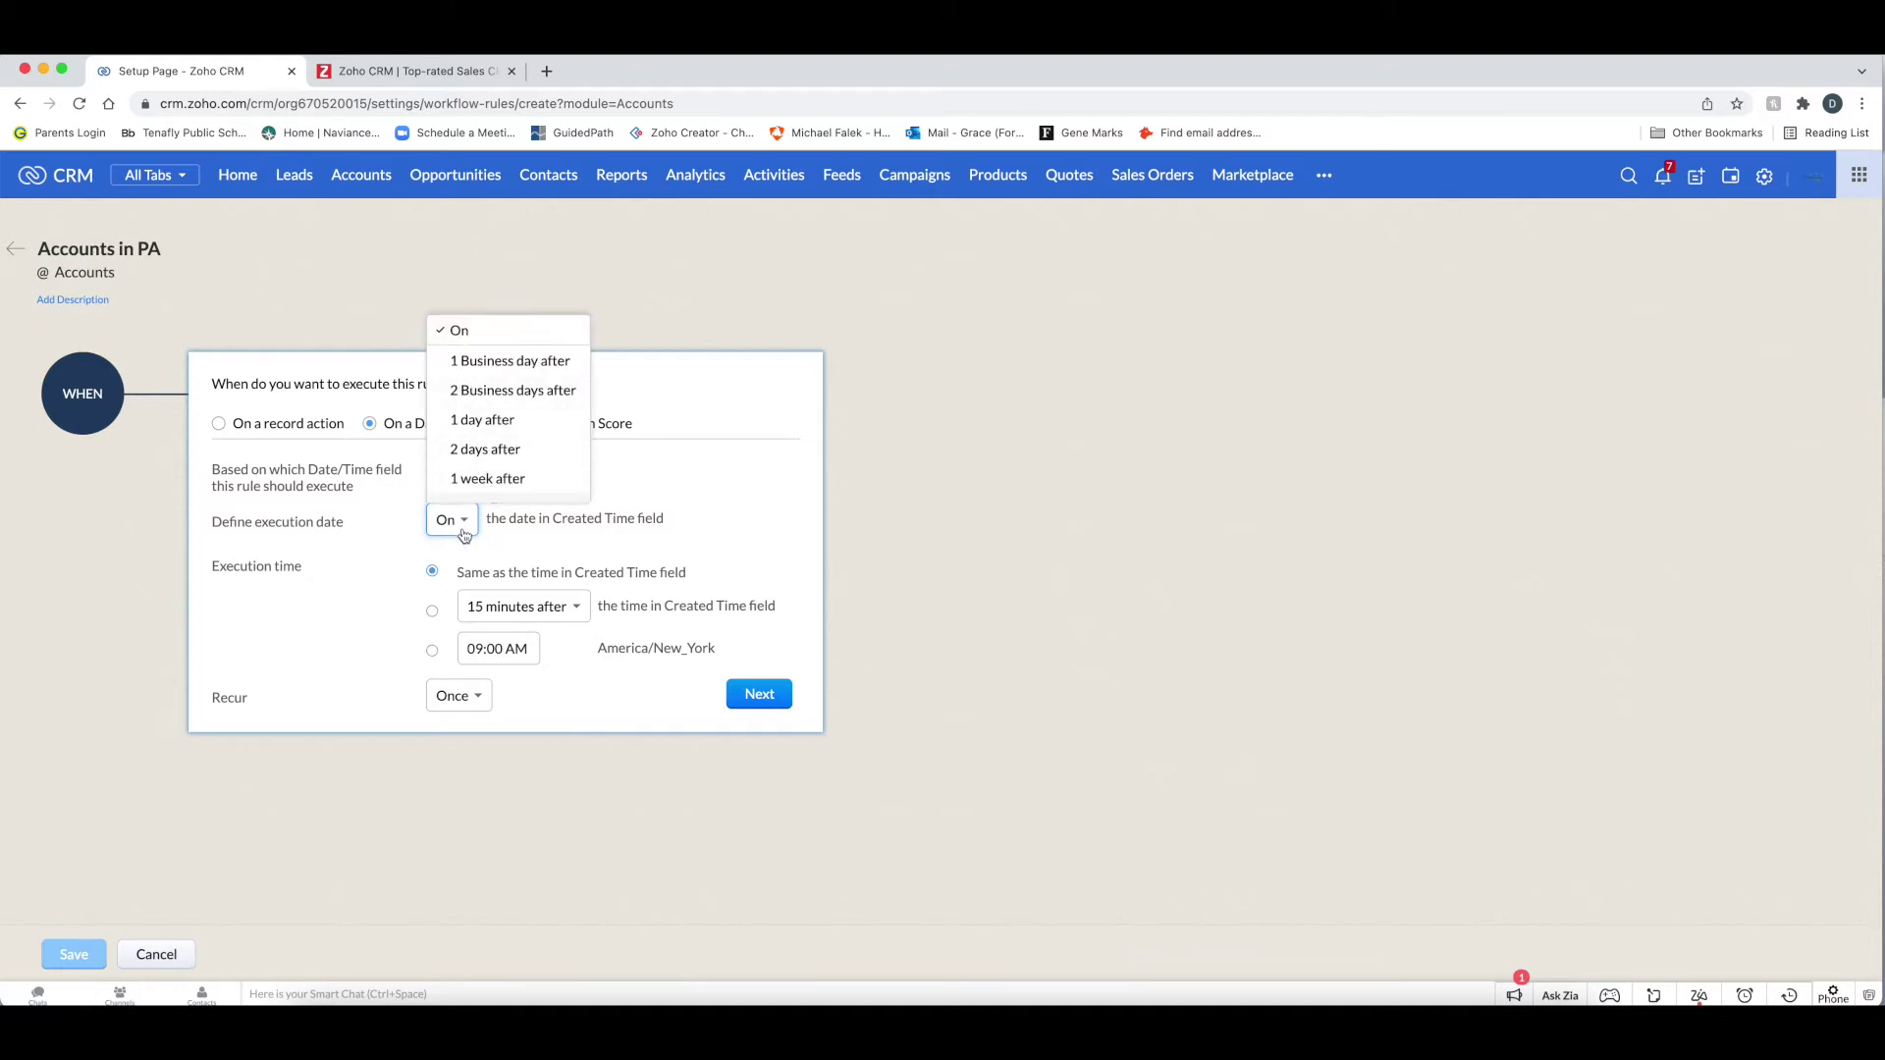
{"action": "left_click", "coordinate": [374, 507]}
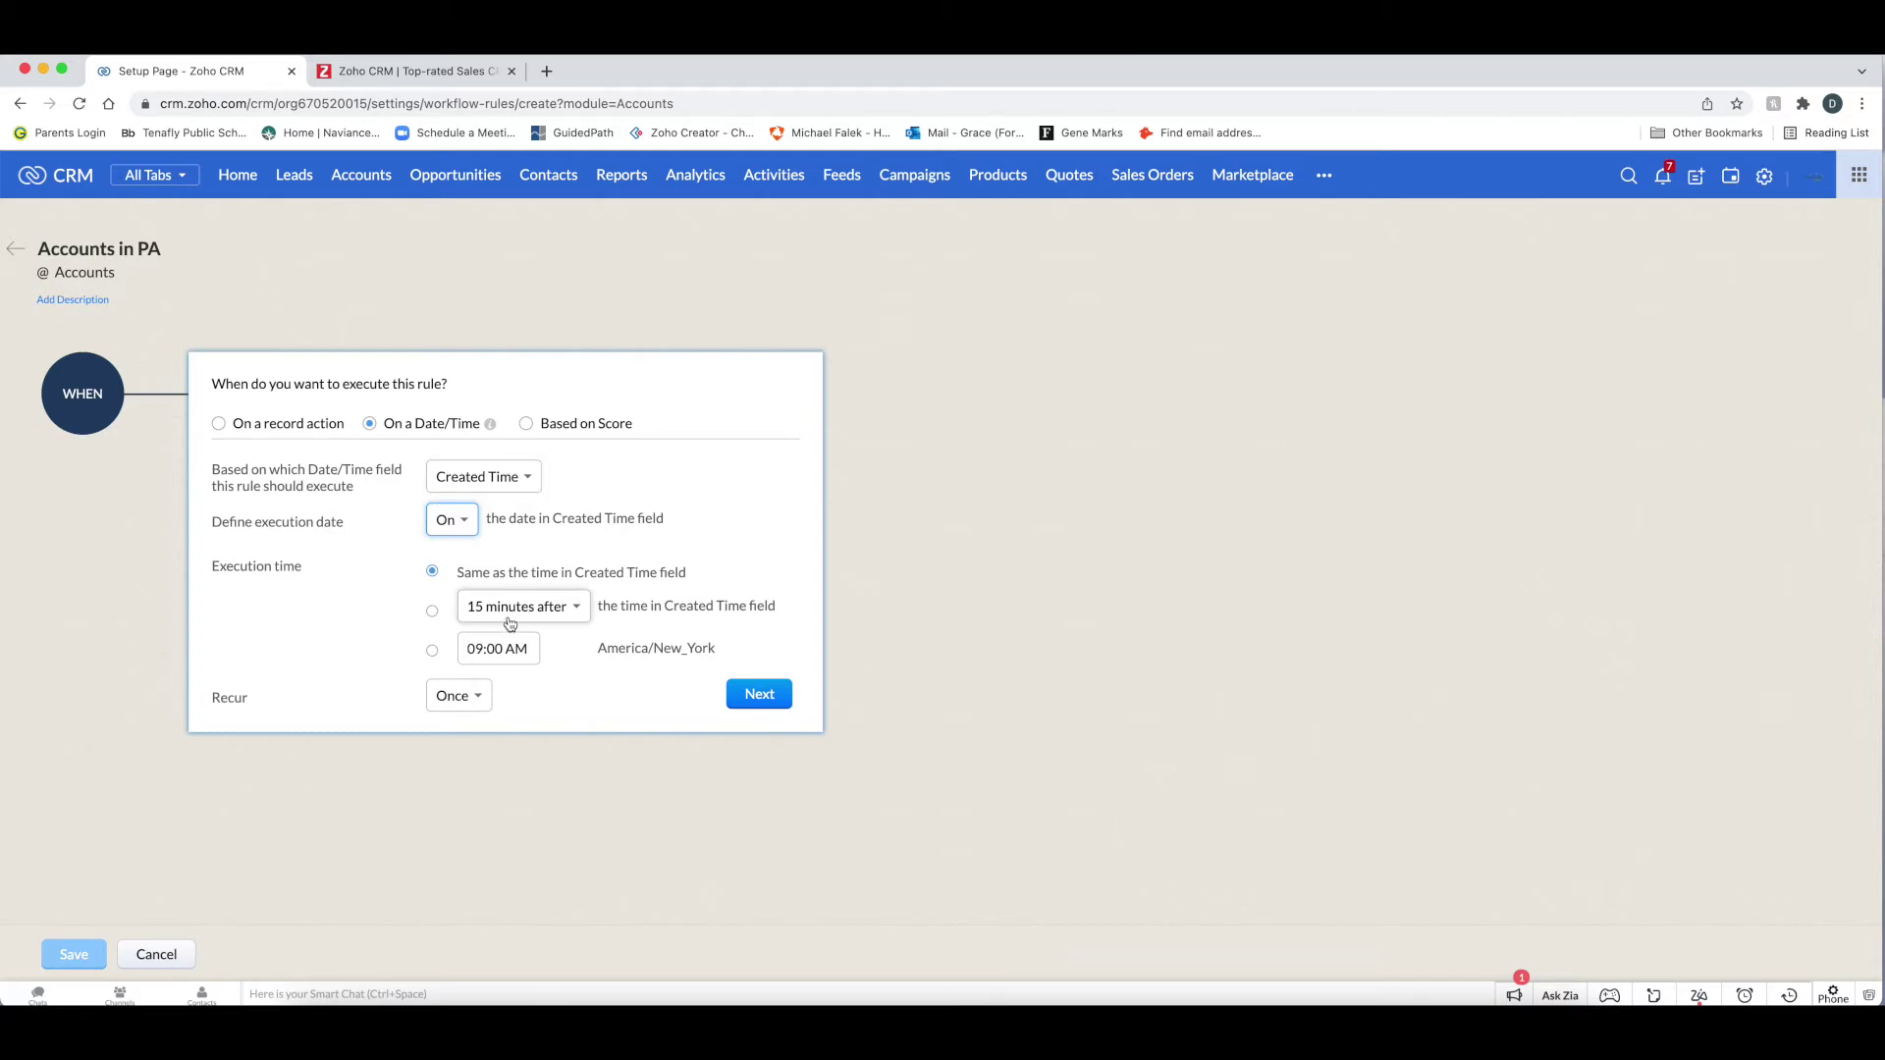
{"action": "left_click", "coordinate": [472, 703]}
{"action": "left_click", "coordinate": [474, 704]}
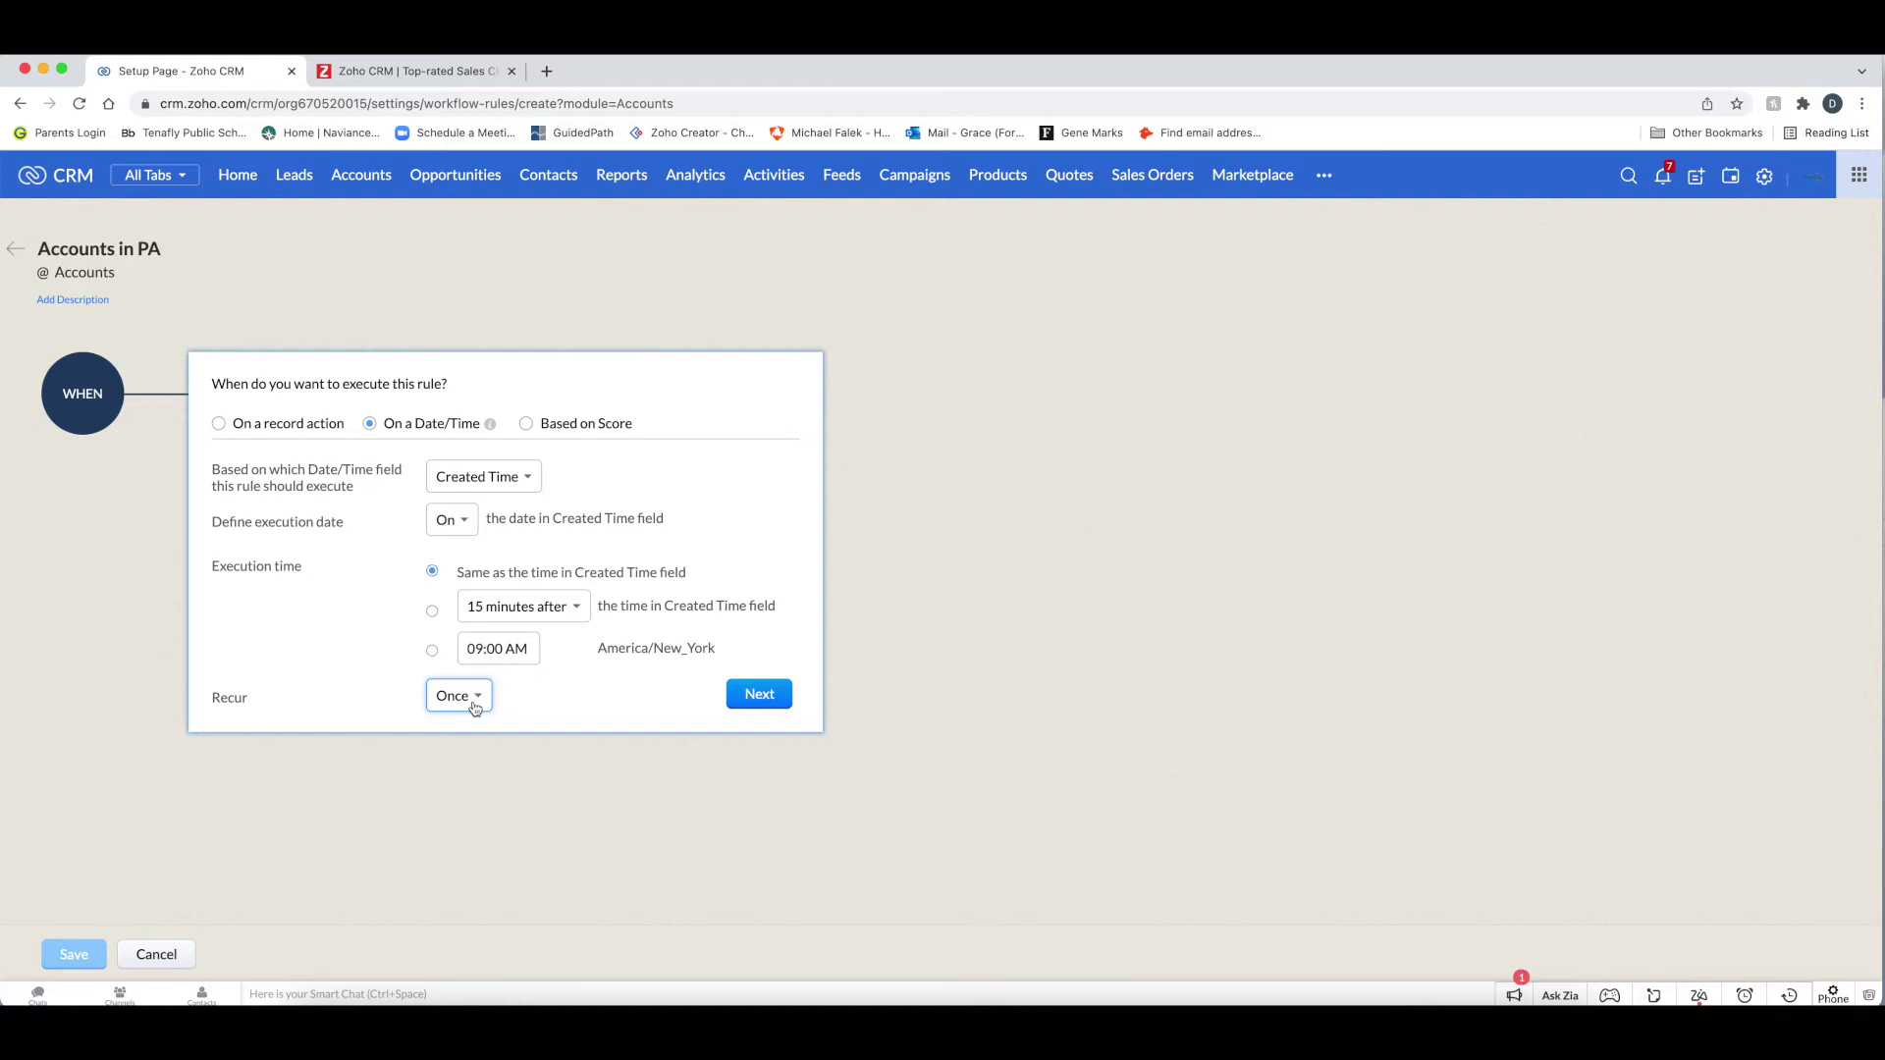
{"action": "left_click", "coordinate": [527, 425]}
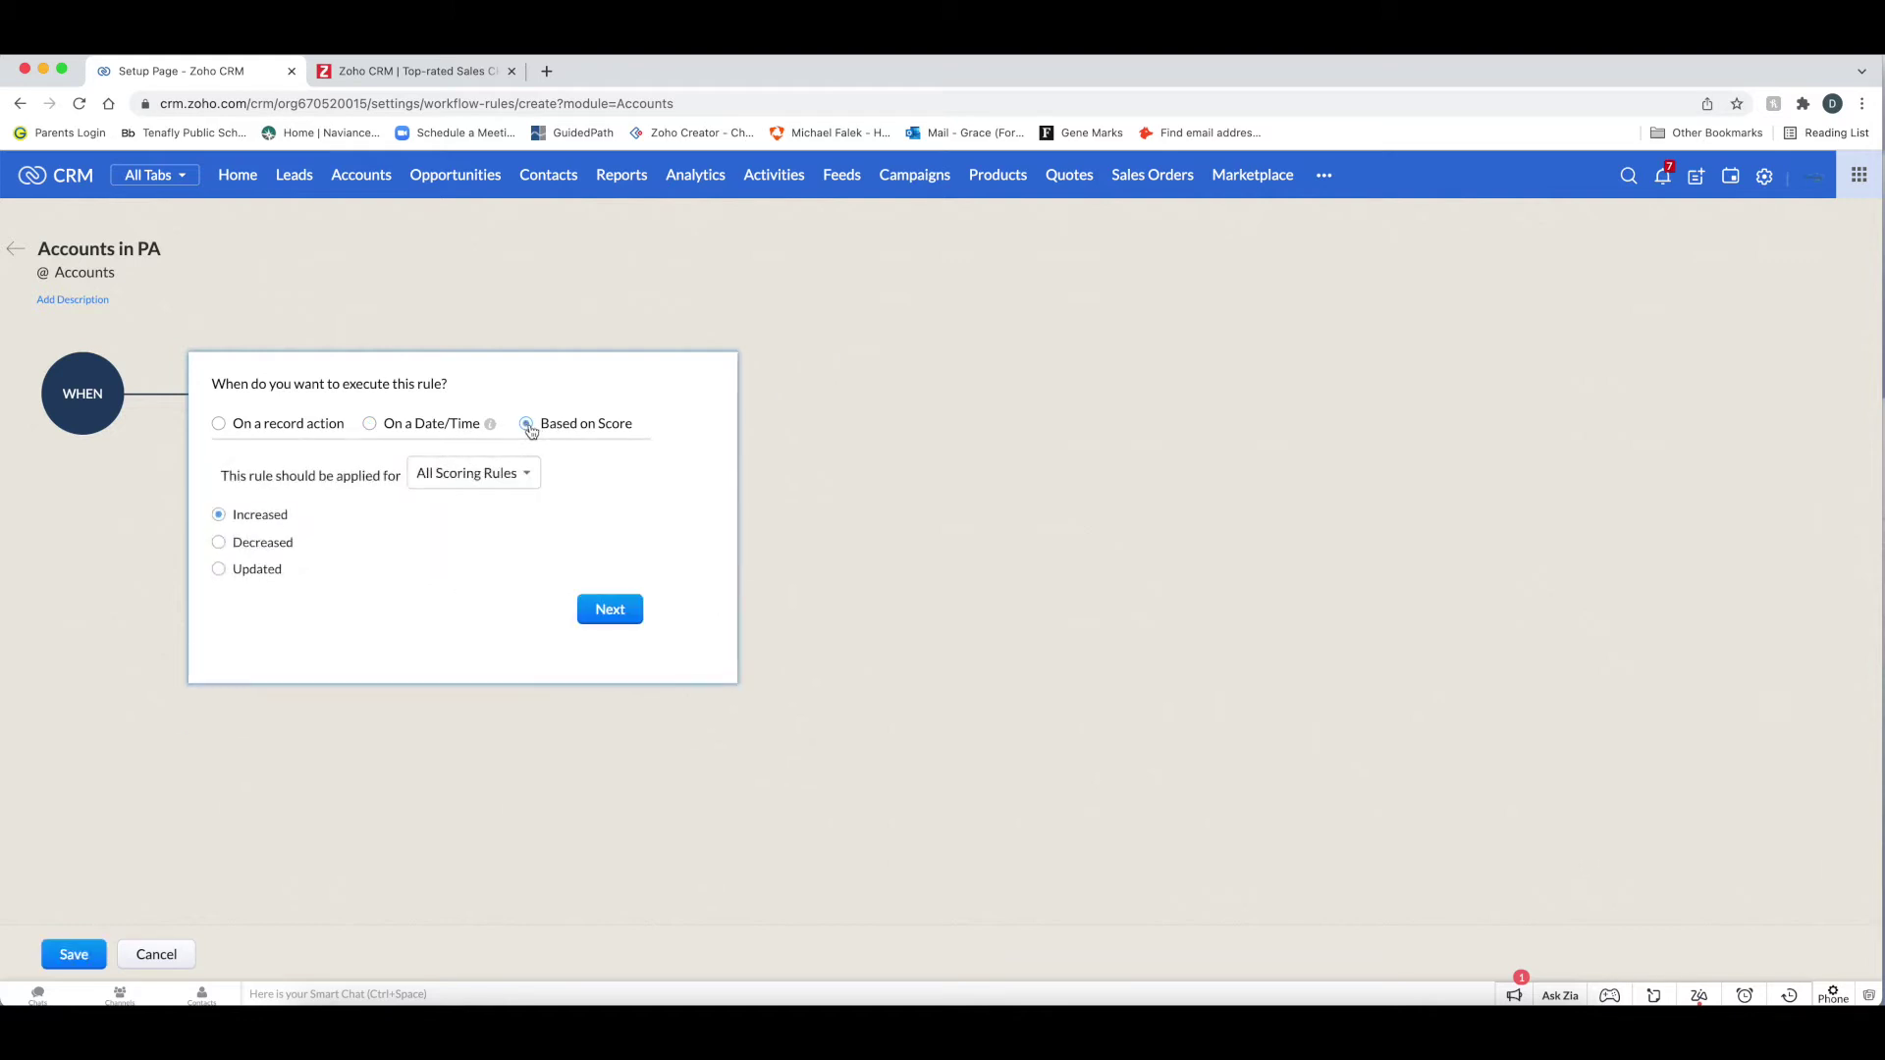
{"action": "left_click", "coordinate": [509, 475]}
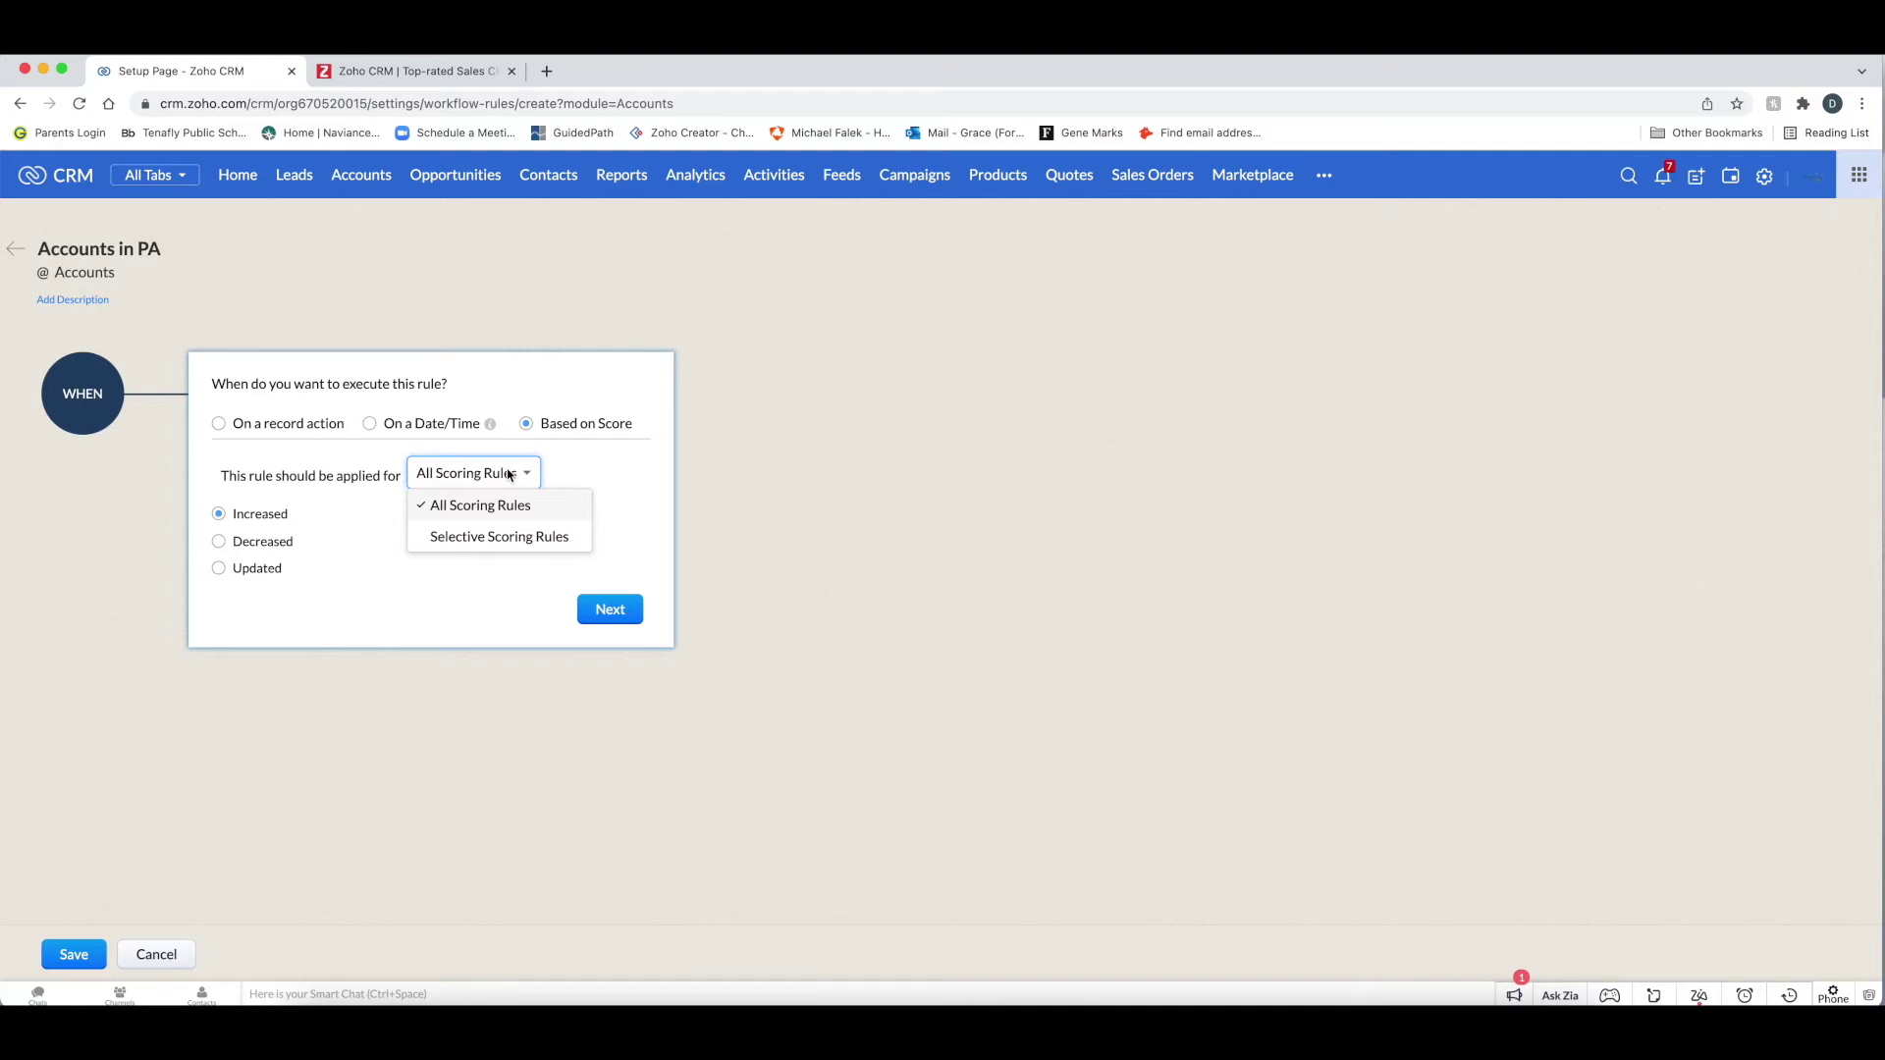
Set the rule to execute on a record action with Create or Edit, repeating whenever an account is edited
{"action": "left_click", "coordinate": [222, 432]}
{"action": "left_click", "coordinate": [220, 425]}
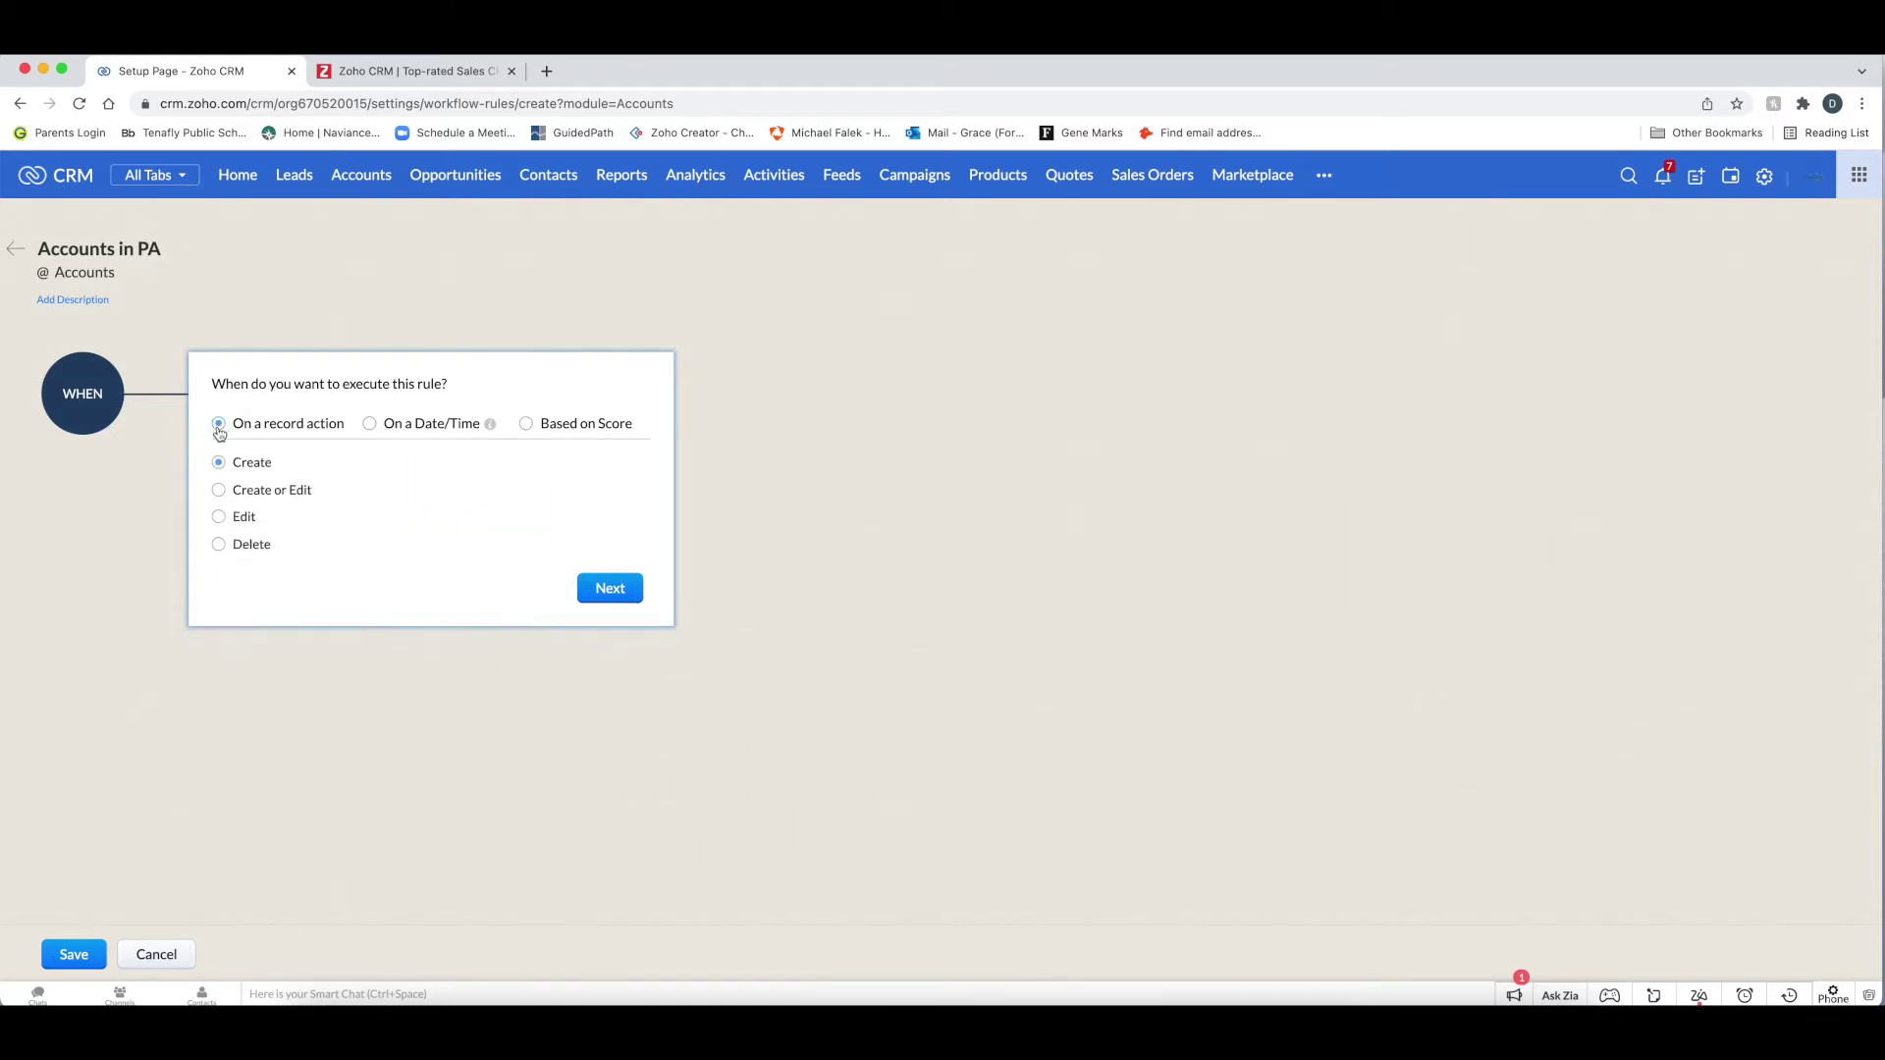
{"action": "left_click", "coordinate": [218, 493]}
{"action": "left_click", "coordinate": [256, 533]}
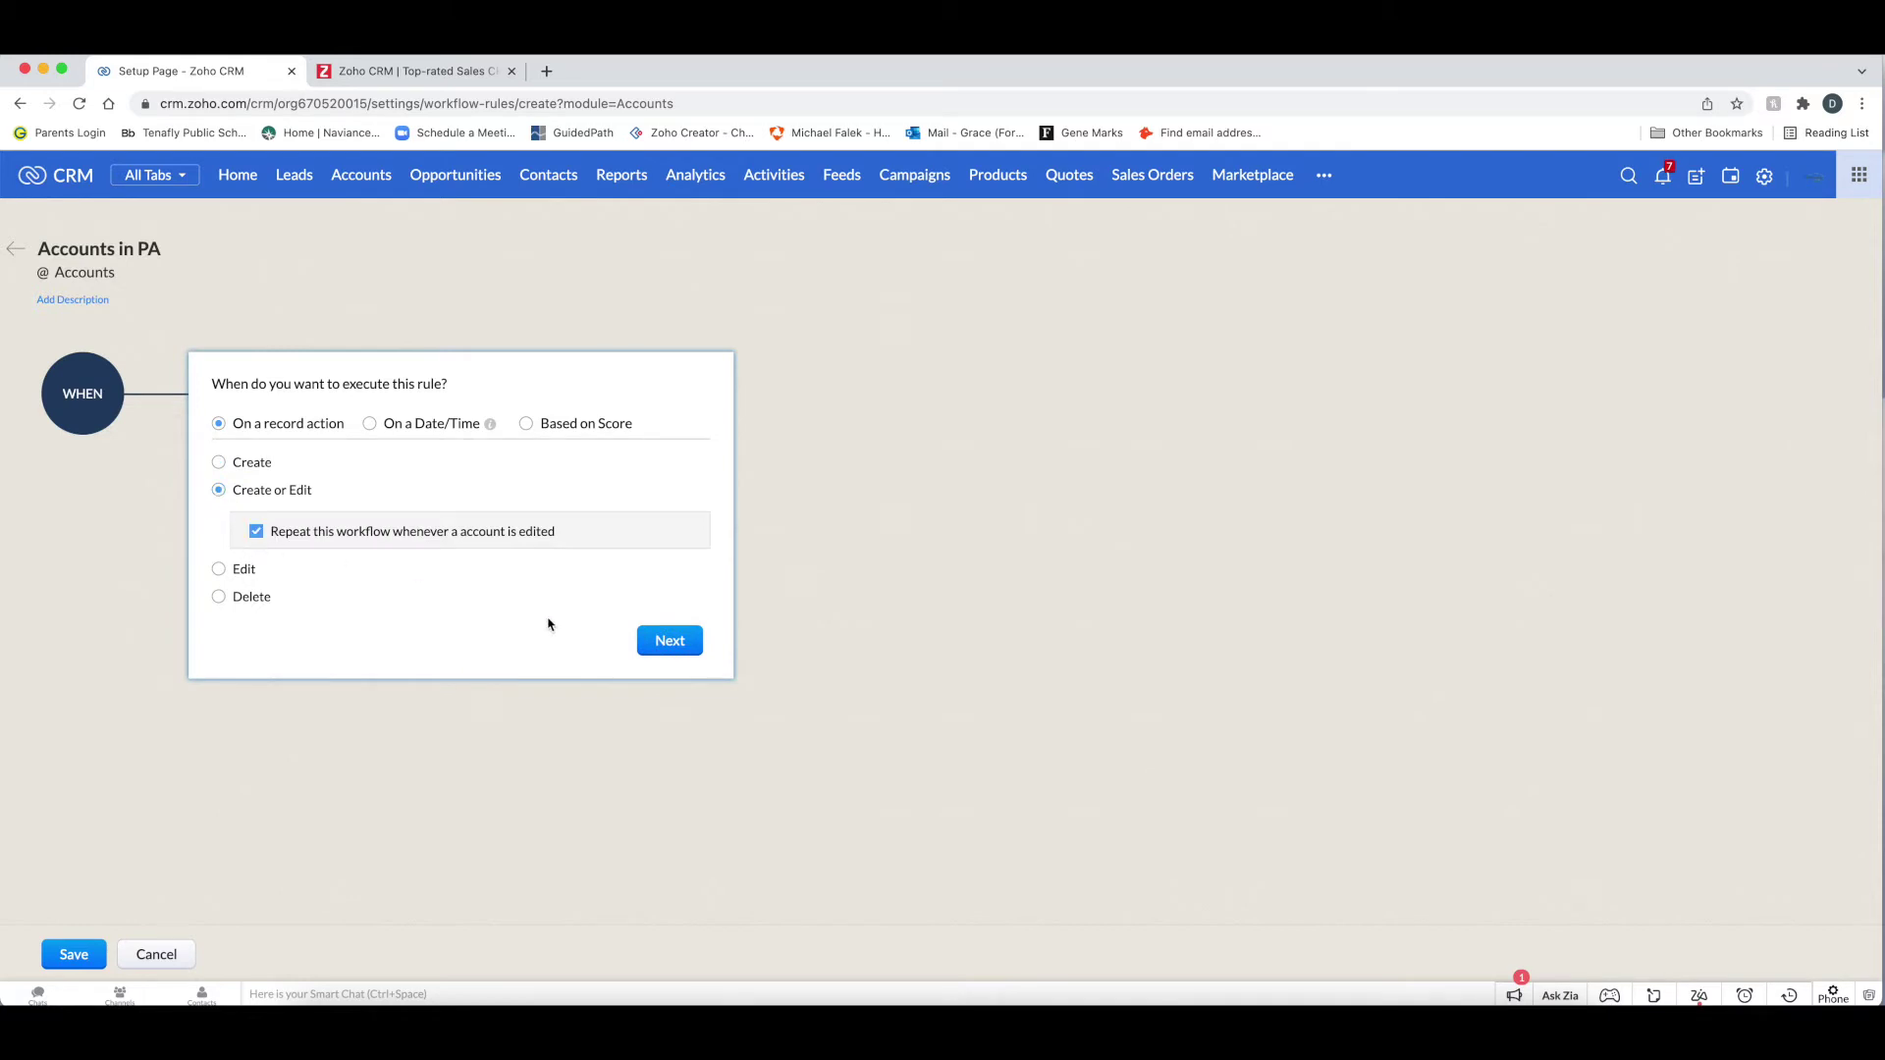
{"action": "left_click", "coordinate": [667, 646]}
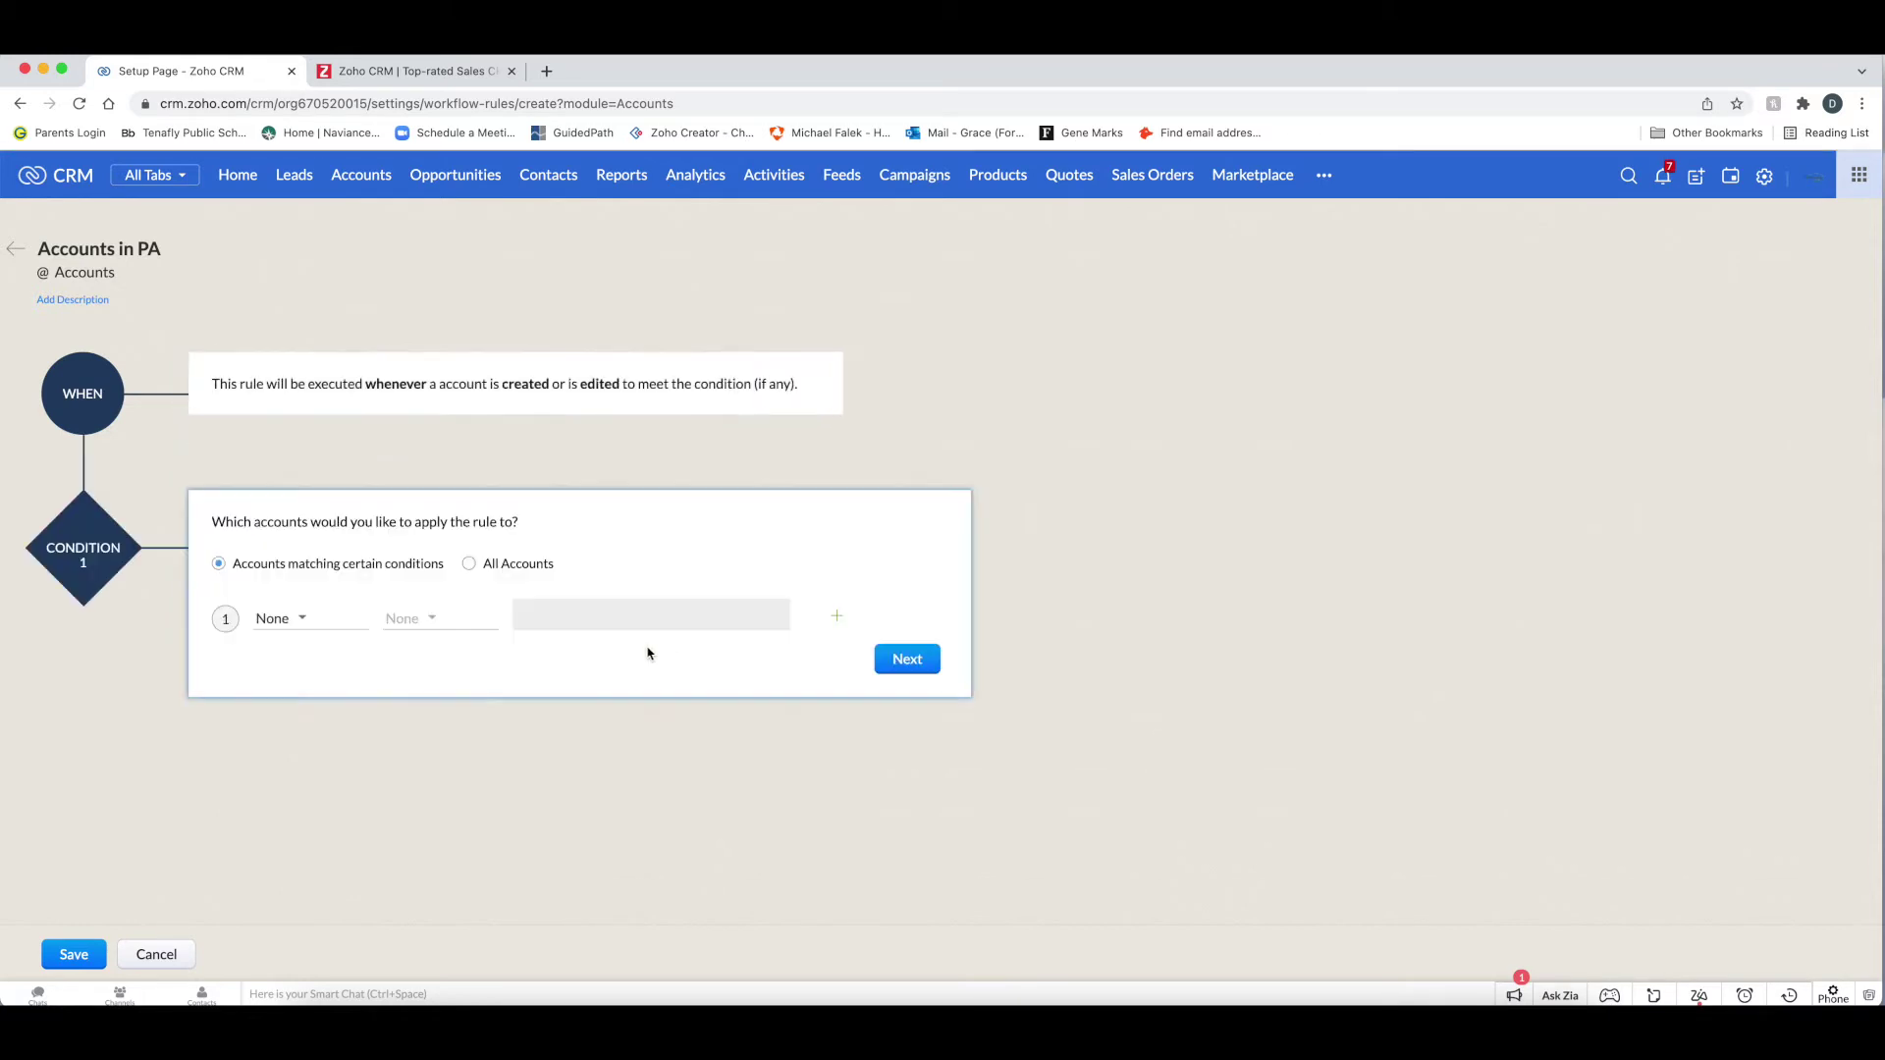
Apply the rule only to accounts matching the condition Billing State is PA
{"action": "left_click", "coordinate": [469, 565]}
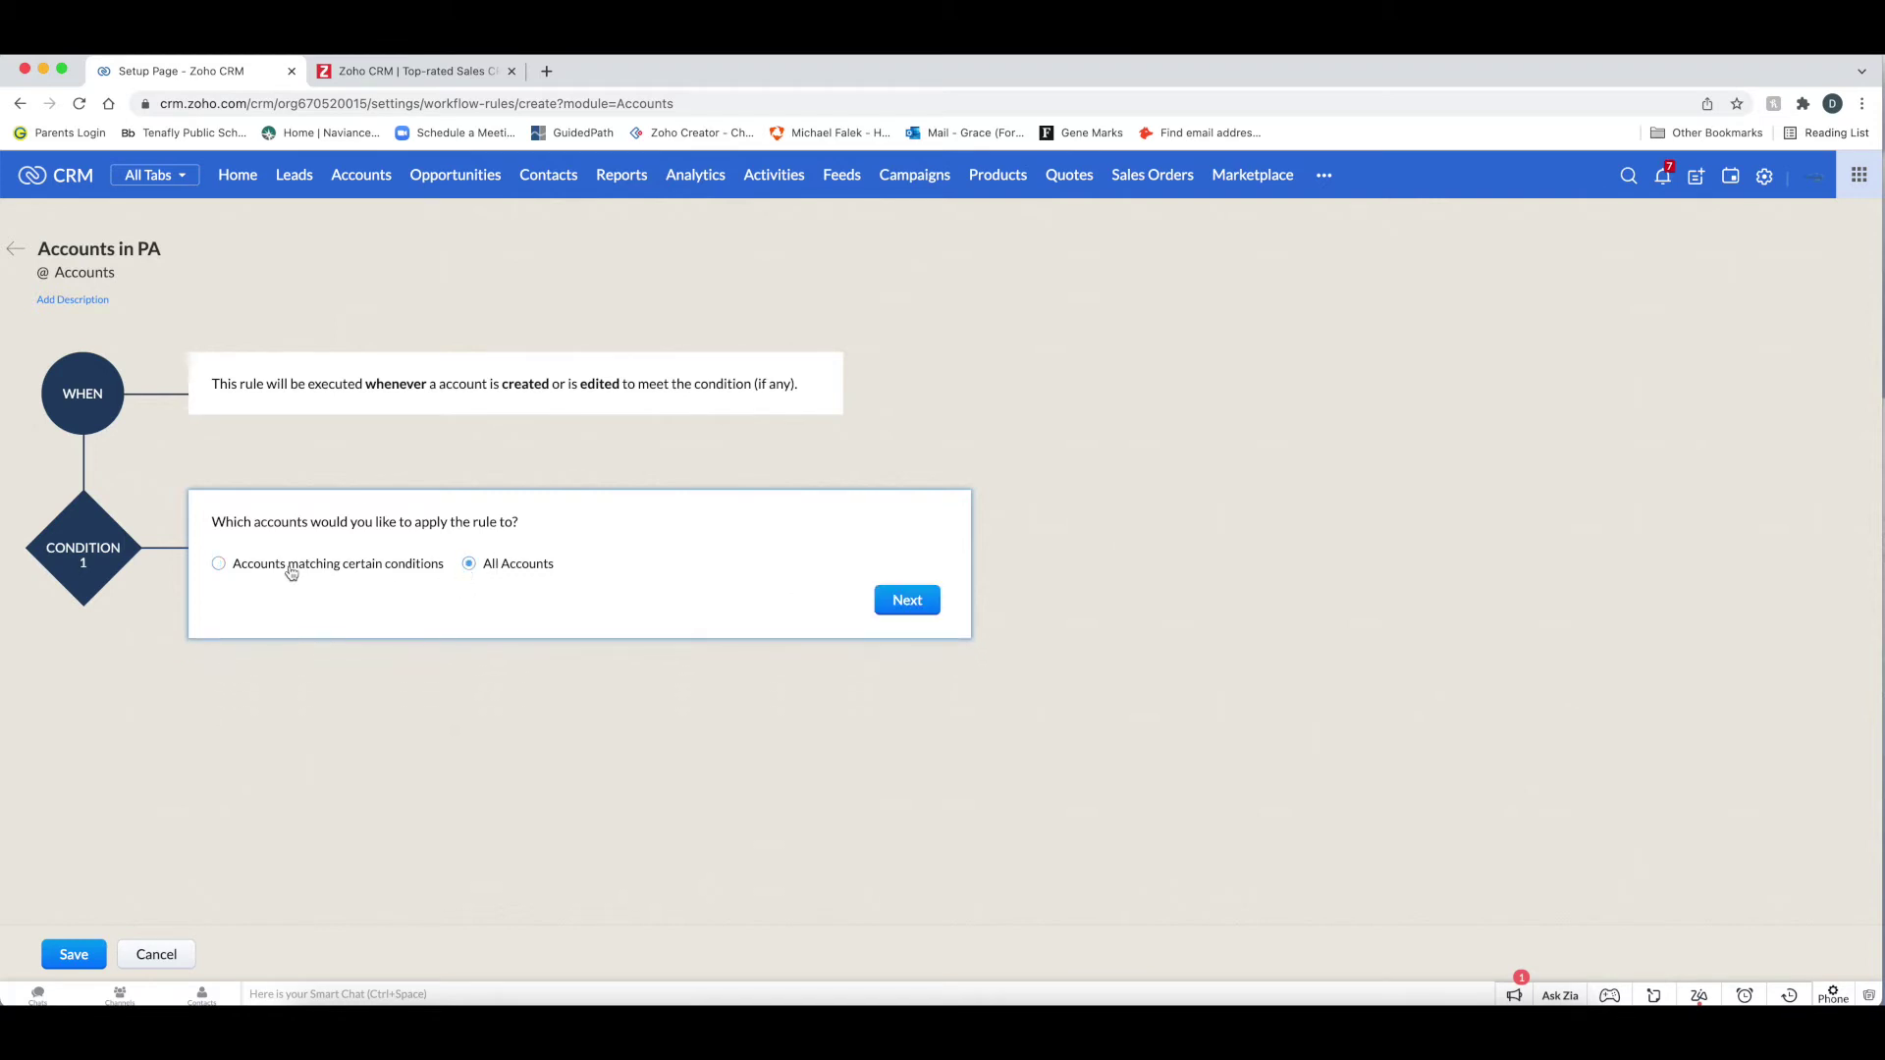
{"action": "left_click", "coordinate": [220, 566]}
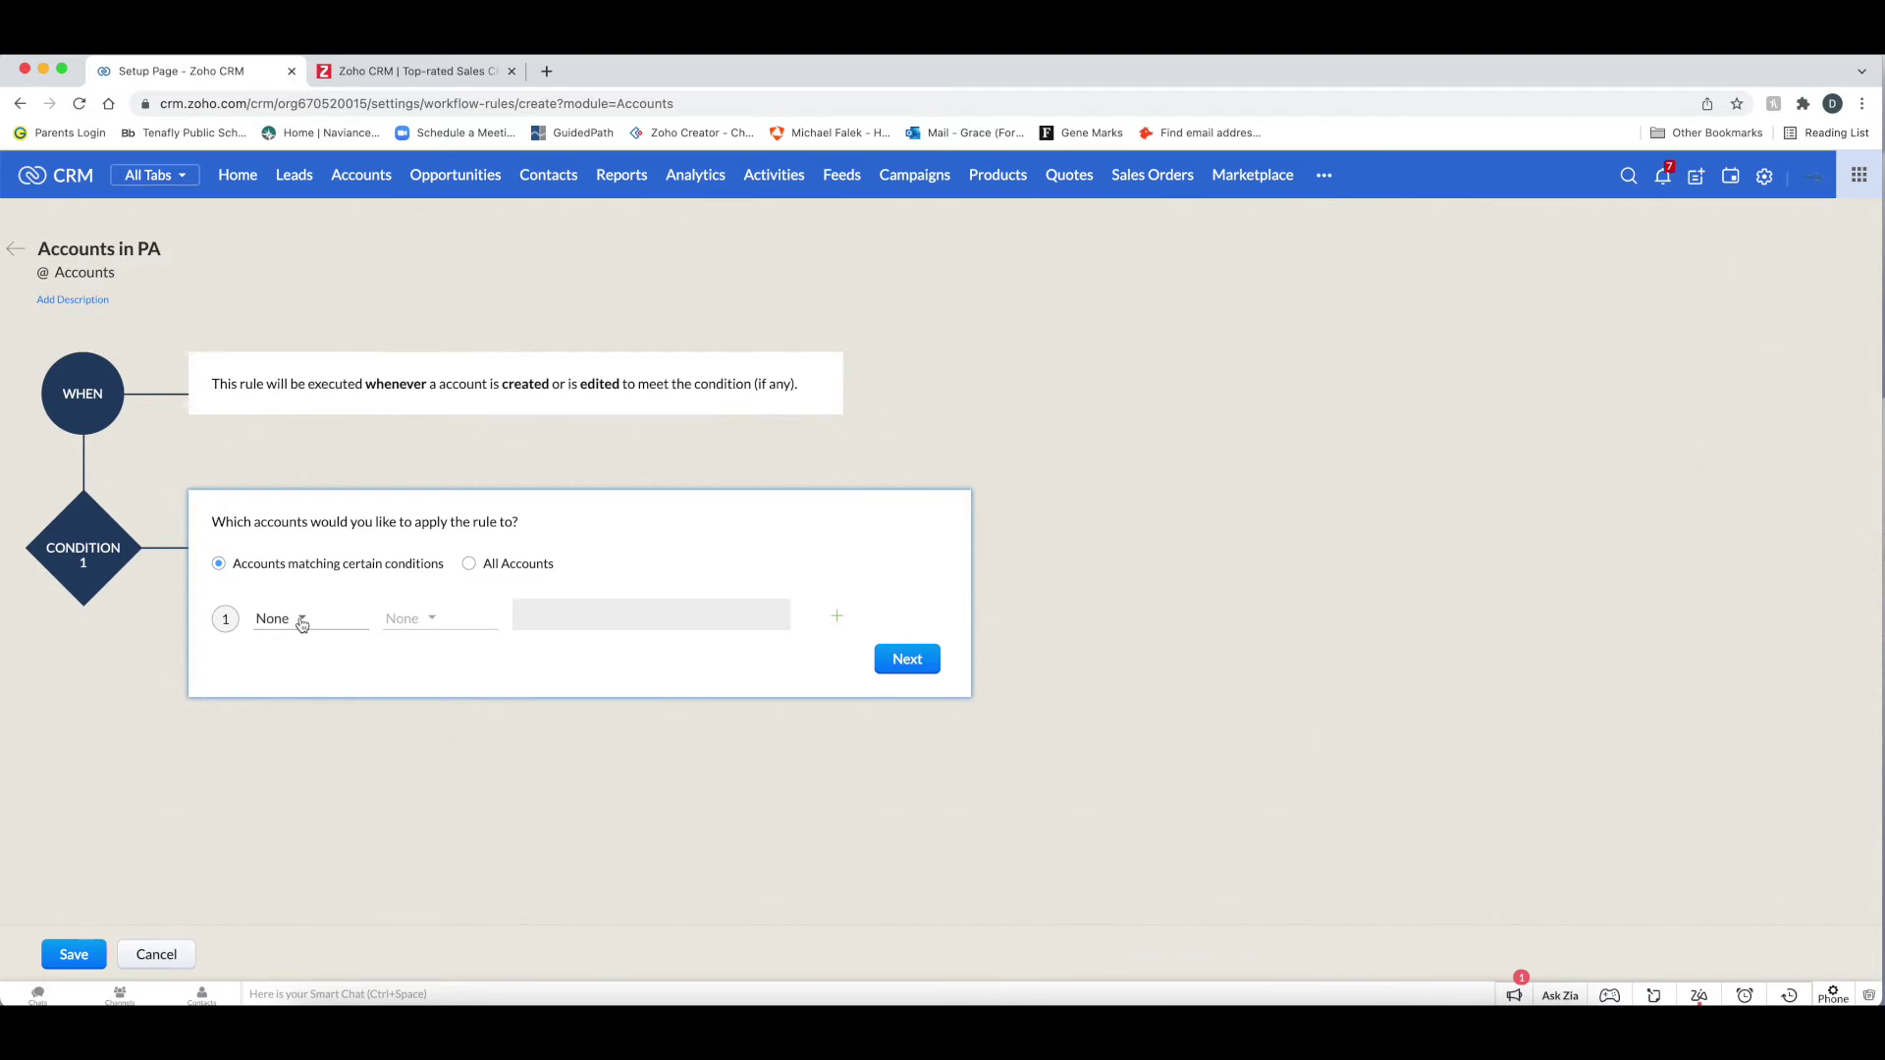
{"action": "left_click", "coordinate": [303, 620]}
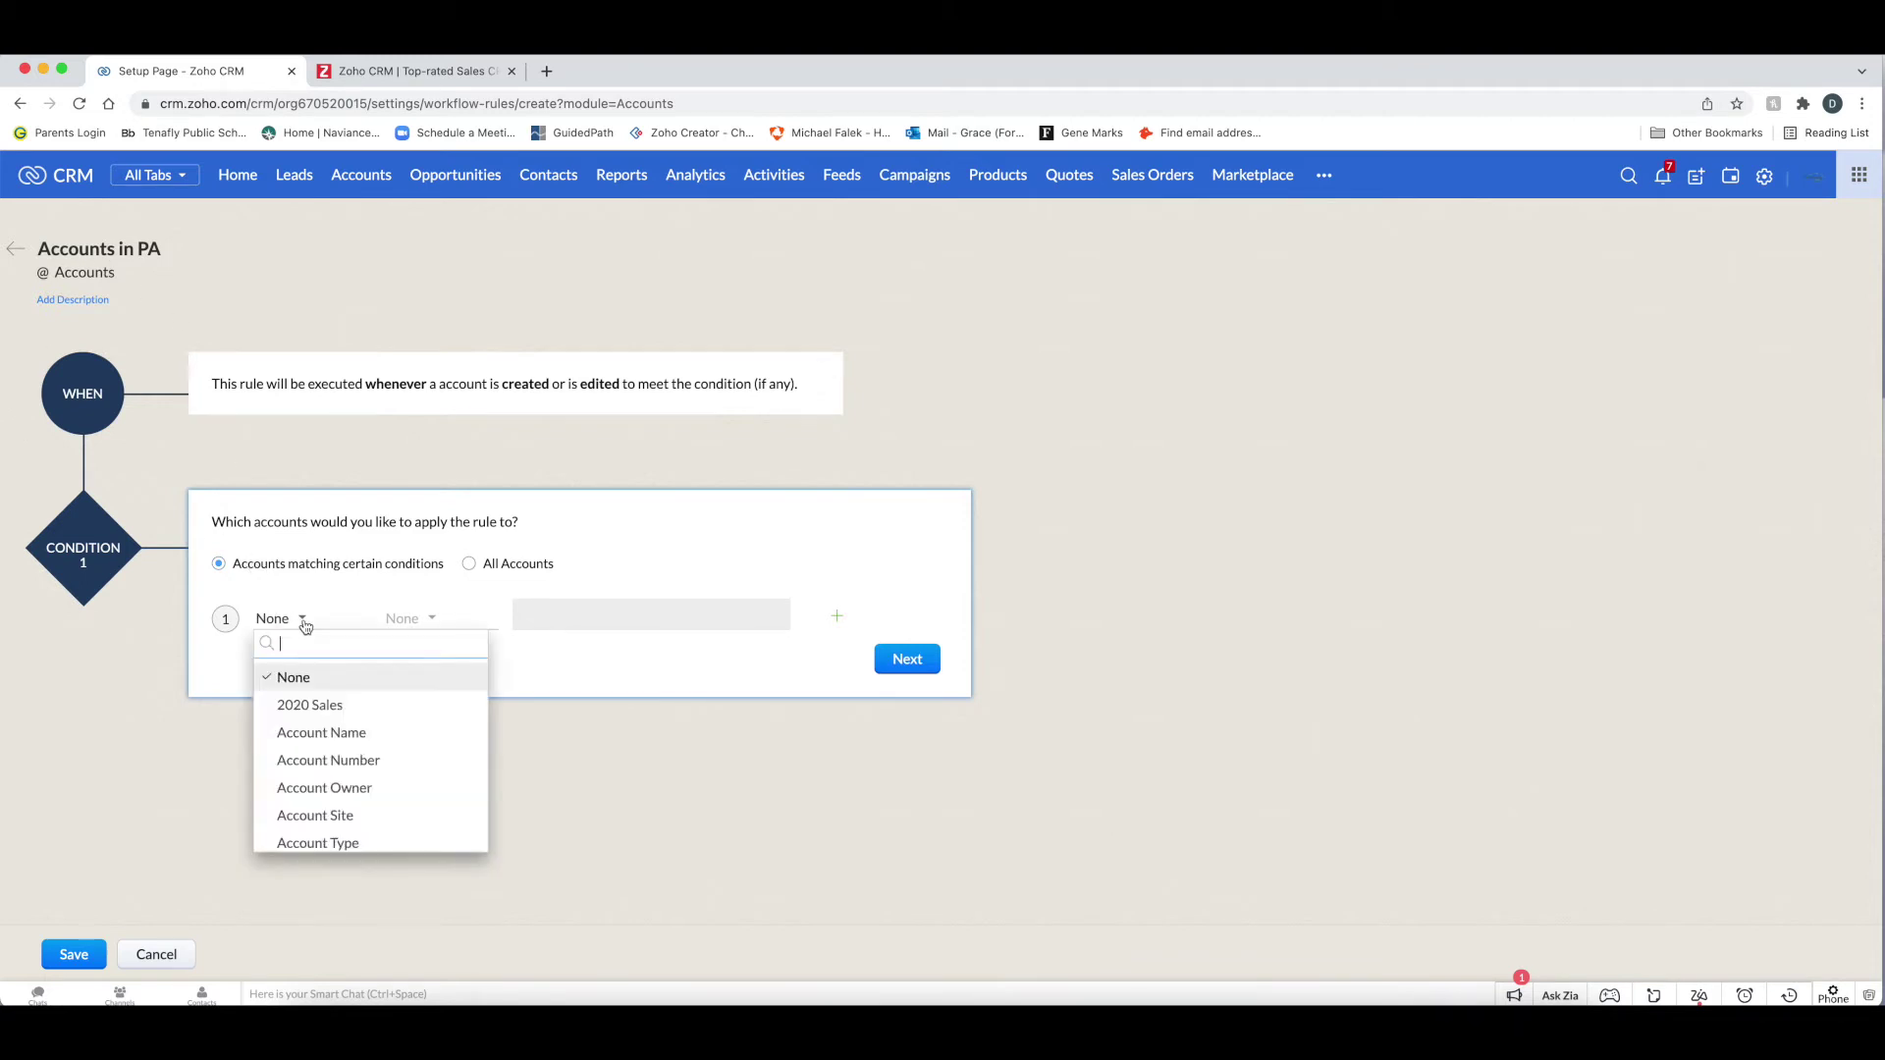
{"action": "type", "text": "st"}
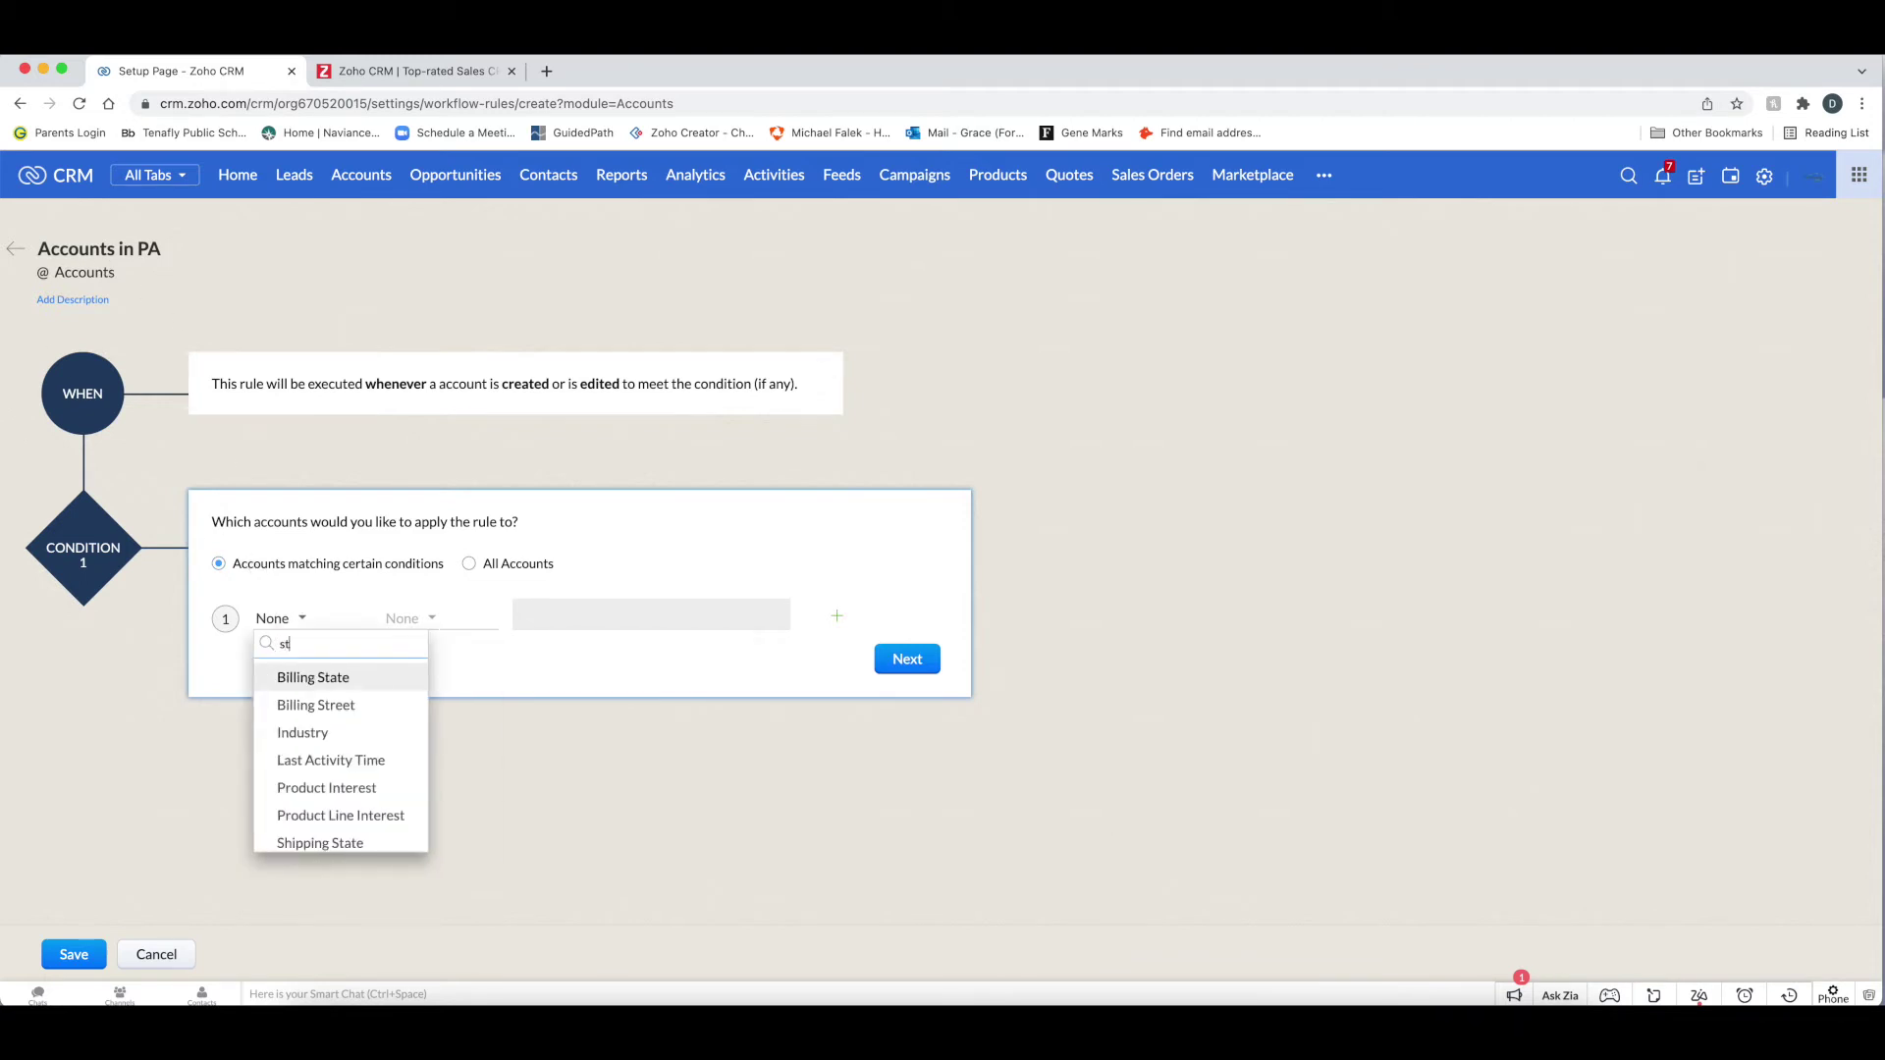
{"action": "left_click", "coordinate": [316, 678]}
{"action": "left_click", "coordinate": [417, 620]}
{"action": "left_click", "coordinate": [425, 680]}
{"action": "left_click", "coordinate": [561, 621]}
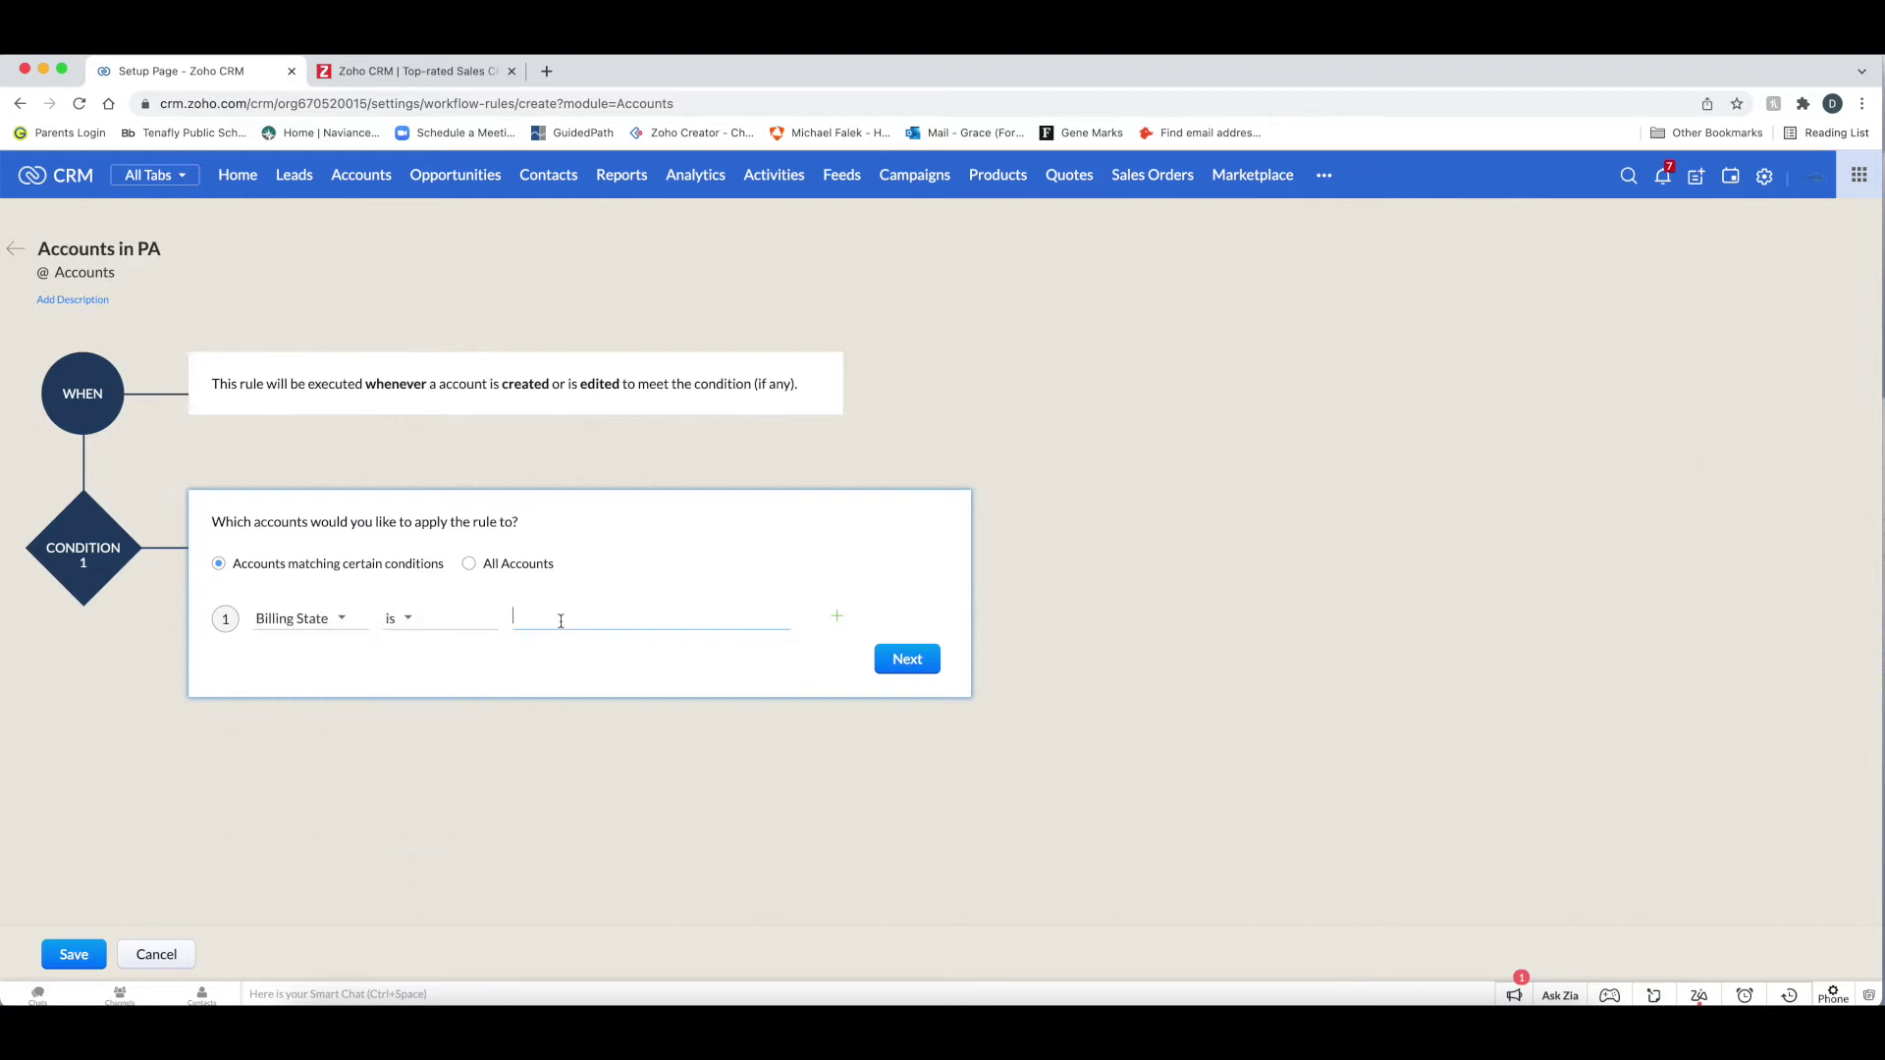
{"action": "type", "text": "PA"}
{"action": "left_click", "coordinate": [901, 666]}
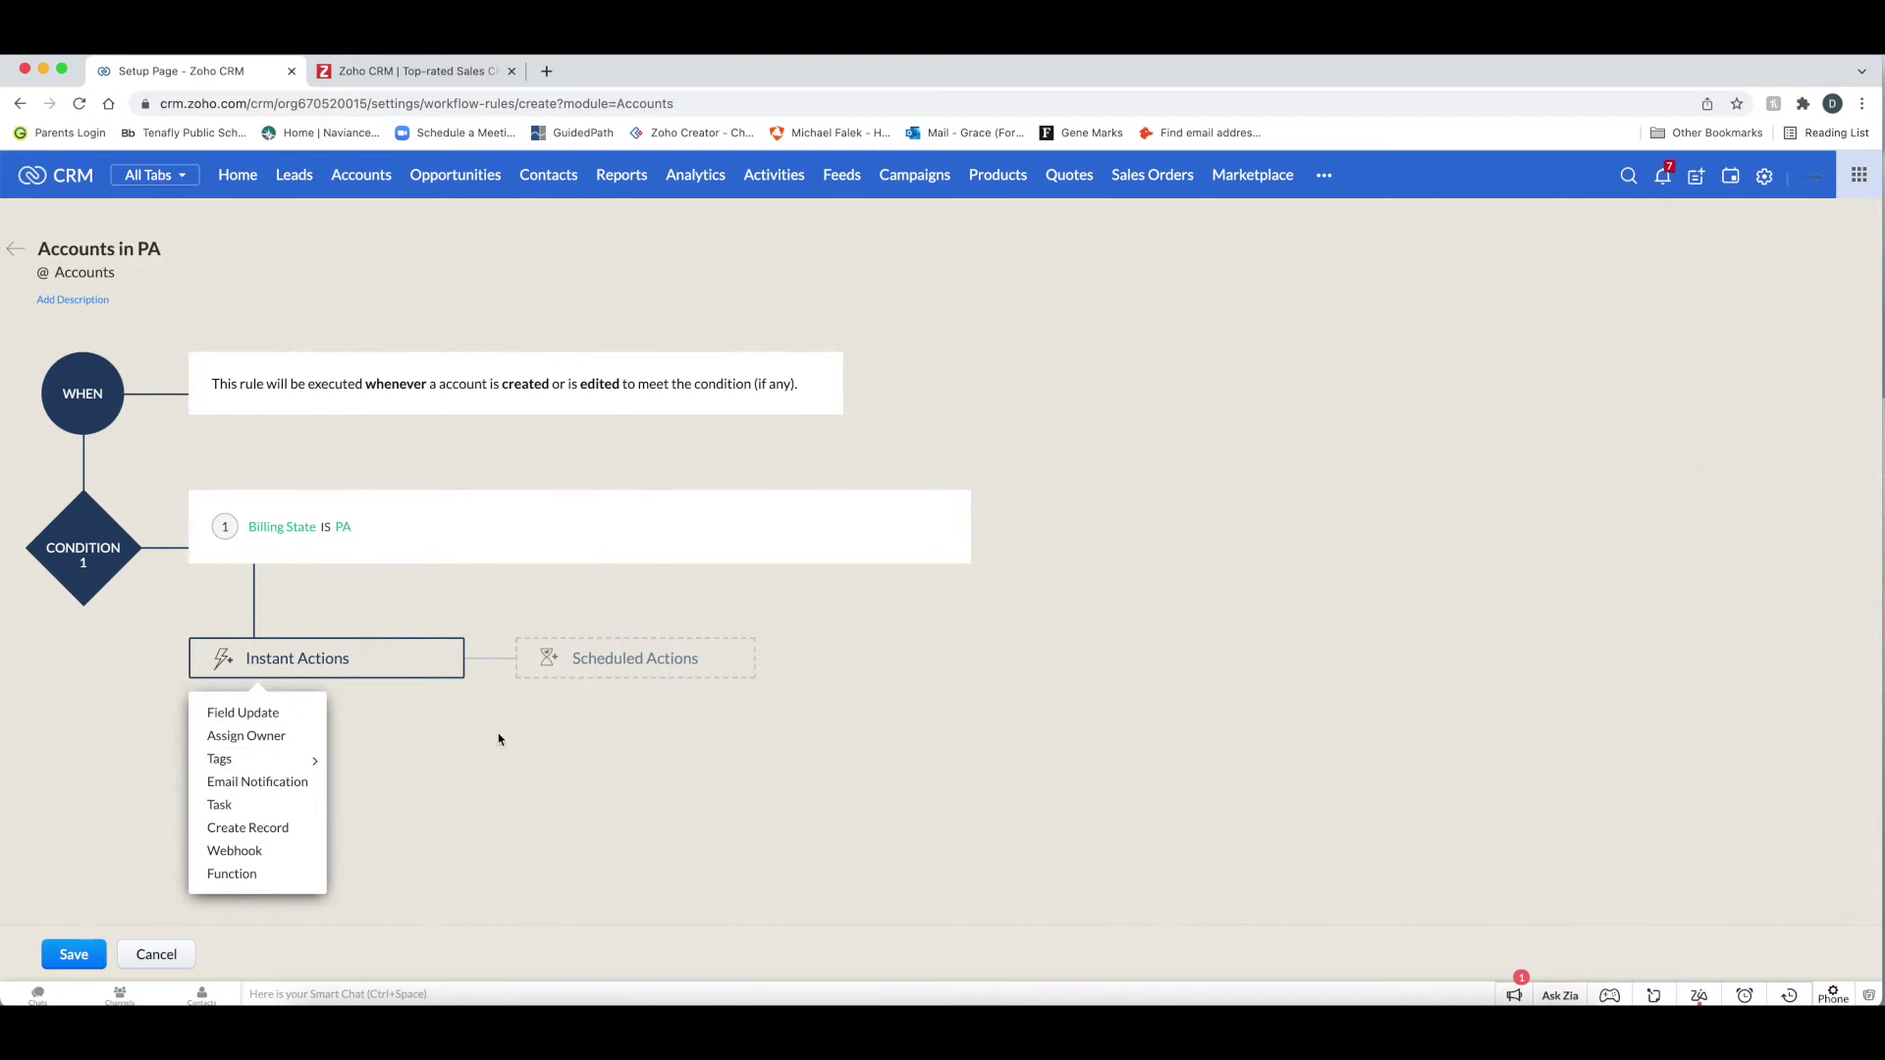
Start a new field update named "Account Update" for the Accounts module as an instant action
{"action": "left_click", "coordinate": [245, 714]}
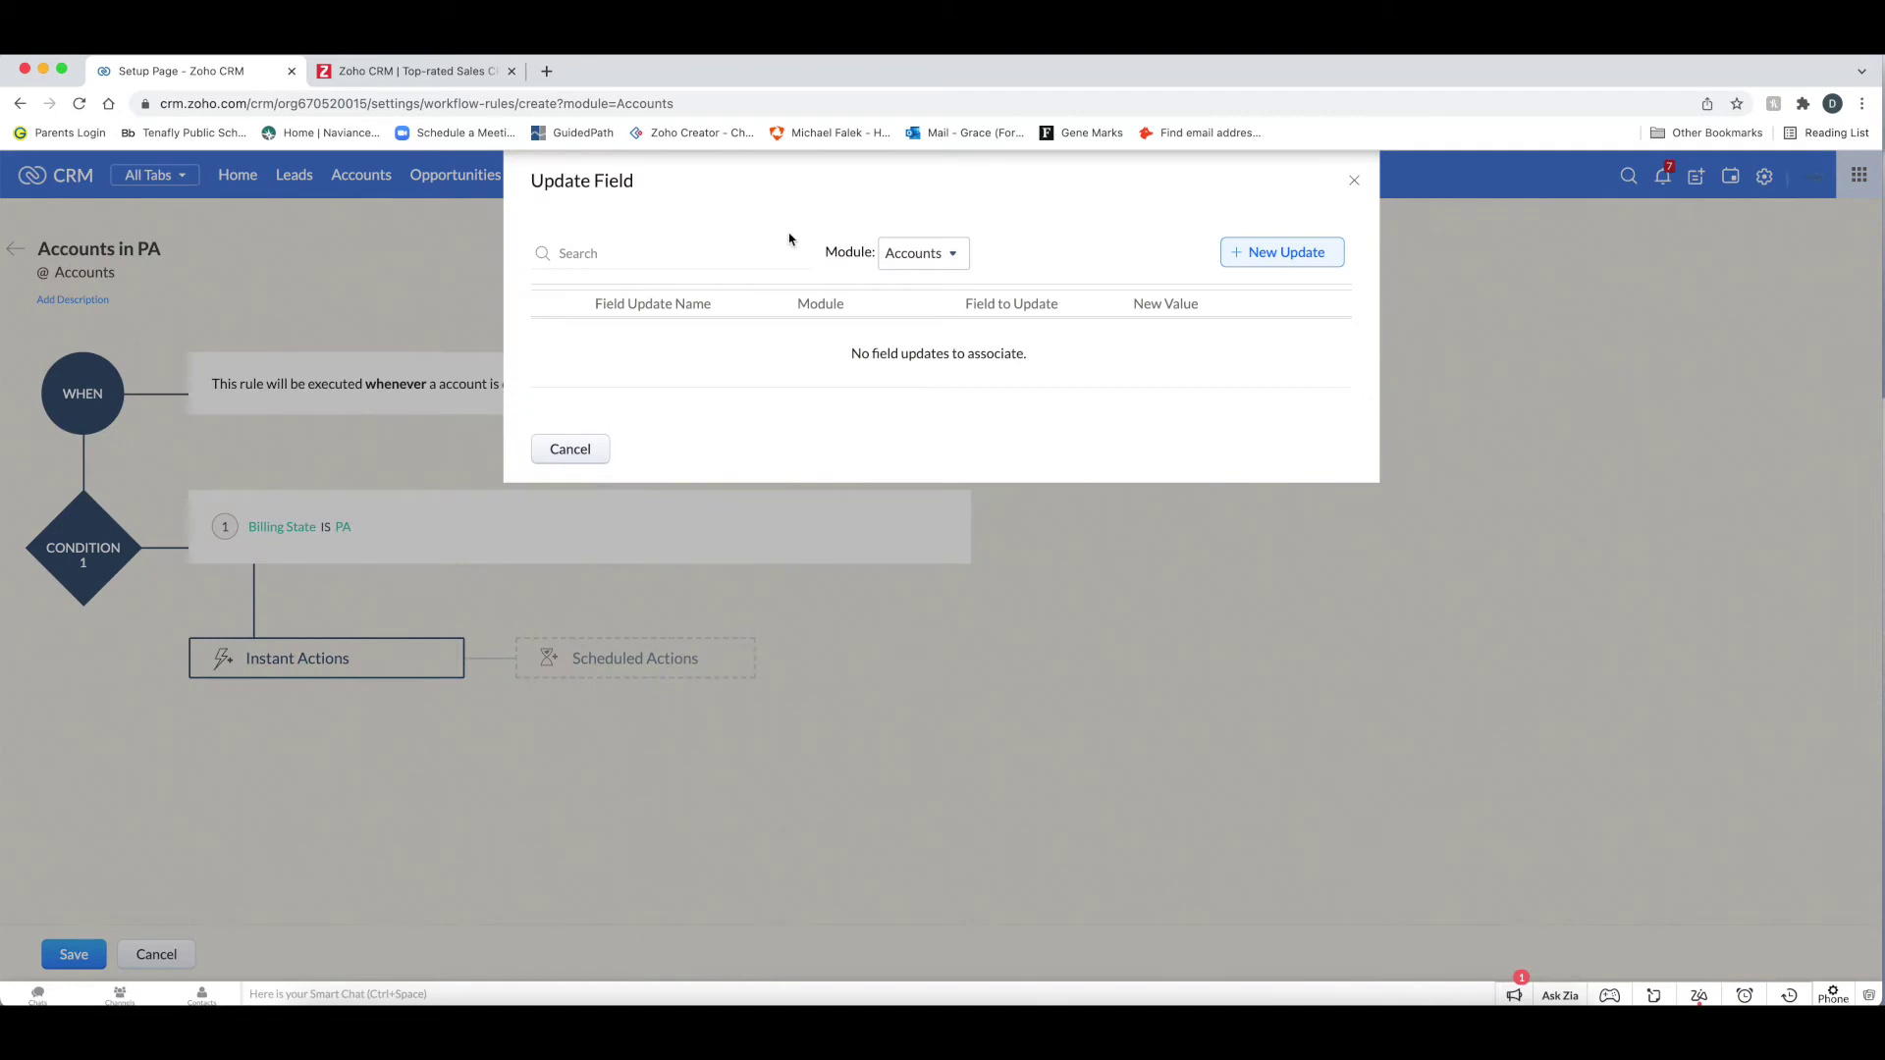
{"action": "left_click", "coordinate": [926, 263]}
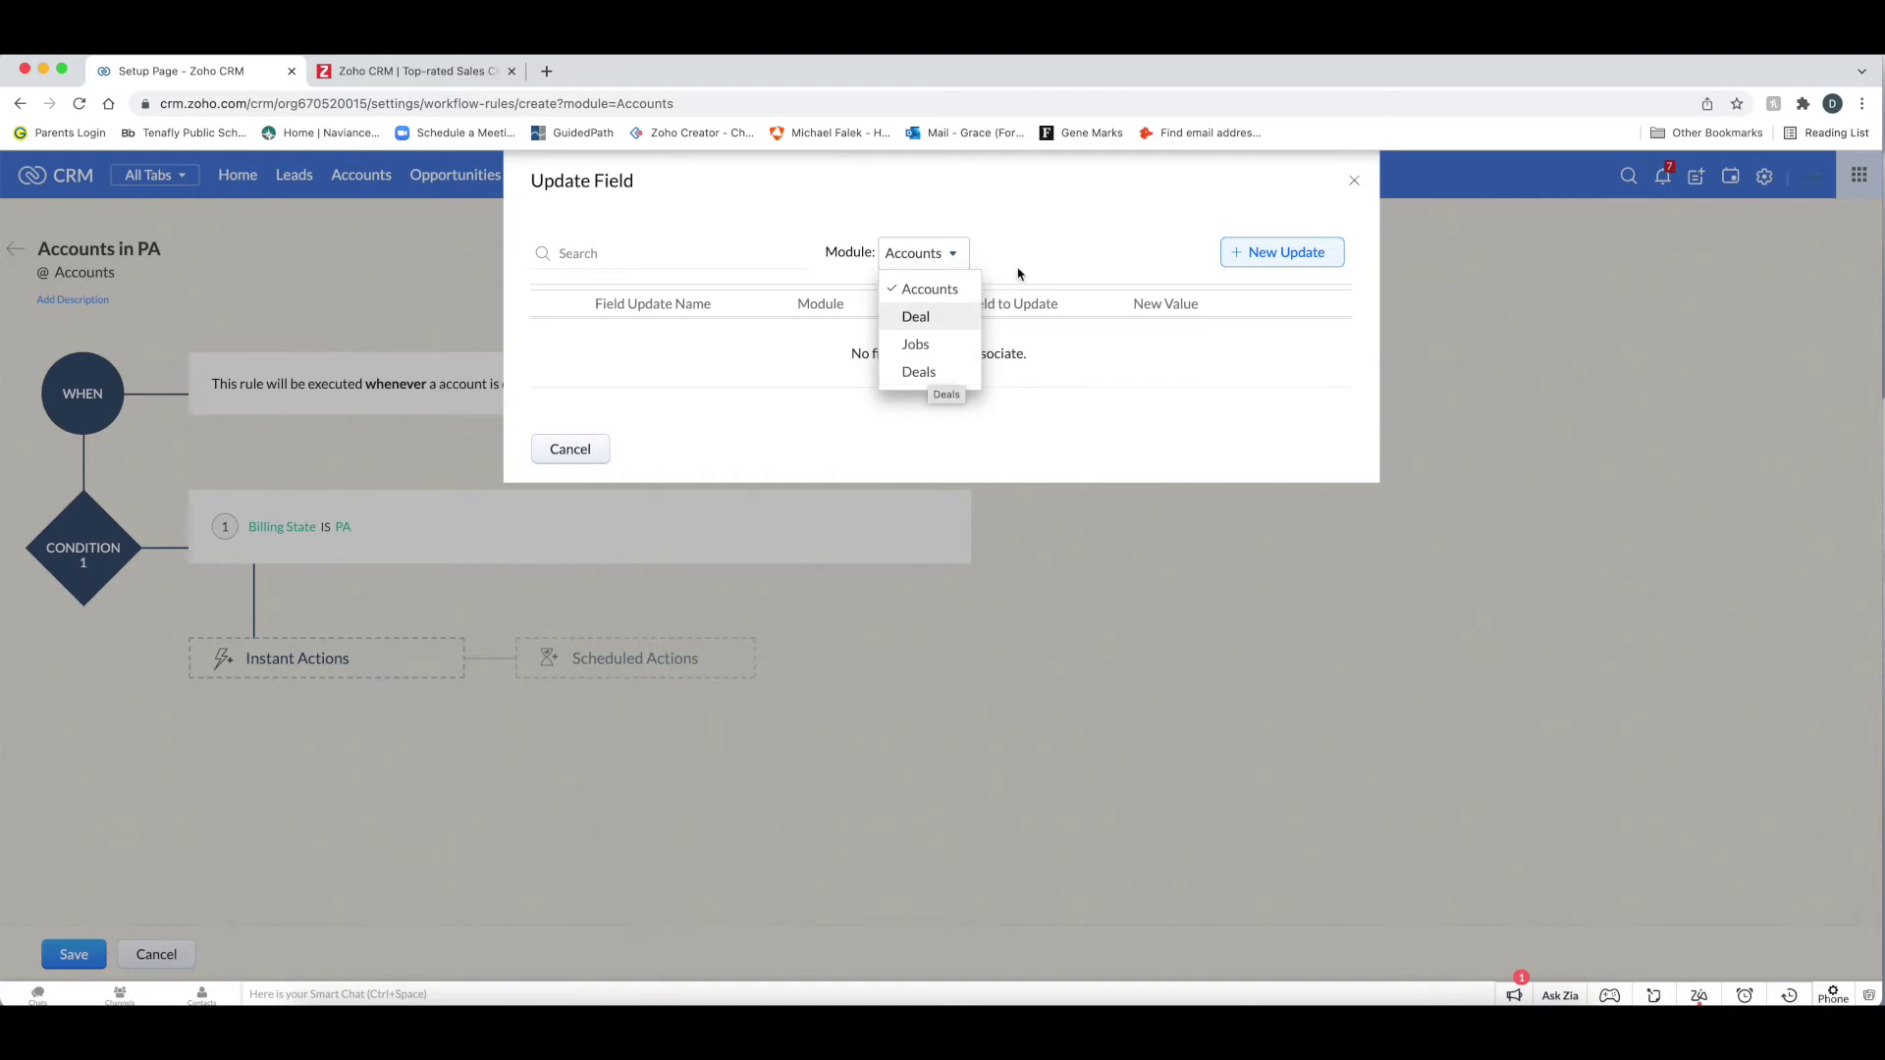
{"action": "left_click", "coordinate": [1255, 254]}
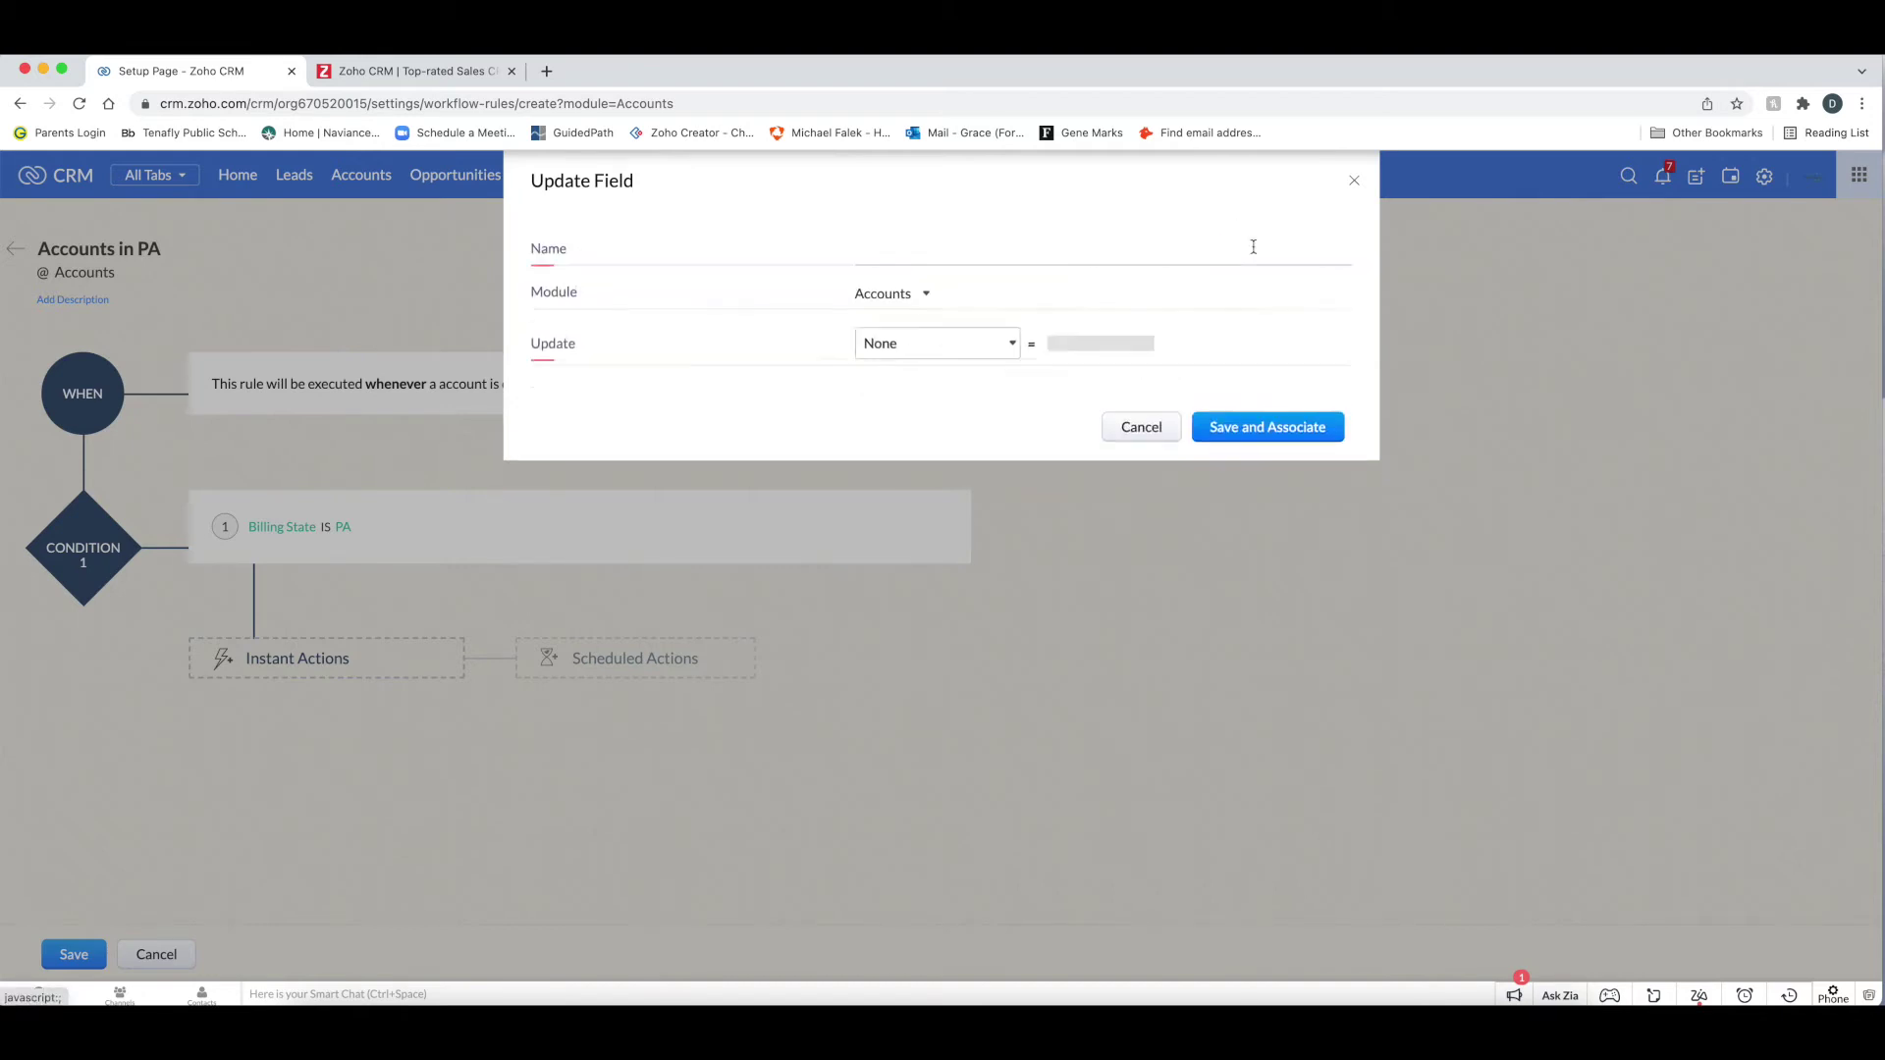
{"action": "left_click", "coordinate": [911, 253]}
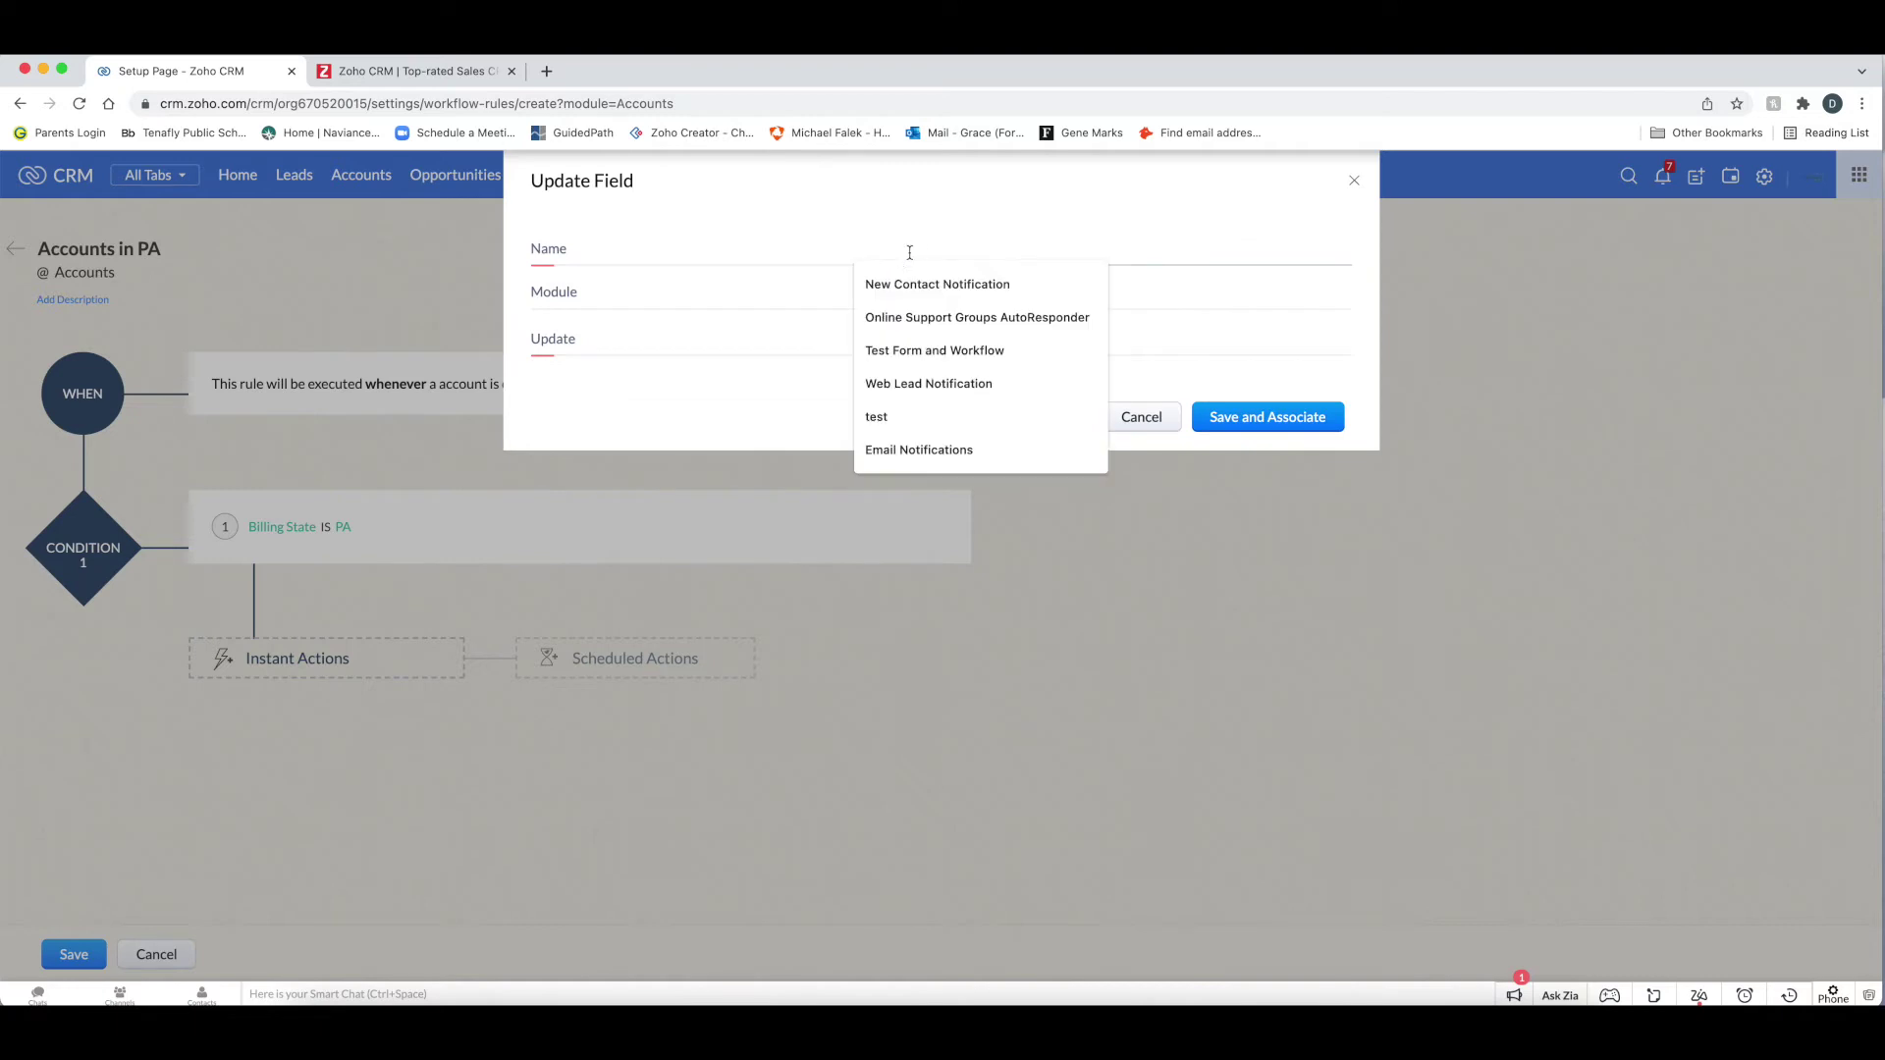
{"action": "type", "text": "Account Update"}
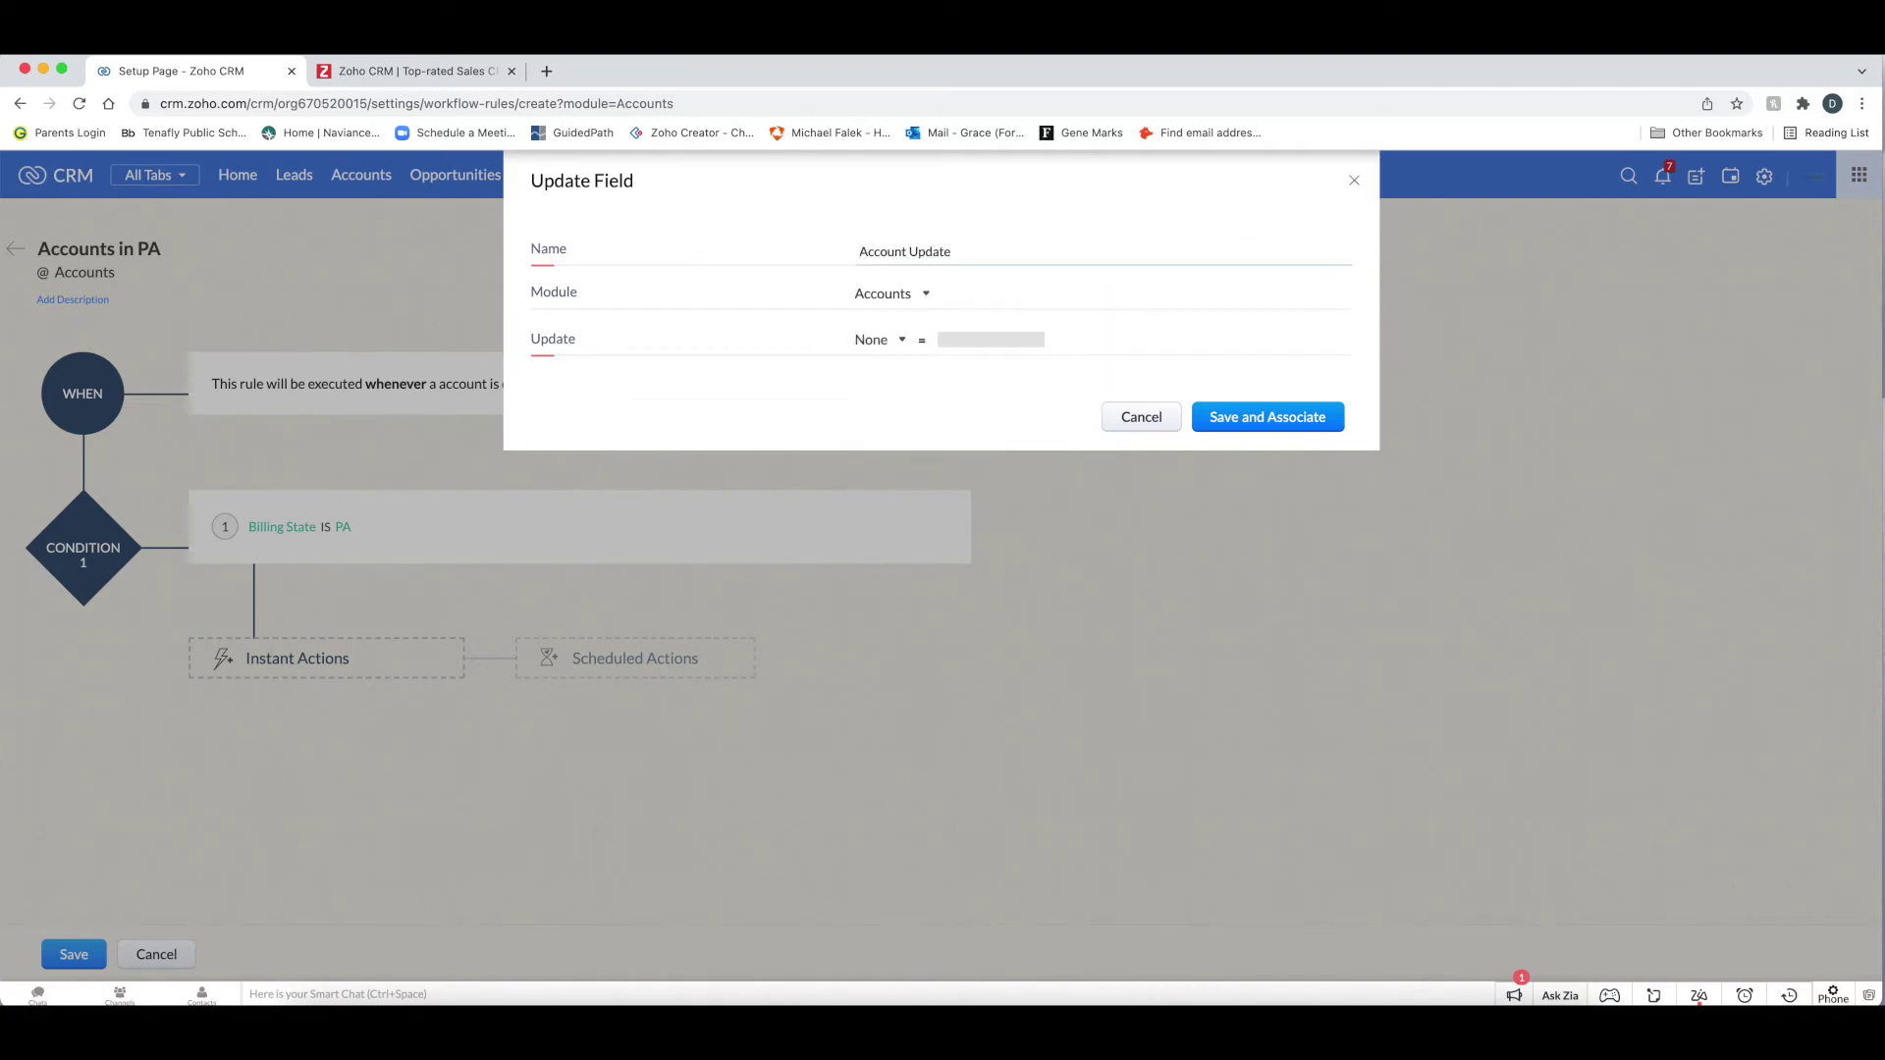
{"action": "left_click", "coordinate": [908, 295]}
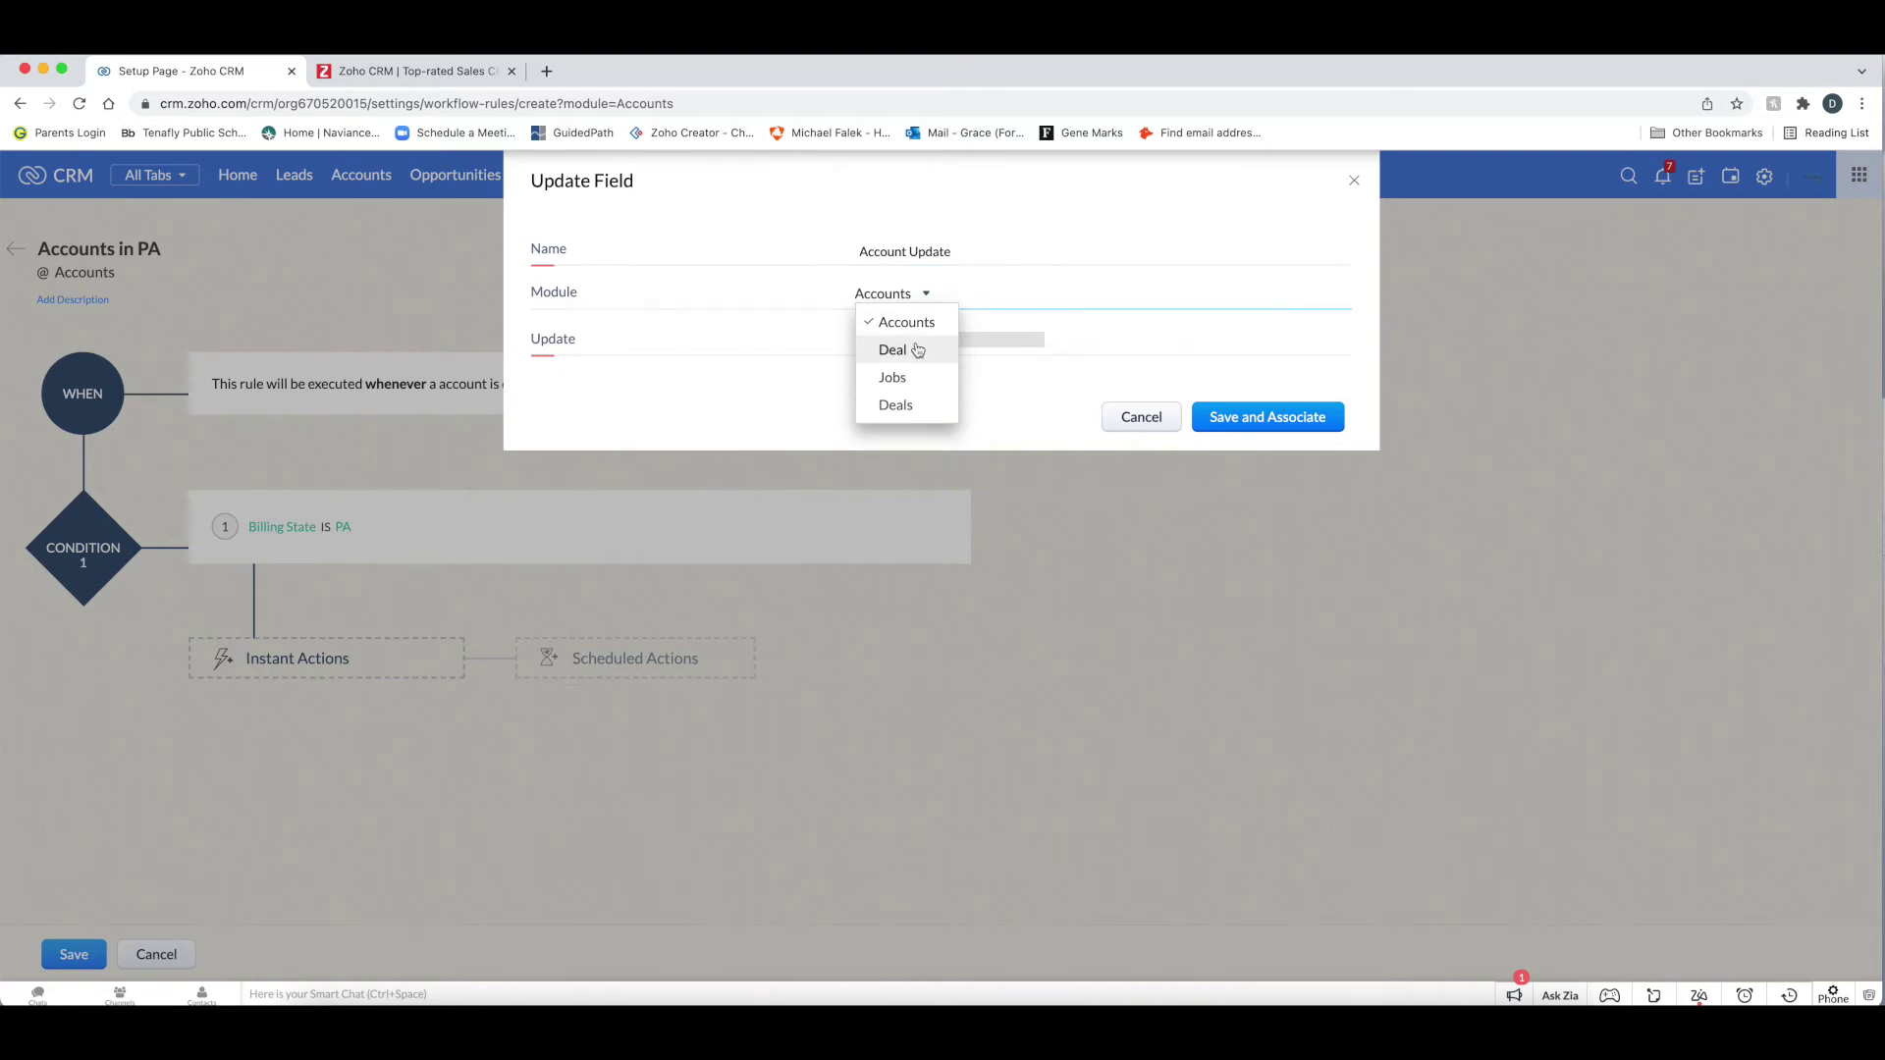
{"action": "left_click", "coordinate": [906, 323]}
Set the field update to change Shipping State to PA, and save and associate it with the rule
{"action": "left_click", "coordinate": [900, 344]}
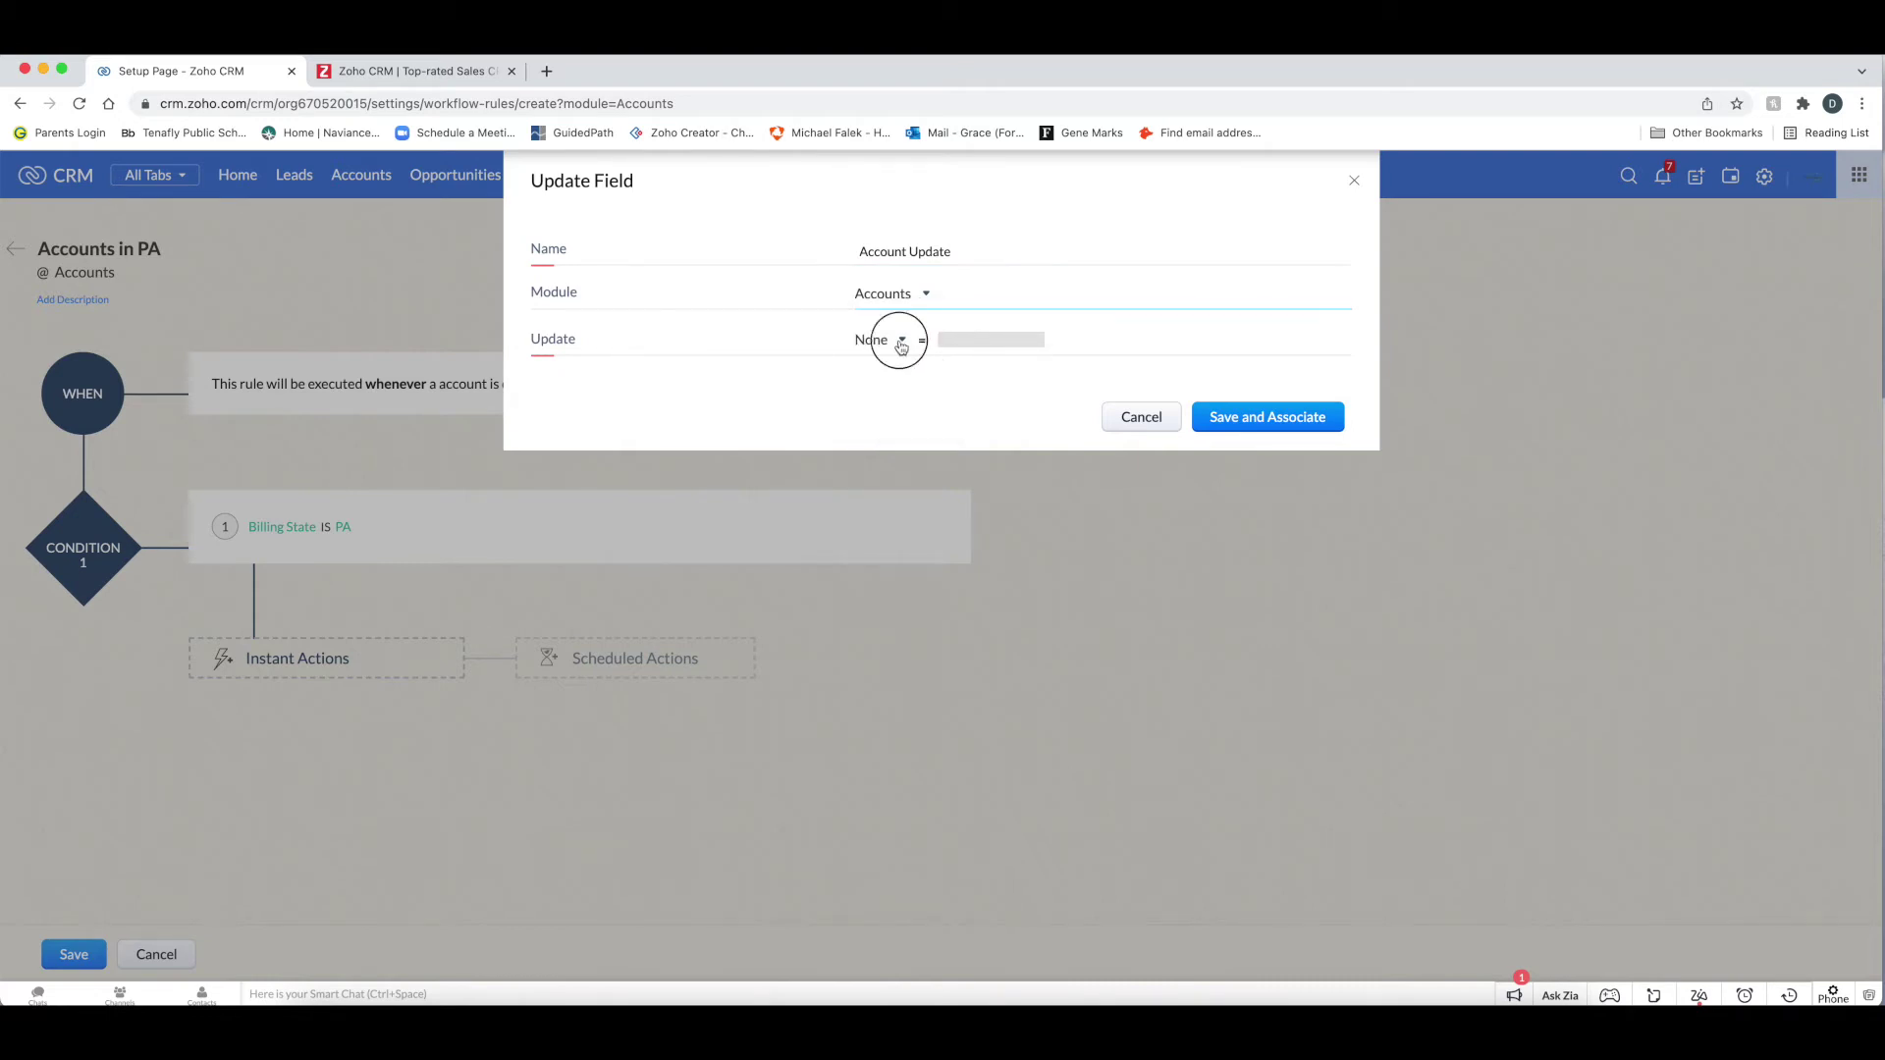
{"action": "scroll", "coordinate": [931, 454], "scroll_direction": "down", "scroll_amount": 3}
{"action": "scroll", "coordinate": [931, 457], "scroll_direction": "down", "scroll_amount": 4}
{"action": "scroll", "coordinate": [931, 456], "scroll_direction": "down", "scroll_amount": 5}
{"action": "scroll", "coordinate": [931, 457], "scroll_direction": "down", "scroll_amount": 3}
{"action": "scroll", "coordinate": [931, 457], "scroll_direction": "down", "scroll_amount": 5}
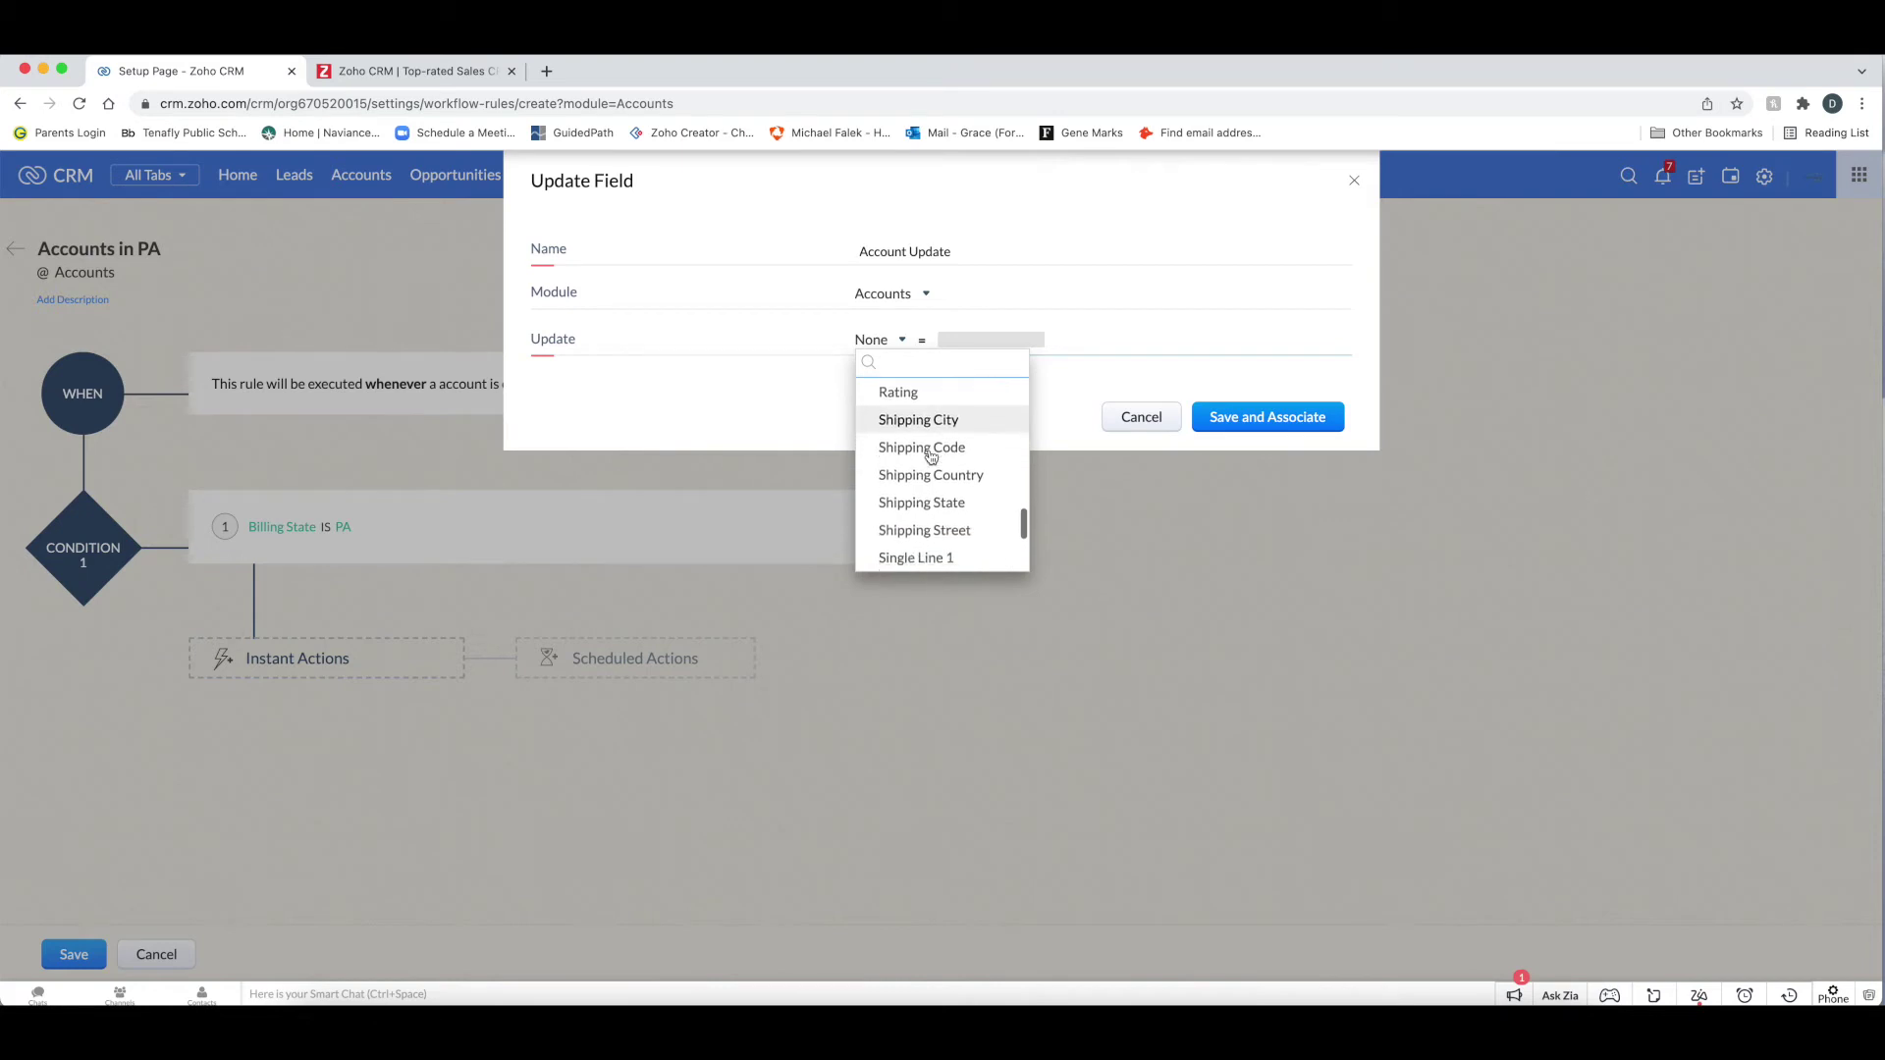
{"action": "scroll", "coordinate": [931, 456], "scroll_direction": "up", "scroll_amount": 3}
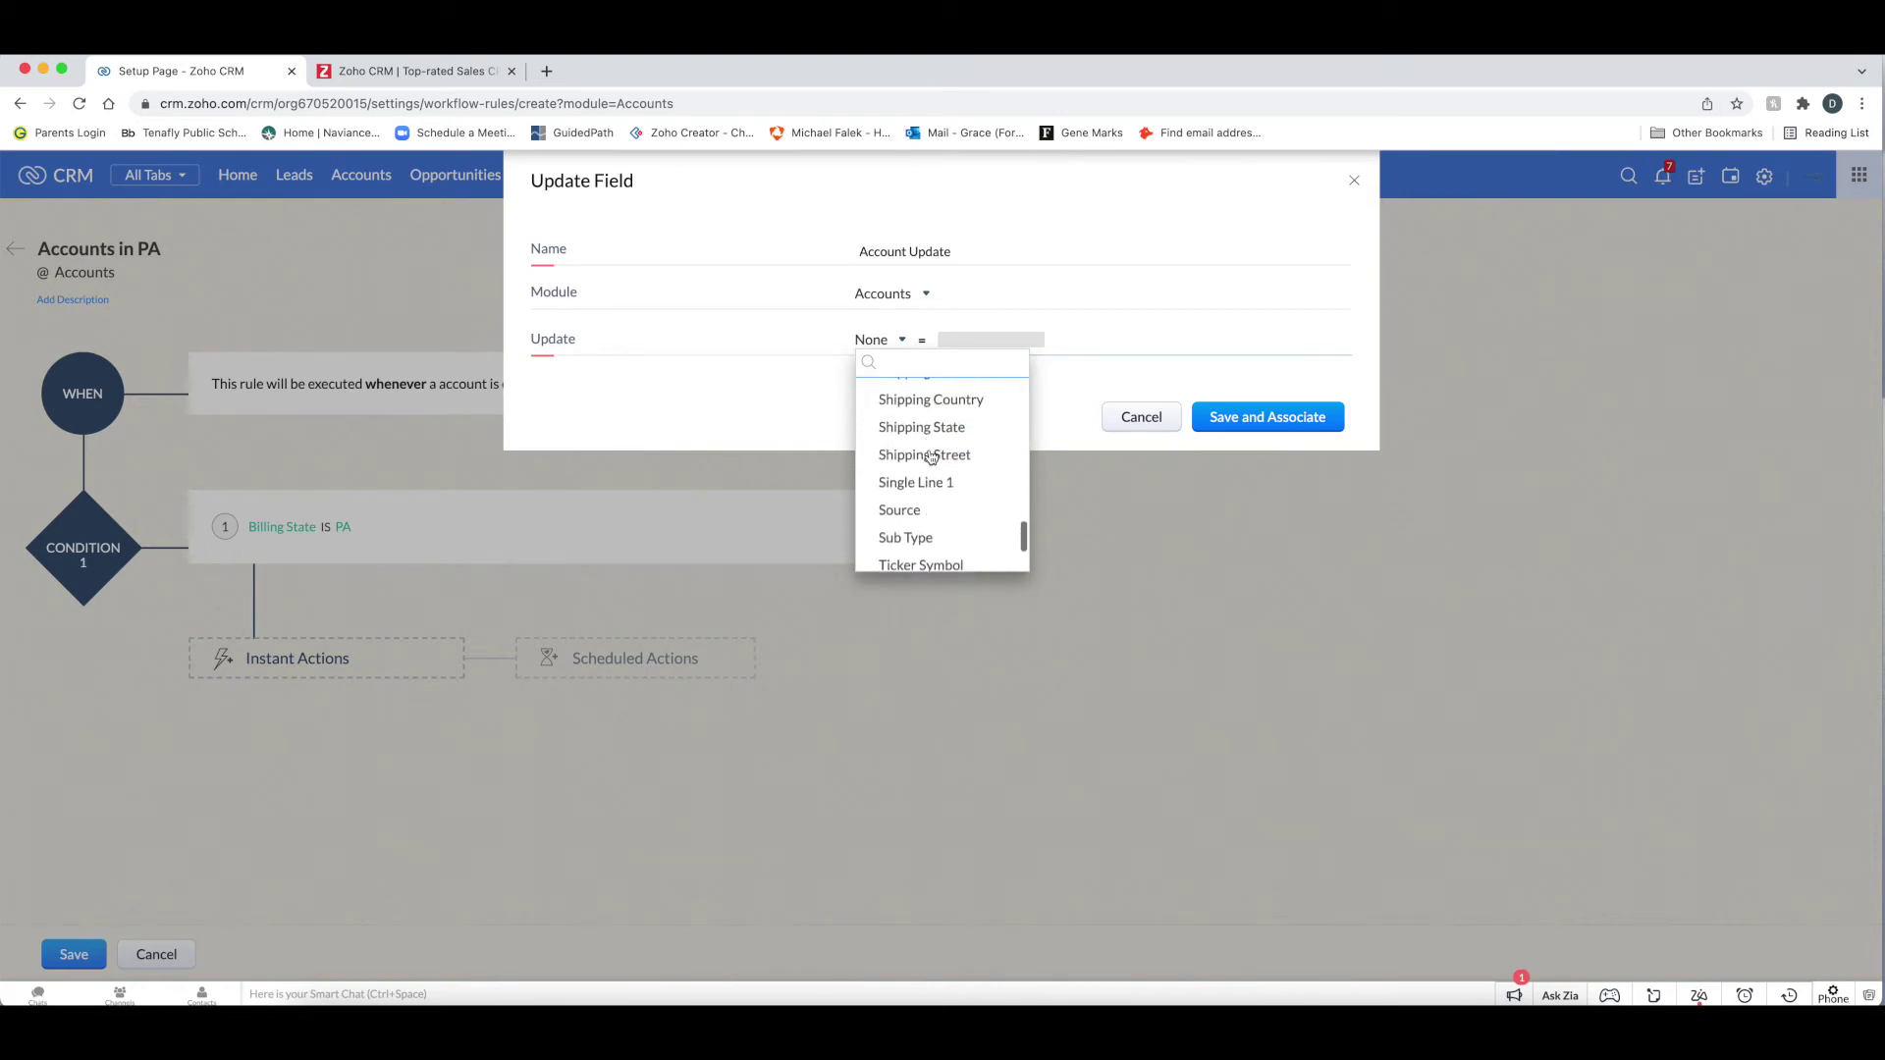
{"action": "left_click", "coordinate": [929, 468]}
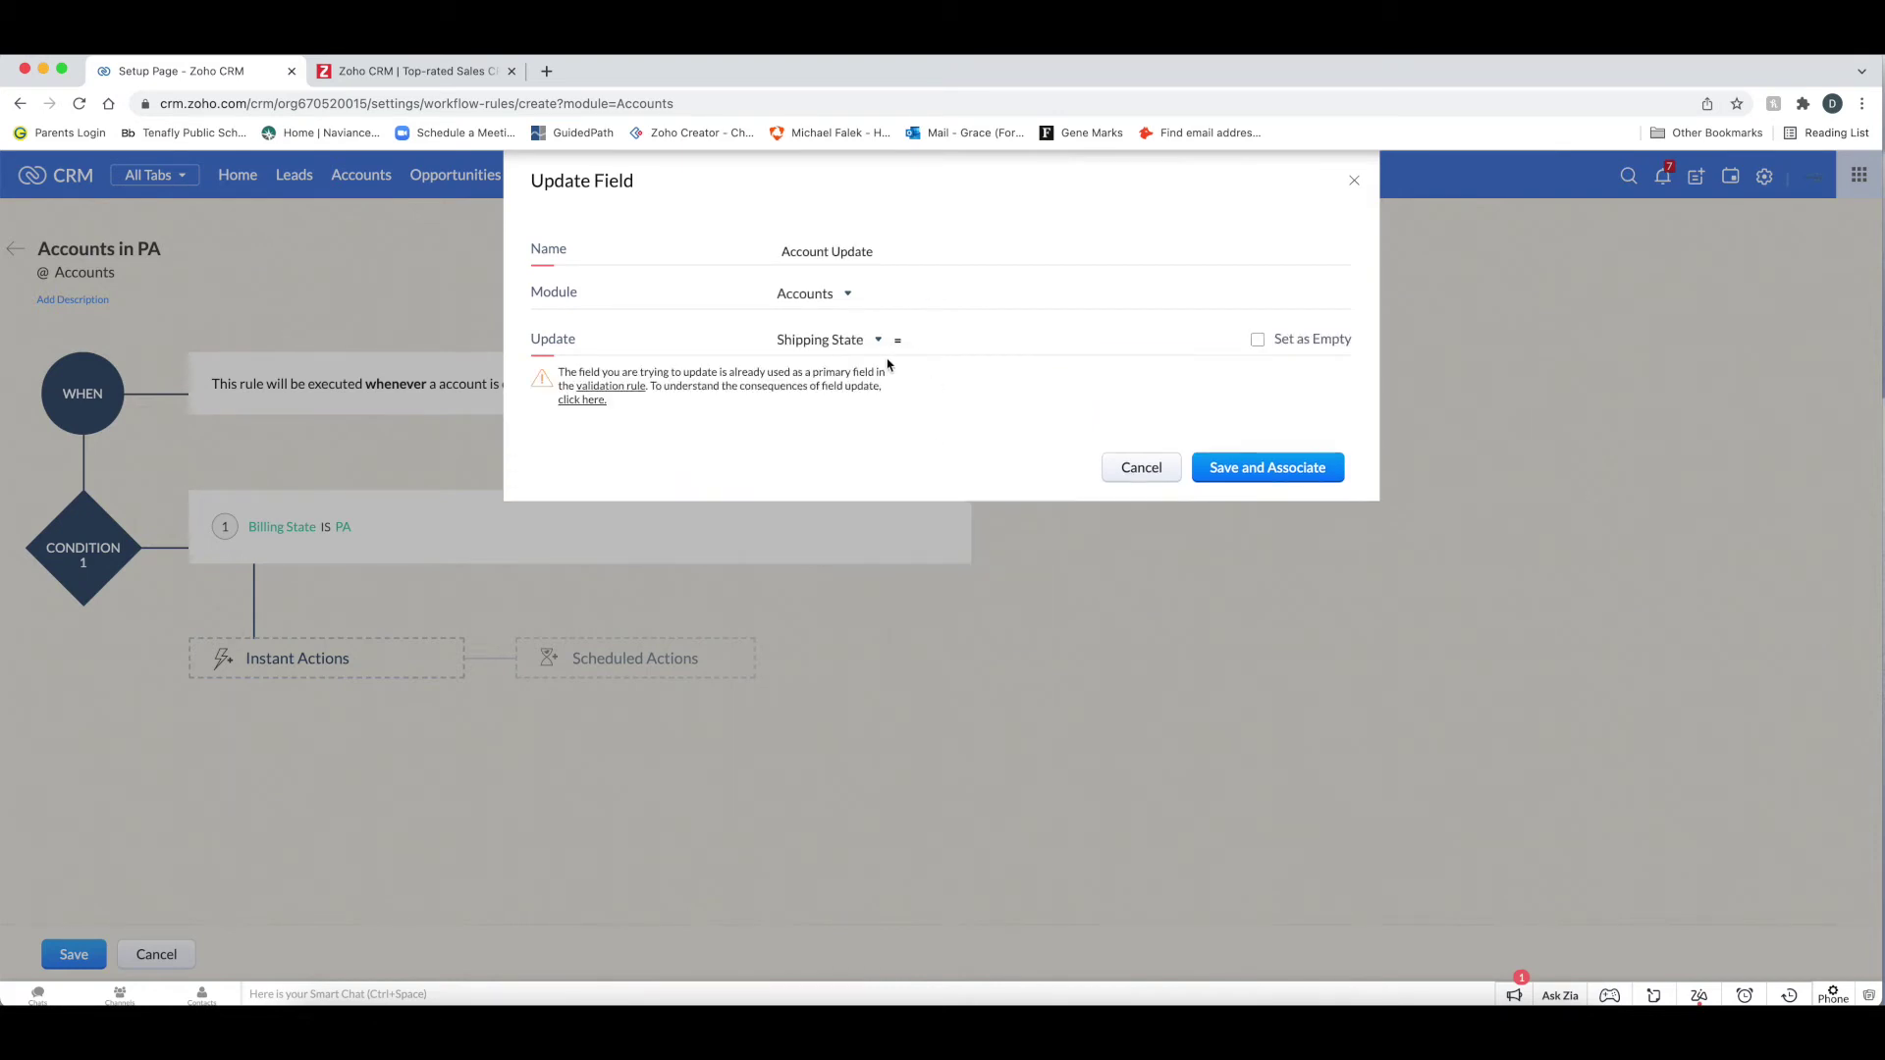
{"action": "type", "text": "PA"}
{"action": "left_click", "coordinate": [1266, 470]}
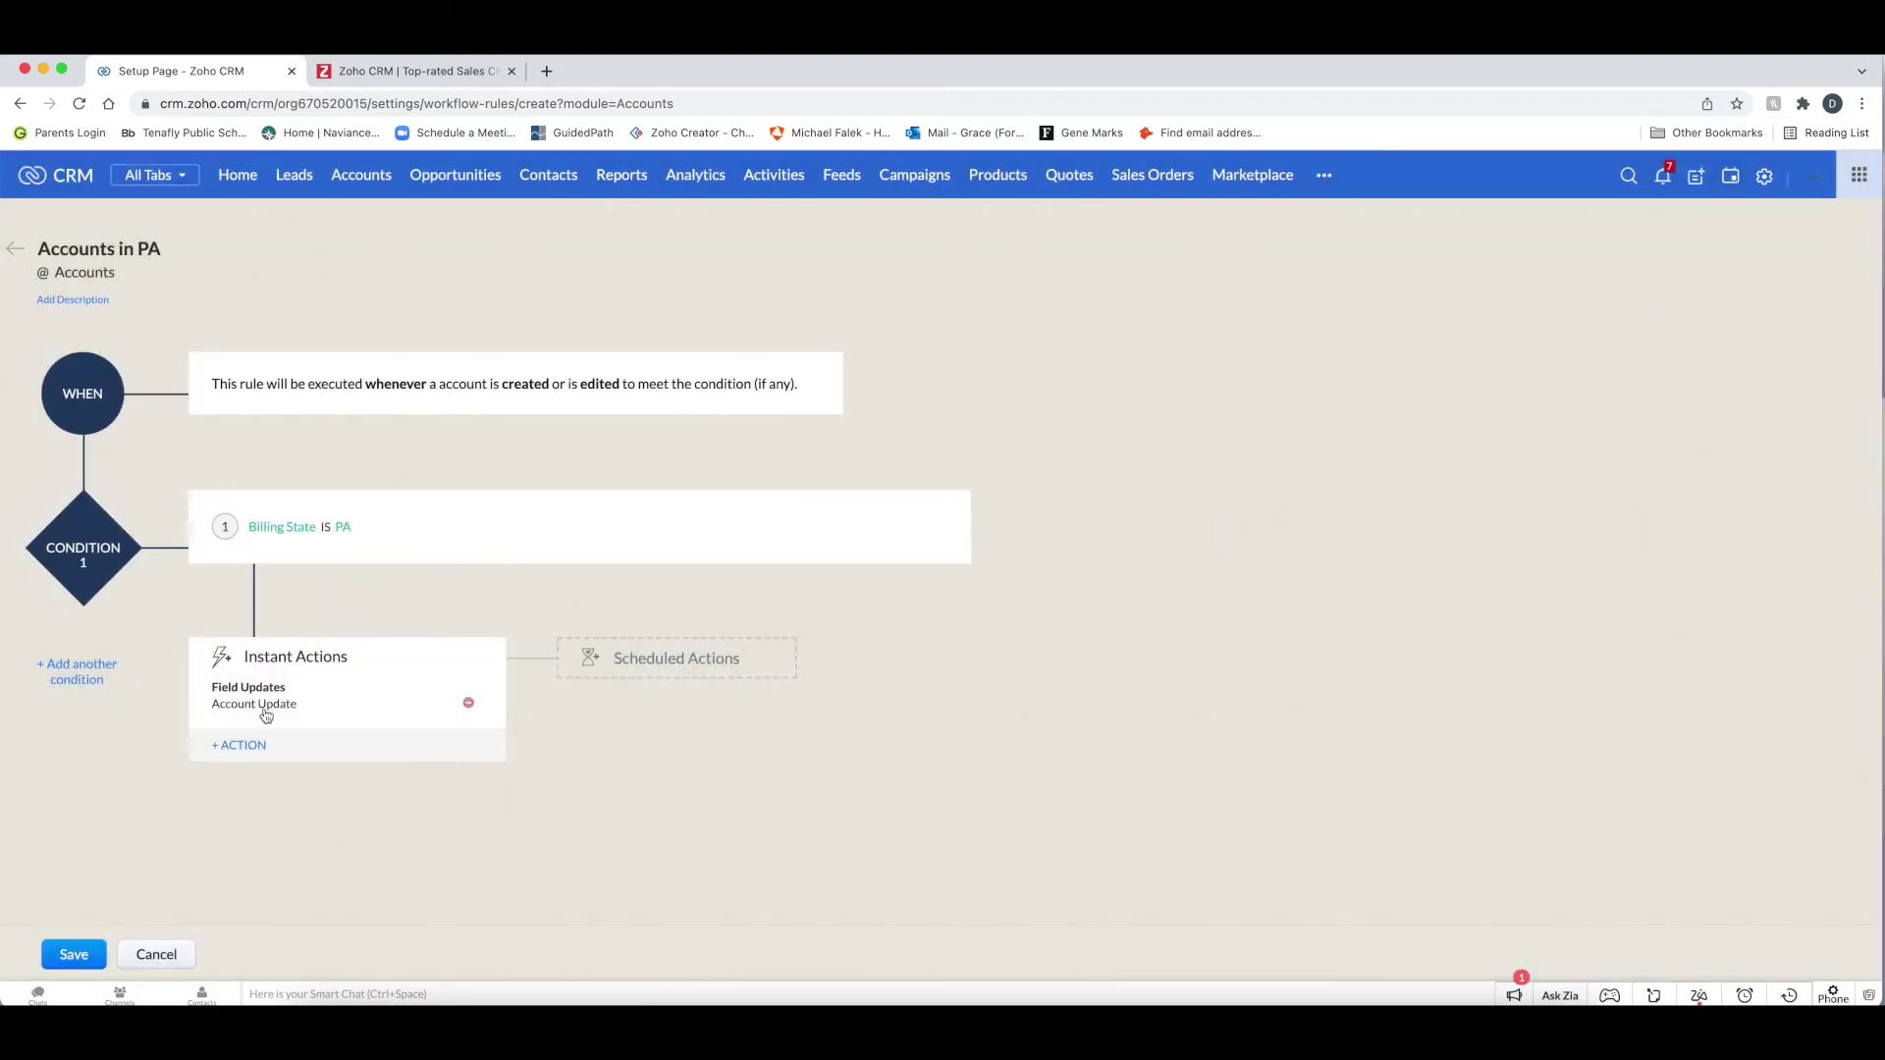
Remove the "Account Update" field update from the rule's instant actions
{"action": "left_click", "coordinate": [243, 746]}
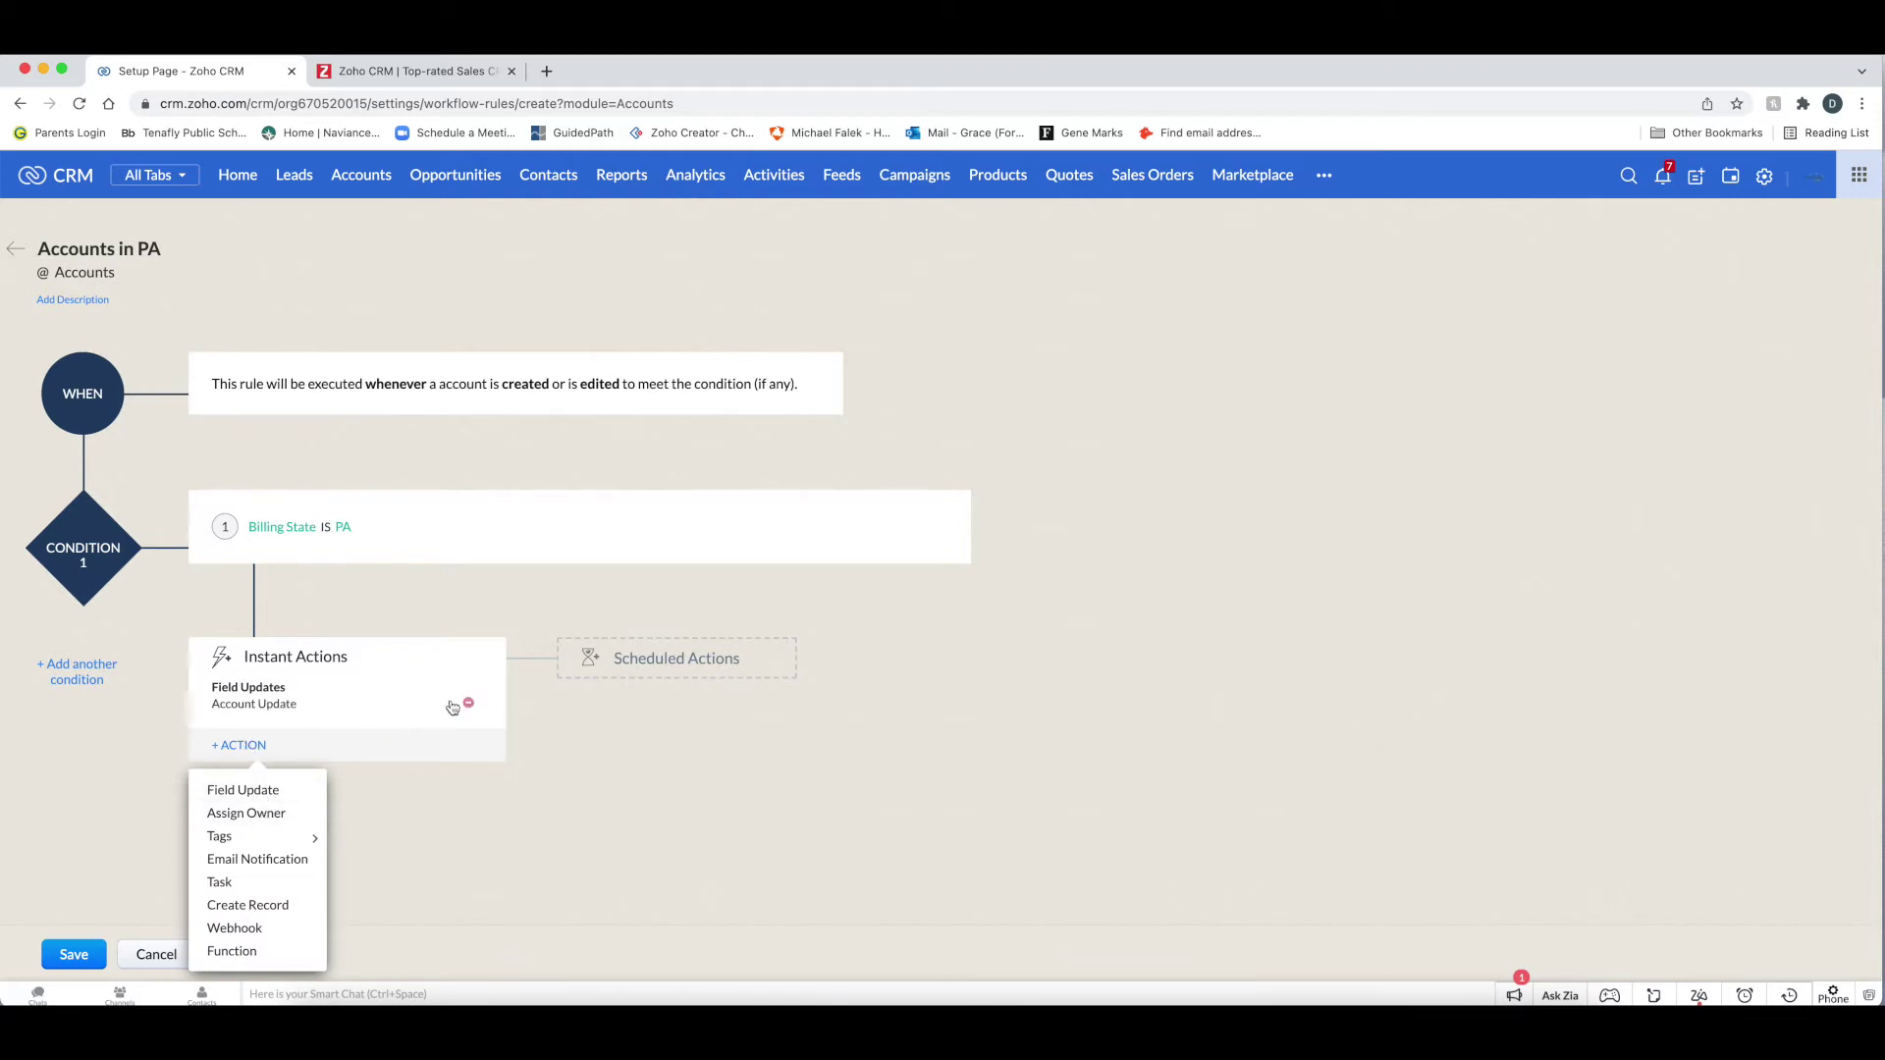
{"action": "left_click", "coordinate": [470, 708]}
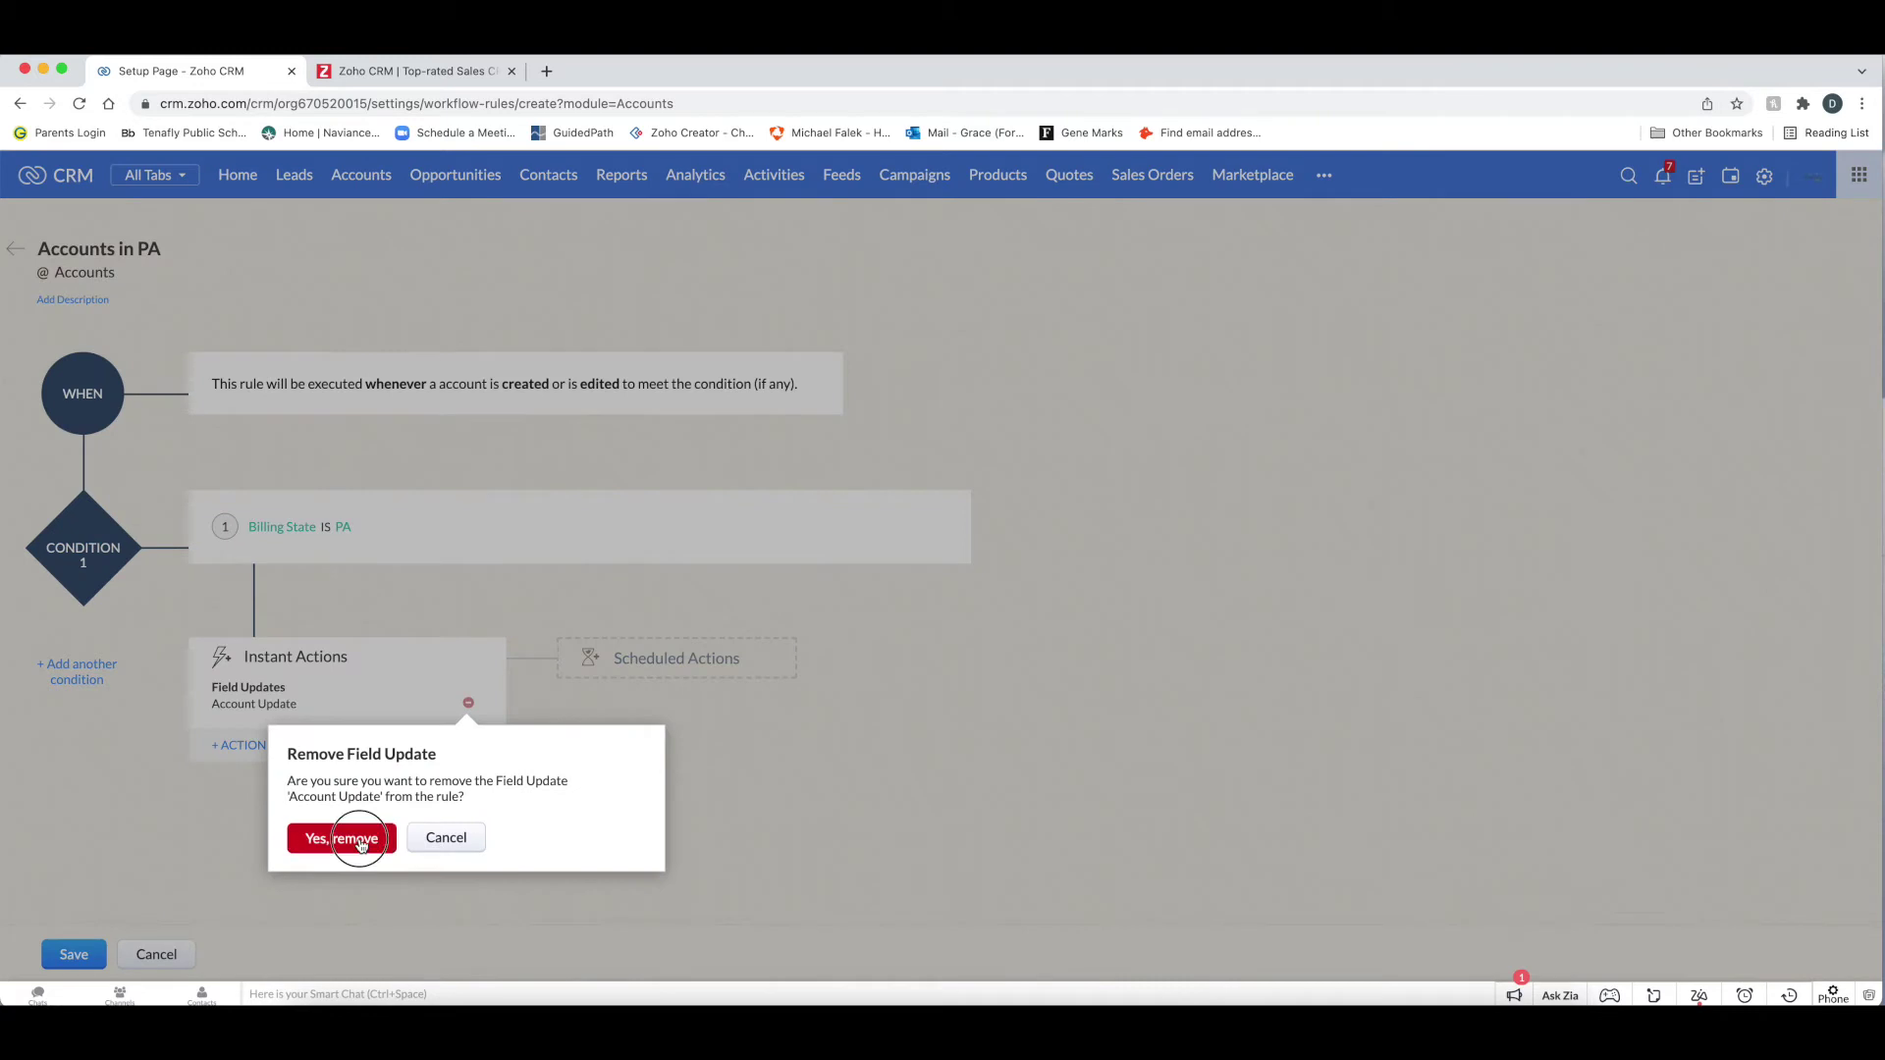
{"action": "left_click", "coordinate": [359, 834]}
Start an Assign Owner instant action for the rule and review the modules in which an owner can be assigned
{"action": "left_click", "coordinate": [295, 659]}
{"action": "left_click", "coordinate": [263, 745]}
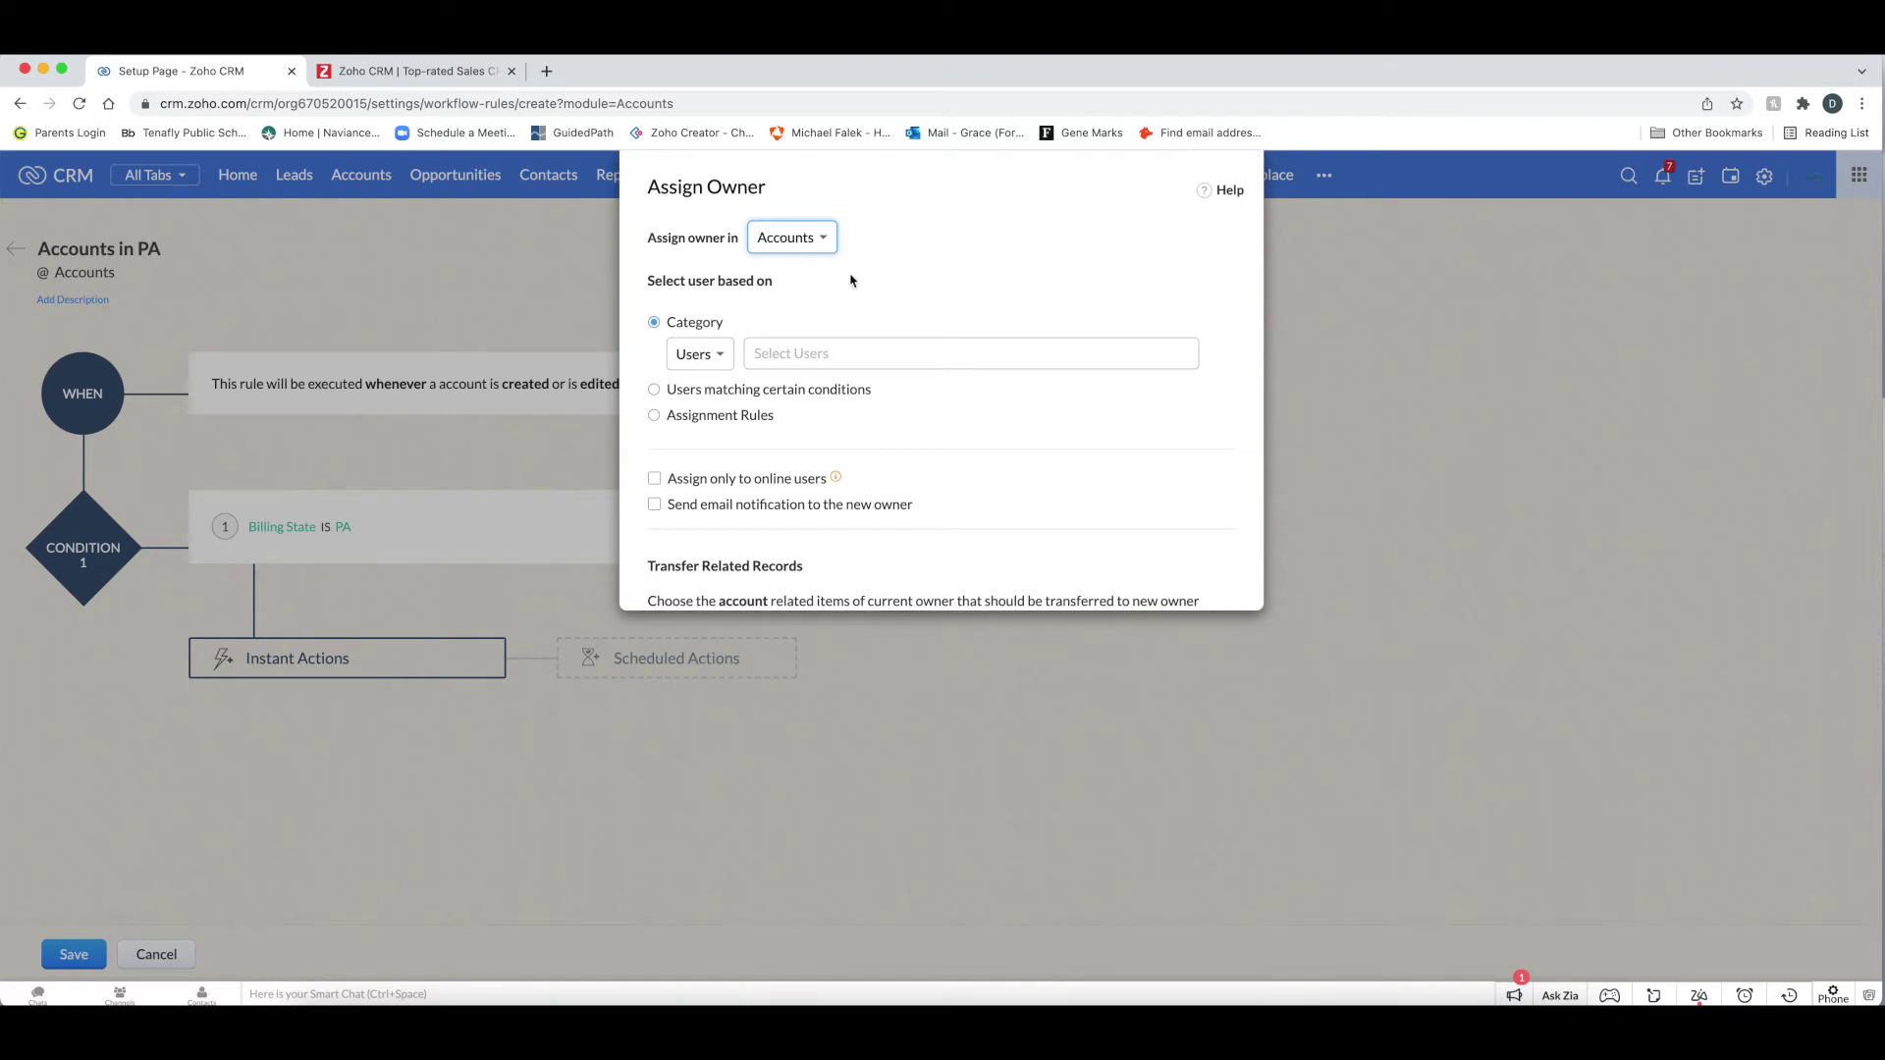
{"action": "left_click", "coordinate": [811, 240]}
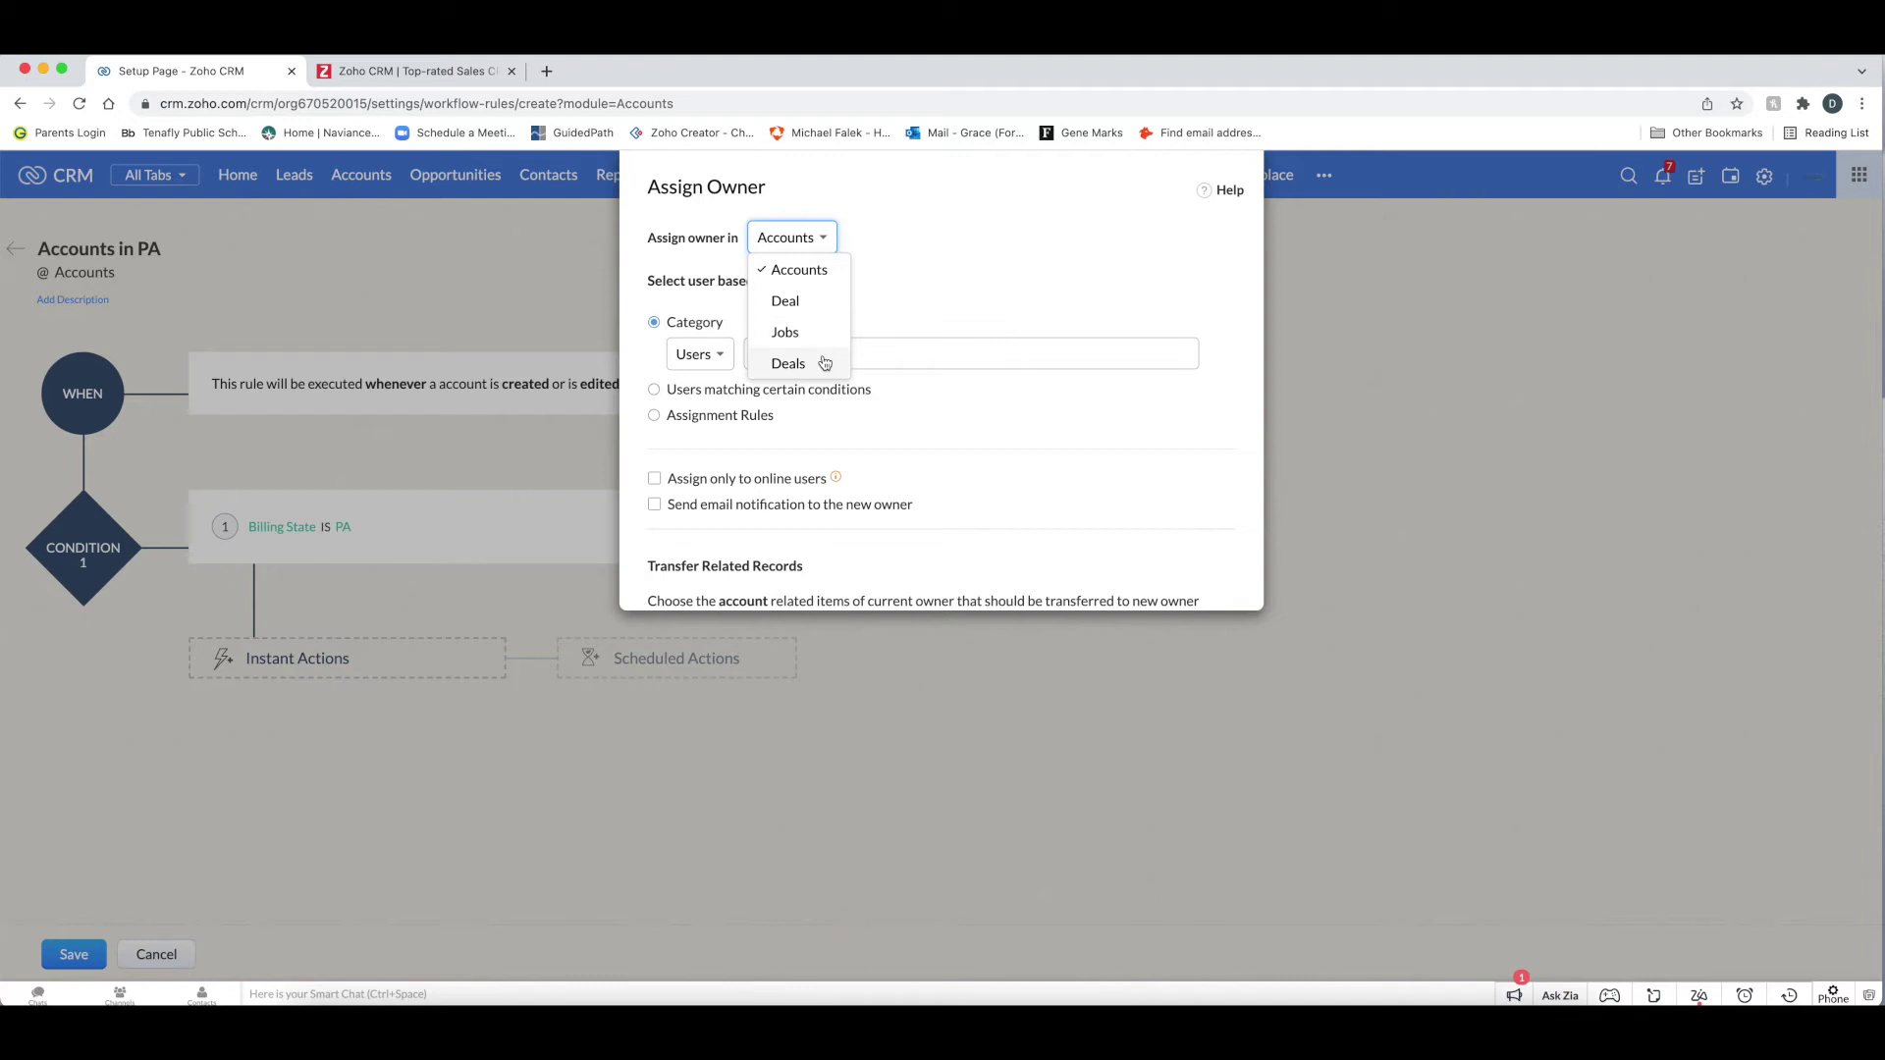
{"action": "left_click", "coordinate": [924, 285]}
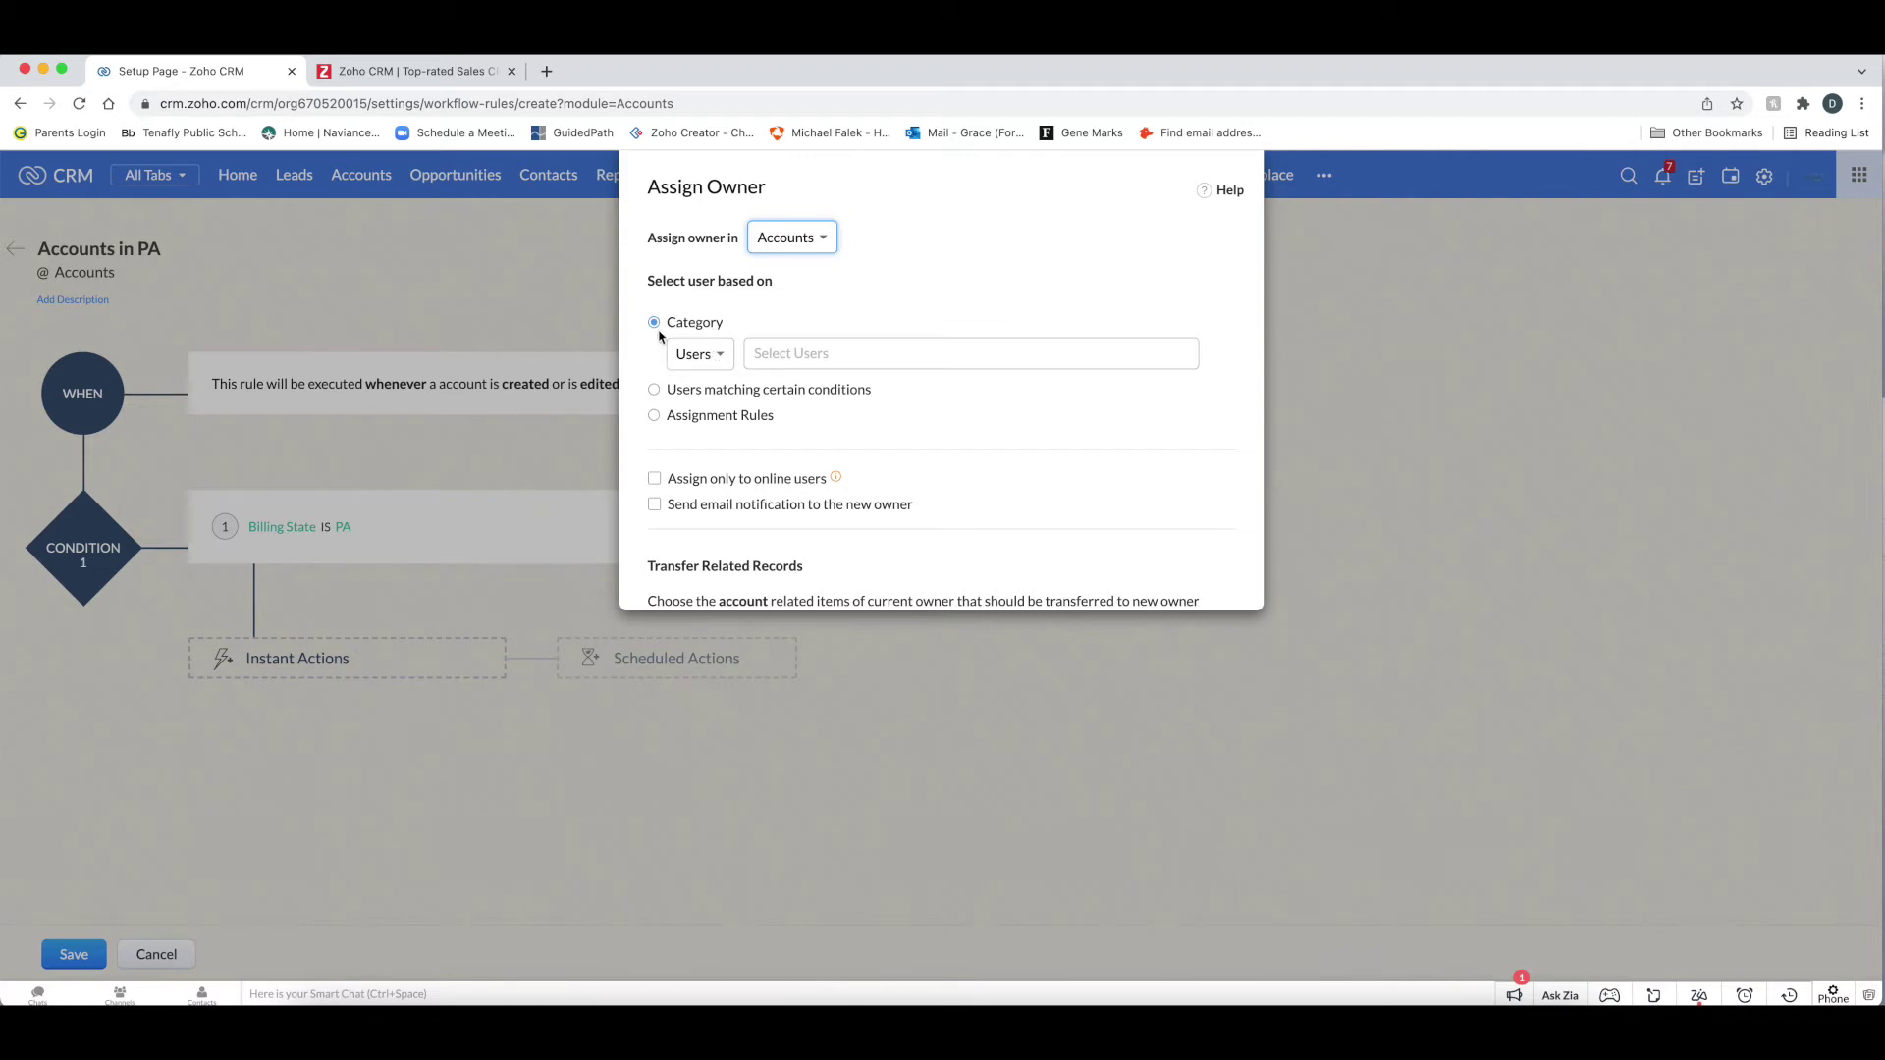
Examine the choices offered under the Users, Roles, Groups and User Fields categories for selecting the new owner
{"action": "left_click", "coordinate": [696, 355]}
{"action": "left_click", "coordinate": [696, 356]}
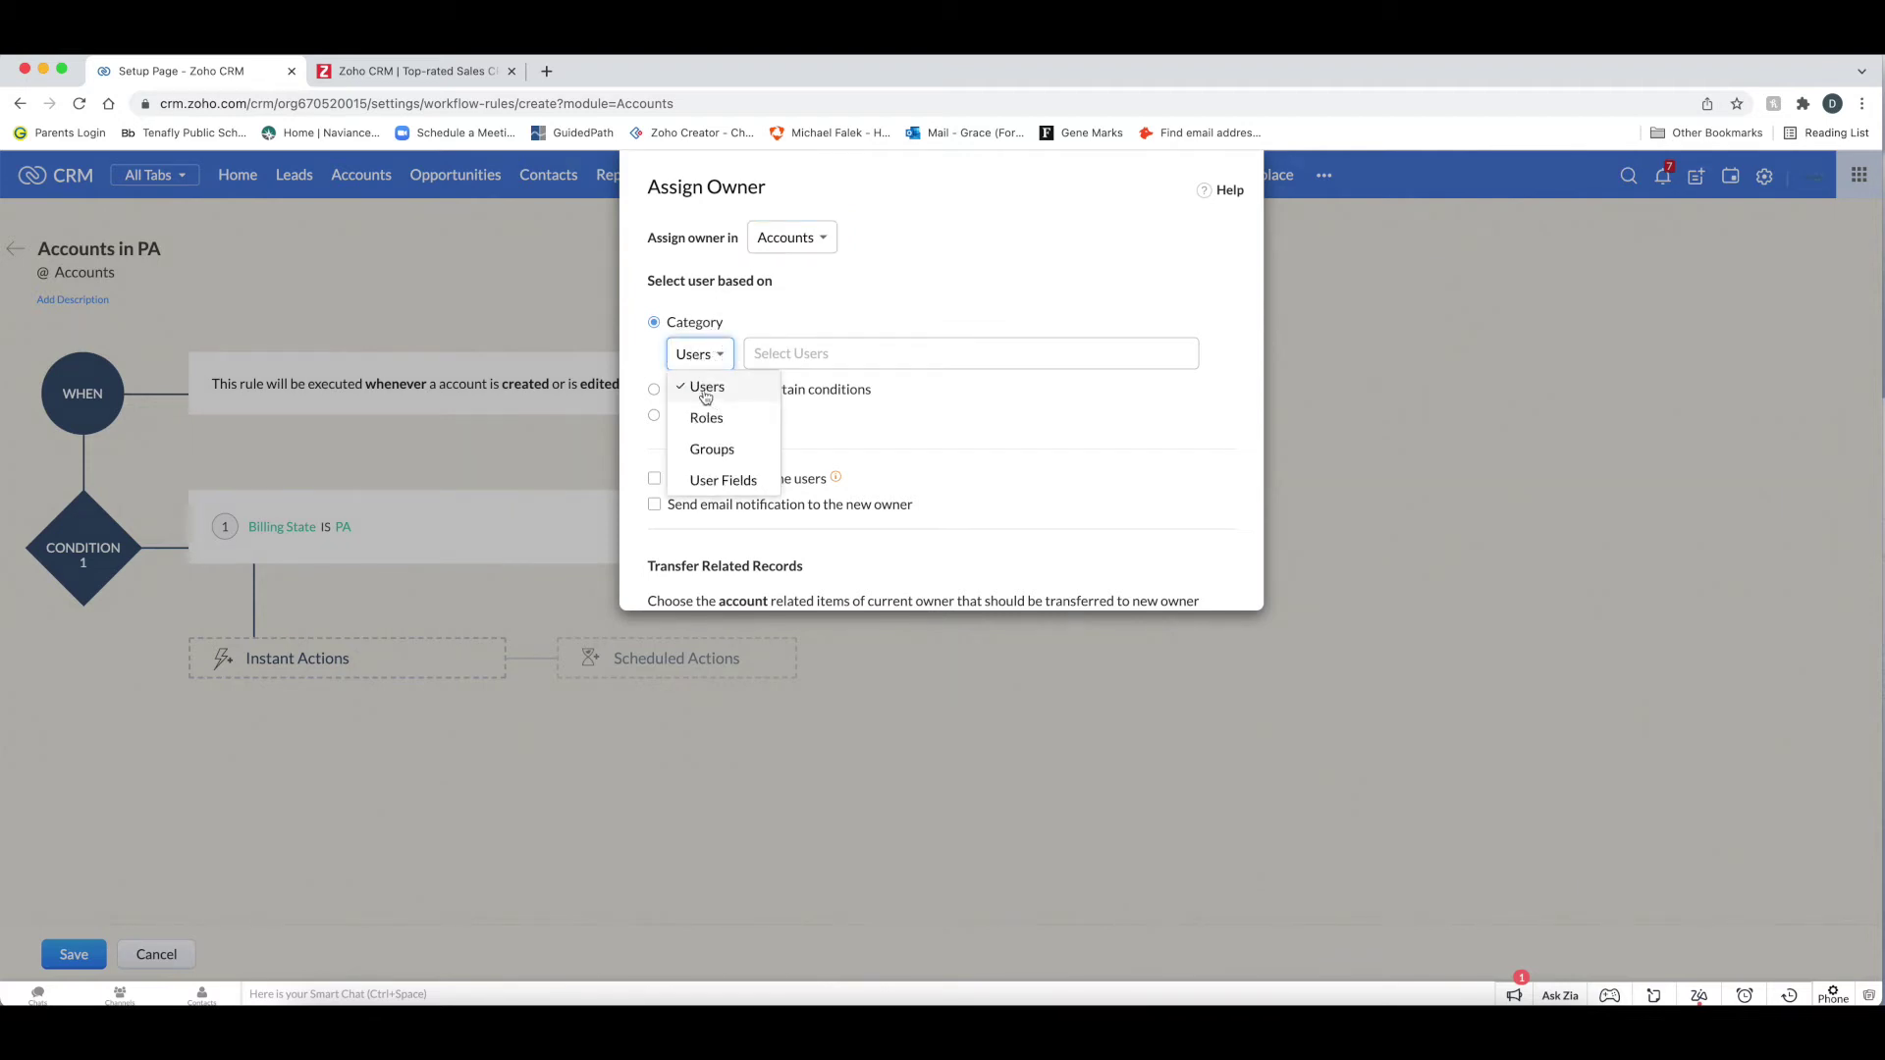
{"action": "left_click", "coordinate": [805, 356]}
{"action": "left_click", "coordinate": [807, 357]}
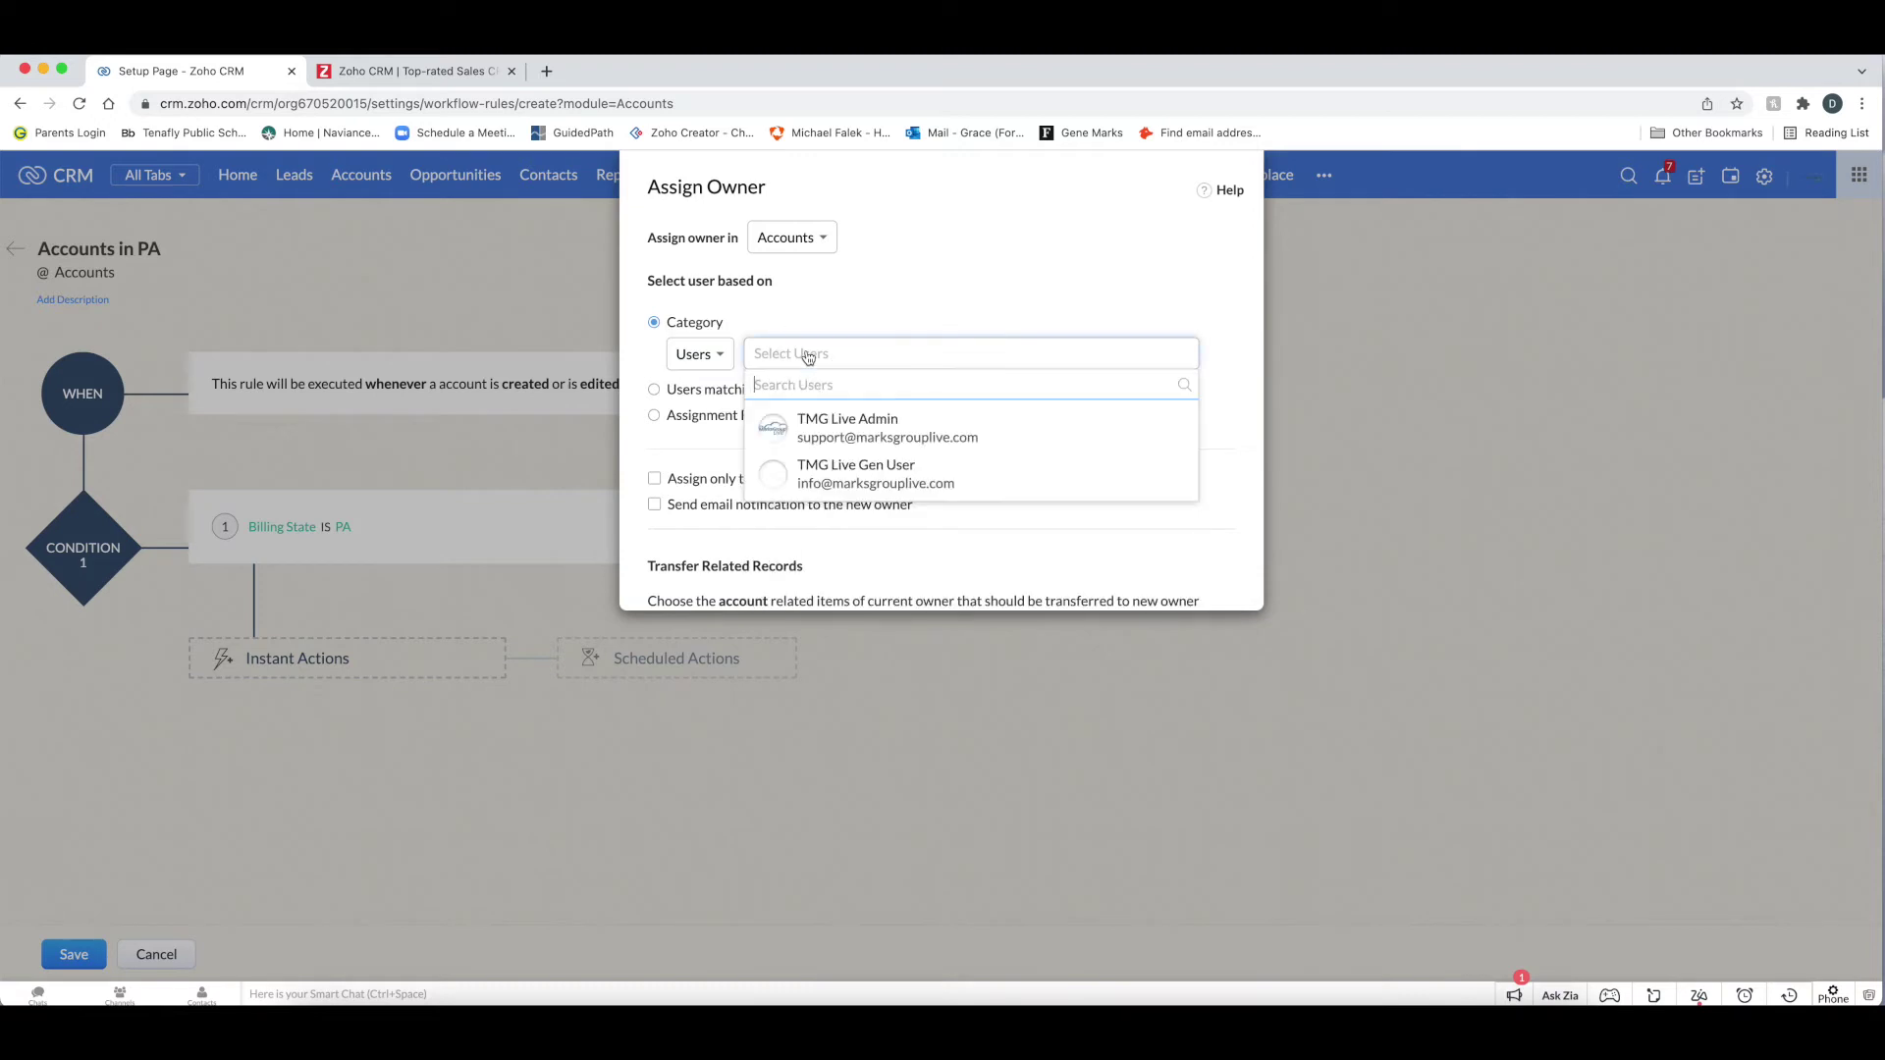
{"action": "left_click", "coordinate": [711, 357]}
{"action": "left_click", "coordinate": [714, 422]}
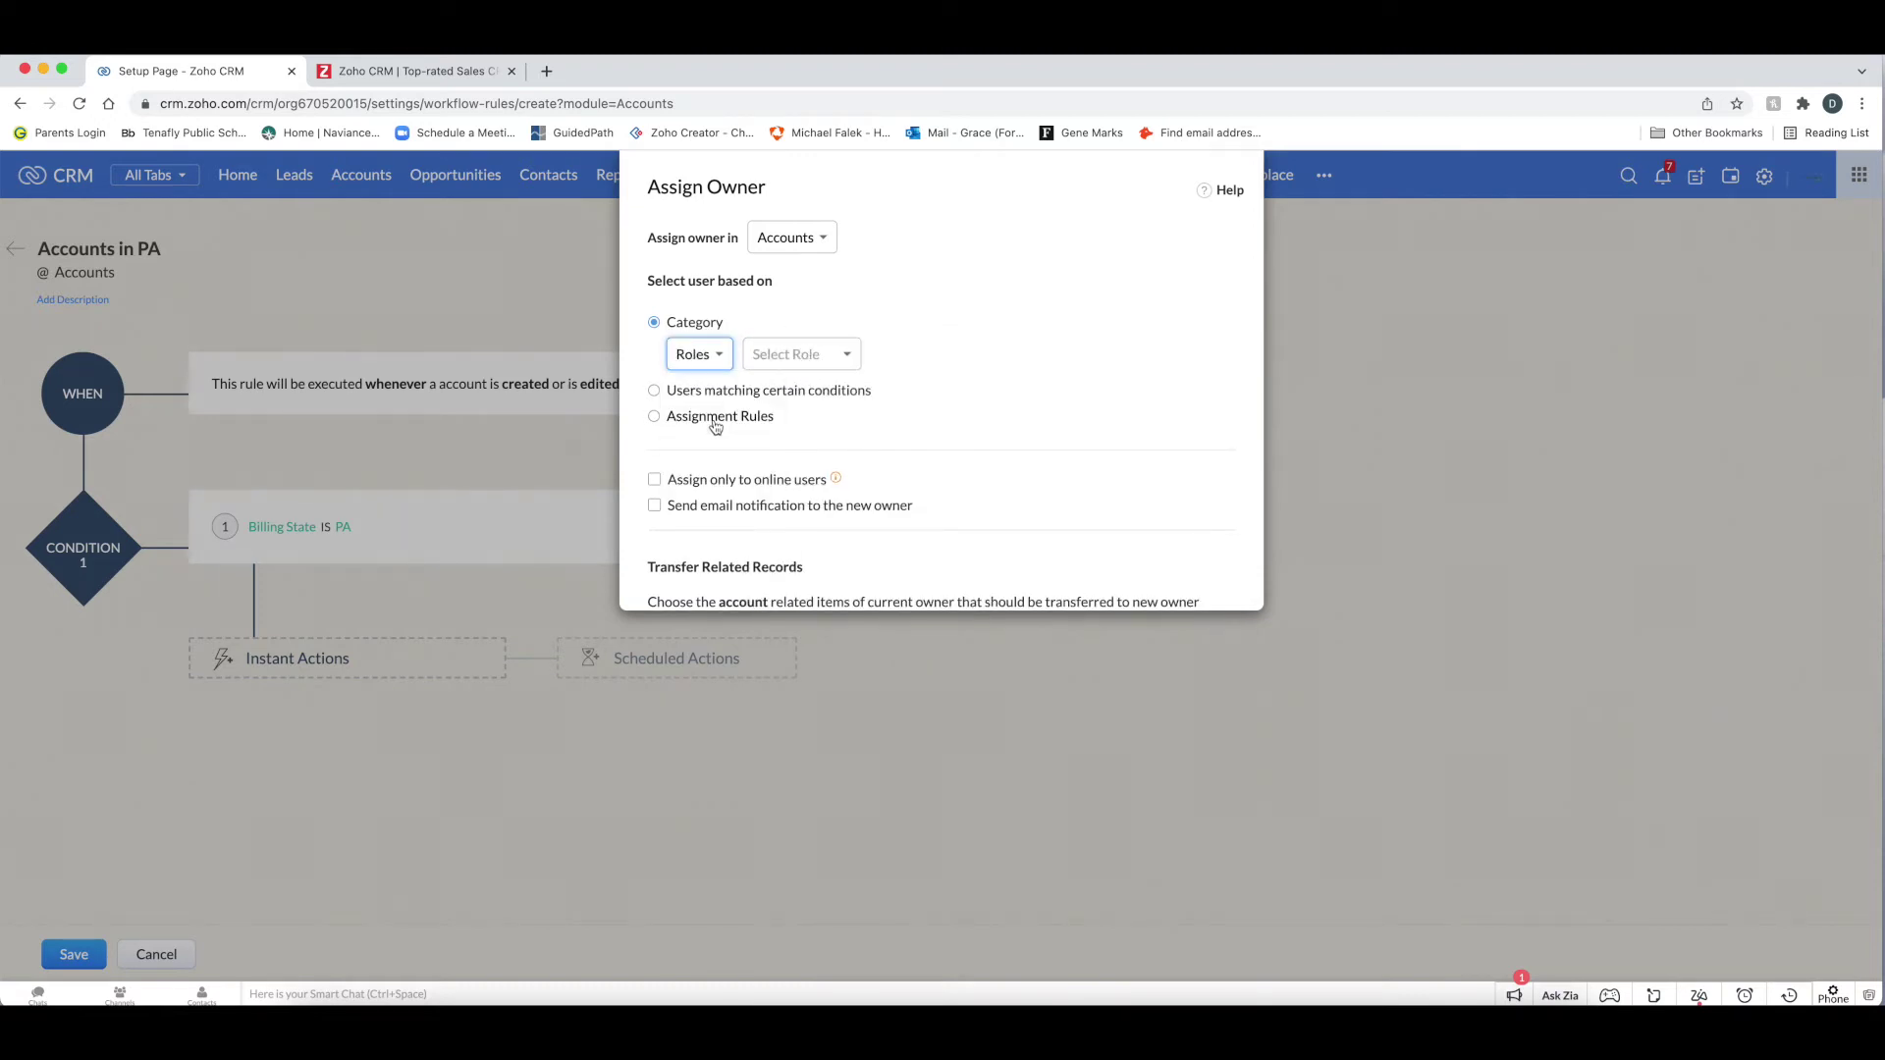
{"action": "left_click", "coordinate": [801, 354]}
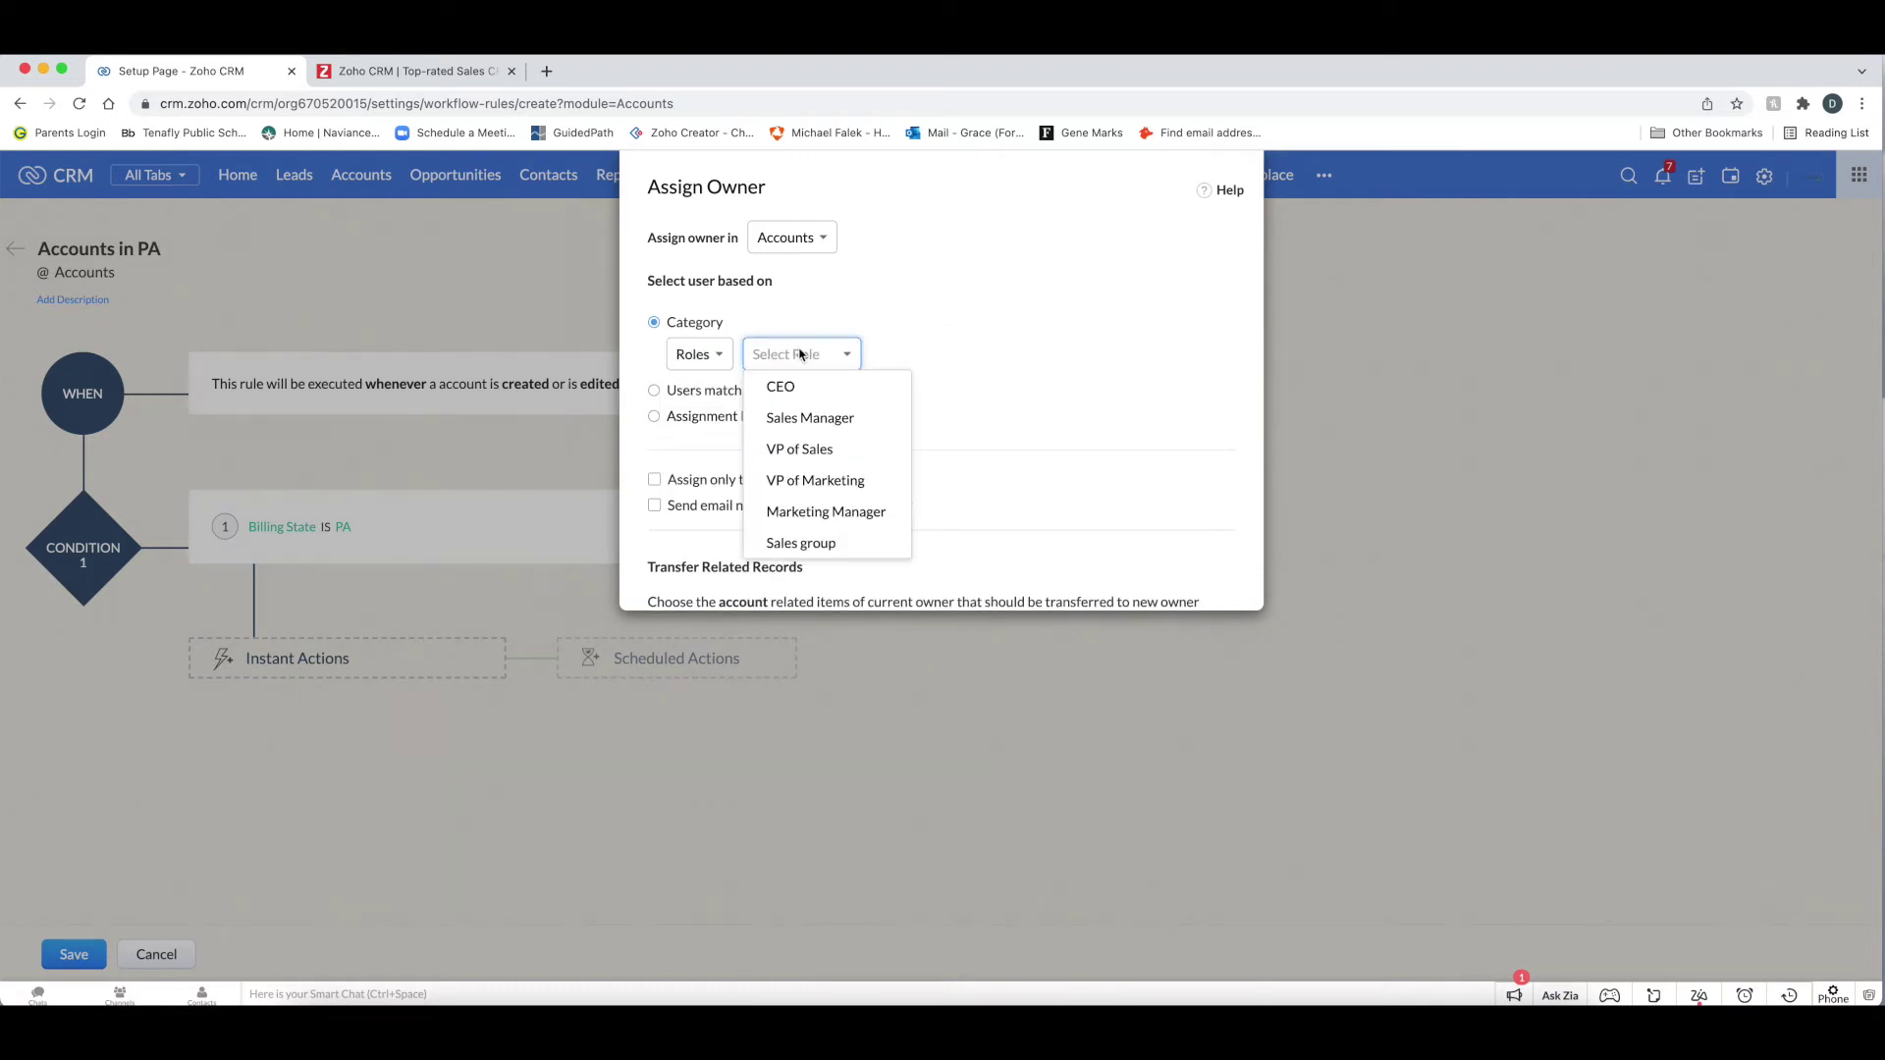
{"action": "left_click", "coordinate": [711, 355]}
{"action": "left_click", "coordinate": [712, 355]}
{"action": "left_click", "coordinate": [728, 452]}
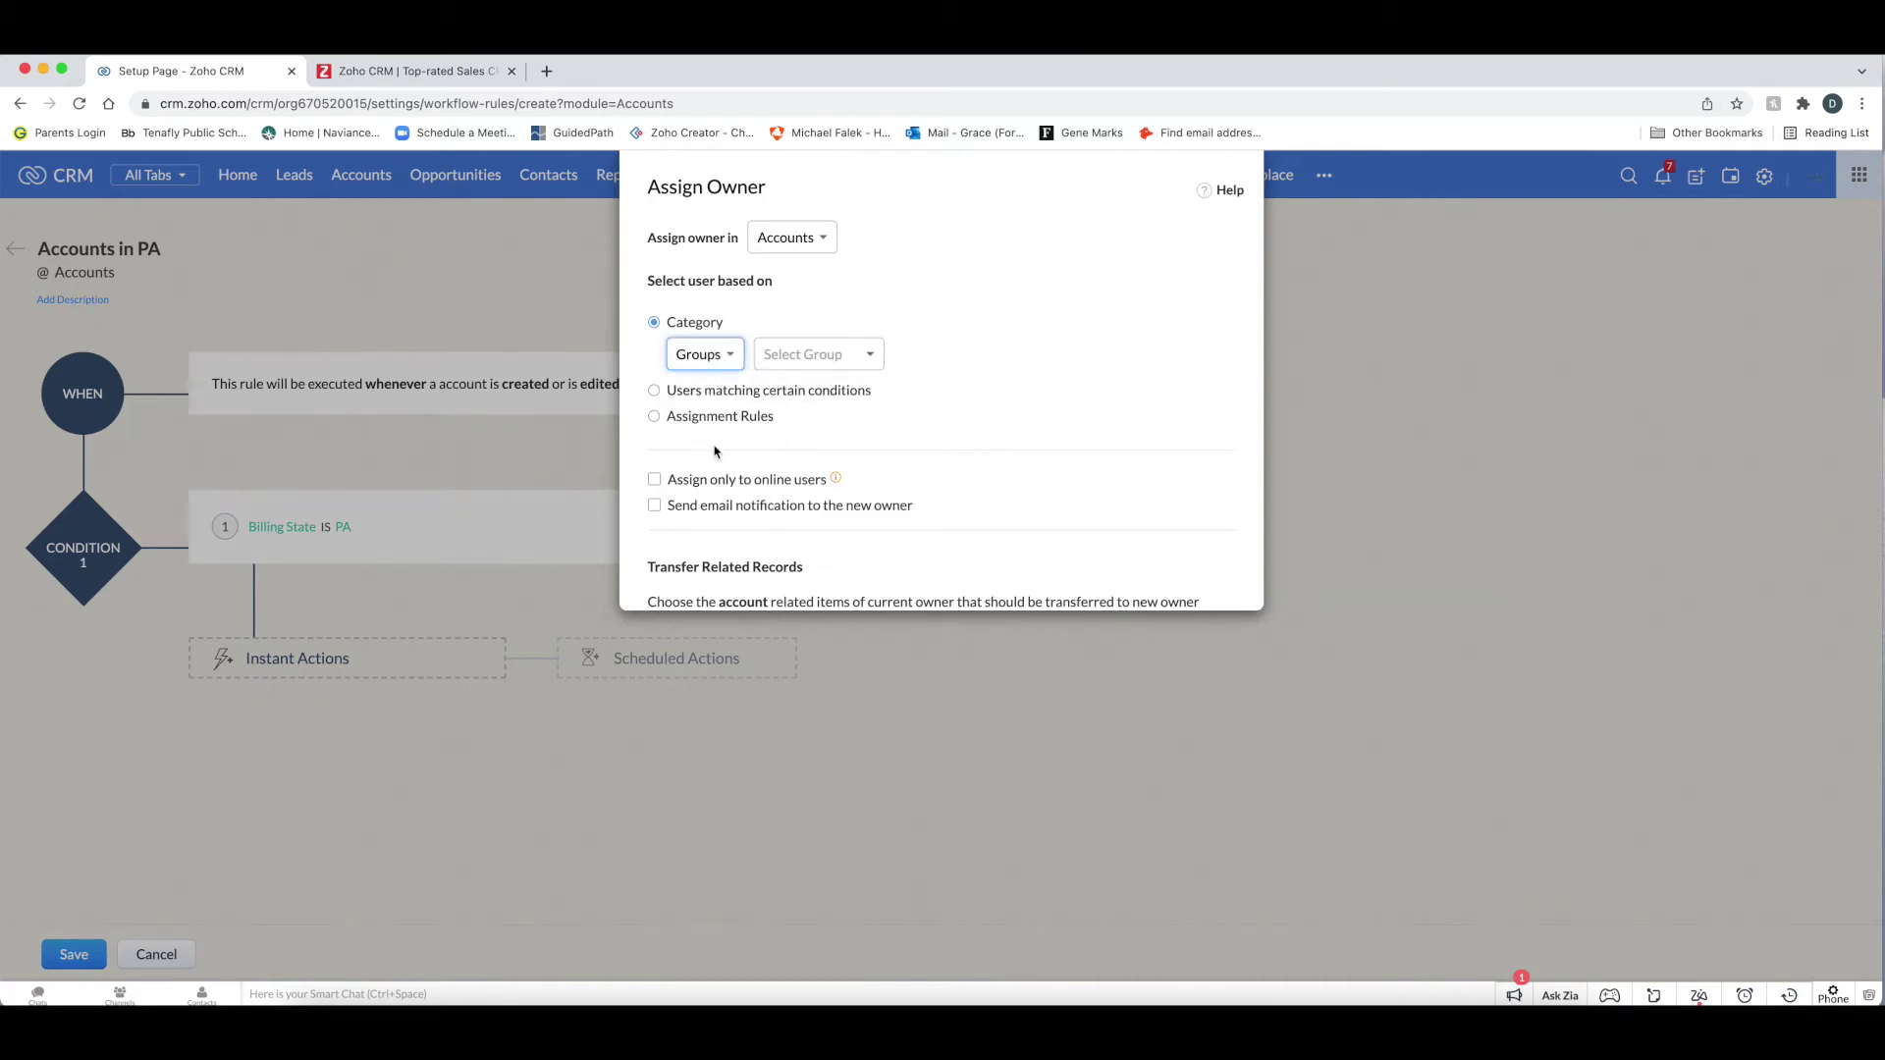
{"action": "left_click", "coordinate": [704, 358]}
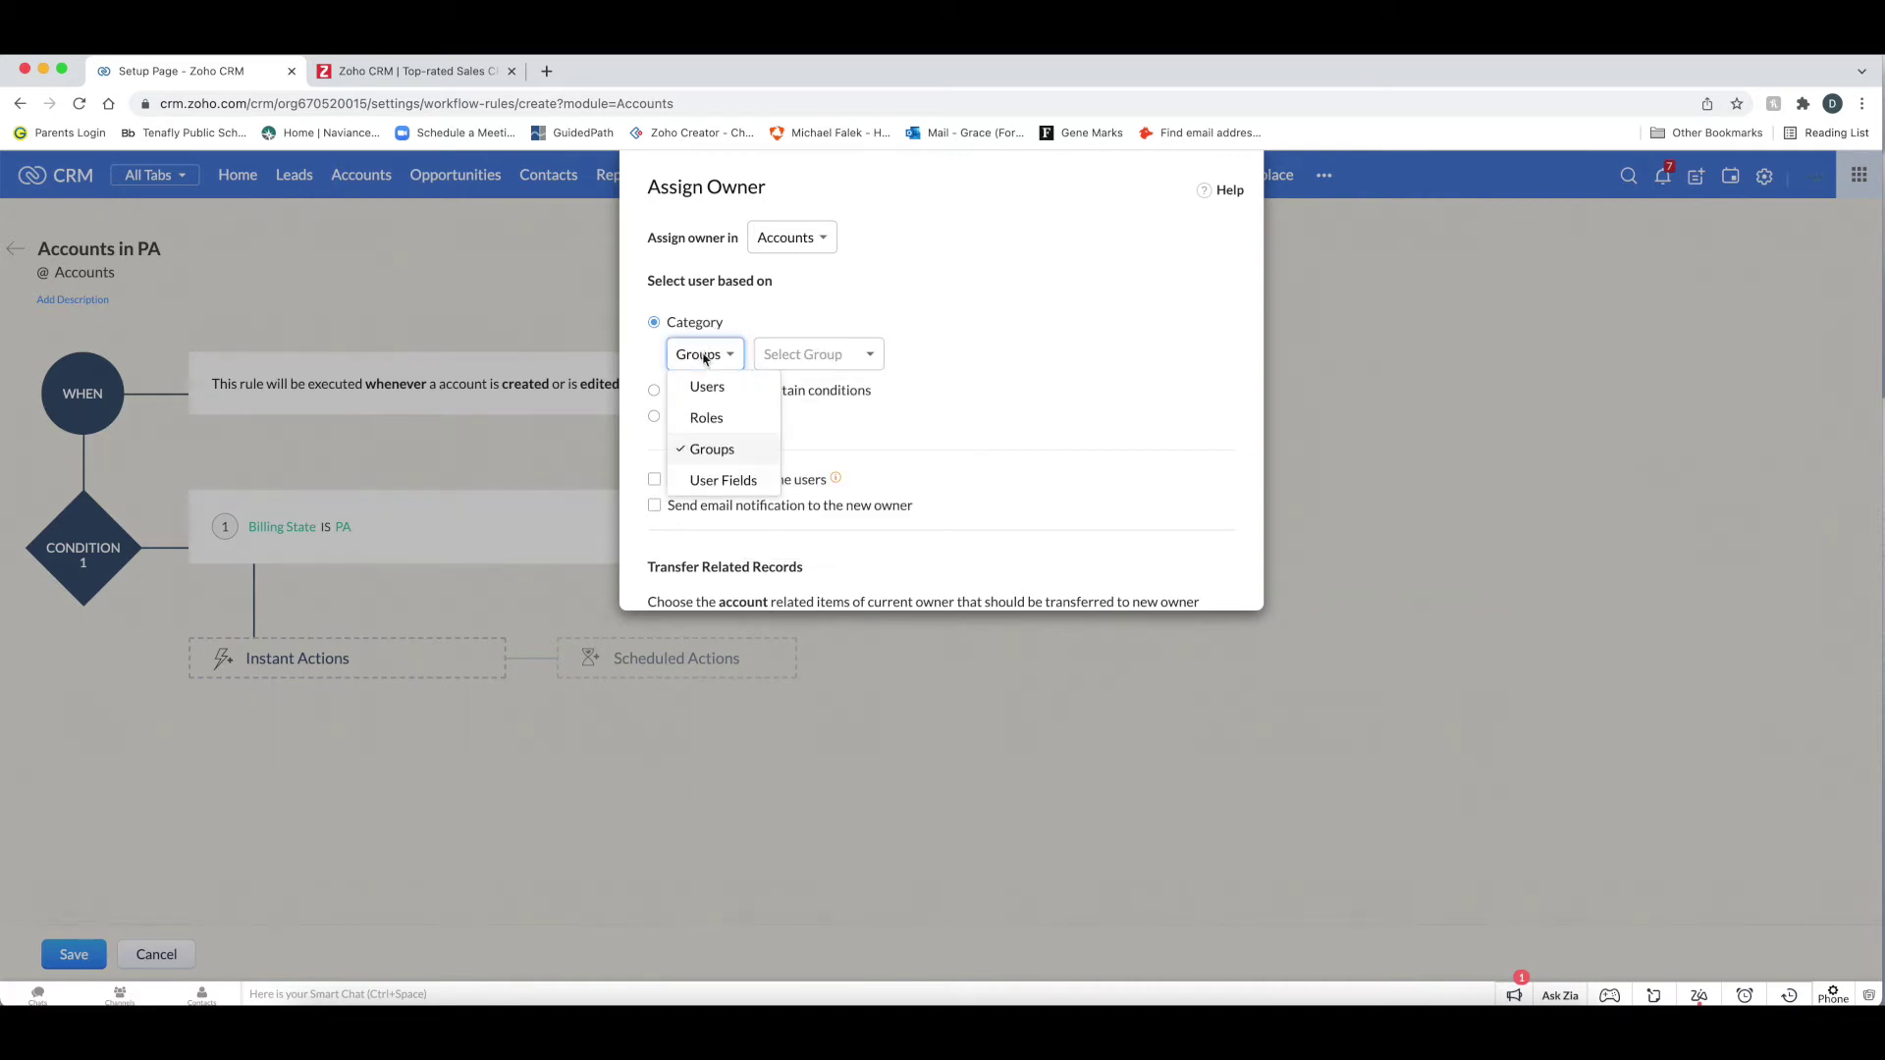
{"action": "left_click", "coordinate": [722, 480]}
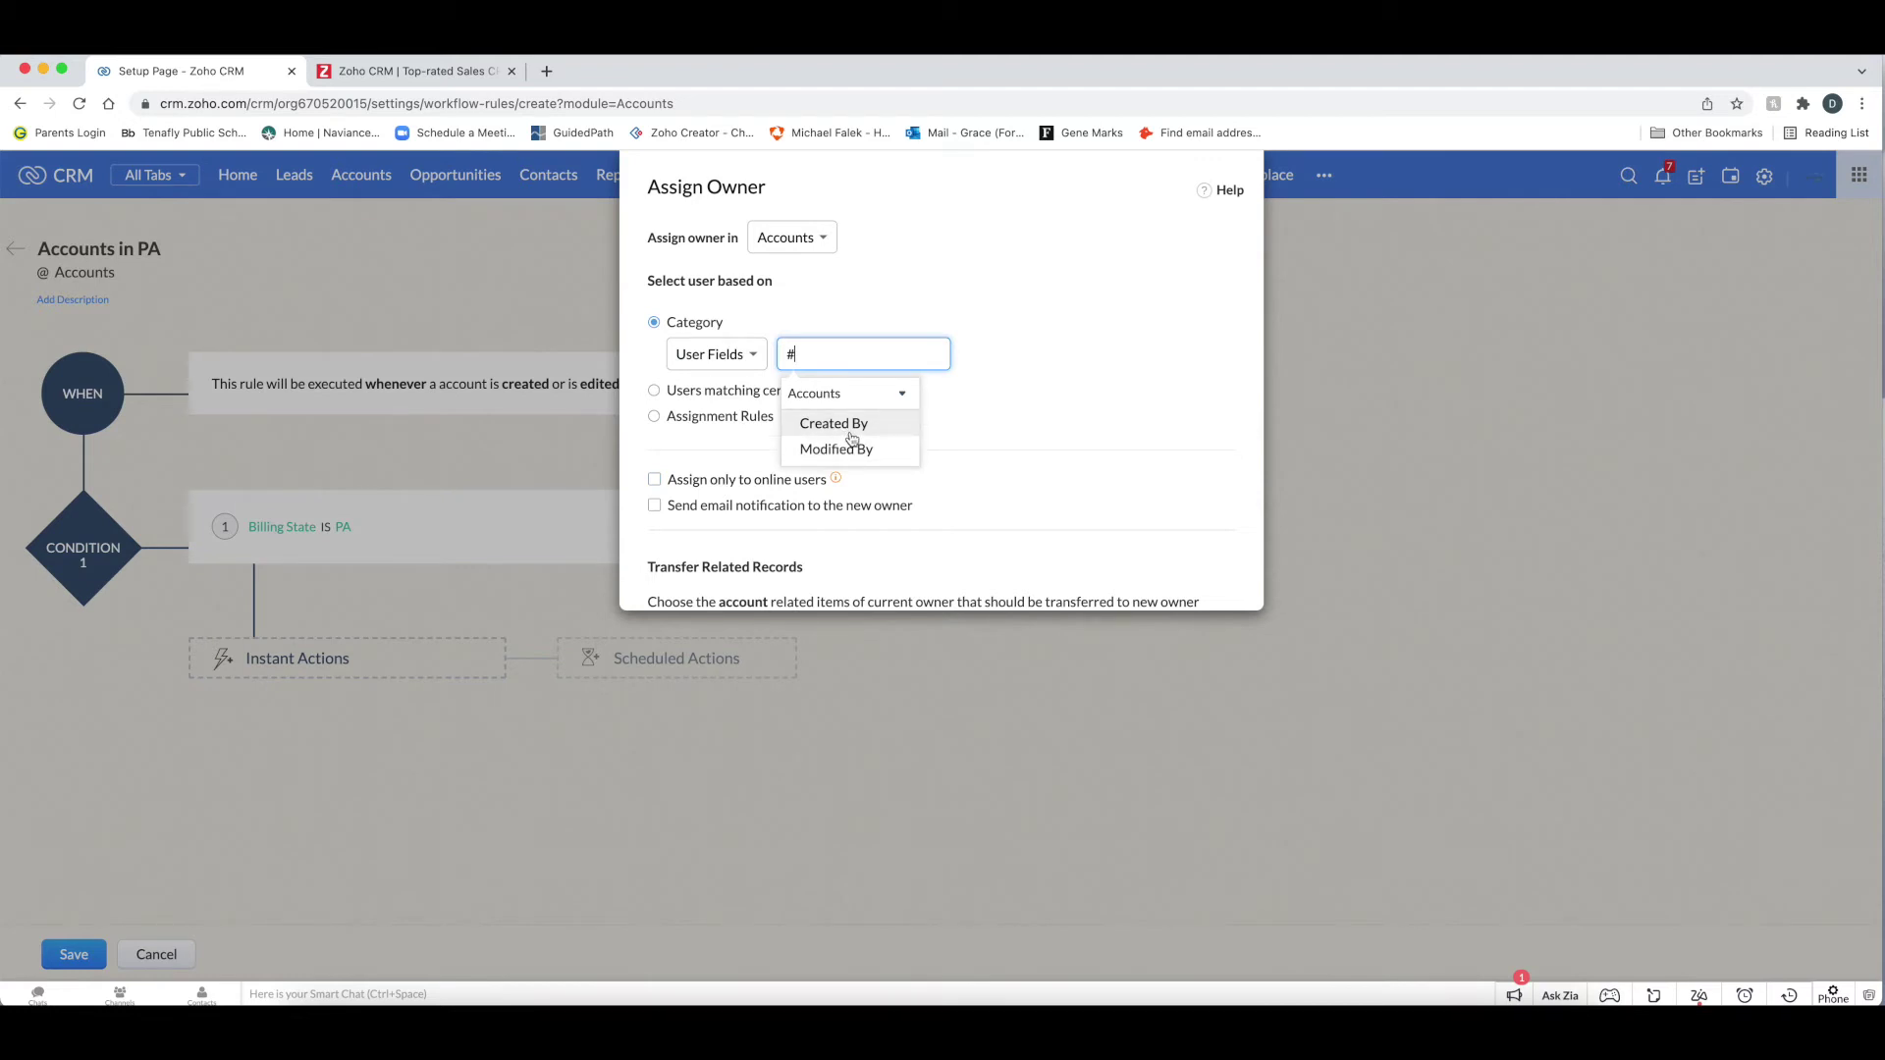
Set the owner category back to Users and choose TMG Live Admin as the new owner
{"action": "left_click", "coordinate": [730, 365]}
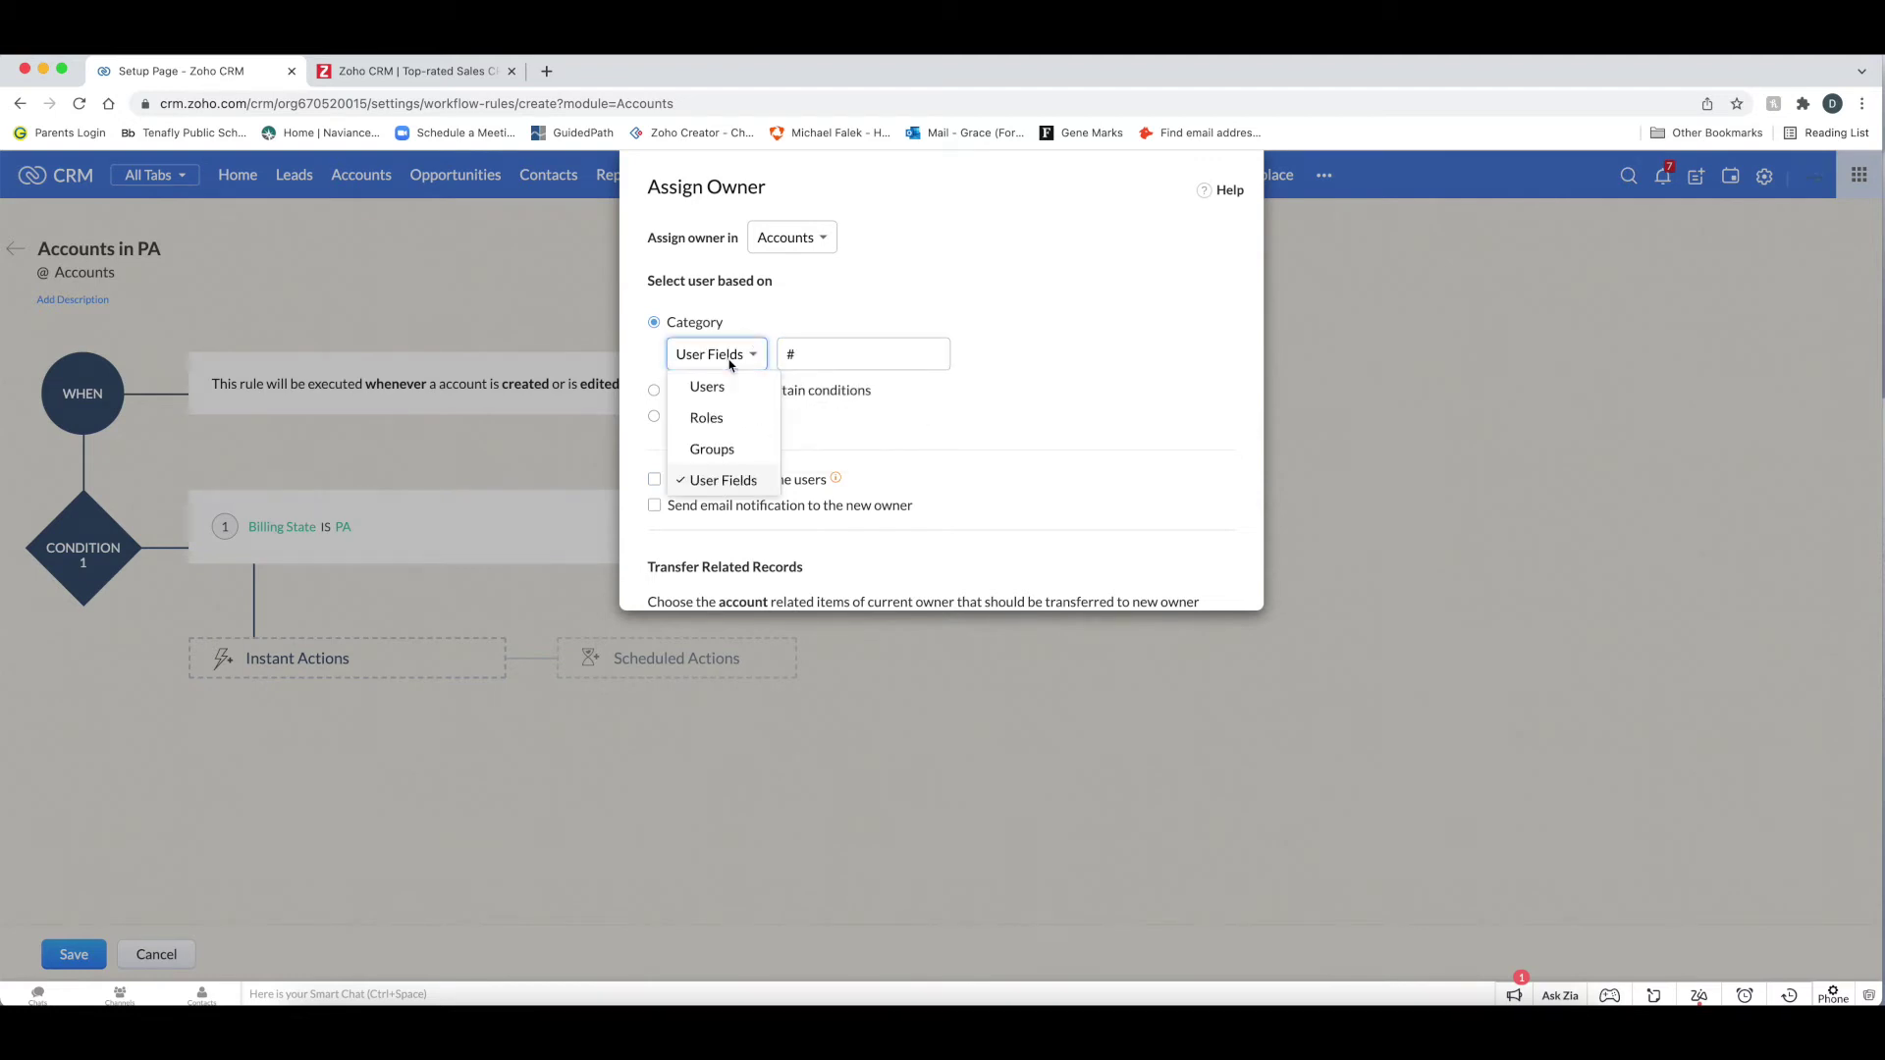
{"action": "left_click", "coordinate": [705, 388]}
{"action": "left_click", "coordinate": [822, 365]}
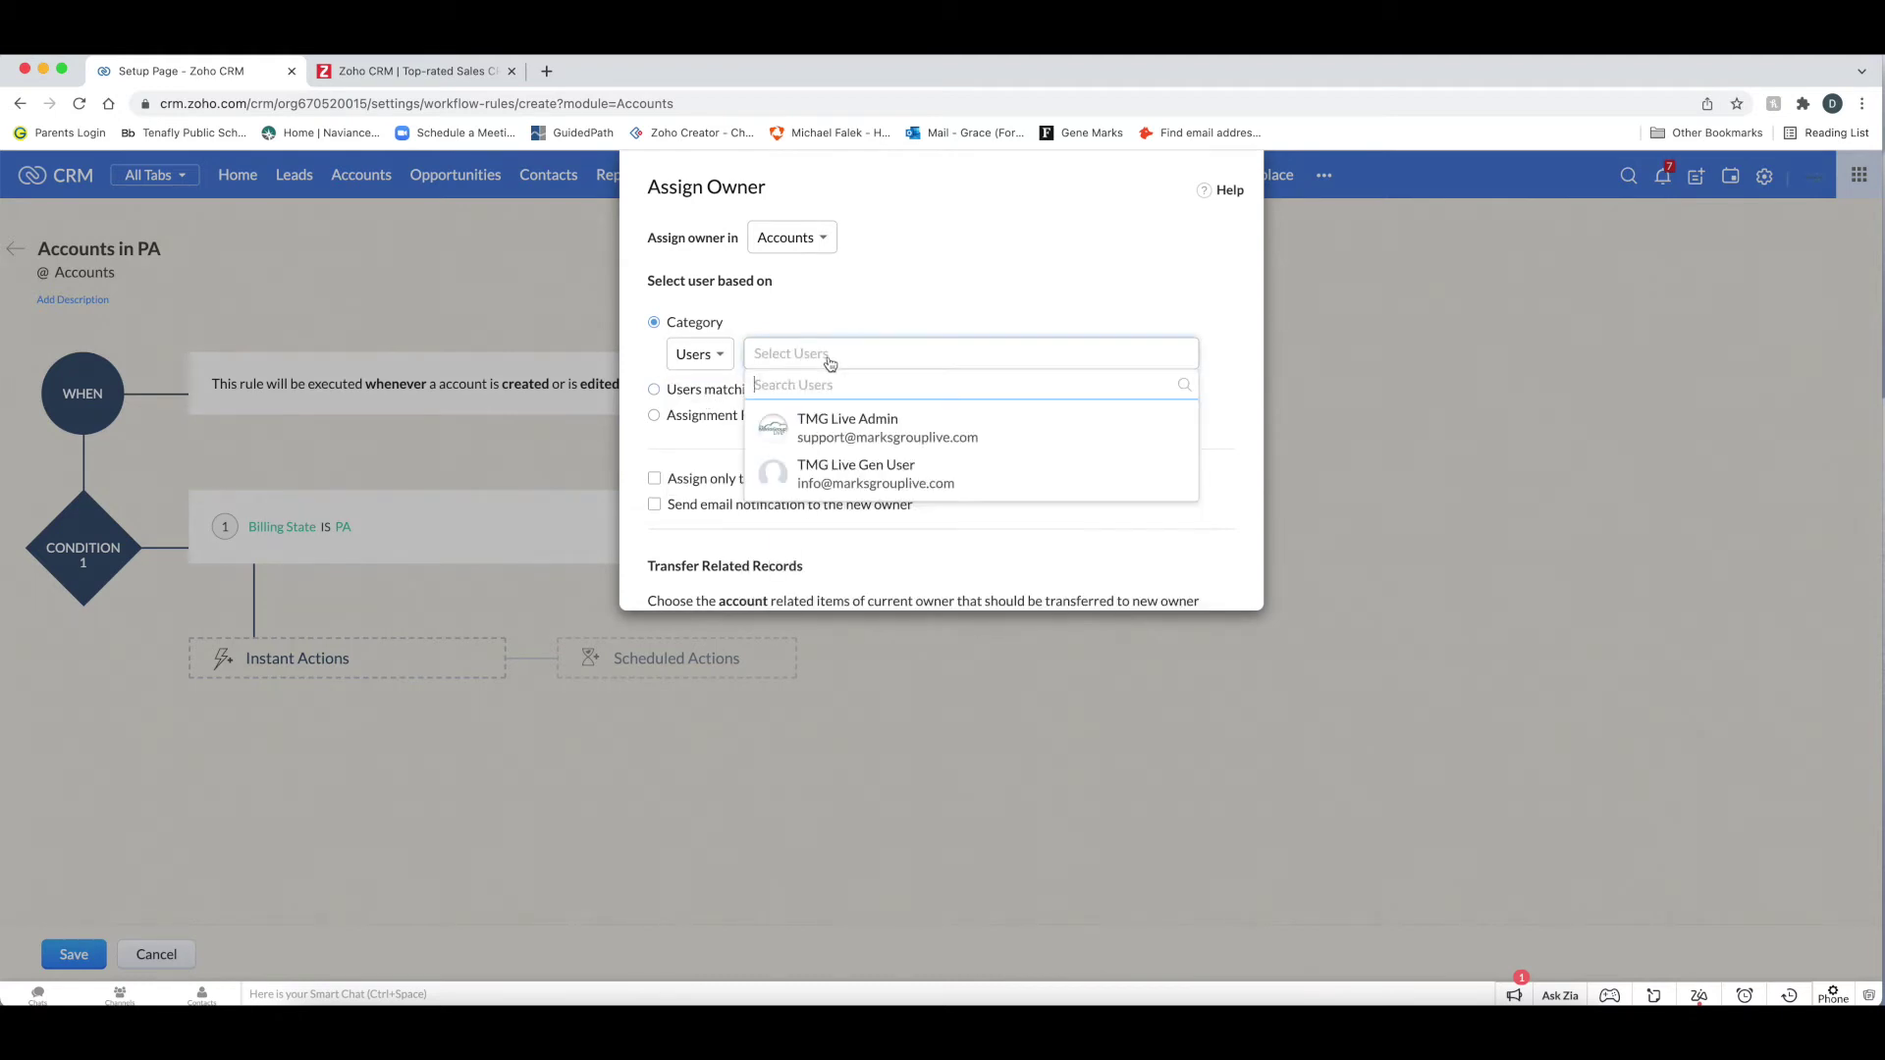
{"action": "left_click", "coordinate": [828, 424]}
{"action": "left_click", "coordinate": [919, 316]}
Examine the options for users matching certain conditions and for assignment rules, and return to selecting by Category
{"action": "left_click", "coordinate": [662, 397]}
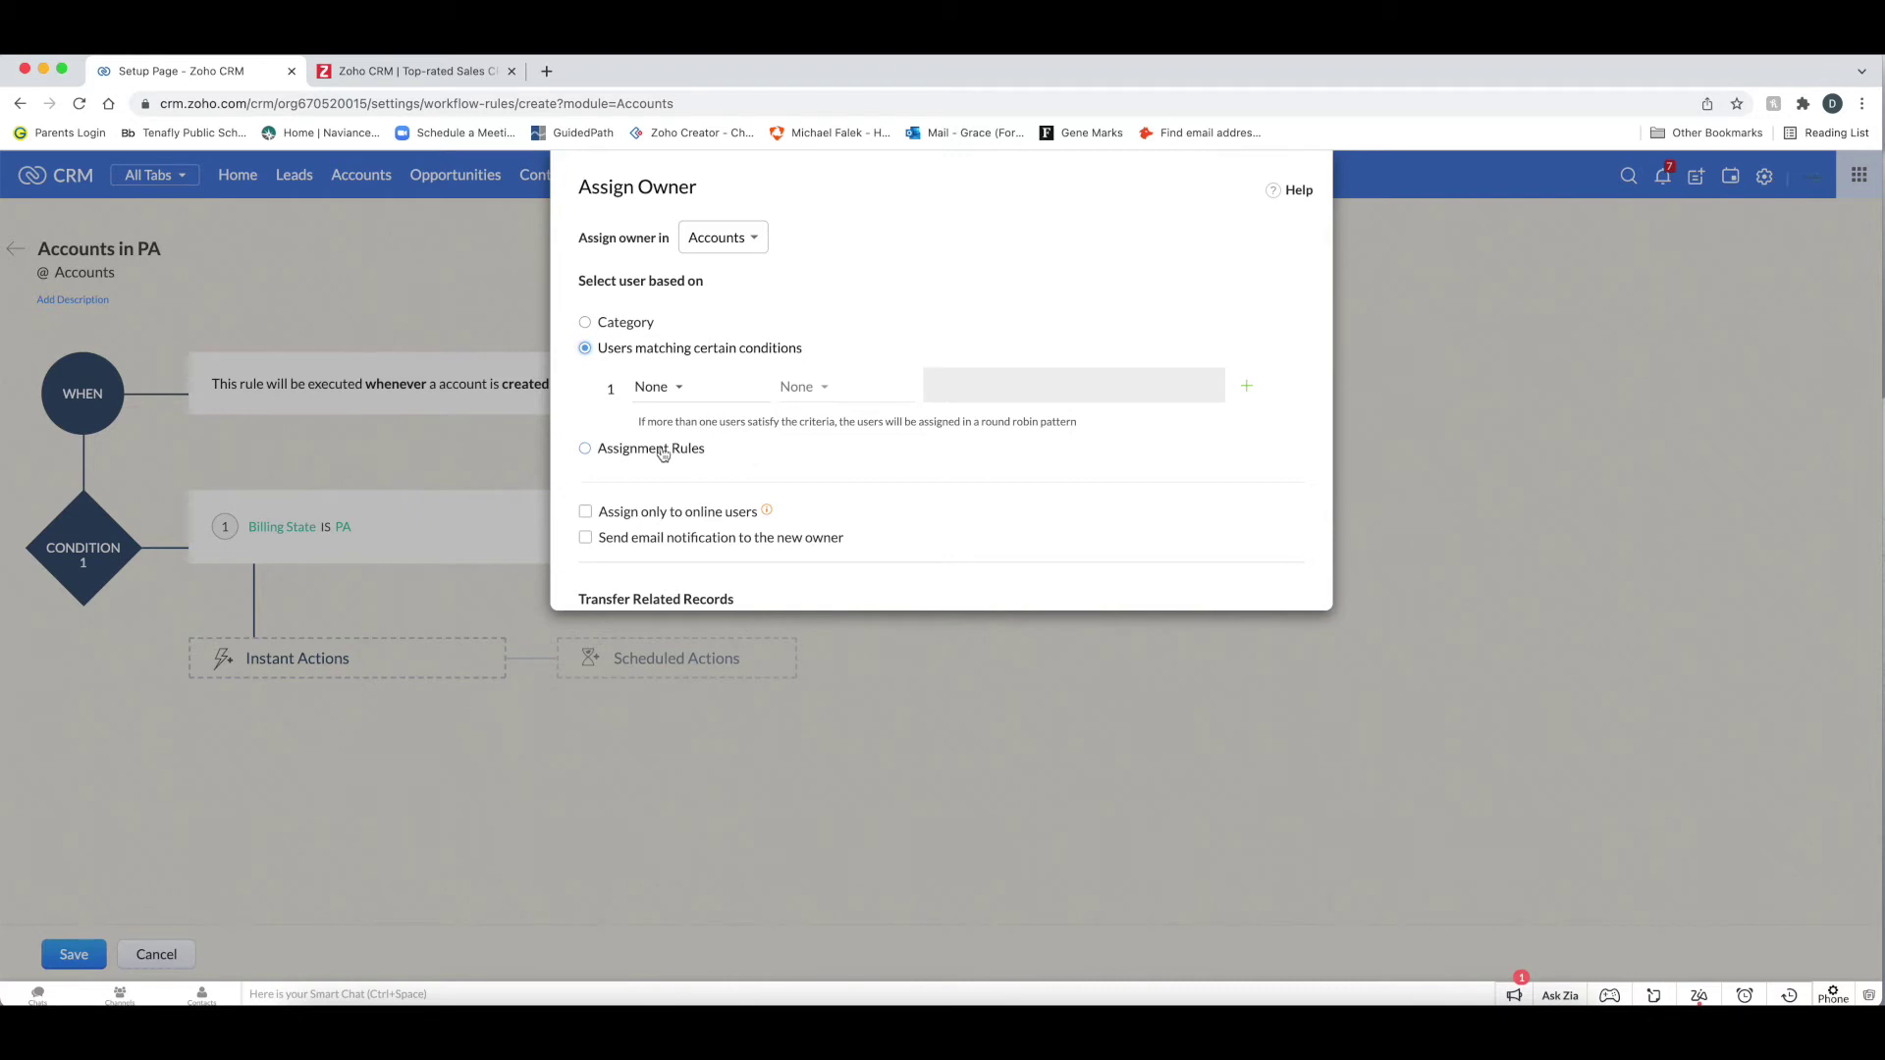
{"action": "left_click", "coordinate": [587, 450]}
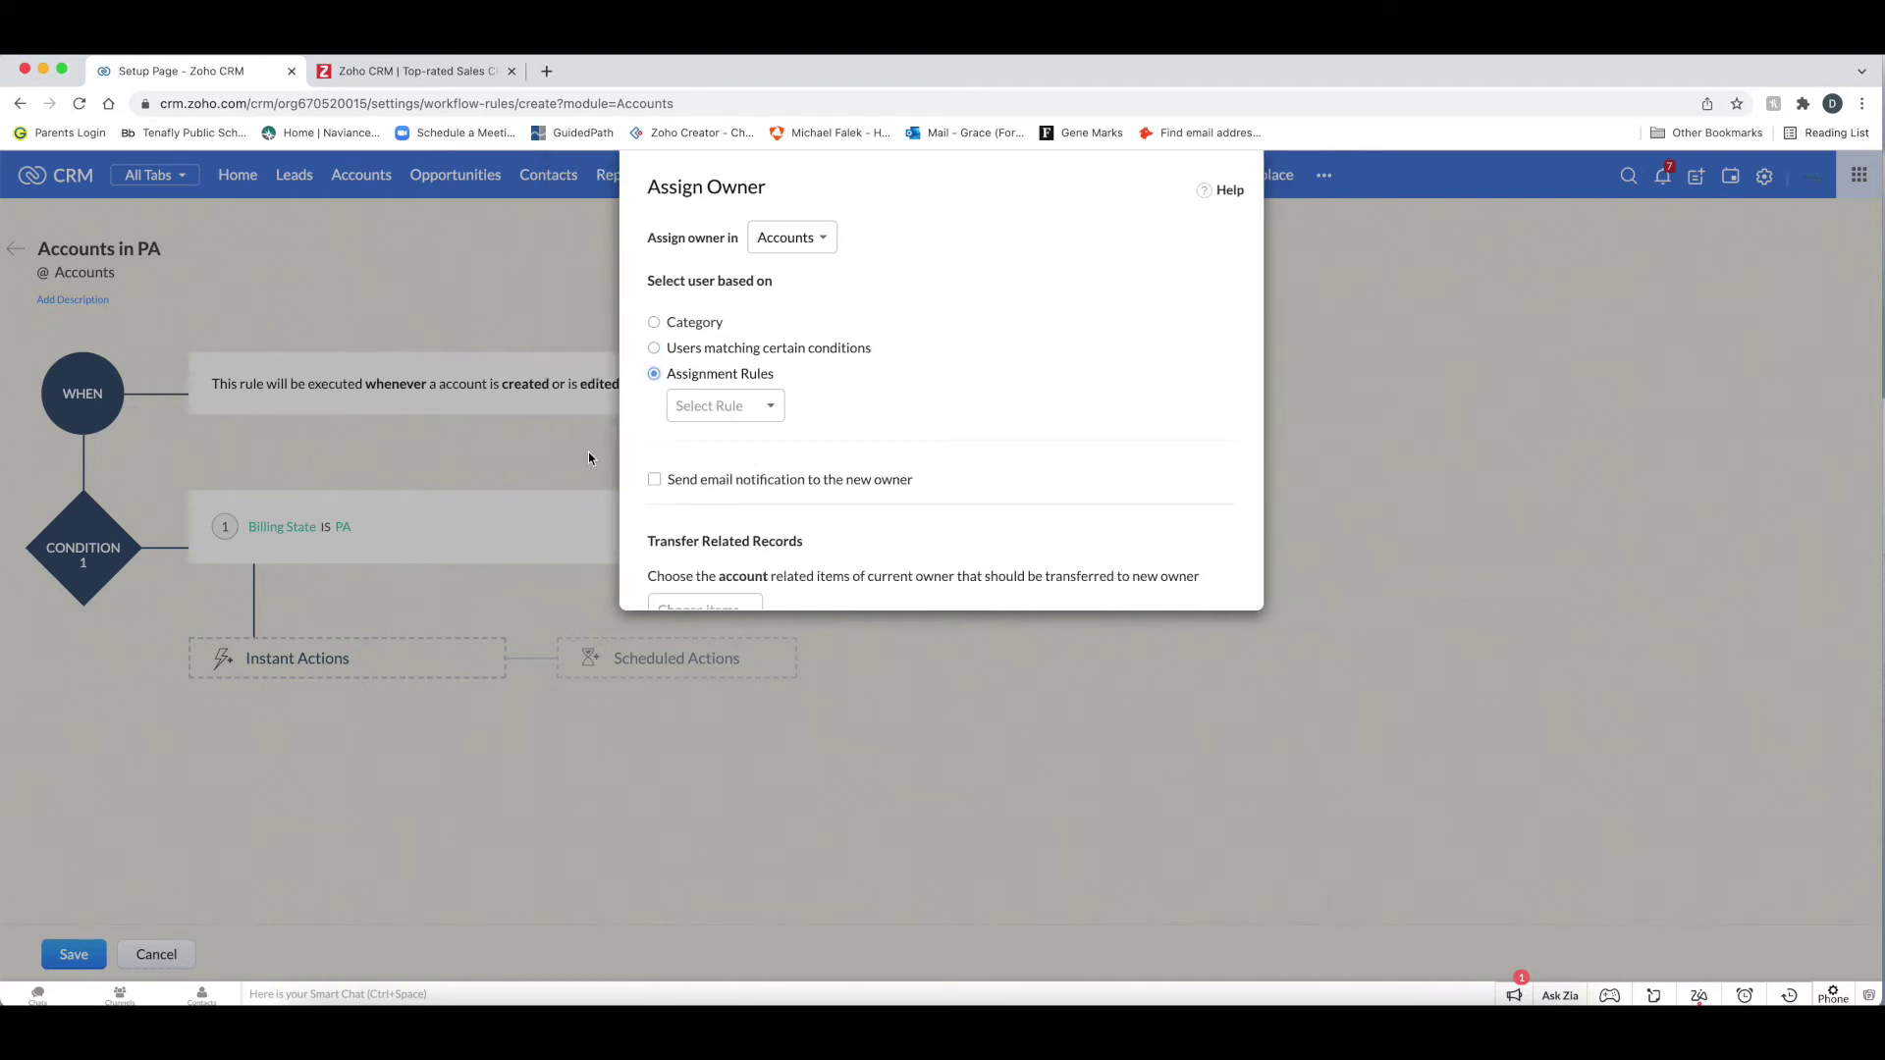
{"action": "left_click", "coordinate": [722, 416]}
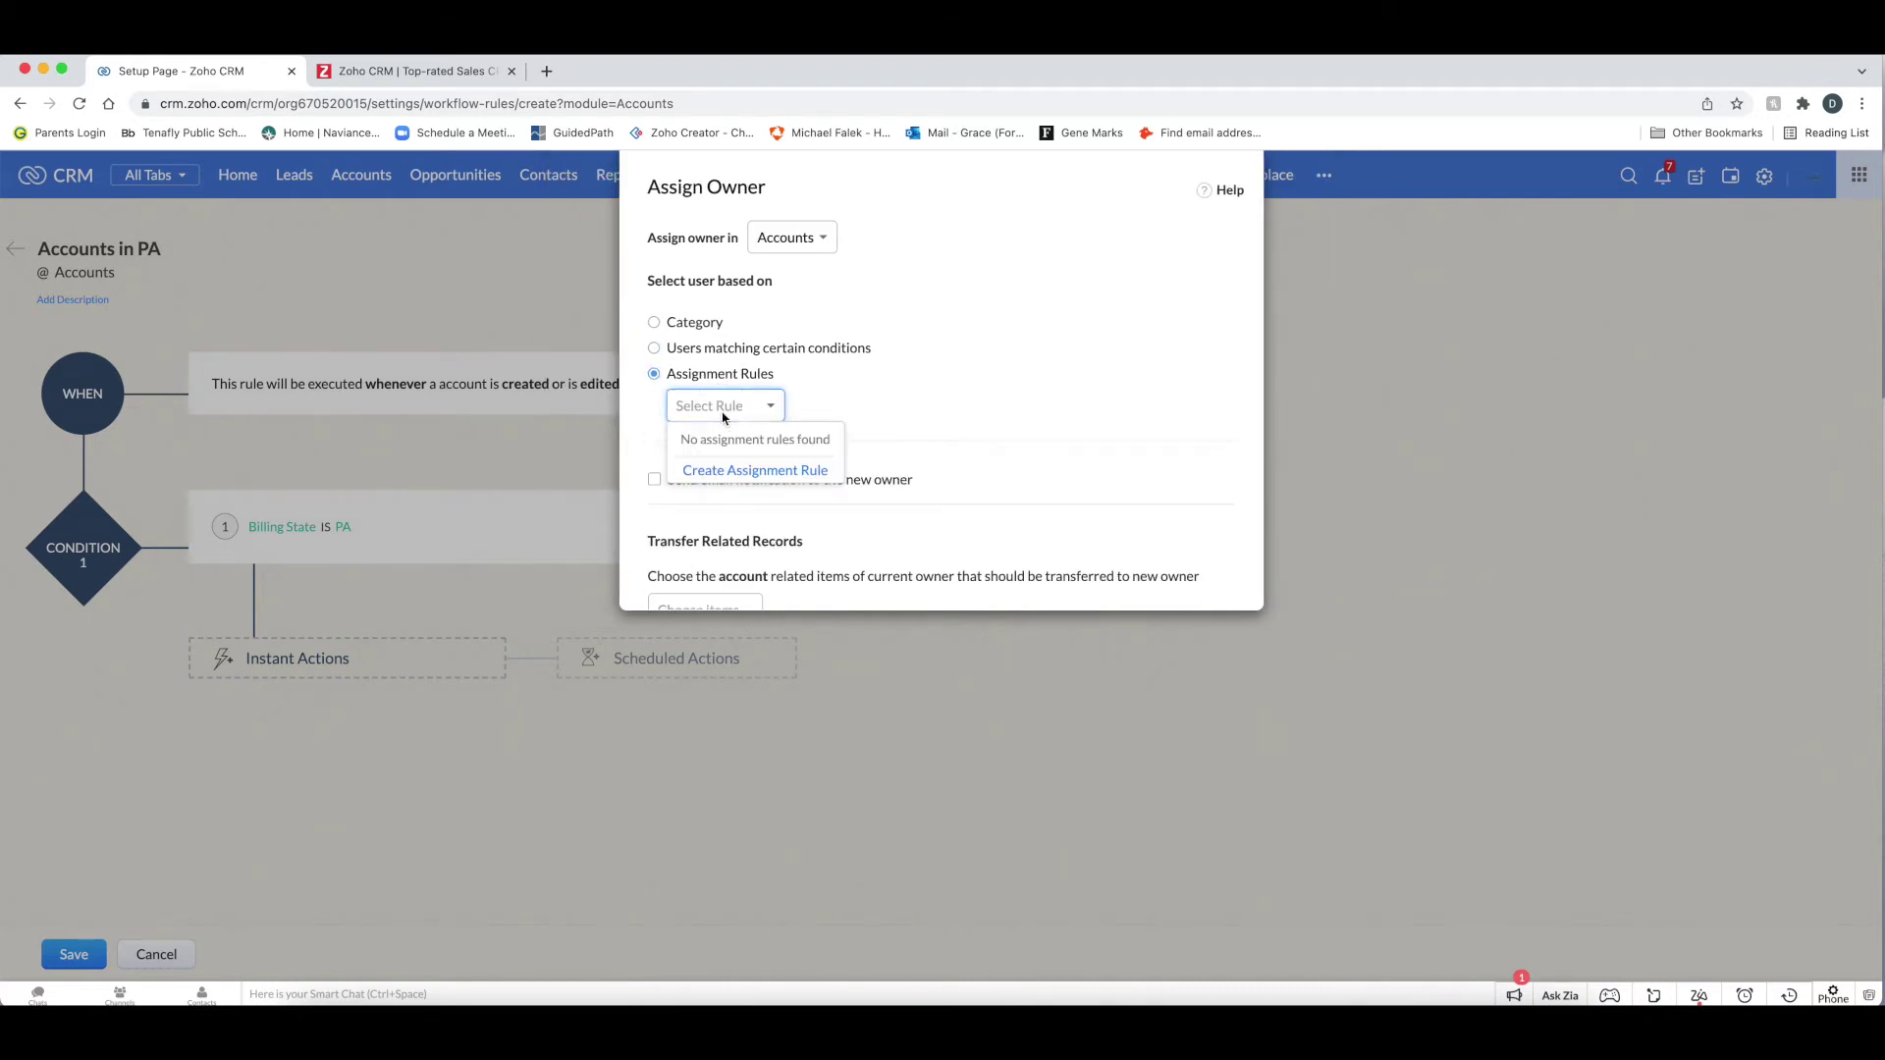
{"action": "left_click", "coordinate": [723, 414]}
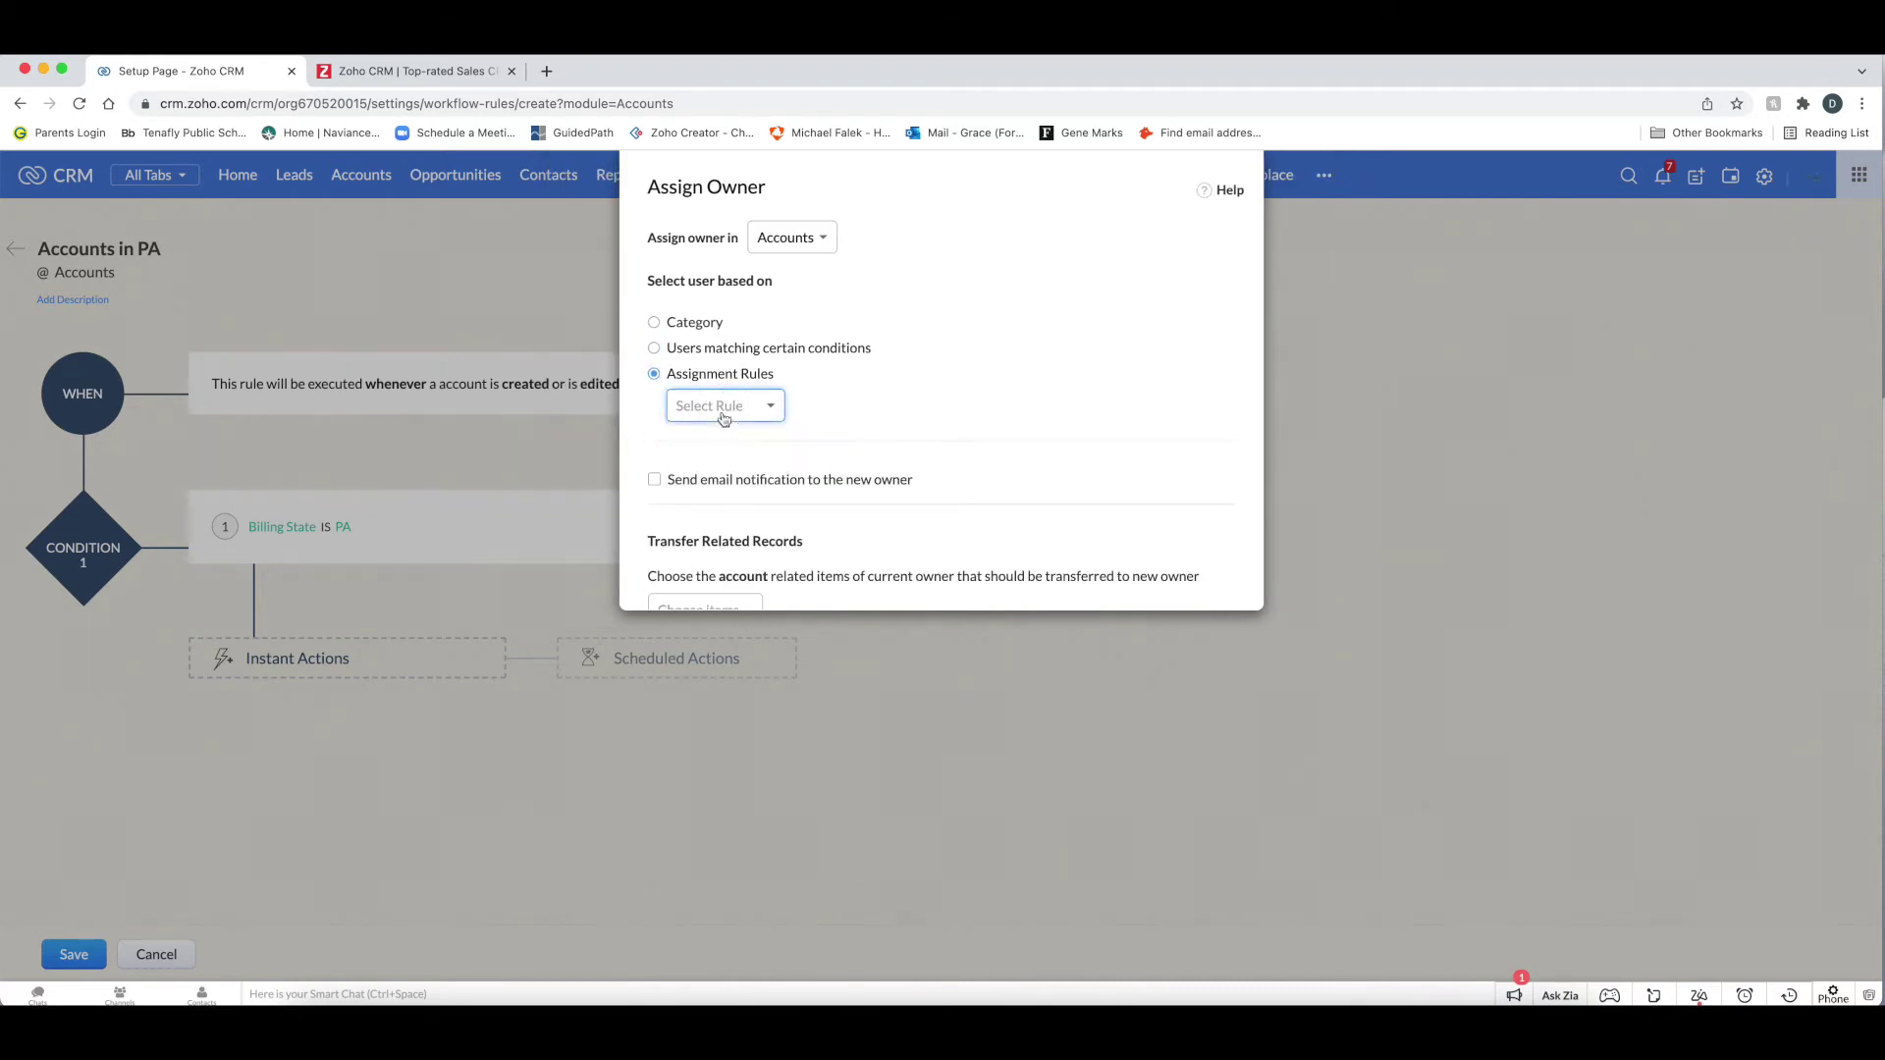
{"action": "left_click", "coordinate": [655, 326]}
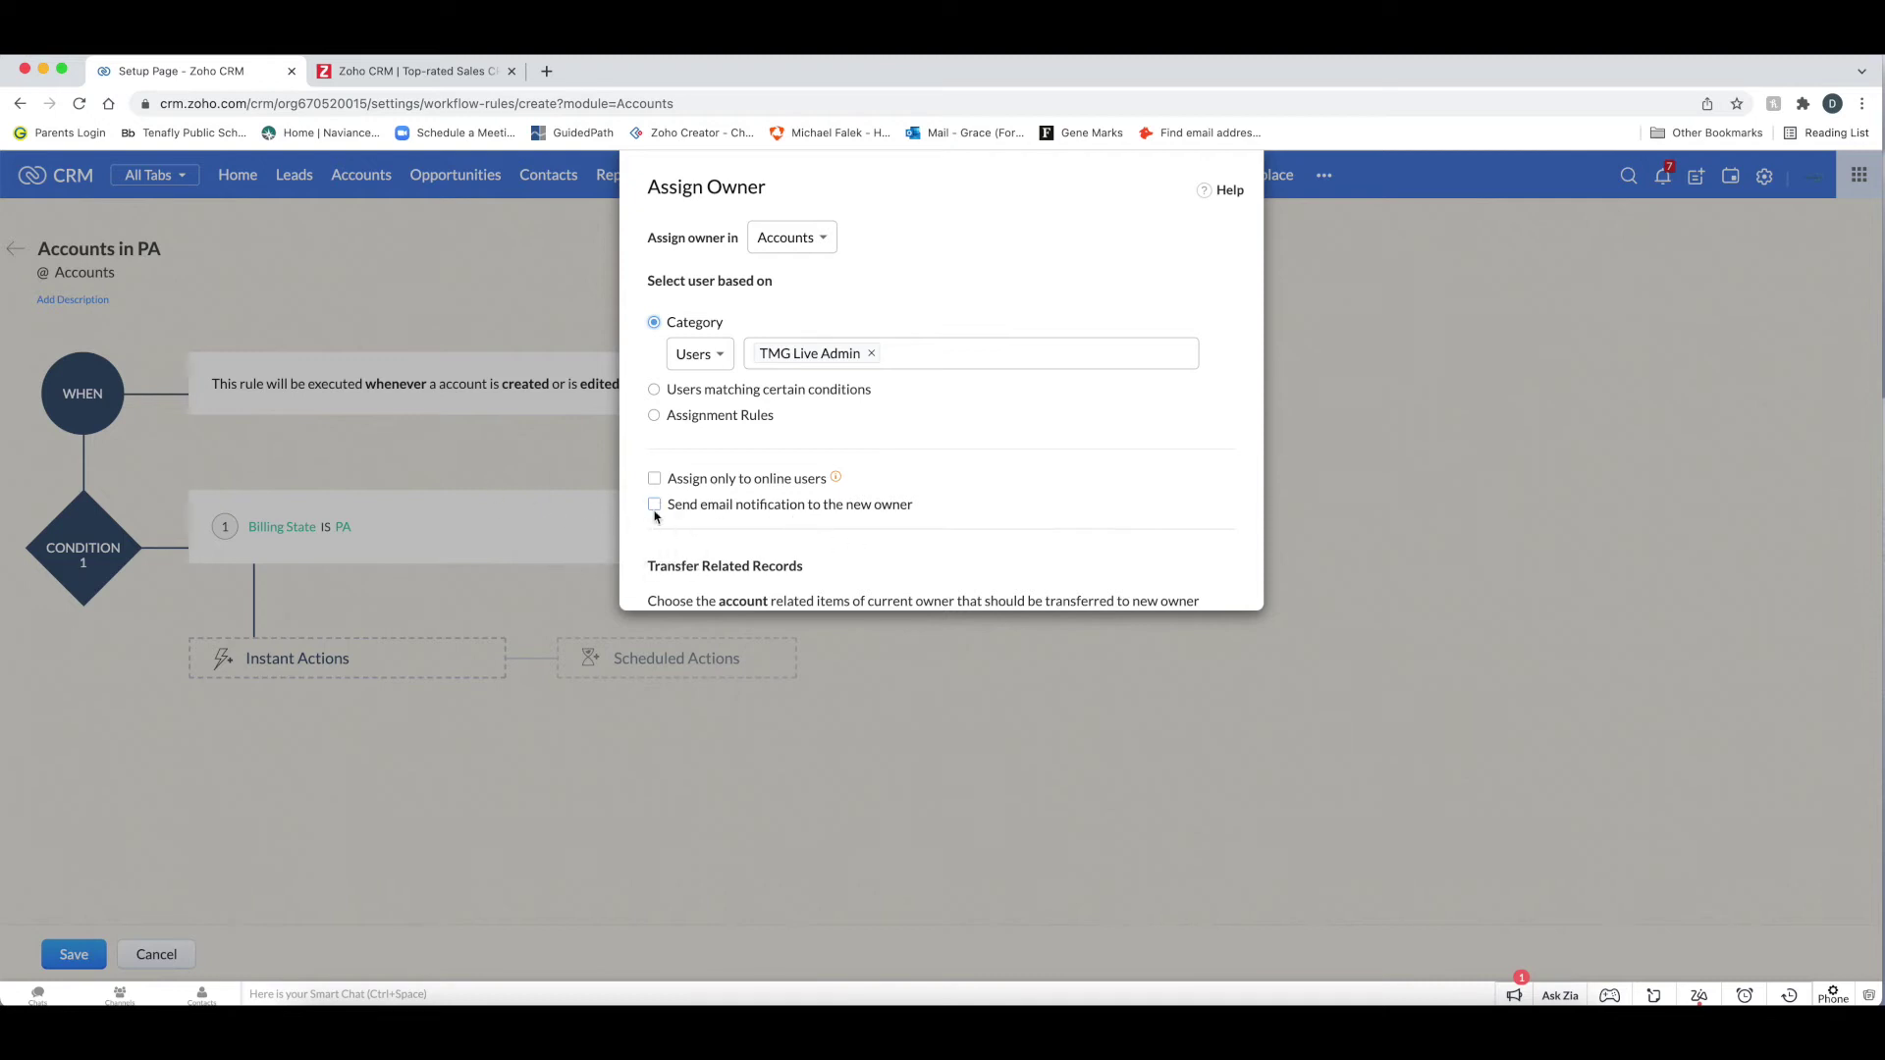
Review which account-related items can be transferred to the new owner, and discard the Assign Owner action
{"action": "scroll", "coordinate": [656, 517], "scroll_direction": "down", "scroll_amount": 3}
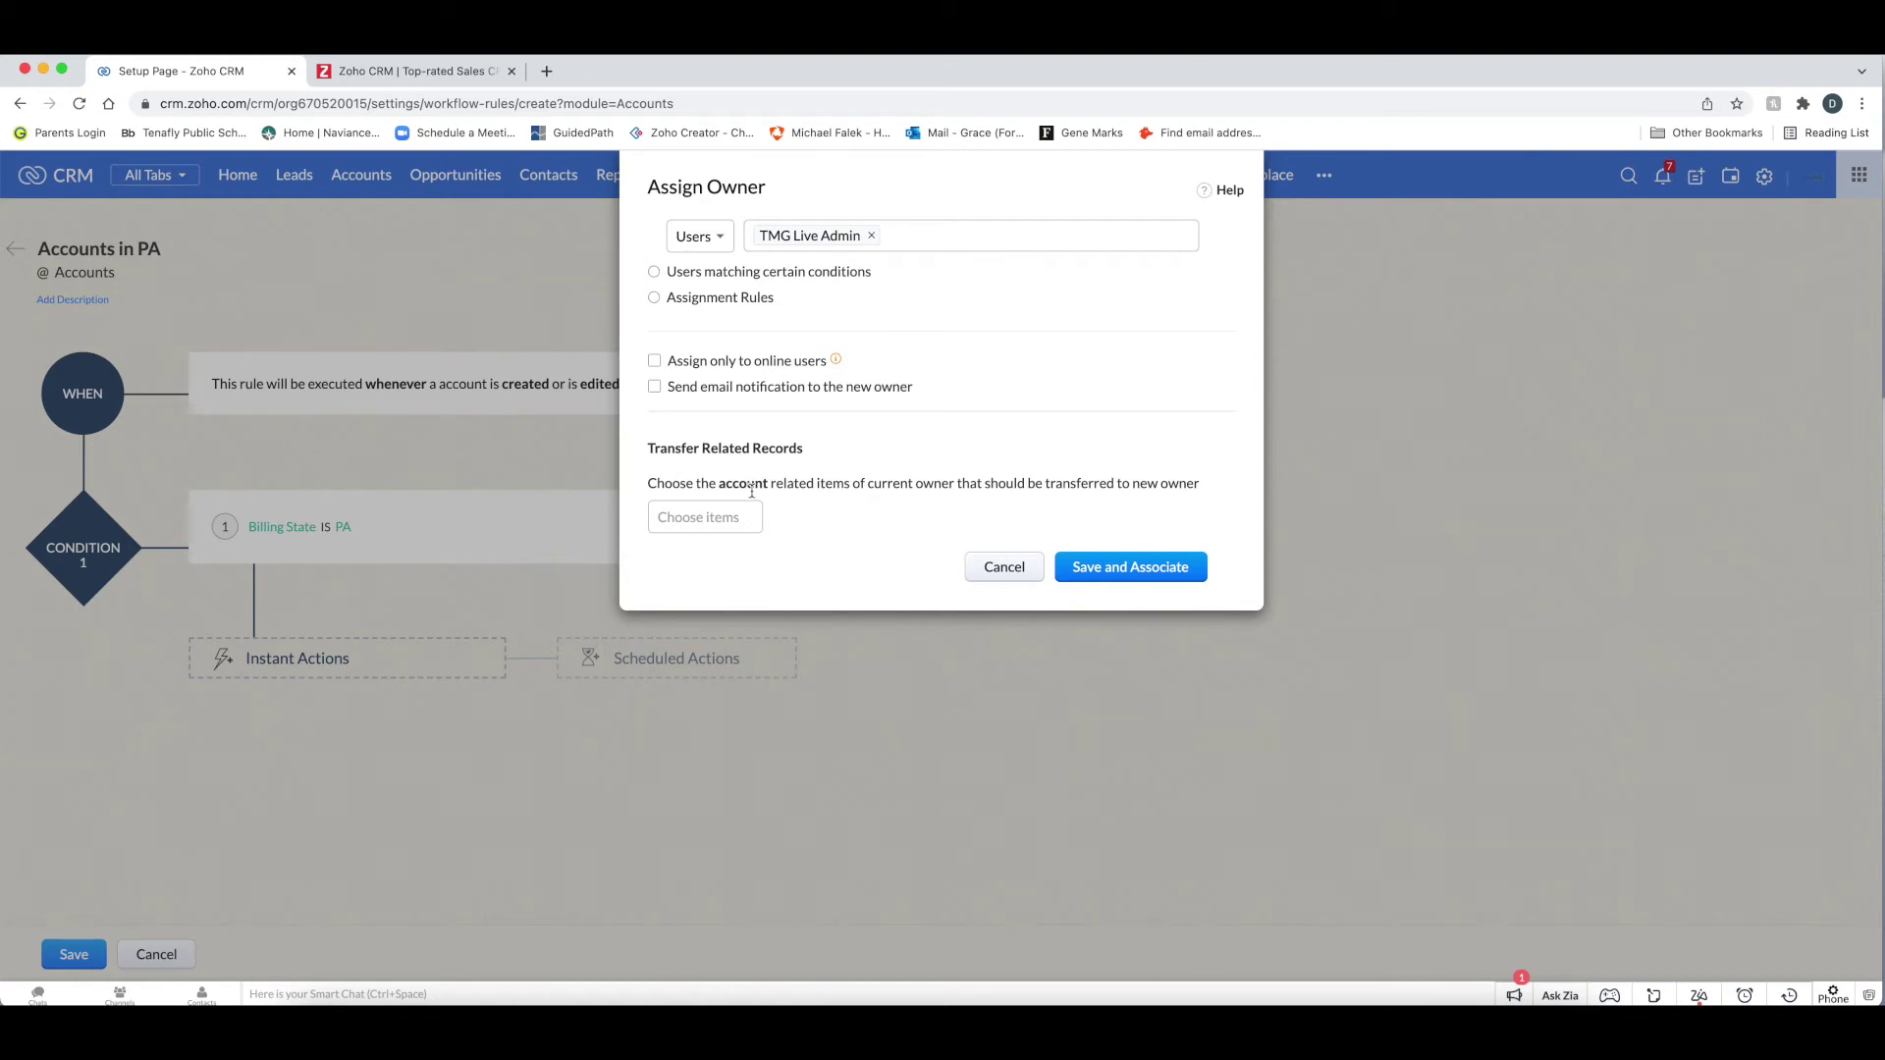
{"action": "left_click", "coordinate": [728, 520]}
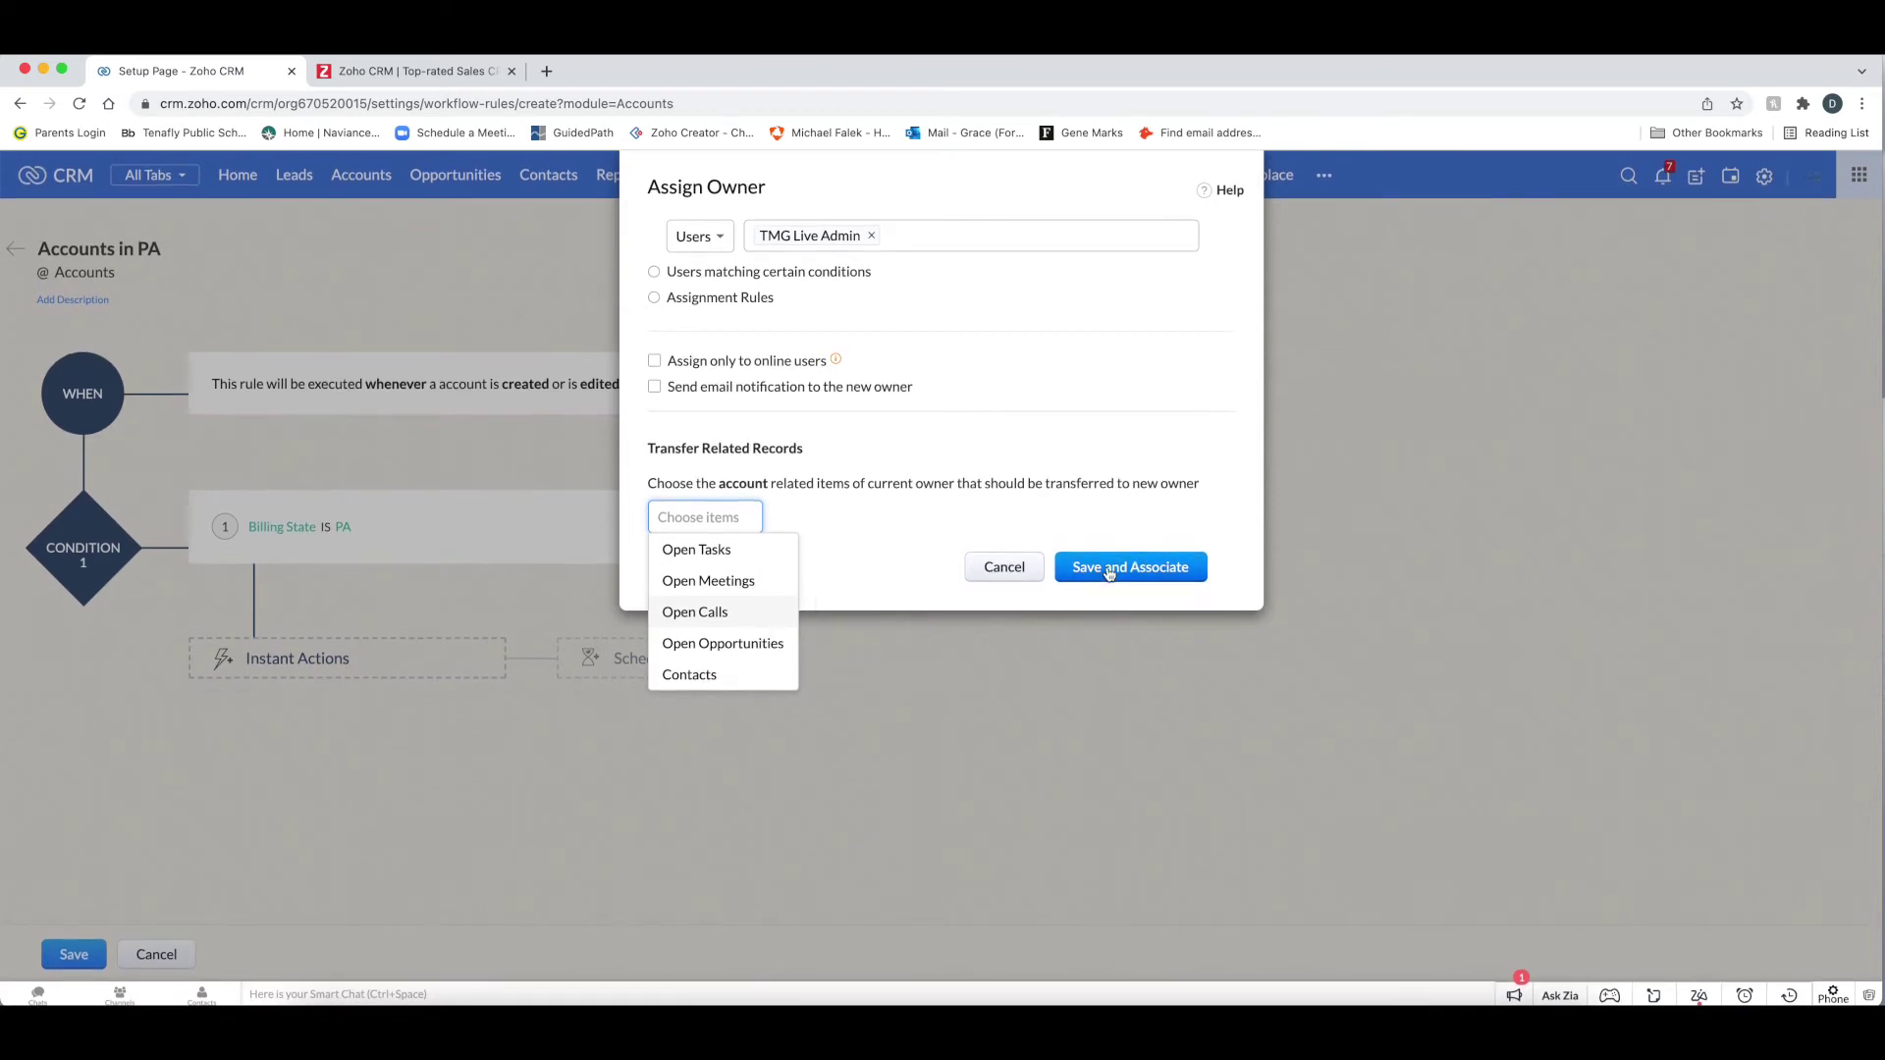
{"action": "left_click", "coordinate": [1006, 574]}
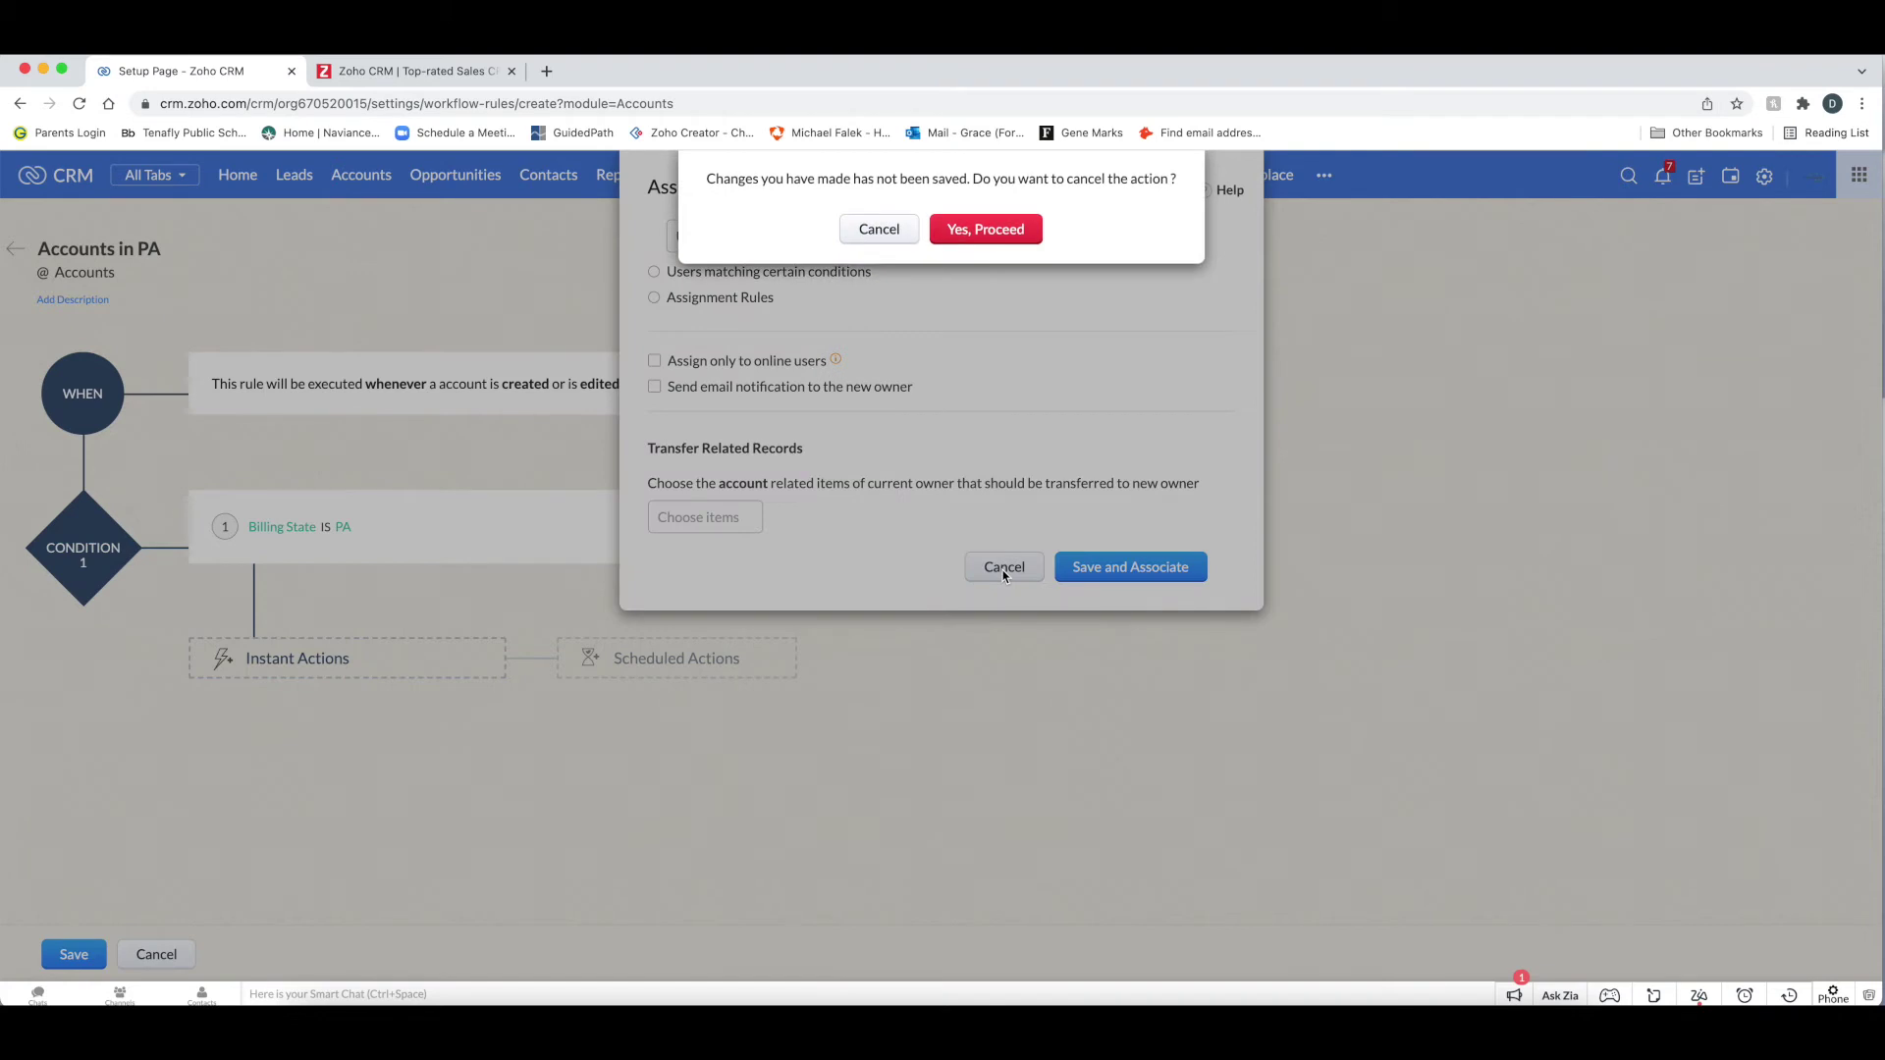
{"action": "left_click", "coordinate": [982, 232]}
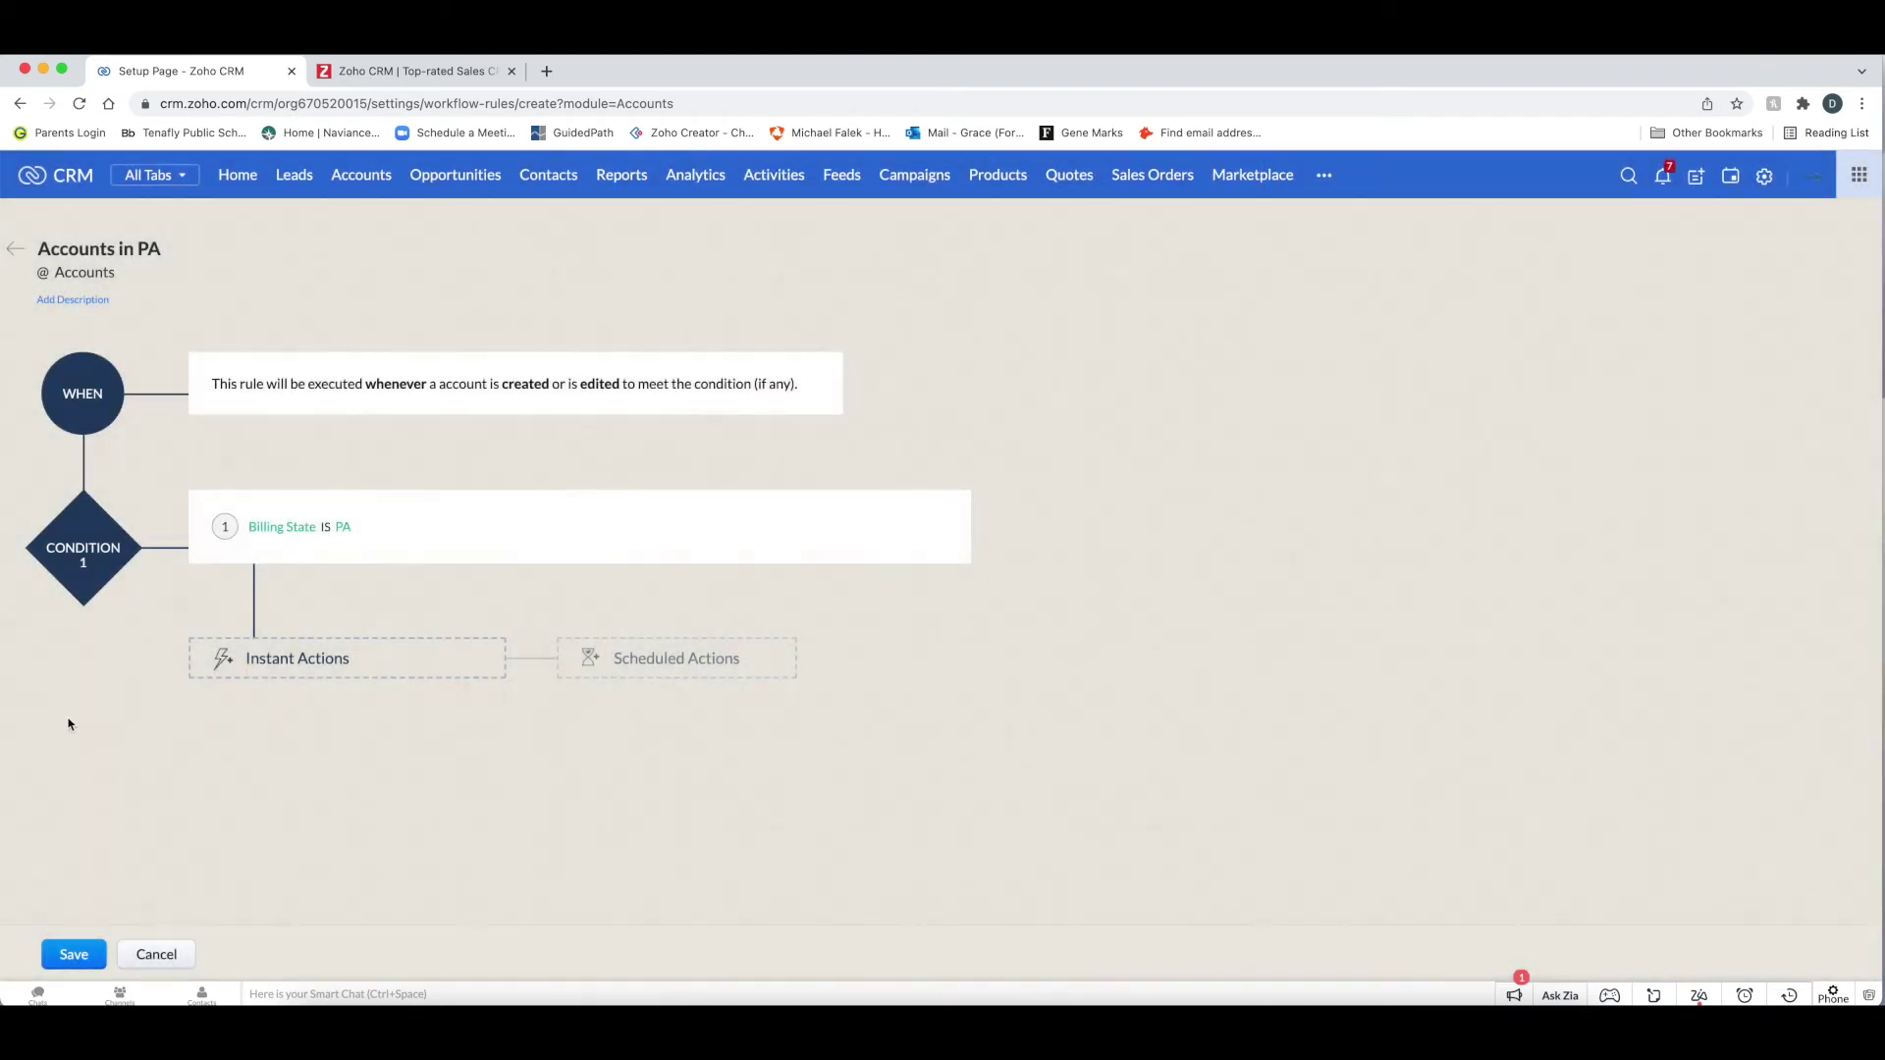
Start a new email notification as an instant action and review its available recipients and email templates
{"action": "left_click", "coordinate": [295, 665]}
{"action": "mouse_move", "coordinate": [270, 759]}
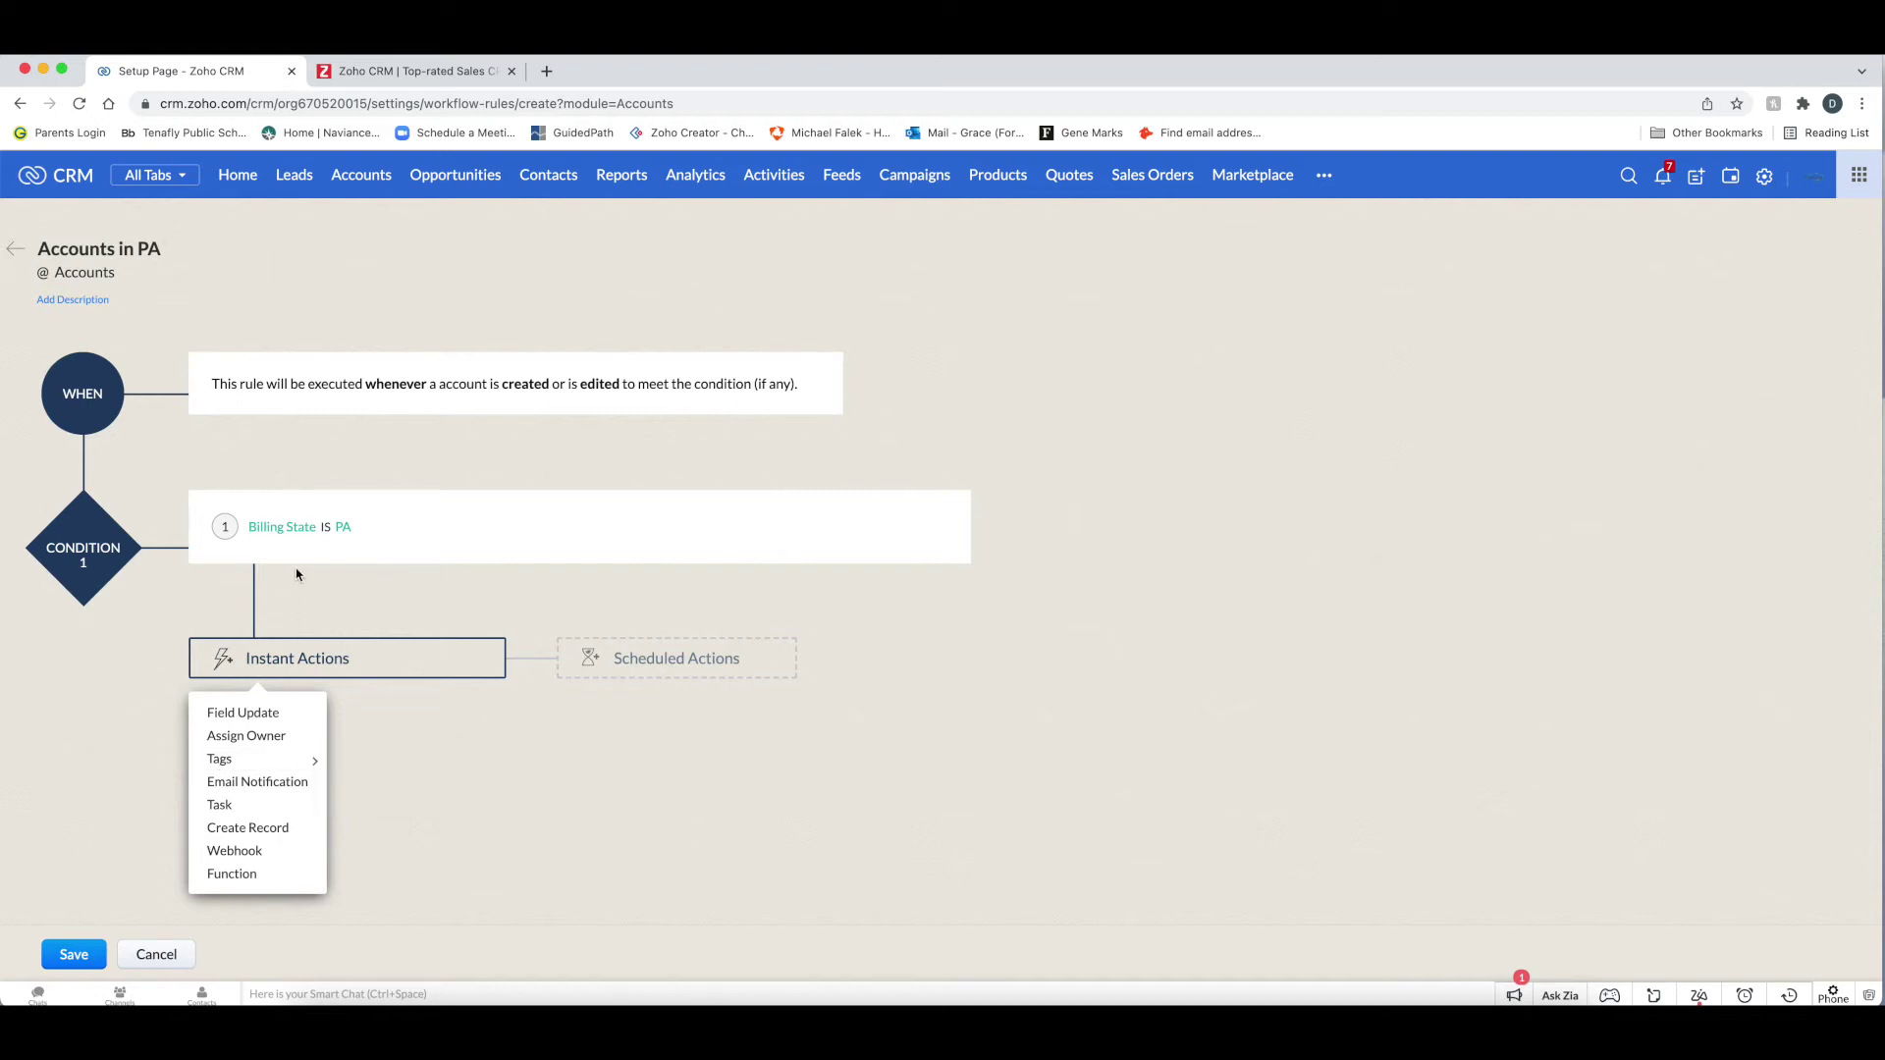
{"action": "left_click", "coordinate": [229, 784]}
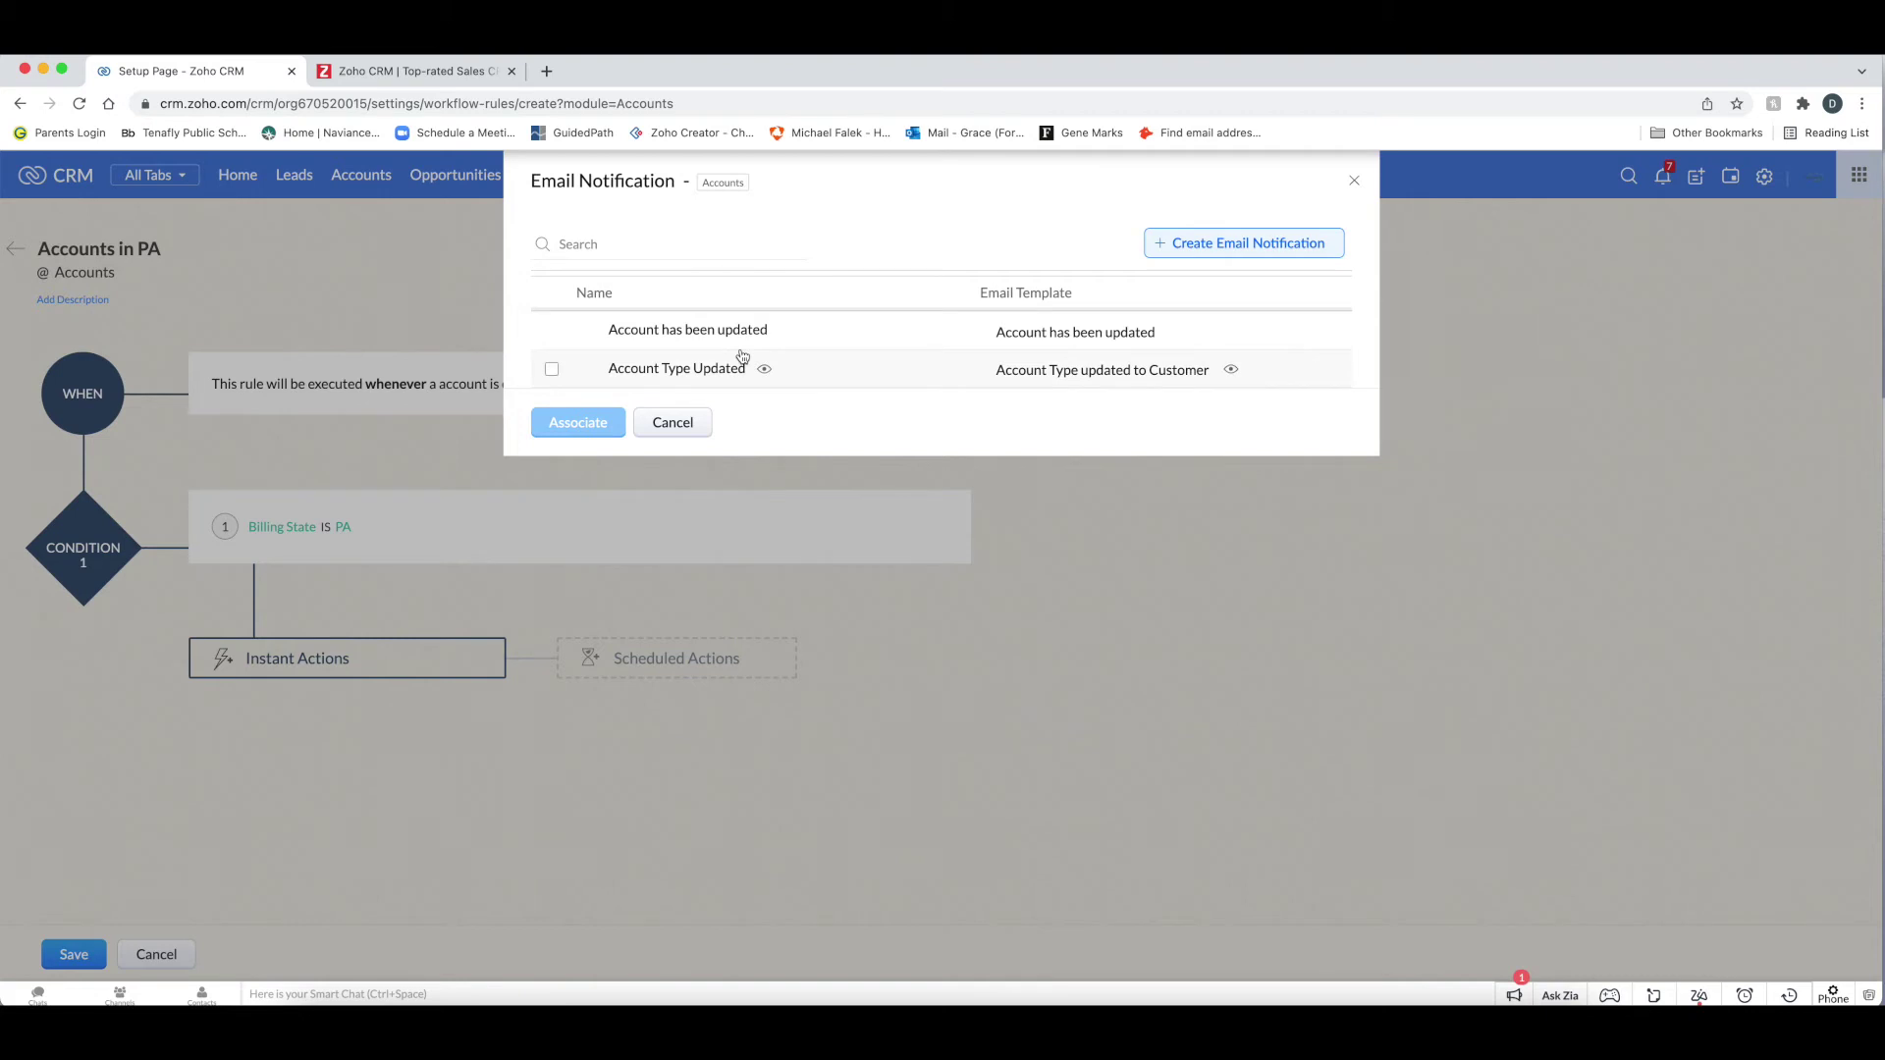
{"action": "left_click", "coordinate": [1184, 246]}
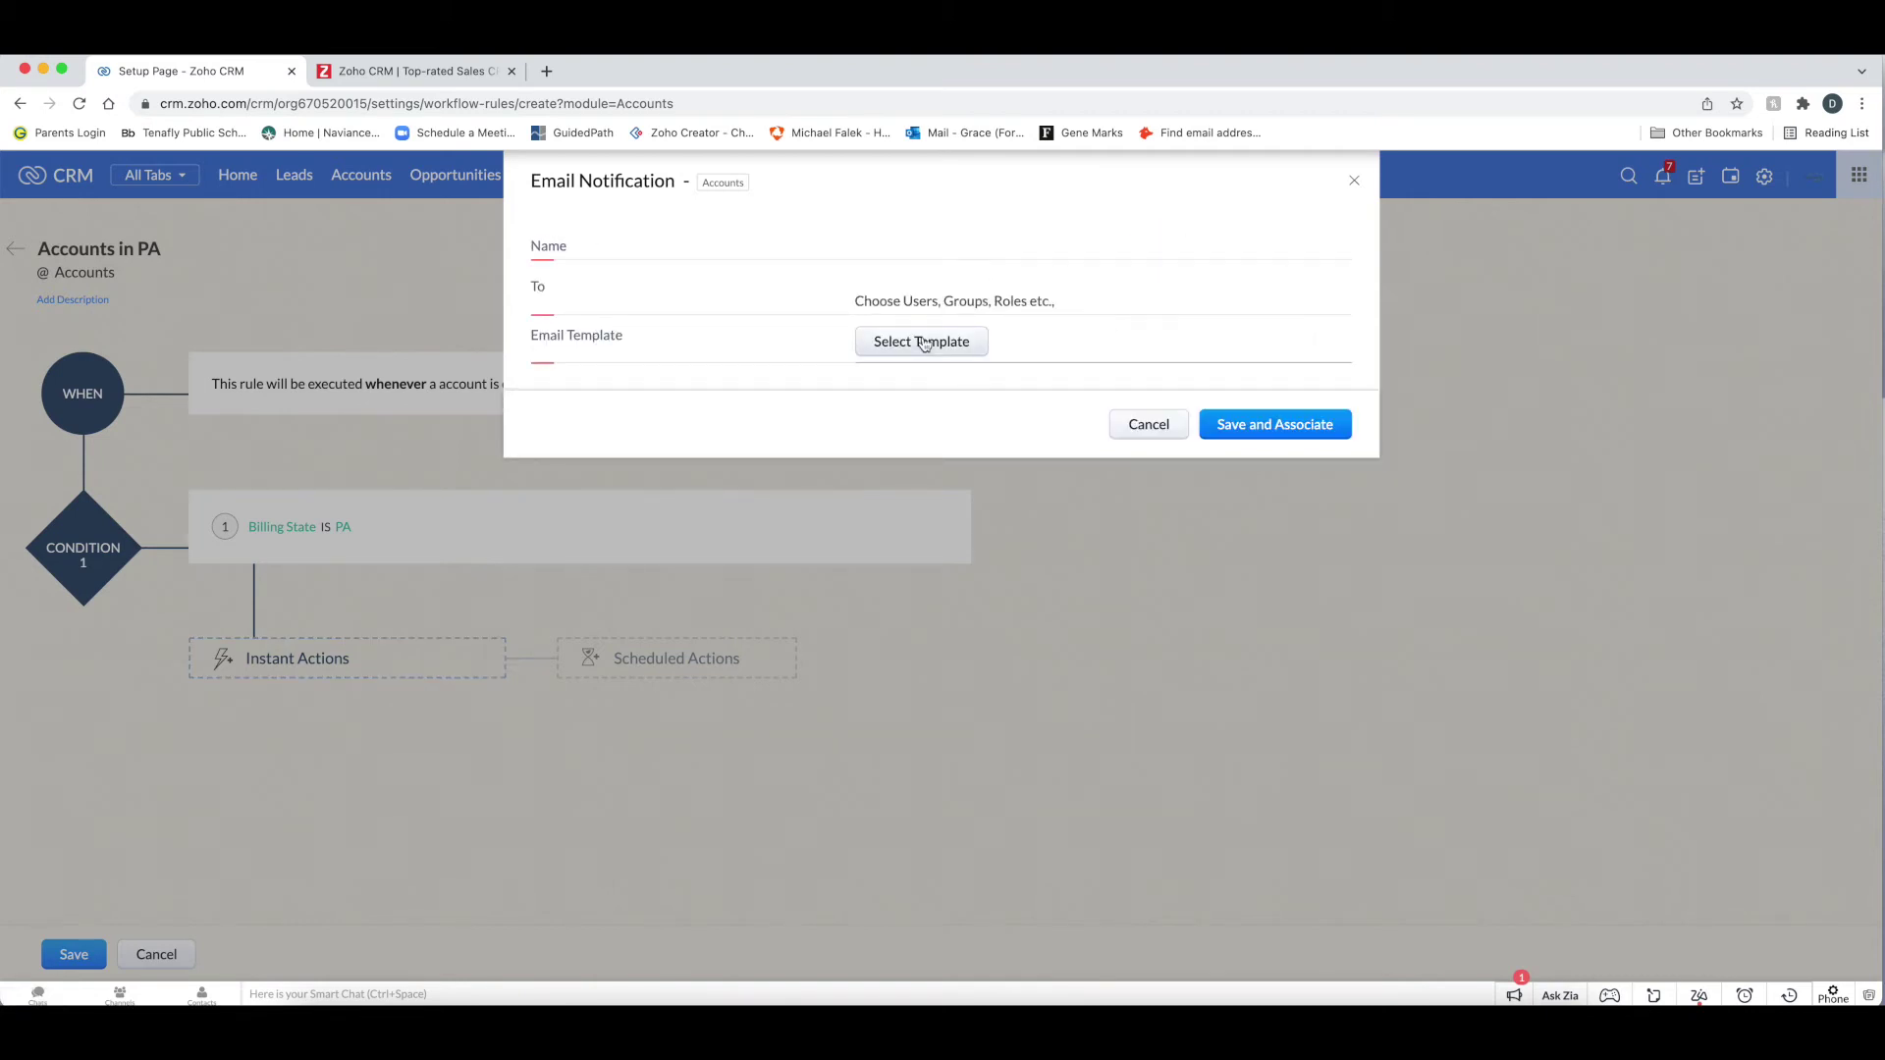
{"action": "left_click", "coordinate": [931, 304]}
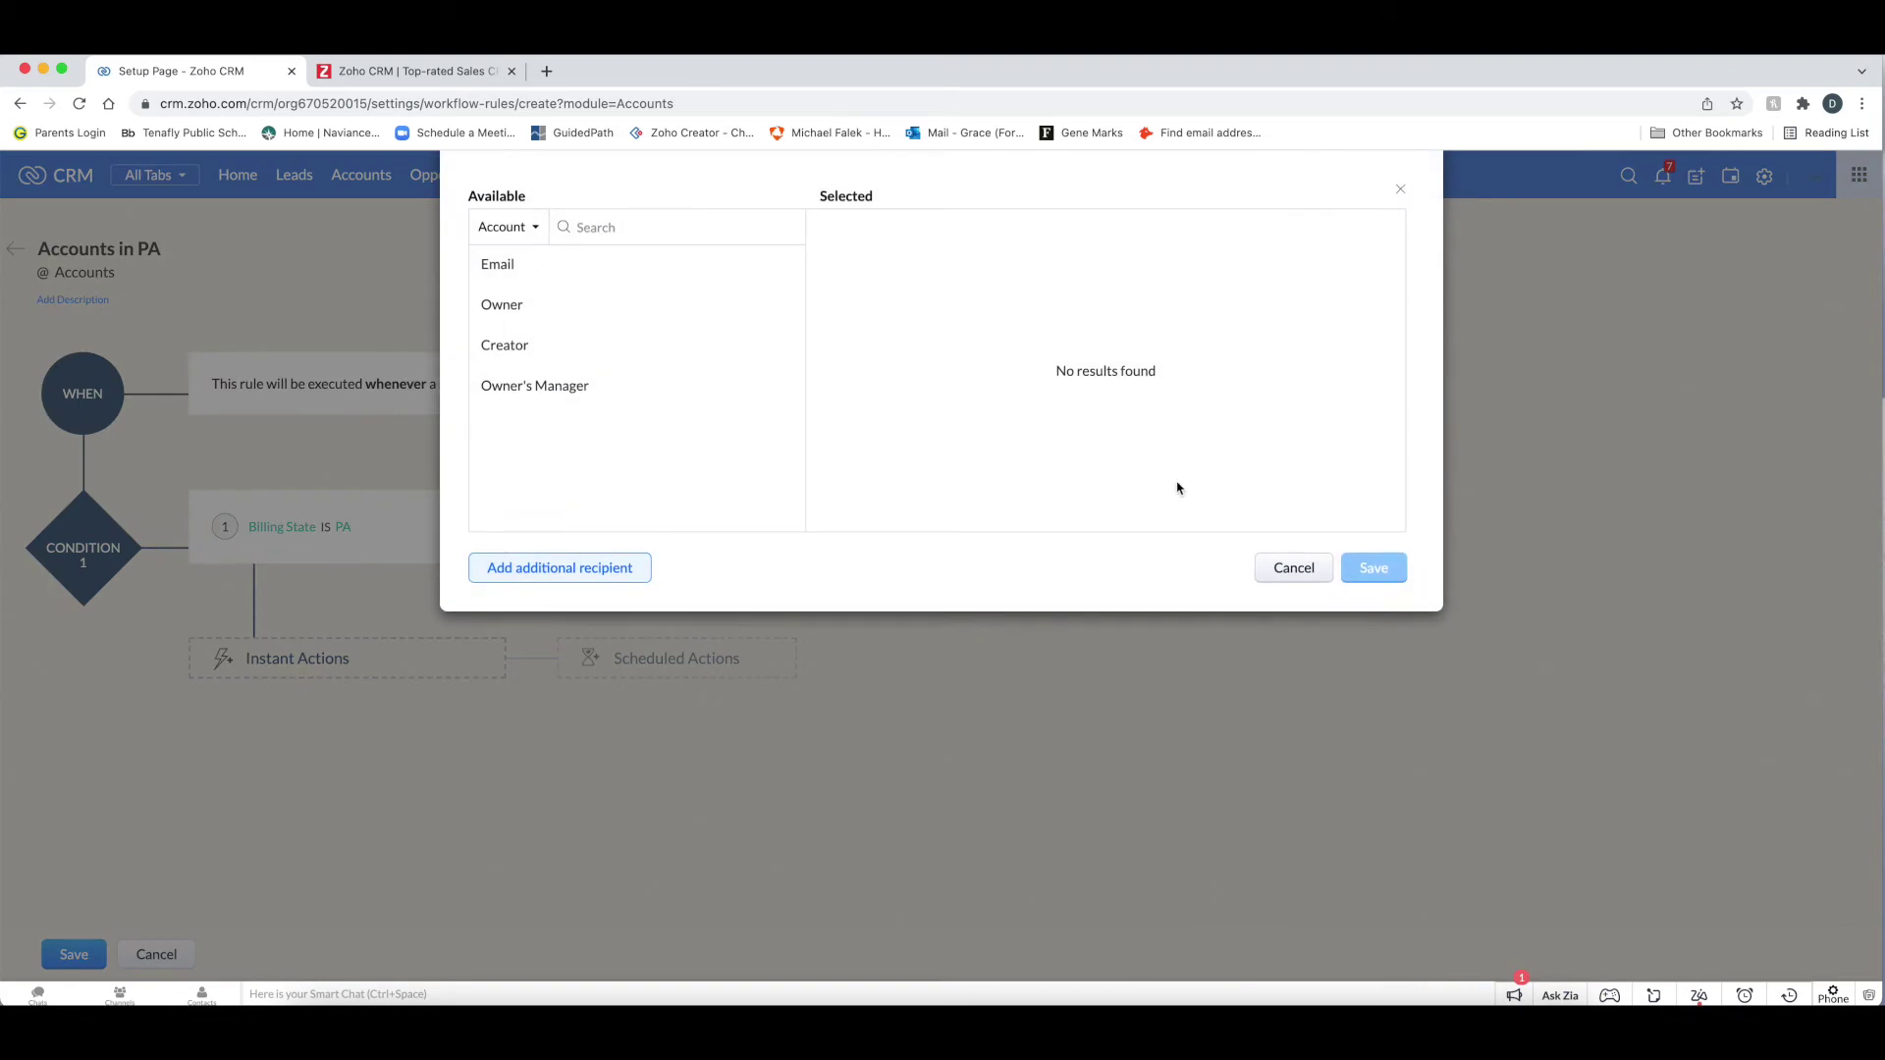
{"action": "left_click", "coordinate": [1288, 563]}
{"action": "left_click", "coordinate": [886, 342]}
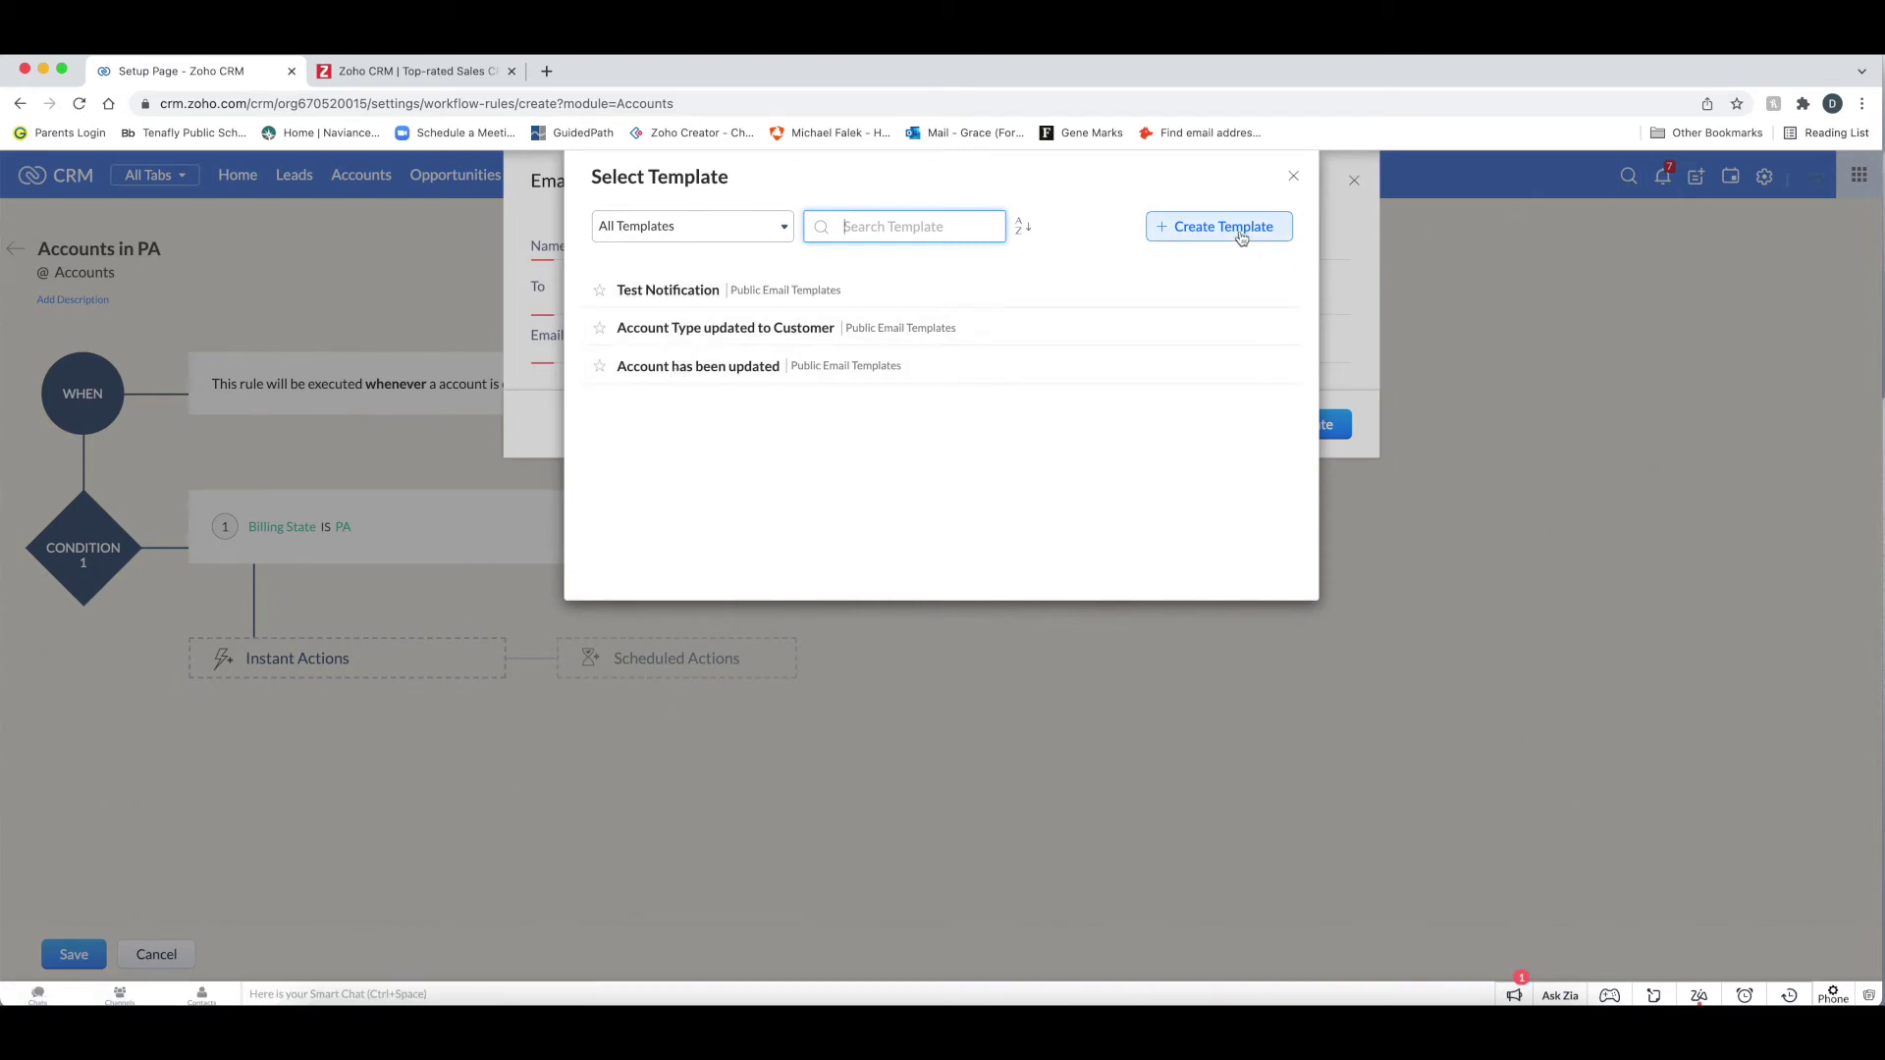
{"action": "left_click", "coordinate": [1293, 177]}
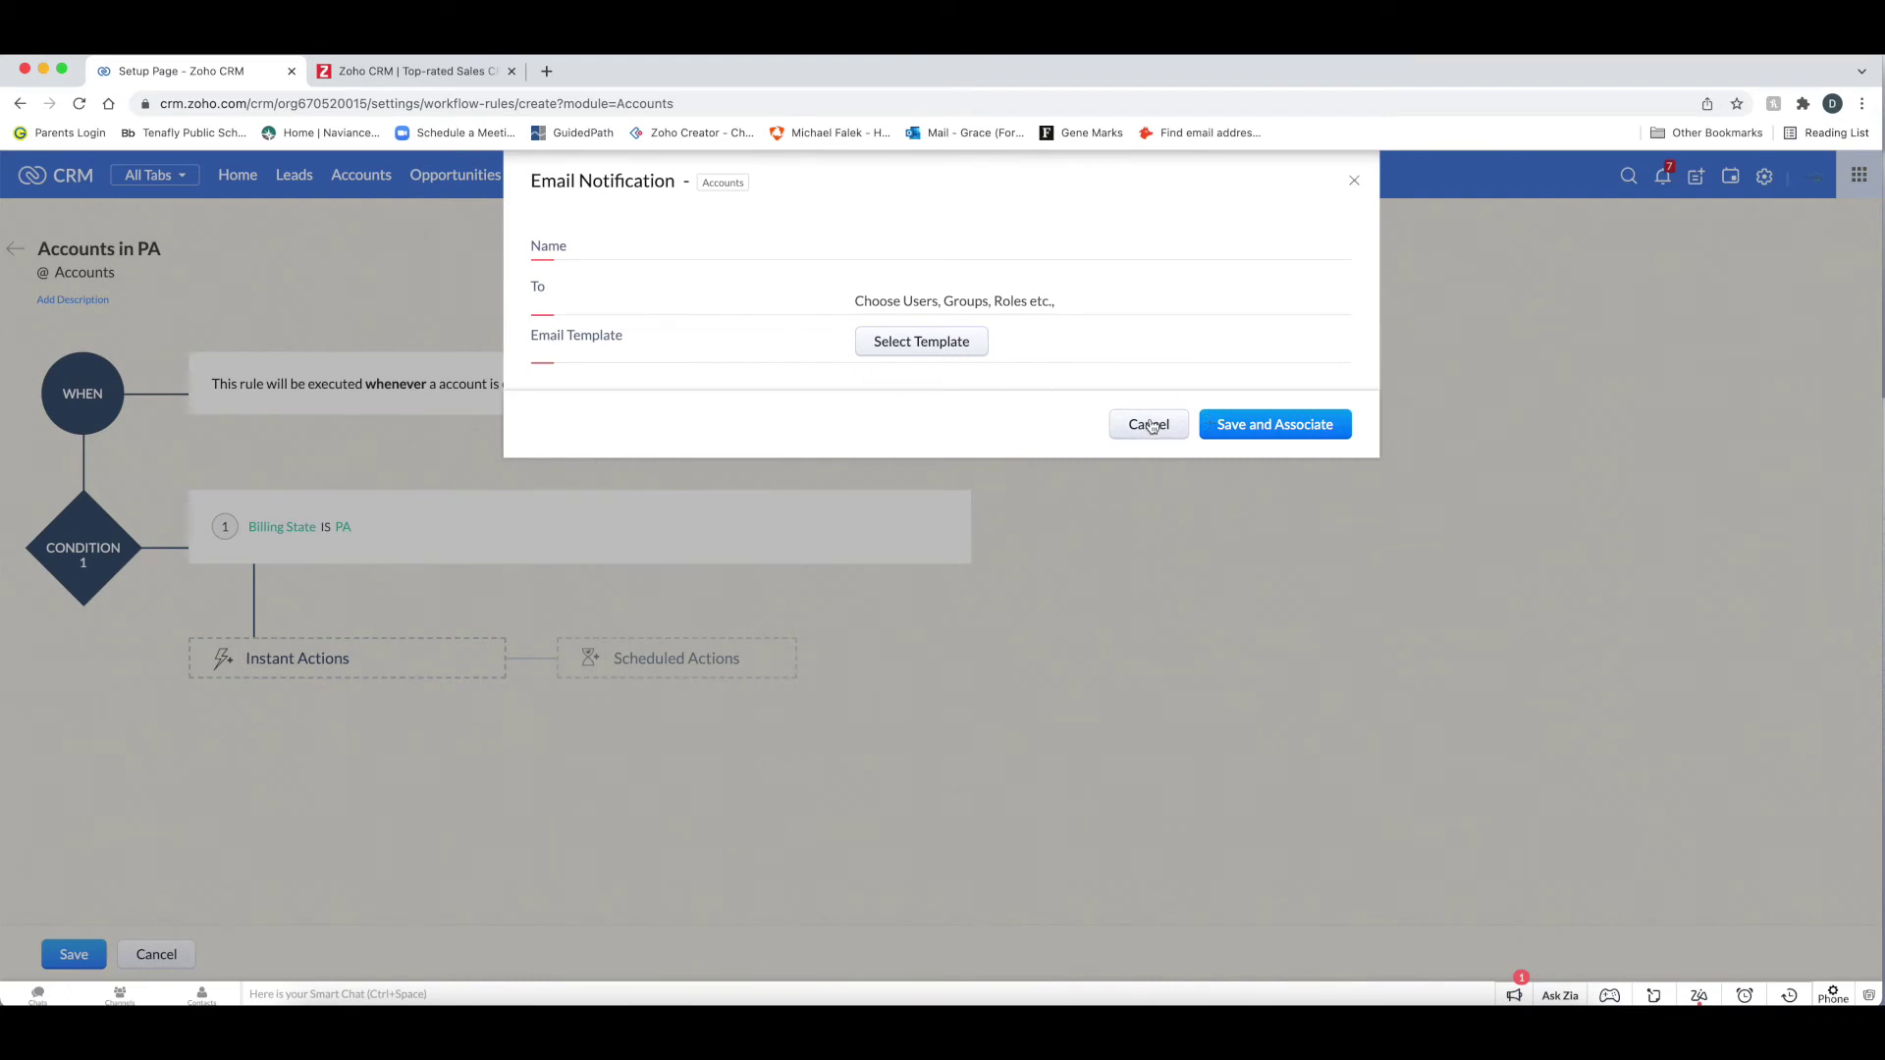
Select the "Test Notification" template and add the account's Email as the notification's recipient
{"action": "left_click", "coordinate": [919, 342]}
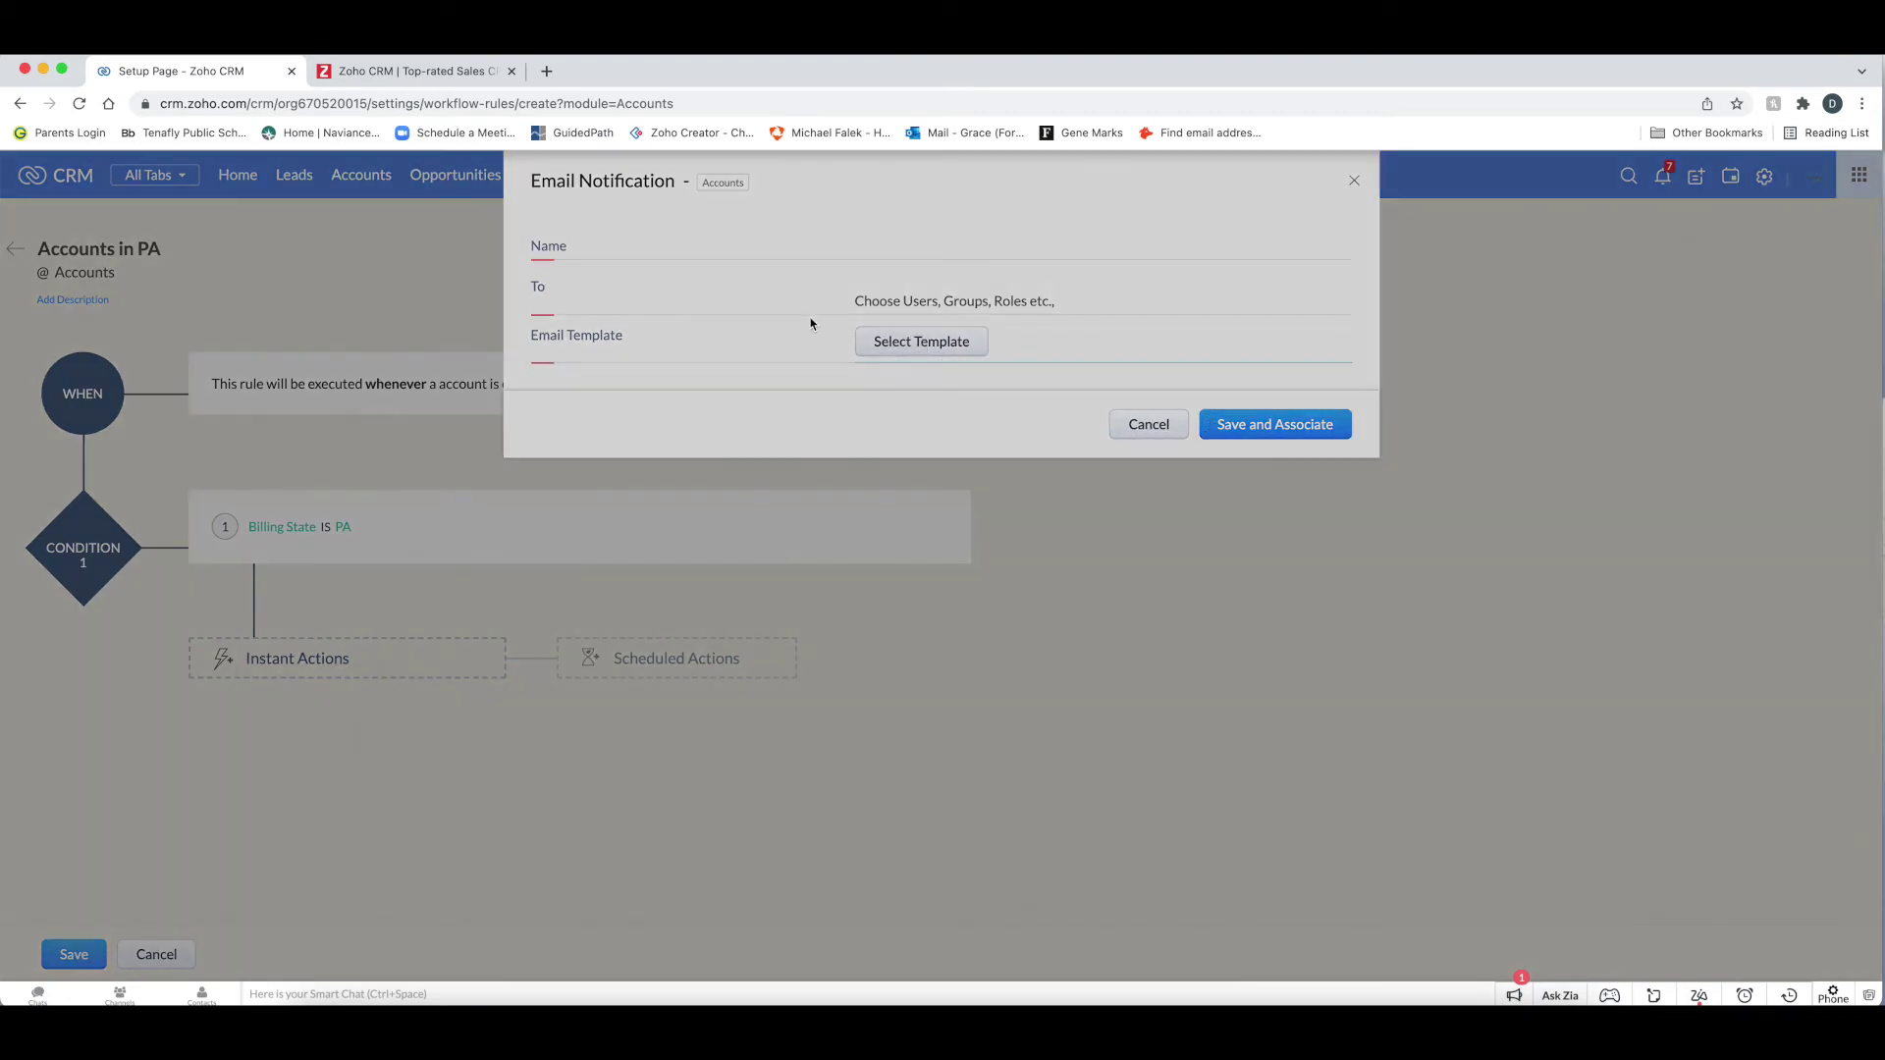
{"action": "left_click", "coordinate": [663, 292]}
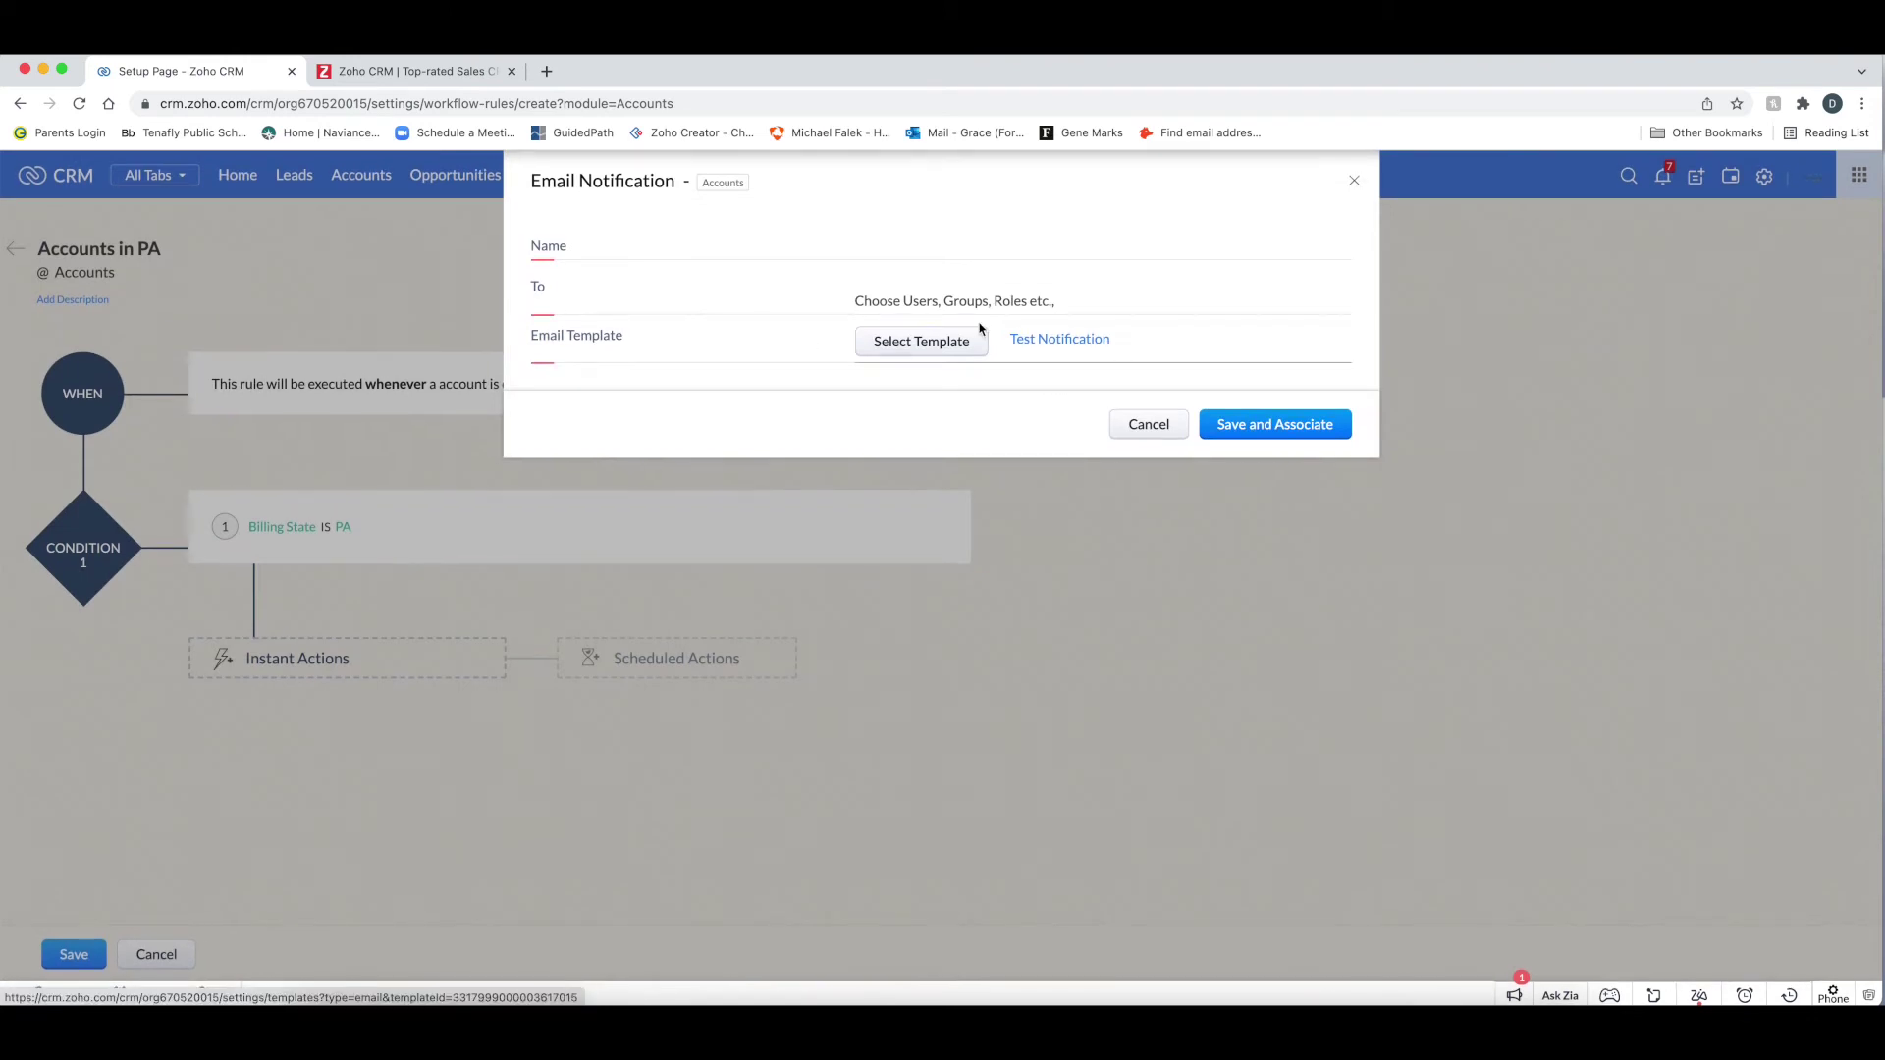
{"action": "left_click", "coordinate": [927, 305]}
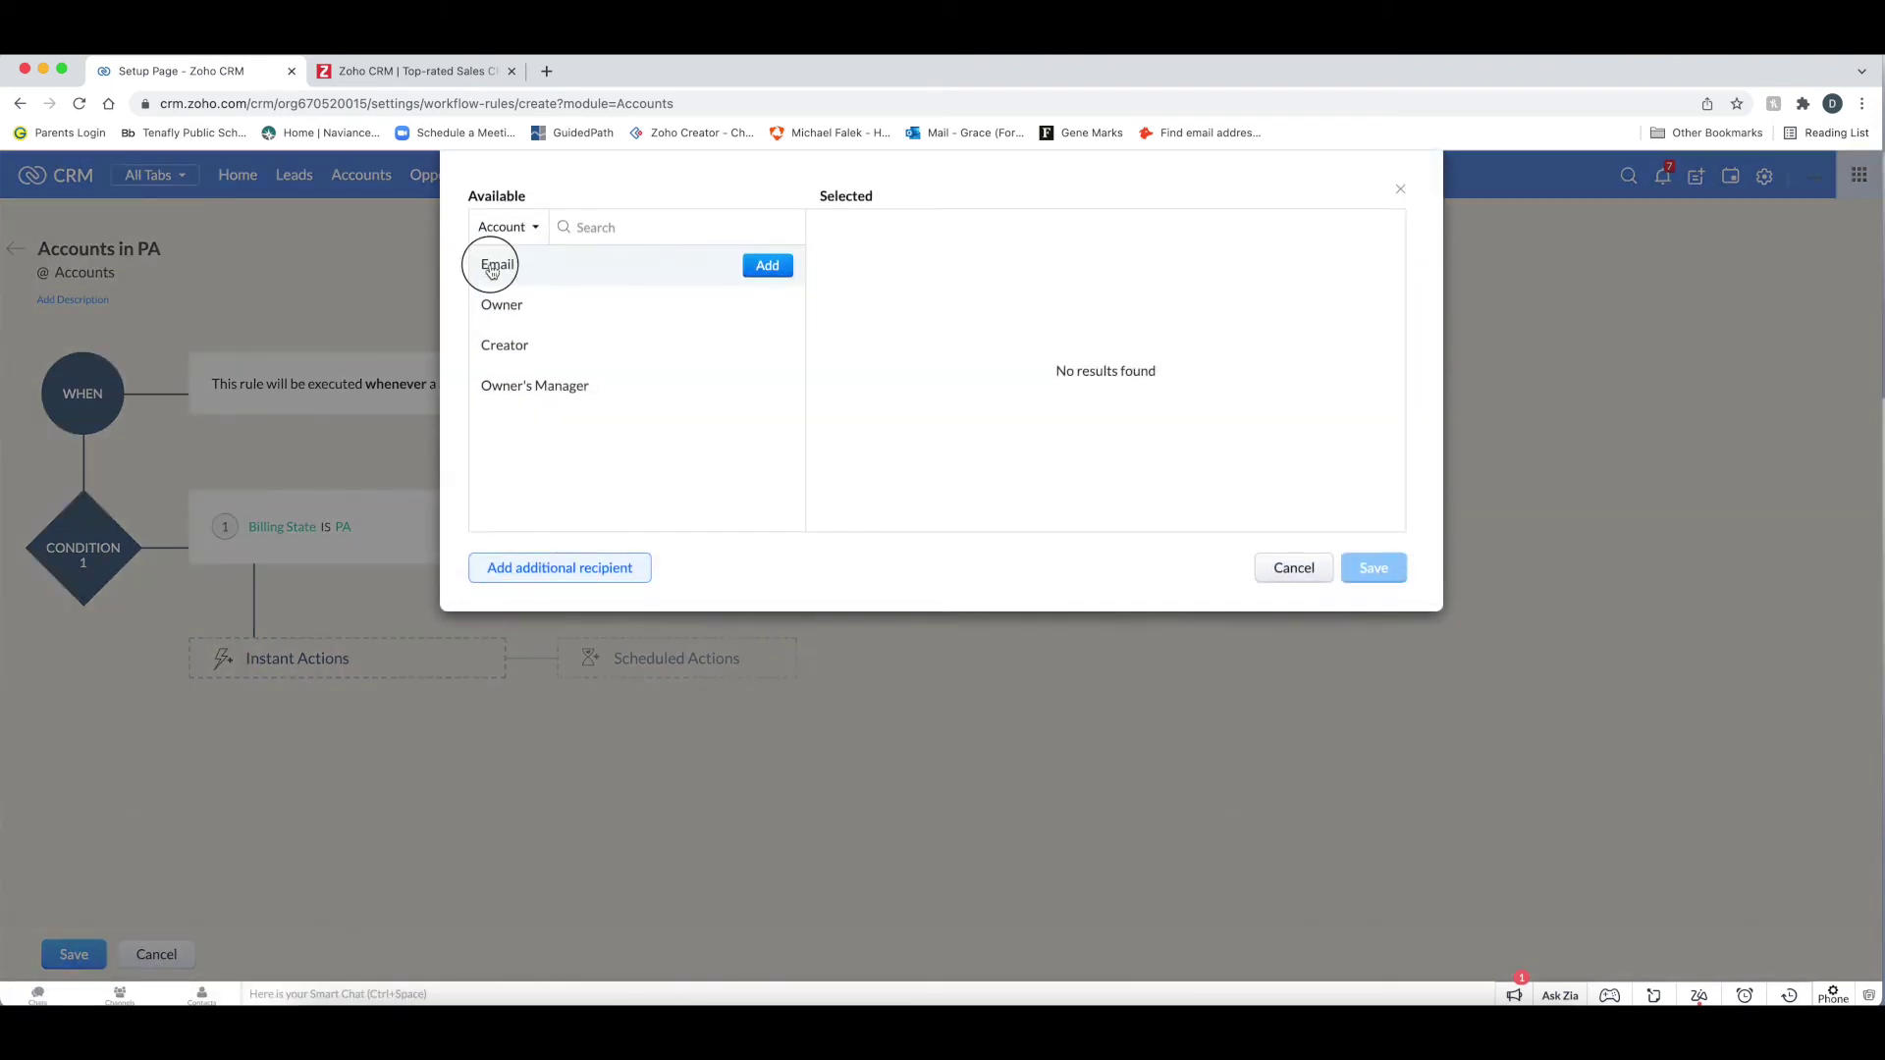
{"action": "left_click", "coordinate": [497, 262]}
{"action": "left_click", "coordinate": [1368, 571]}
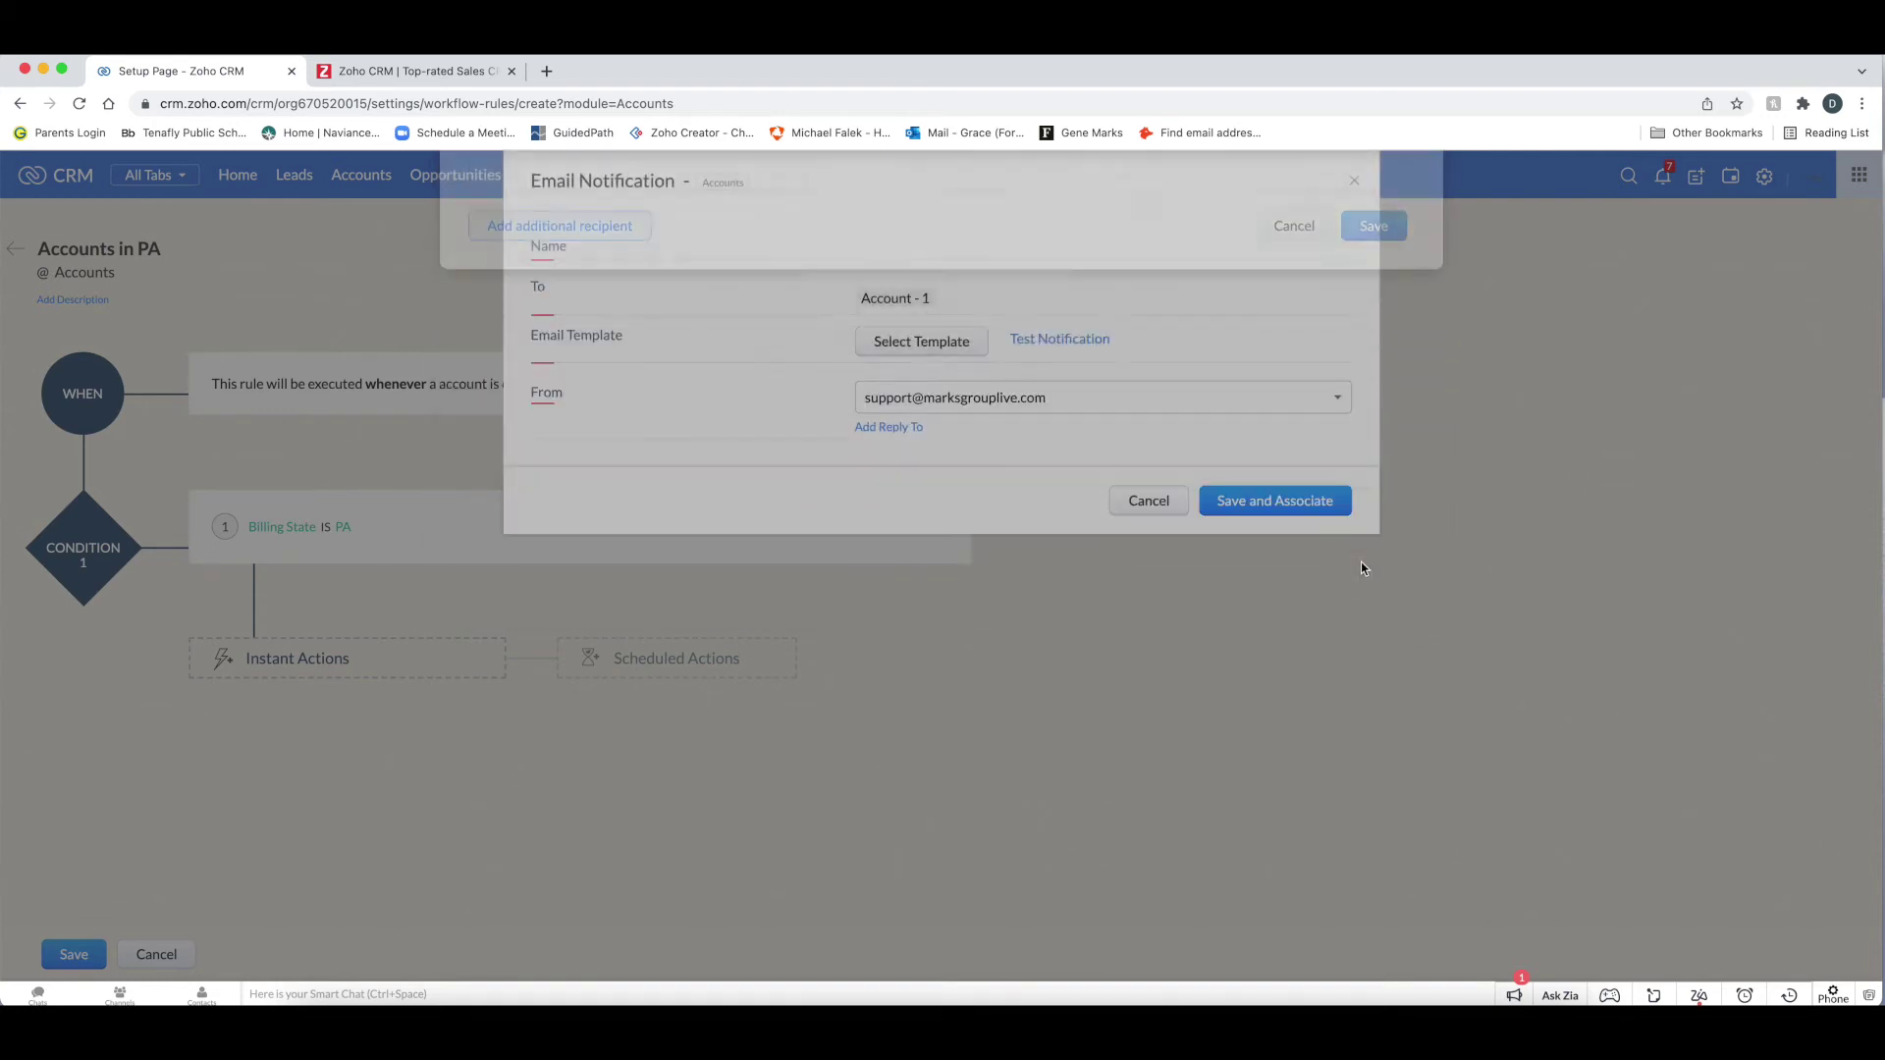
Review the available sender addresses, and cancel the new email notification without associating one with the rule
{"action": "left_click", "coordinate": [924, 408]}
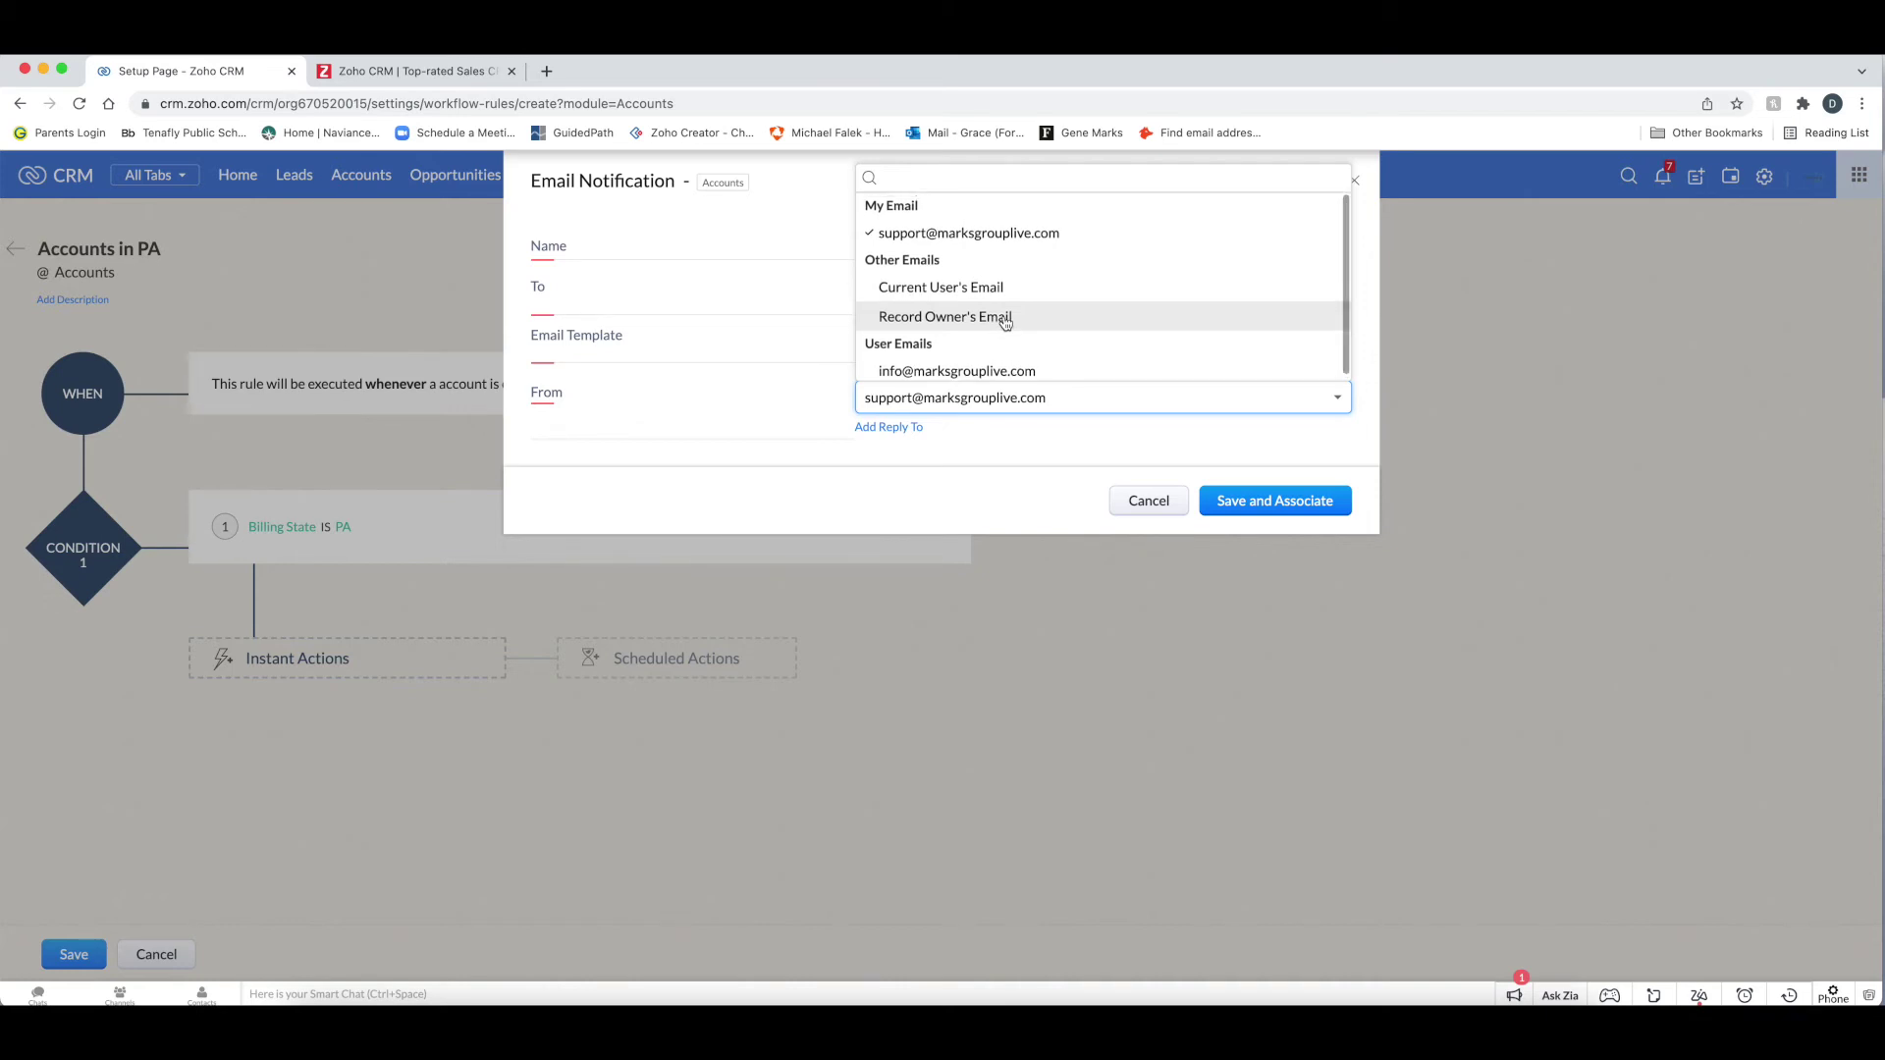
{"action": "left_click", "coordinate": [1149, 505]}
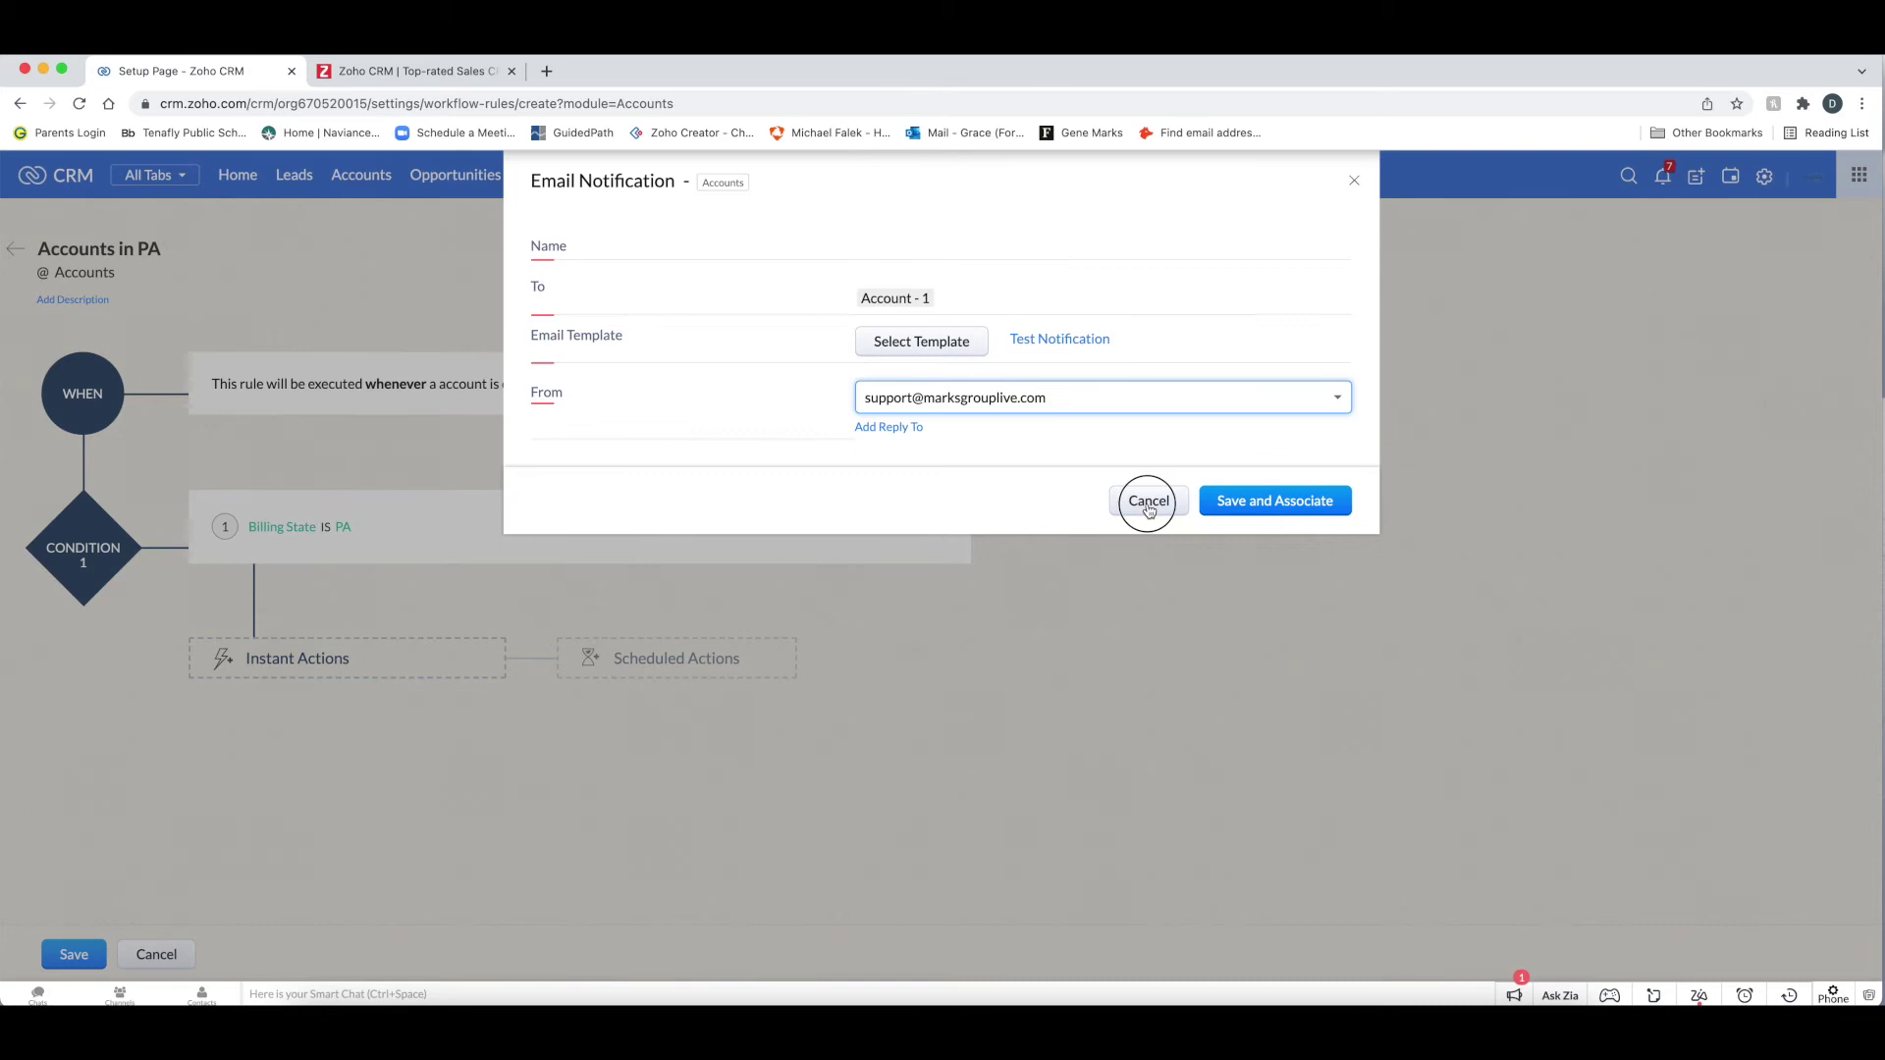
{"action": "left_click", "coordinate": [1149, 502]}
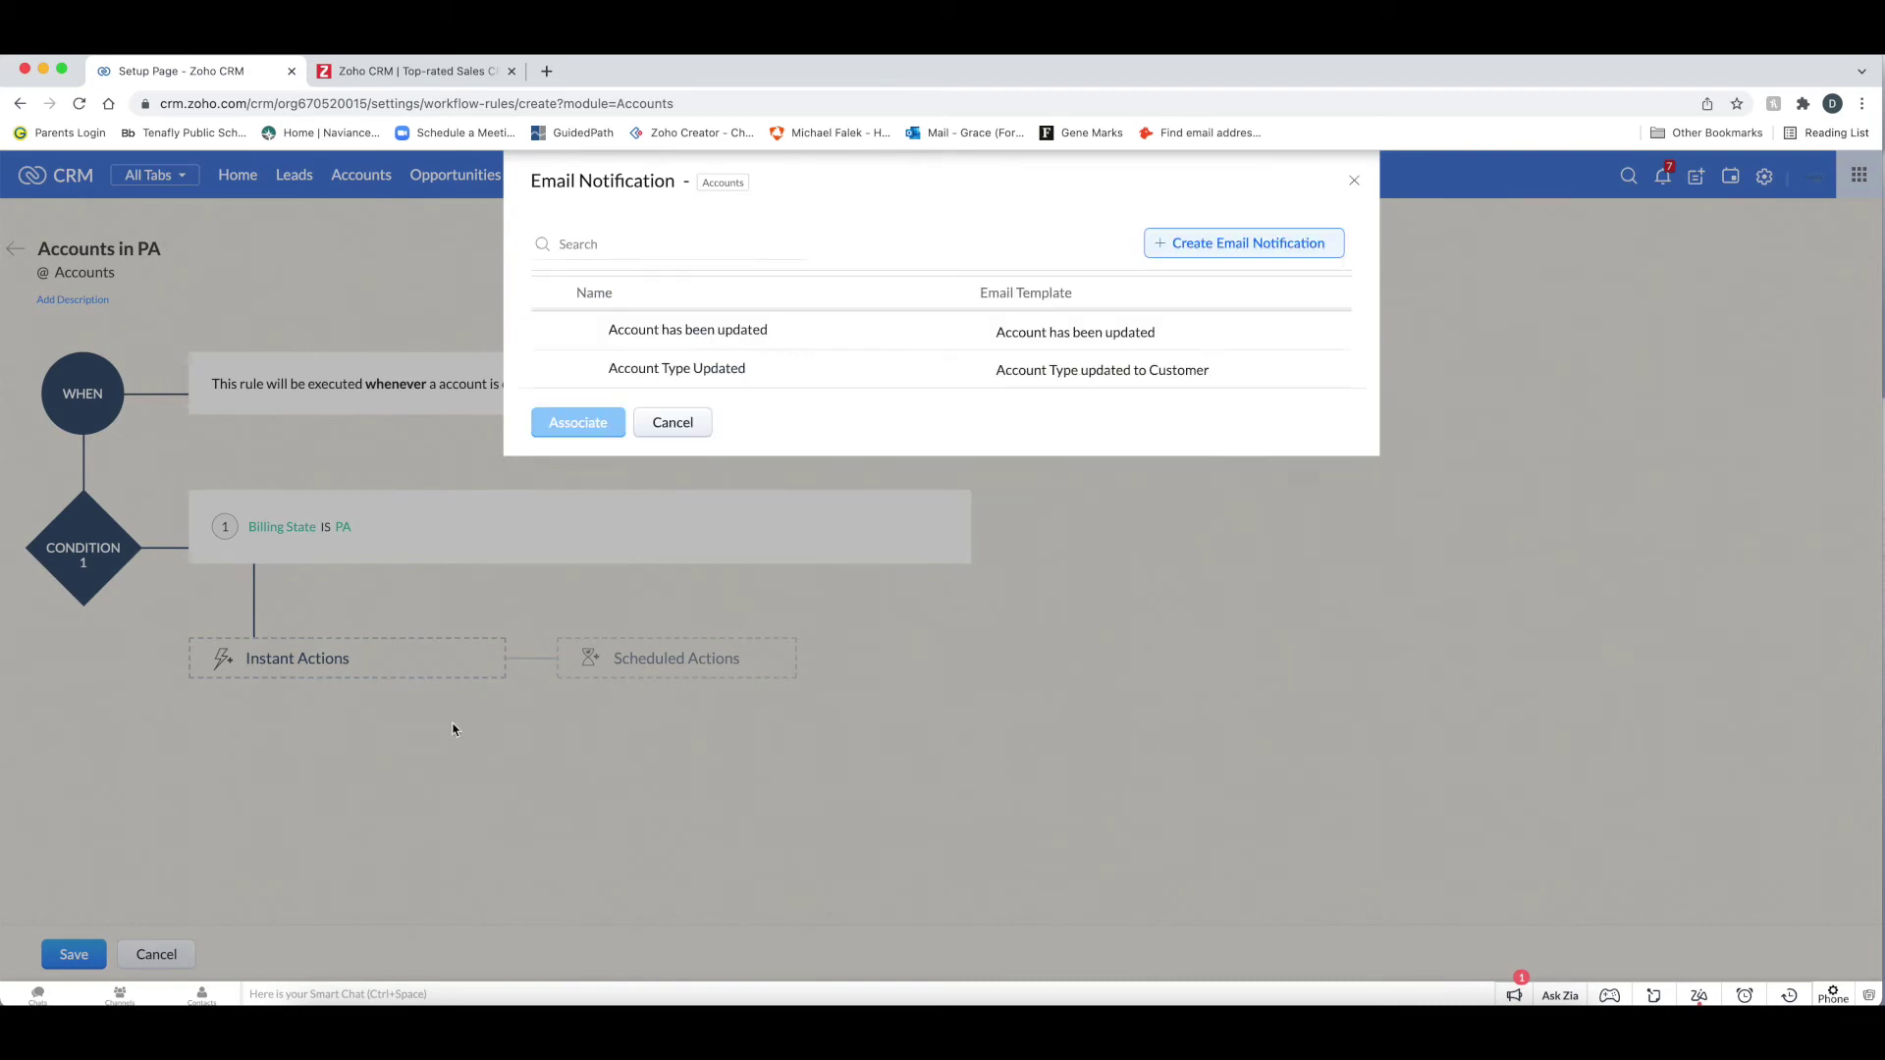
{"action": "left_click", "coordinate": [673, 422]}
Start a new task as an instant action and review its due date reference and status options
{"action": "left_click", "coordinate": [278, 669]}
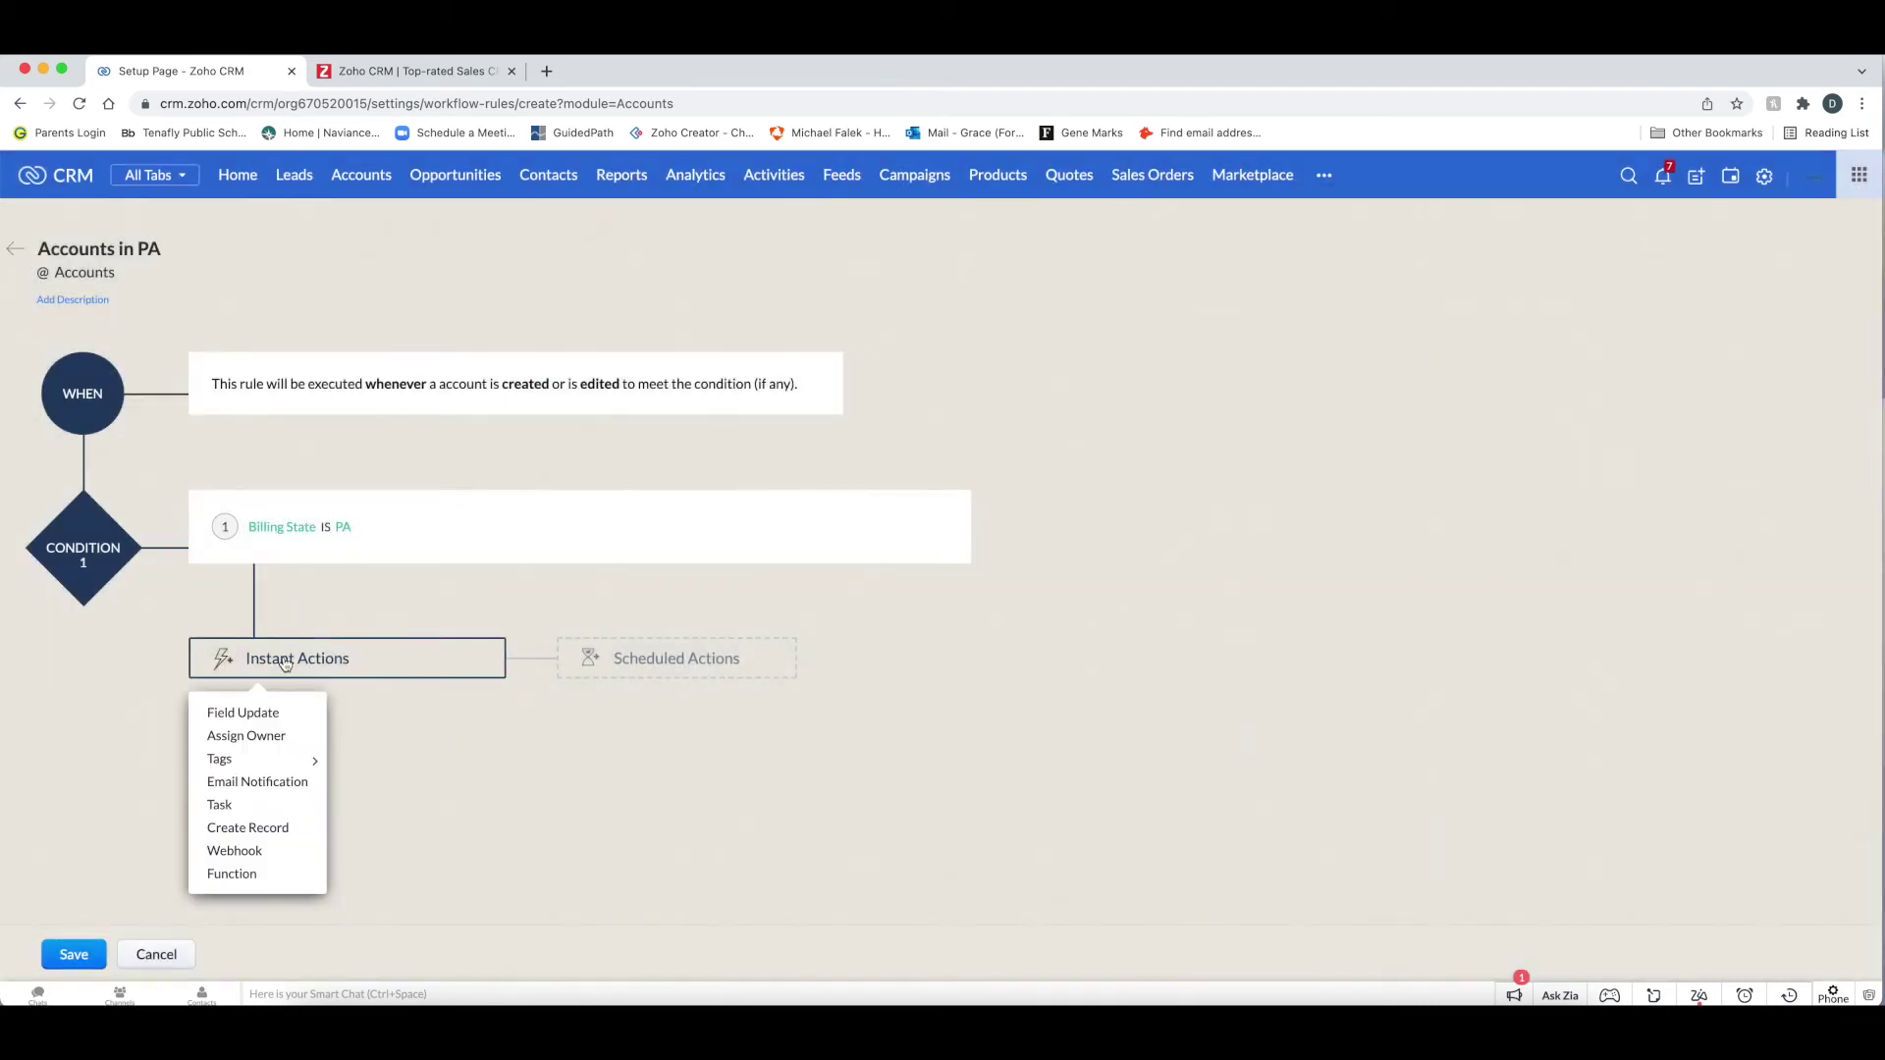
{"action": "left_click", "coordinate": [222, 805]}
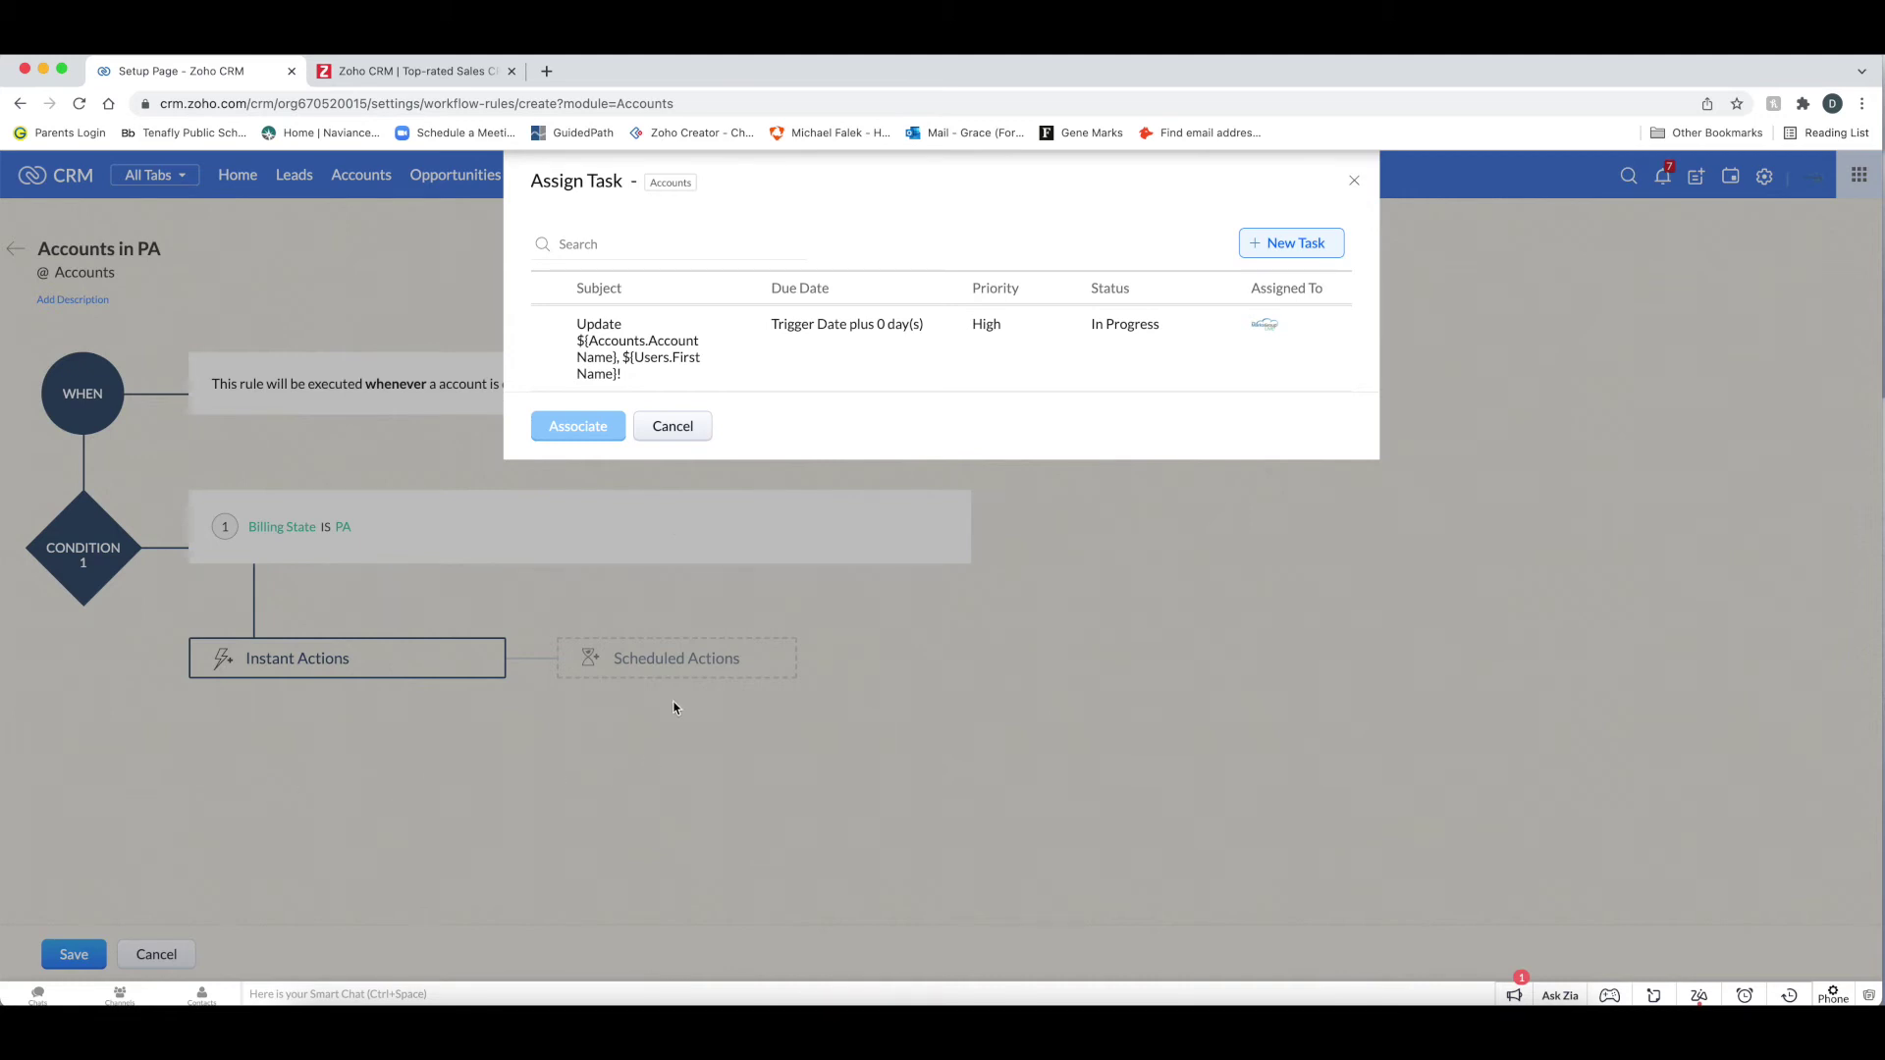
{"action": "left_click", "coordinate": [1275, 250]}
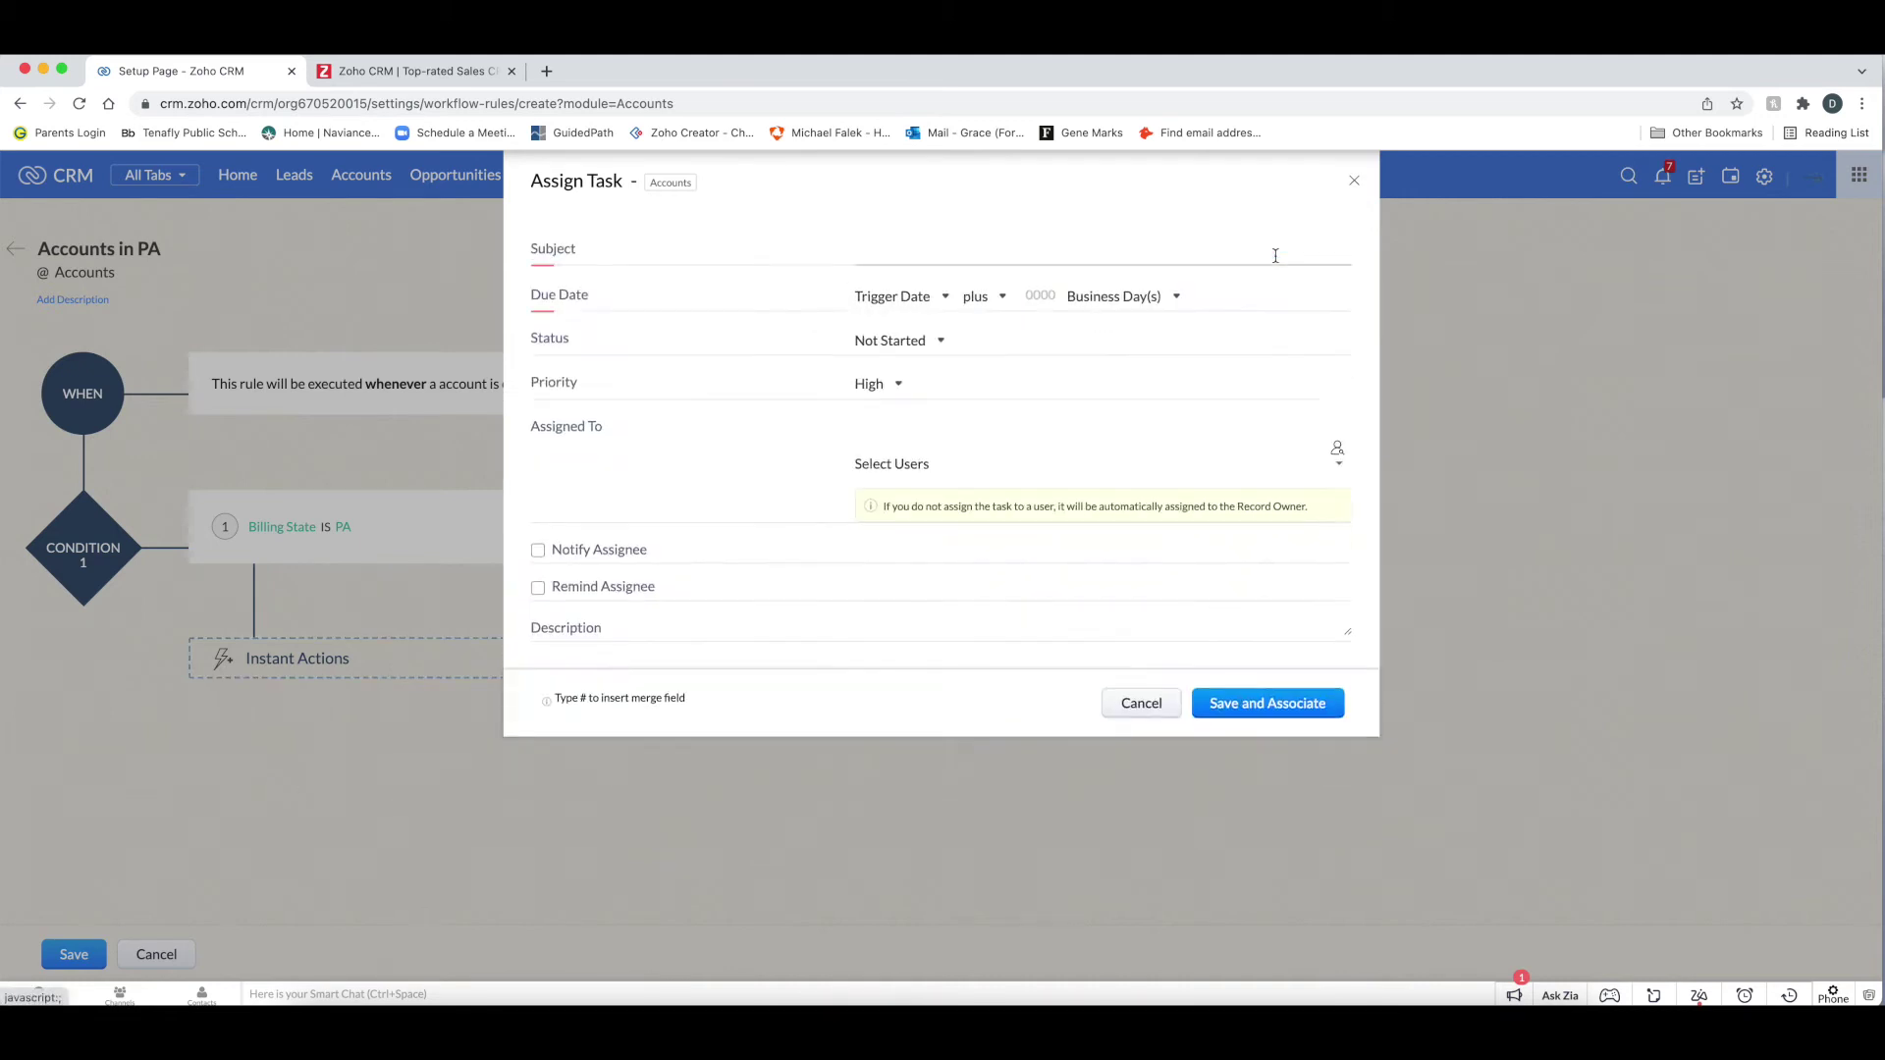
{"action": "left_click", "coordinate": [942, 299]}
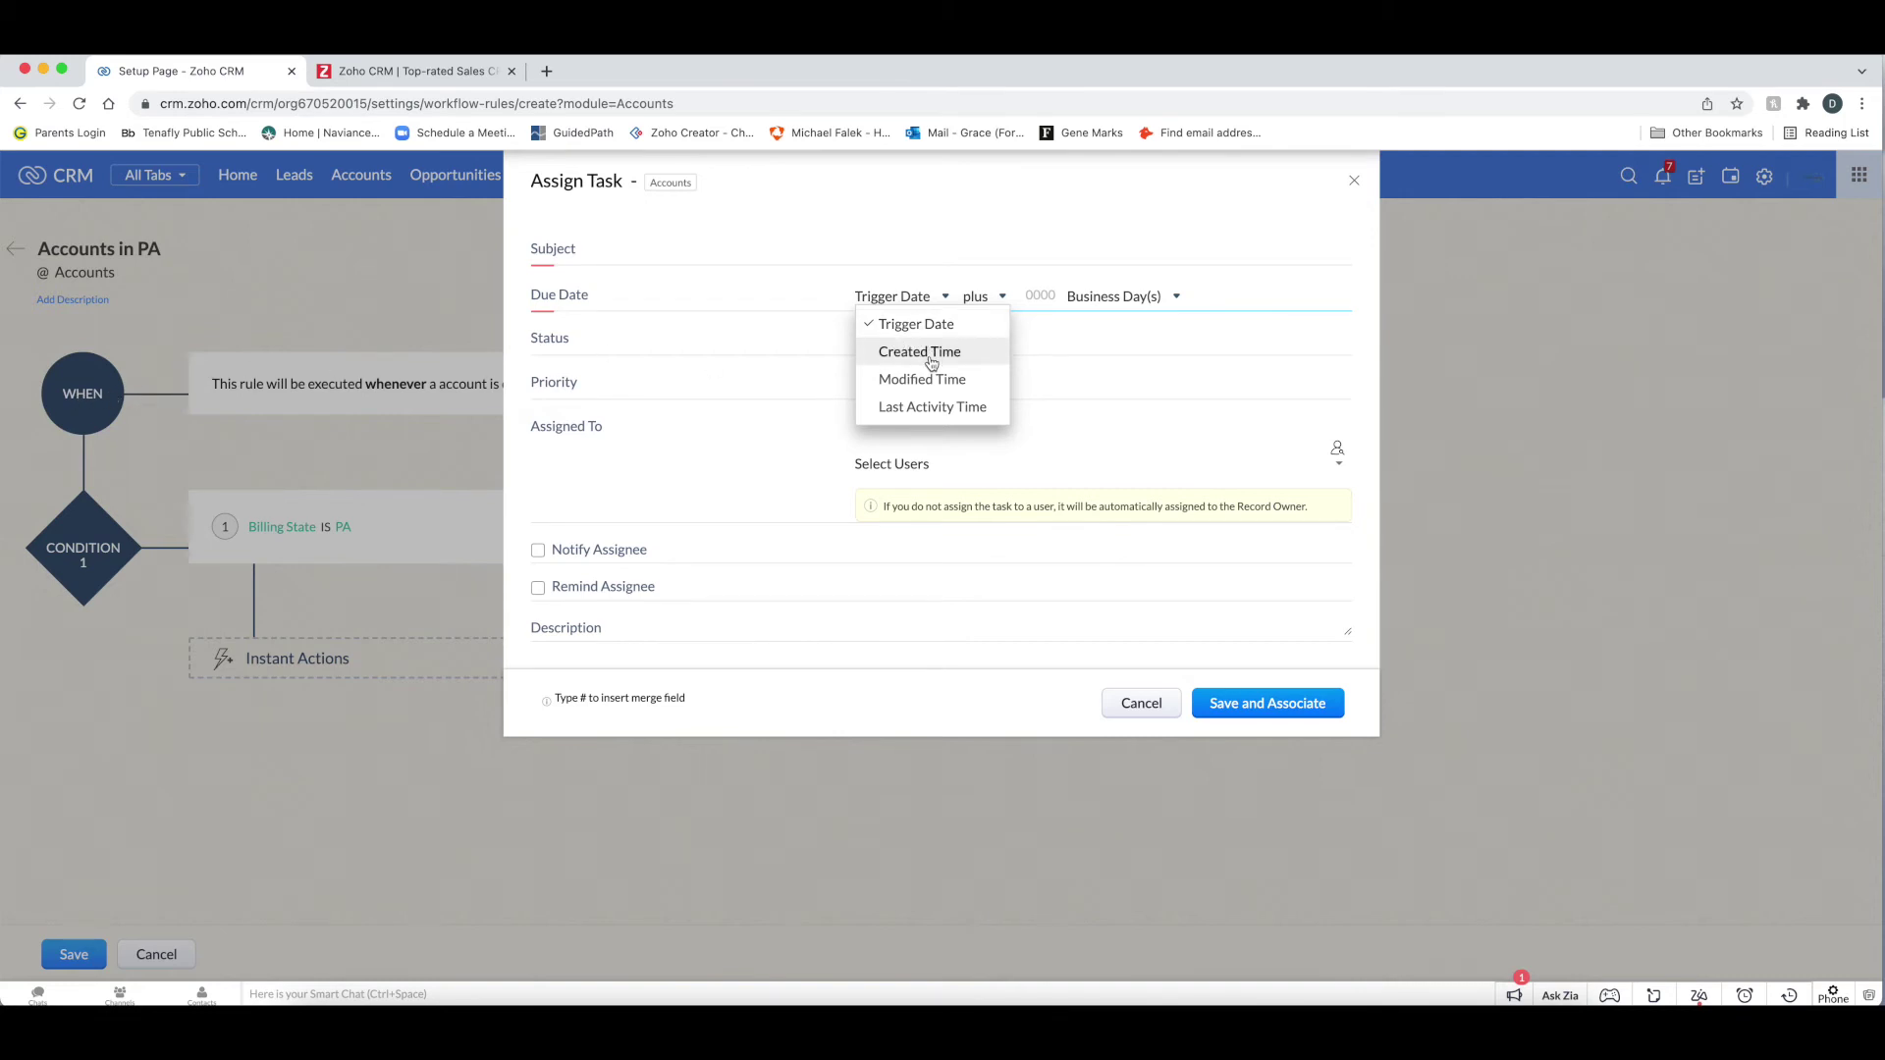
{"action": "left_click", "coordinate": [1090, 320]}
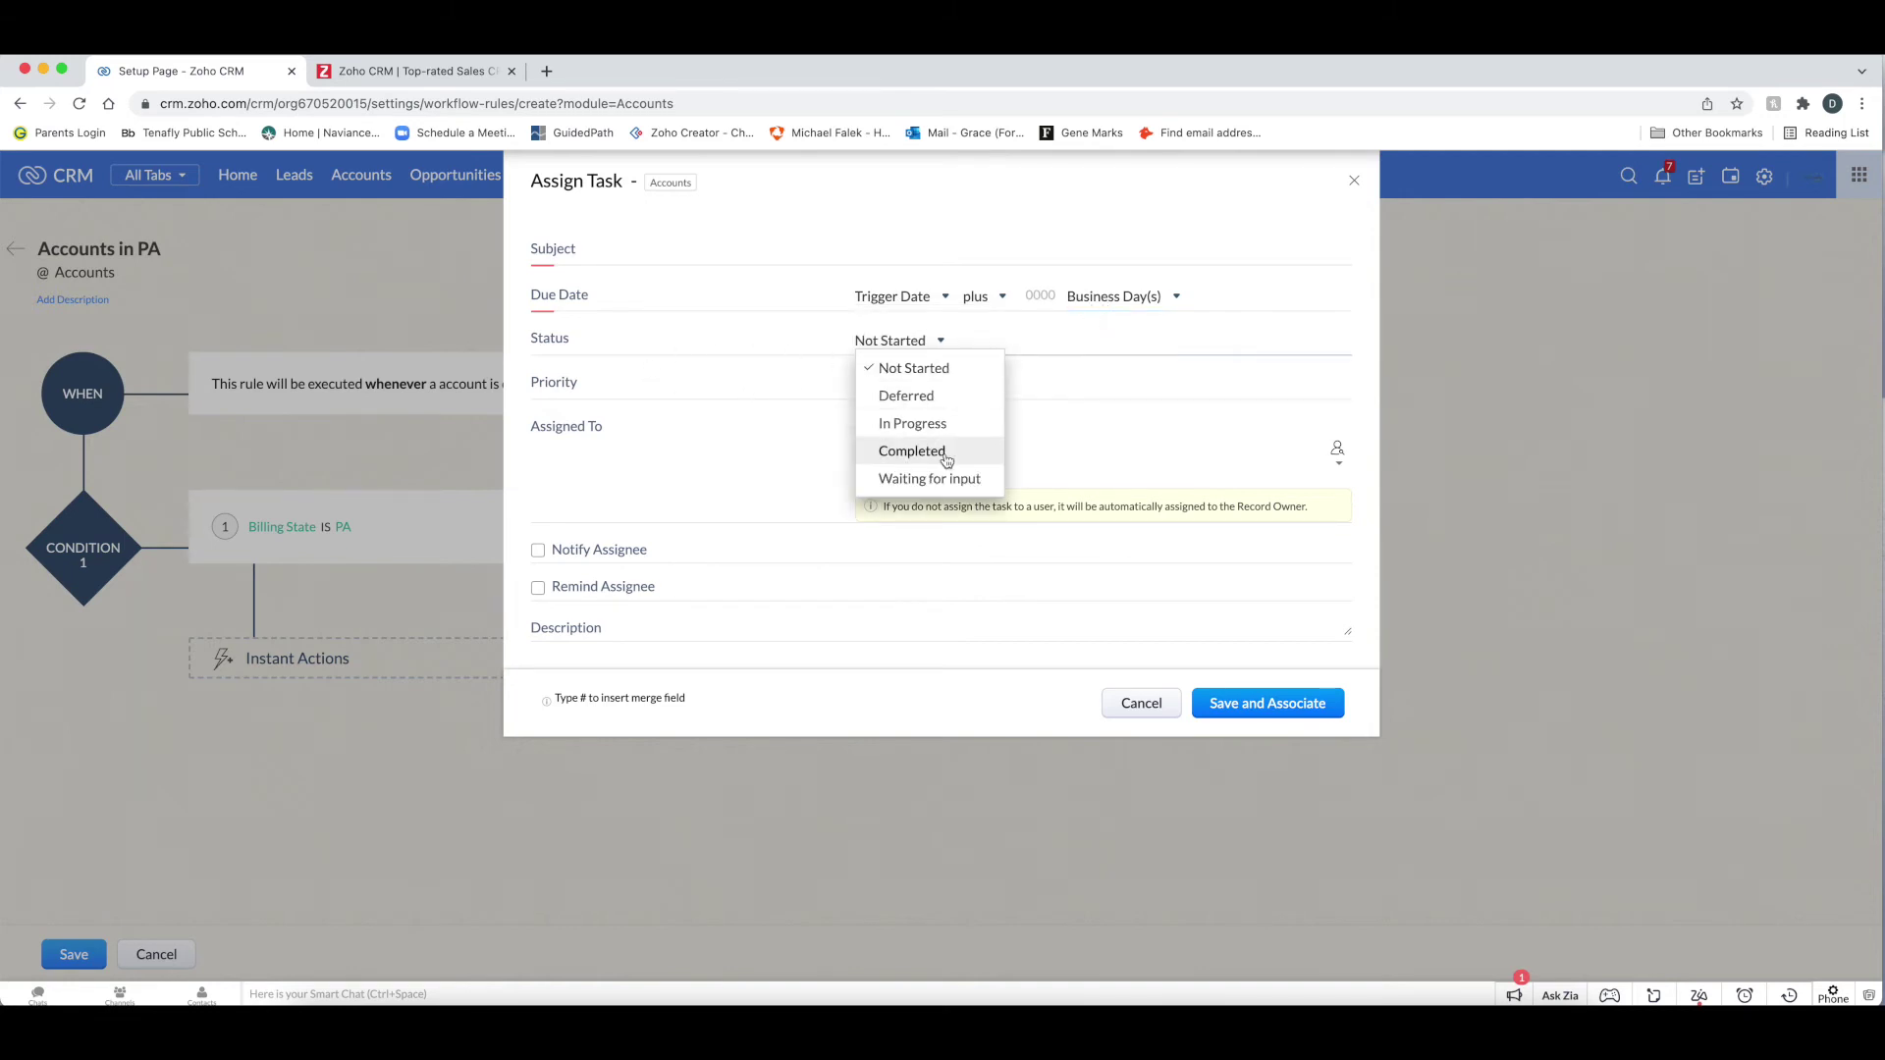
{"action": "left_click", "coordinate": [740, 346]}
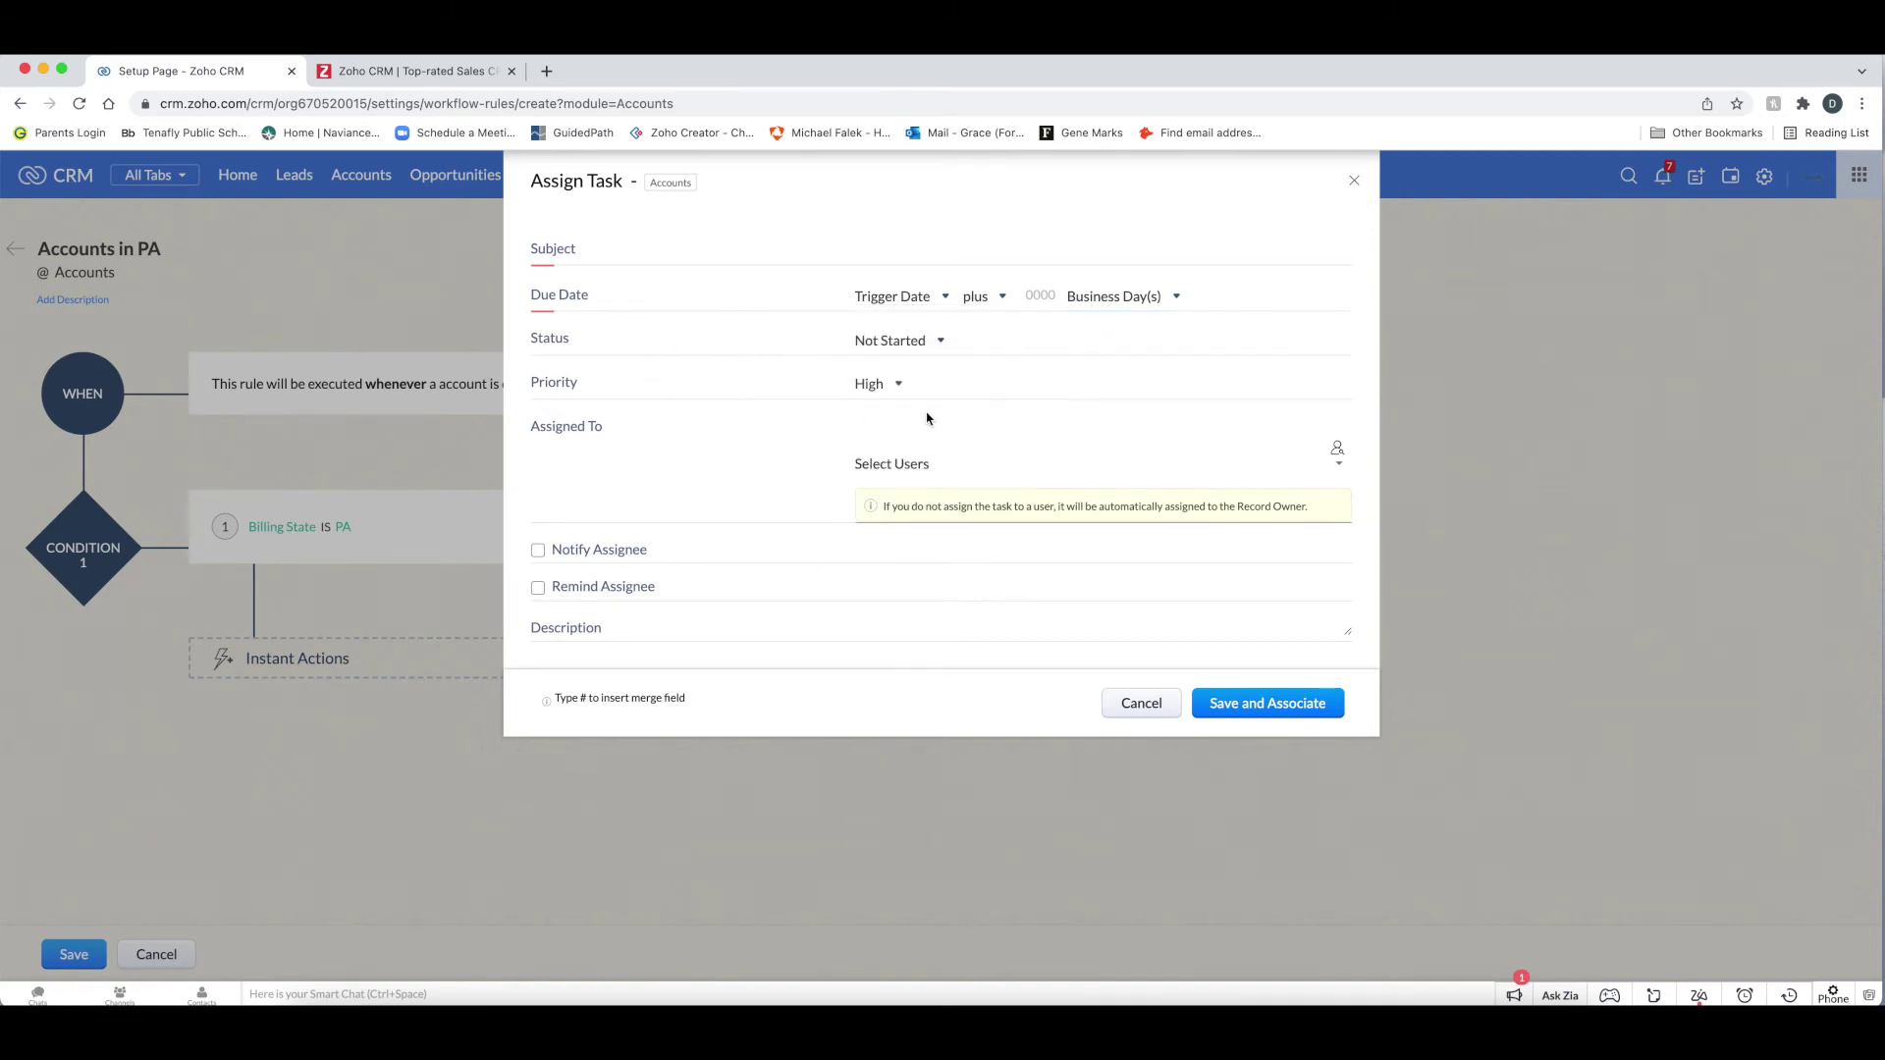
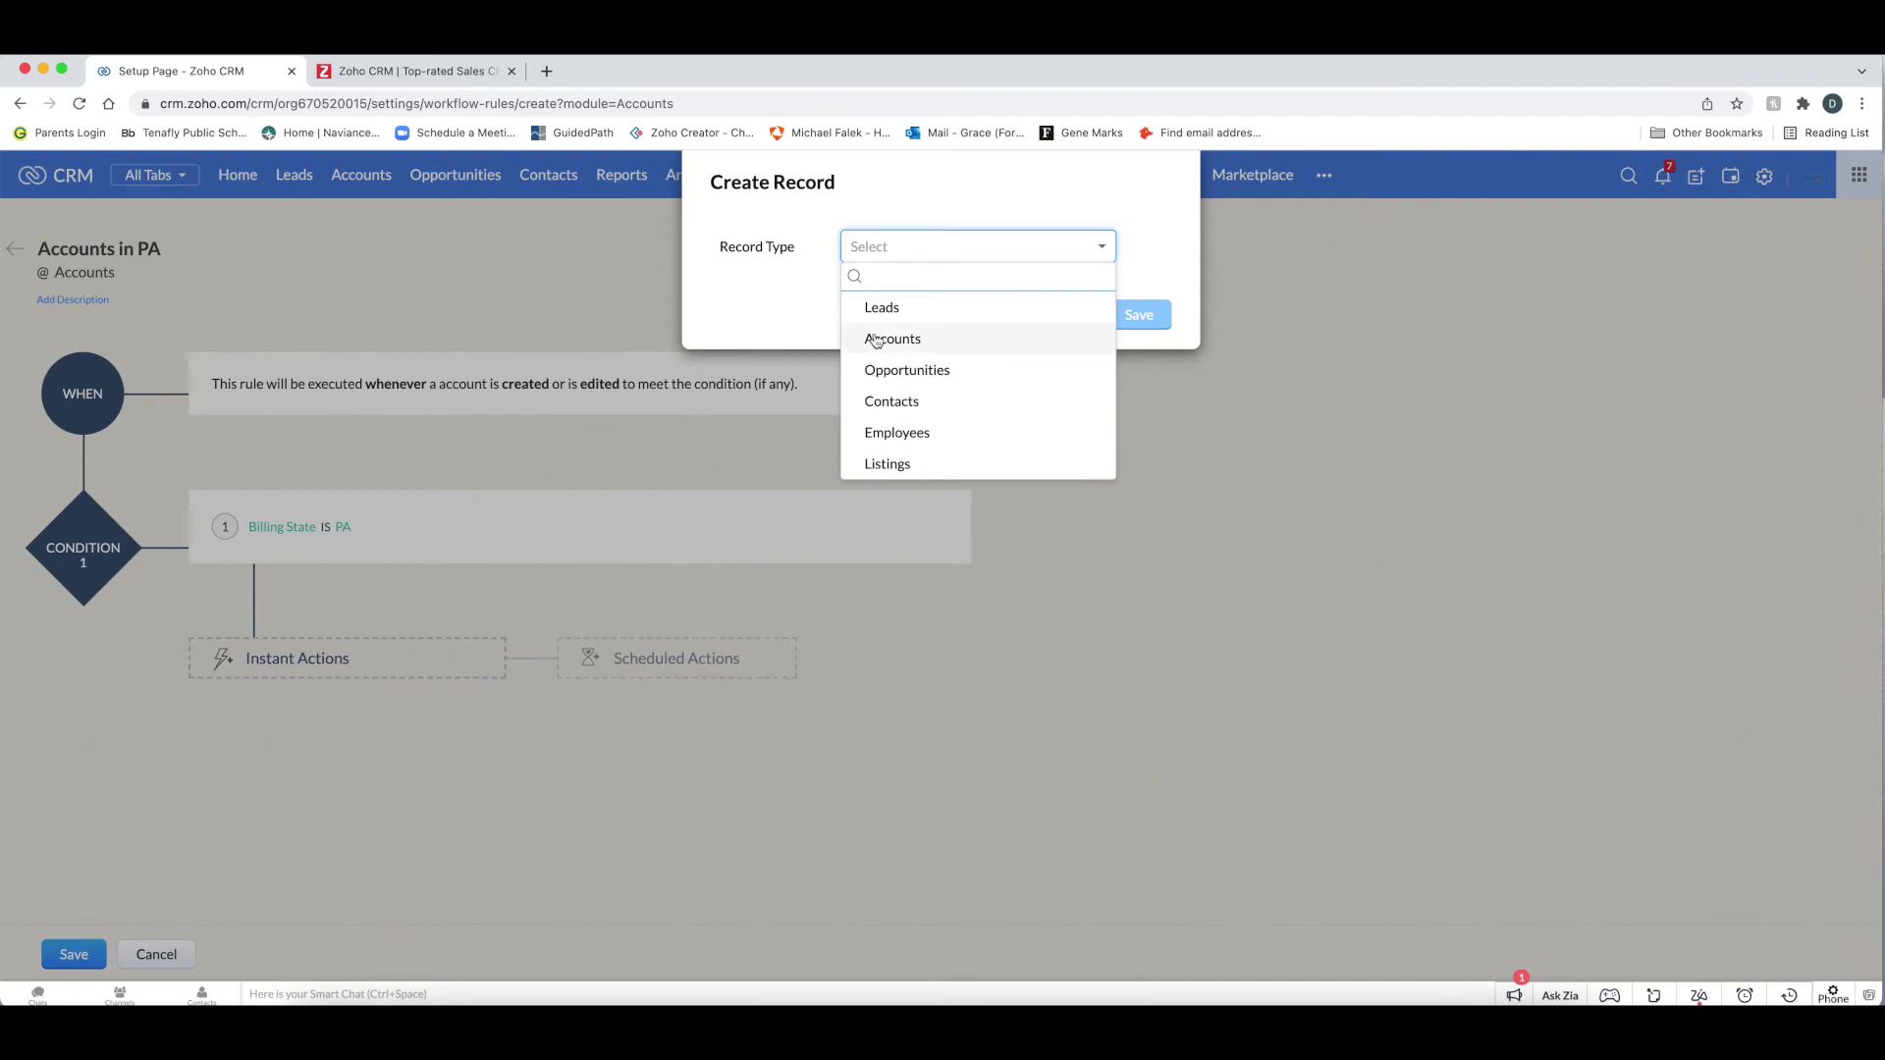
Set the record to create to Opportunities and review its layout and the Users and Reference options for its owner
{"action": "left_click", "coordinate": [909, 371]}
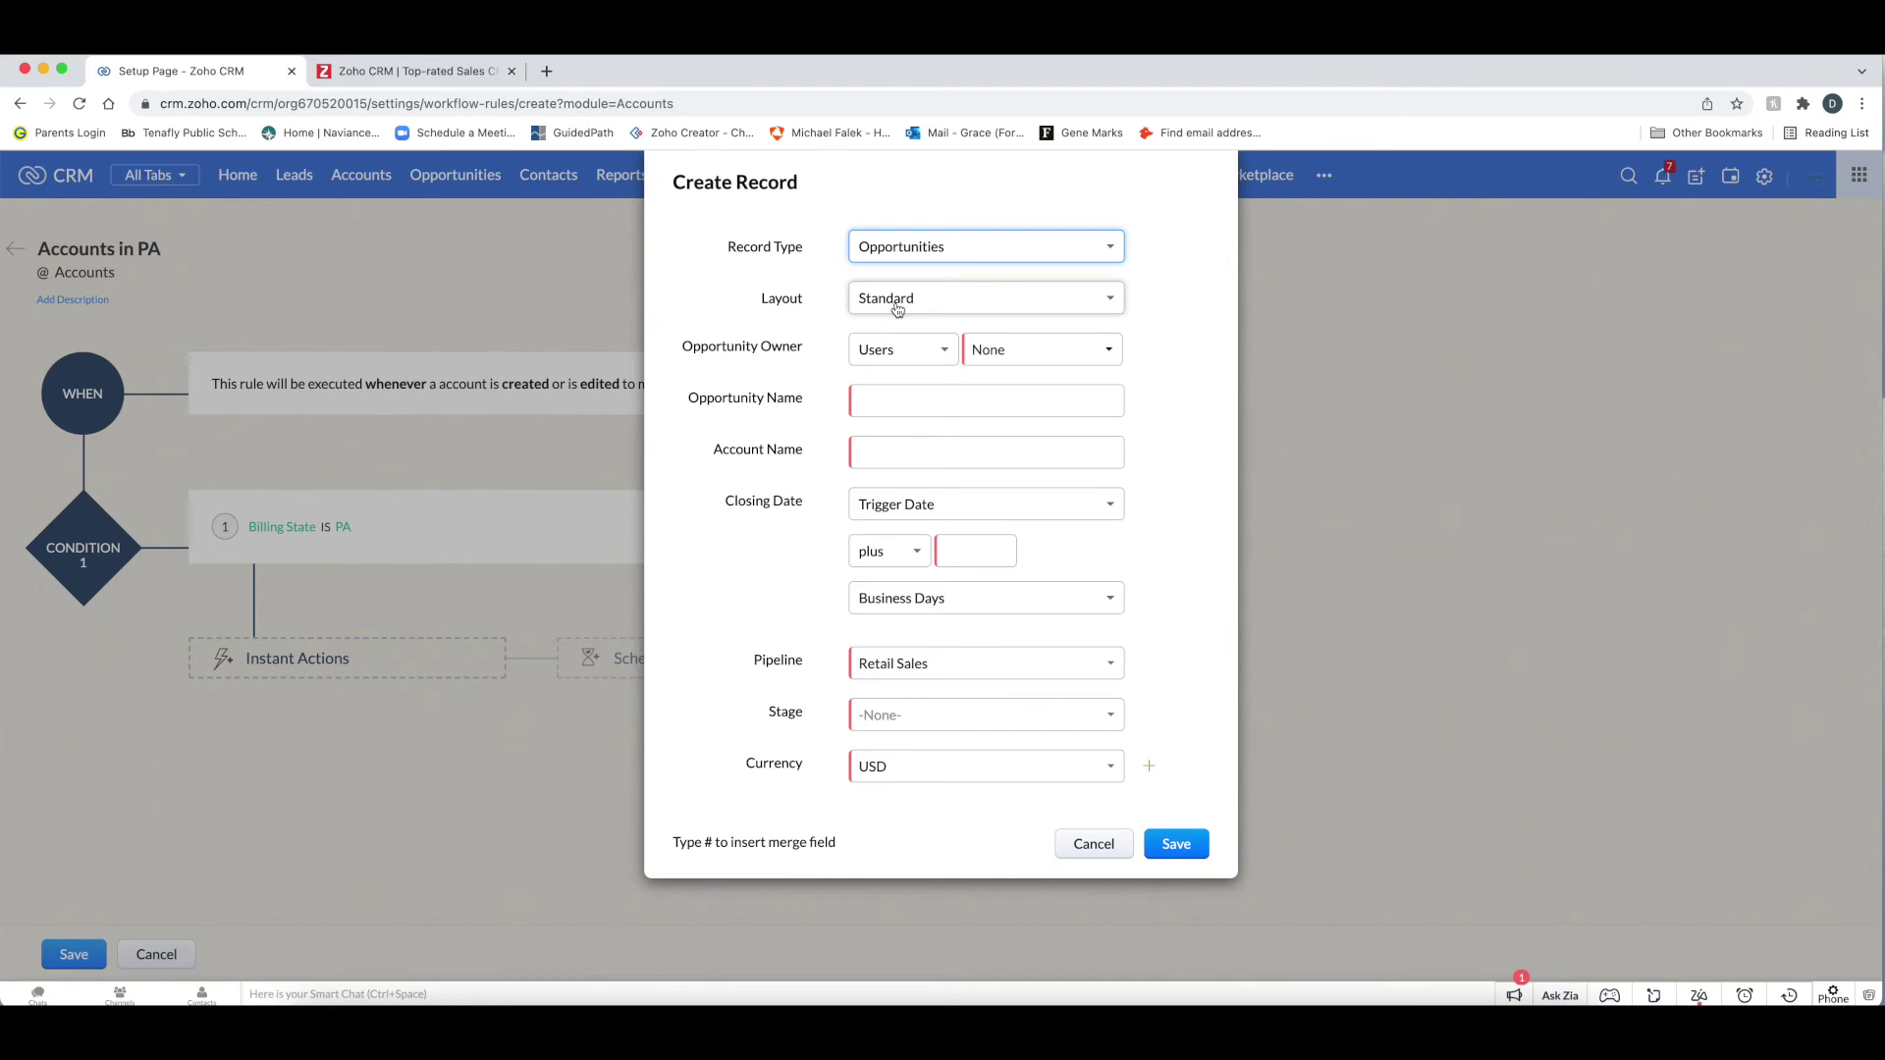
{"action": "left_click", "coordinate": [896, 308]}
{"action": "left_click", "coordinate": [896, 308]}
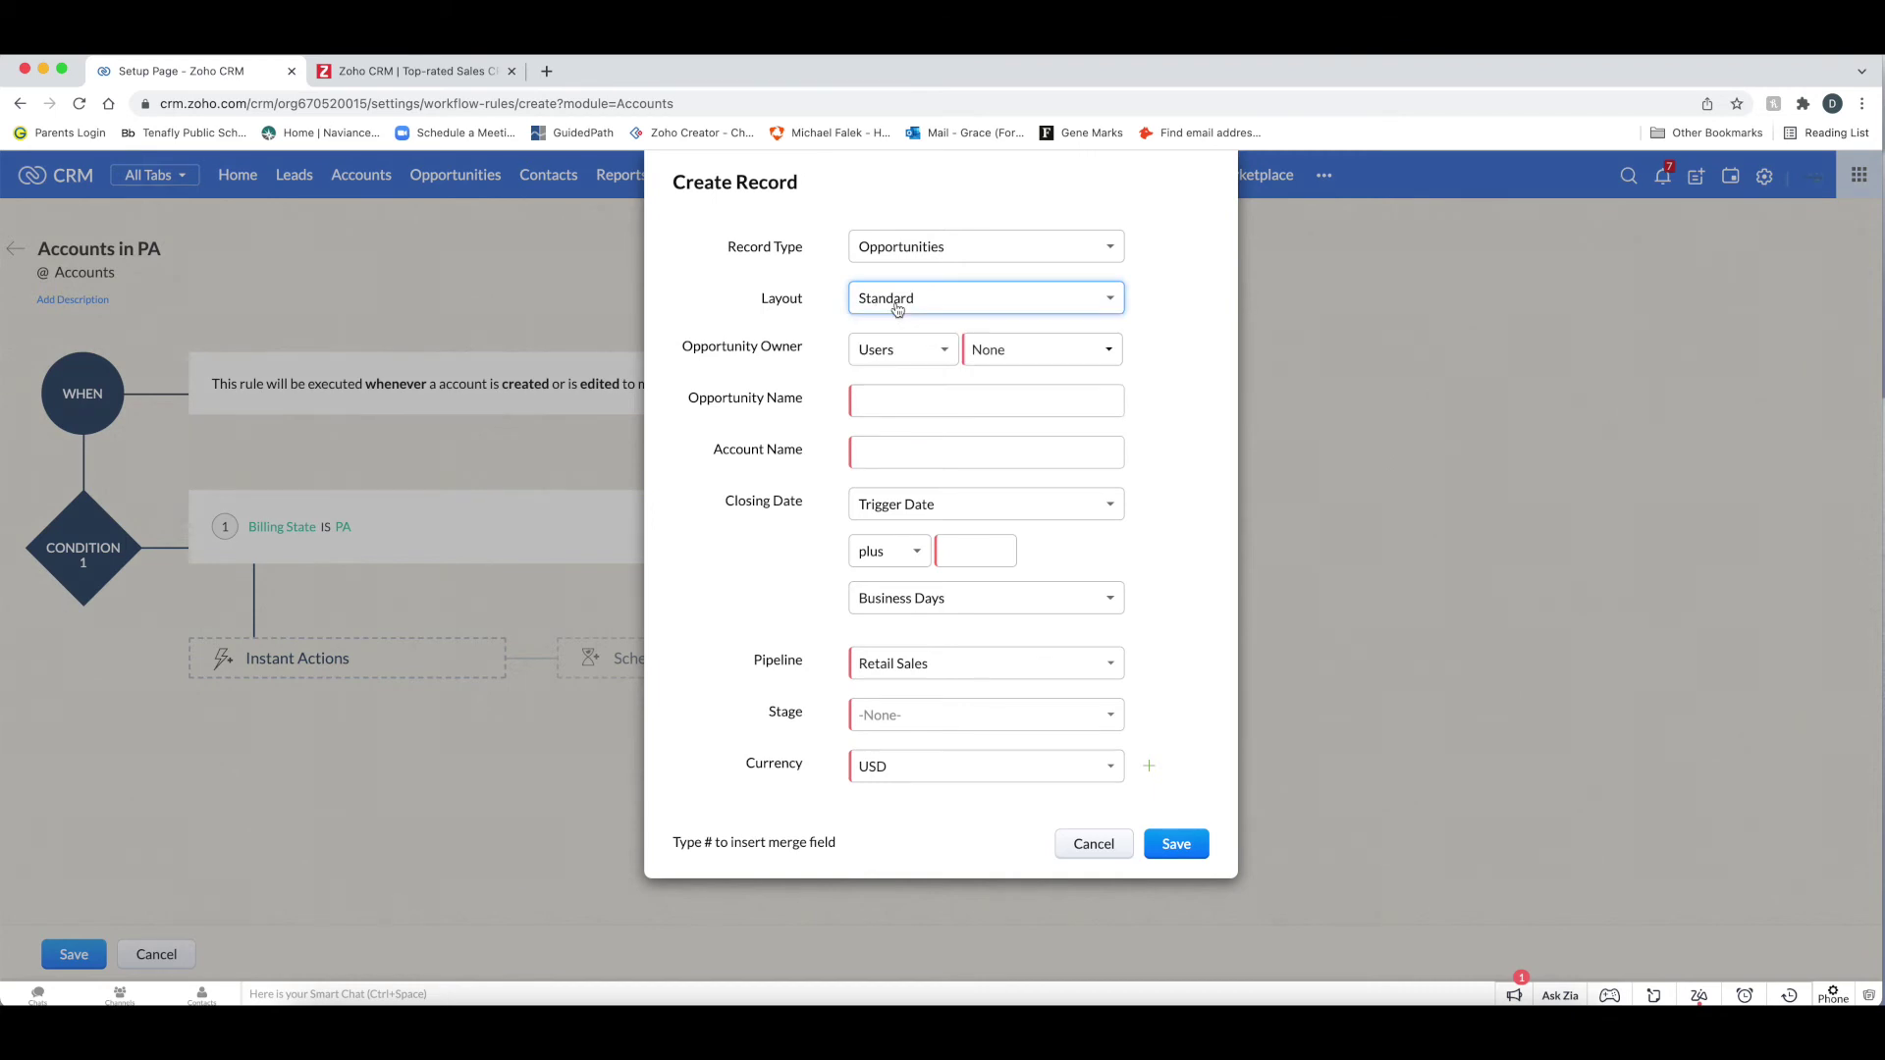
{"action": "left_click", "coordinate": [911, 355]}
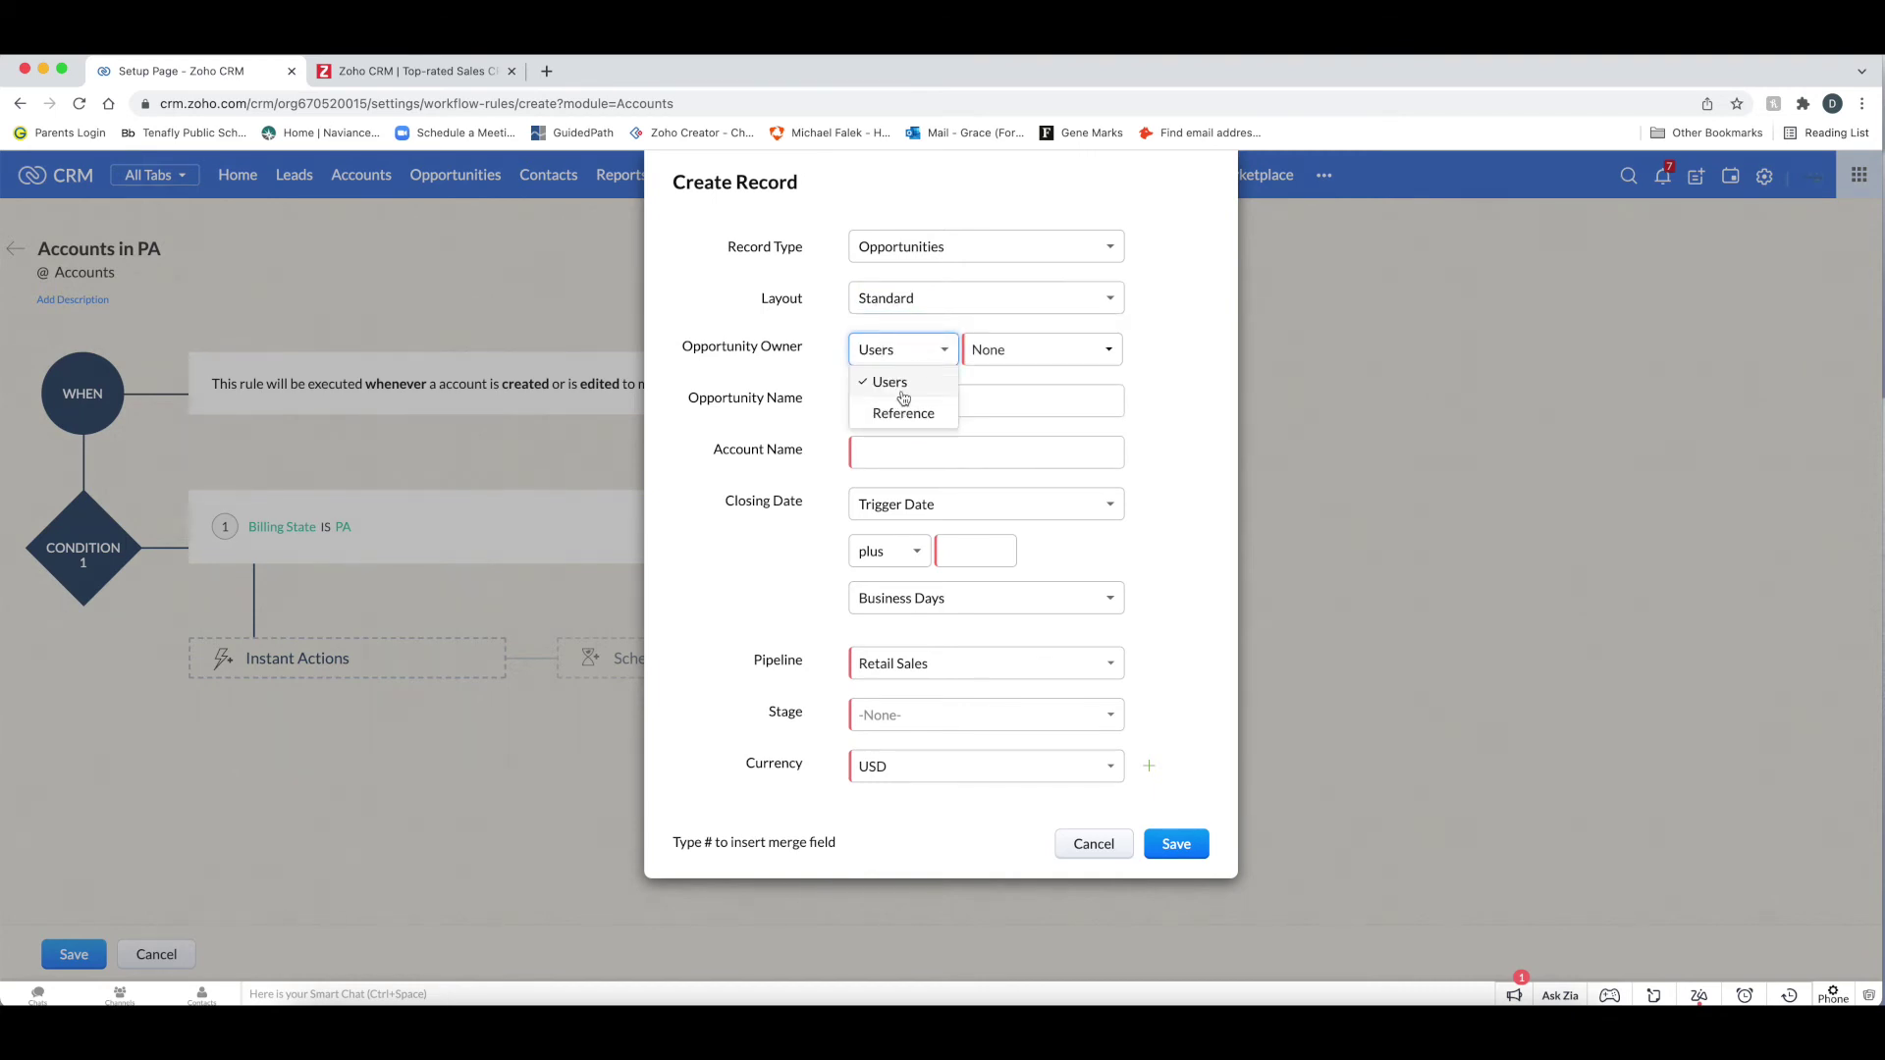
{"action": "left_click", "coordinate": [897, 413]}
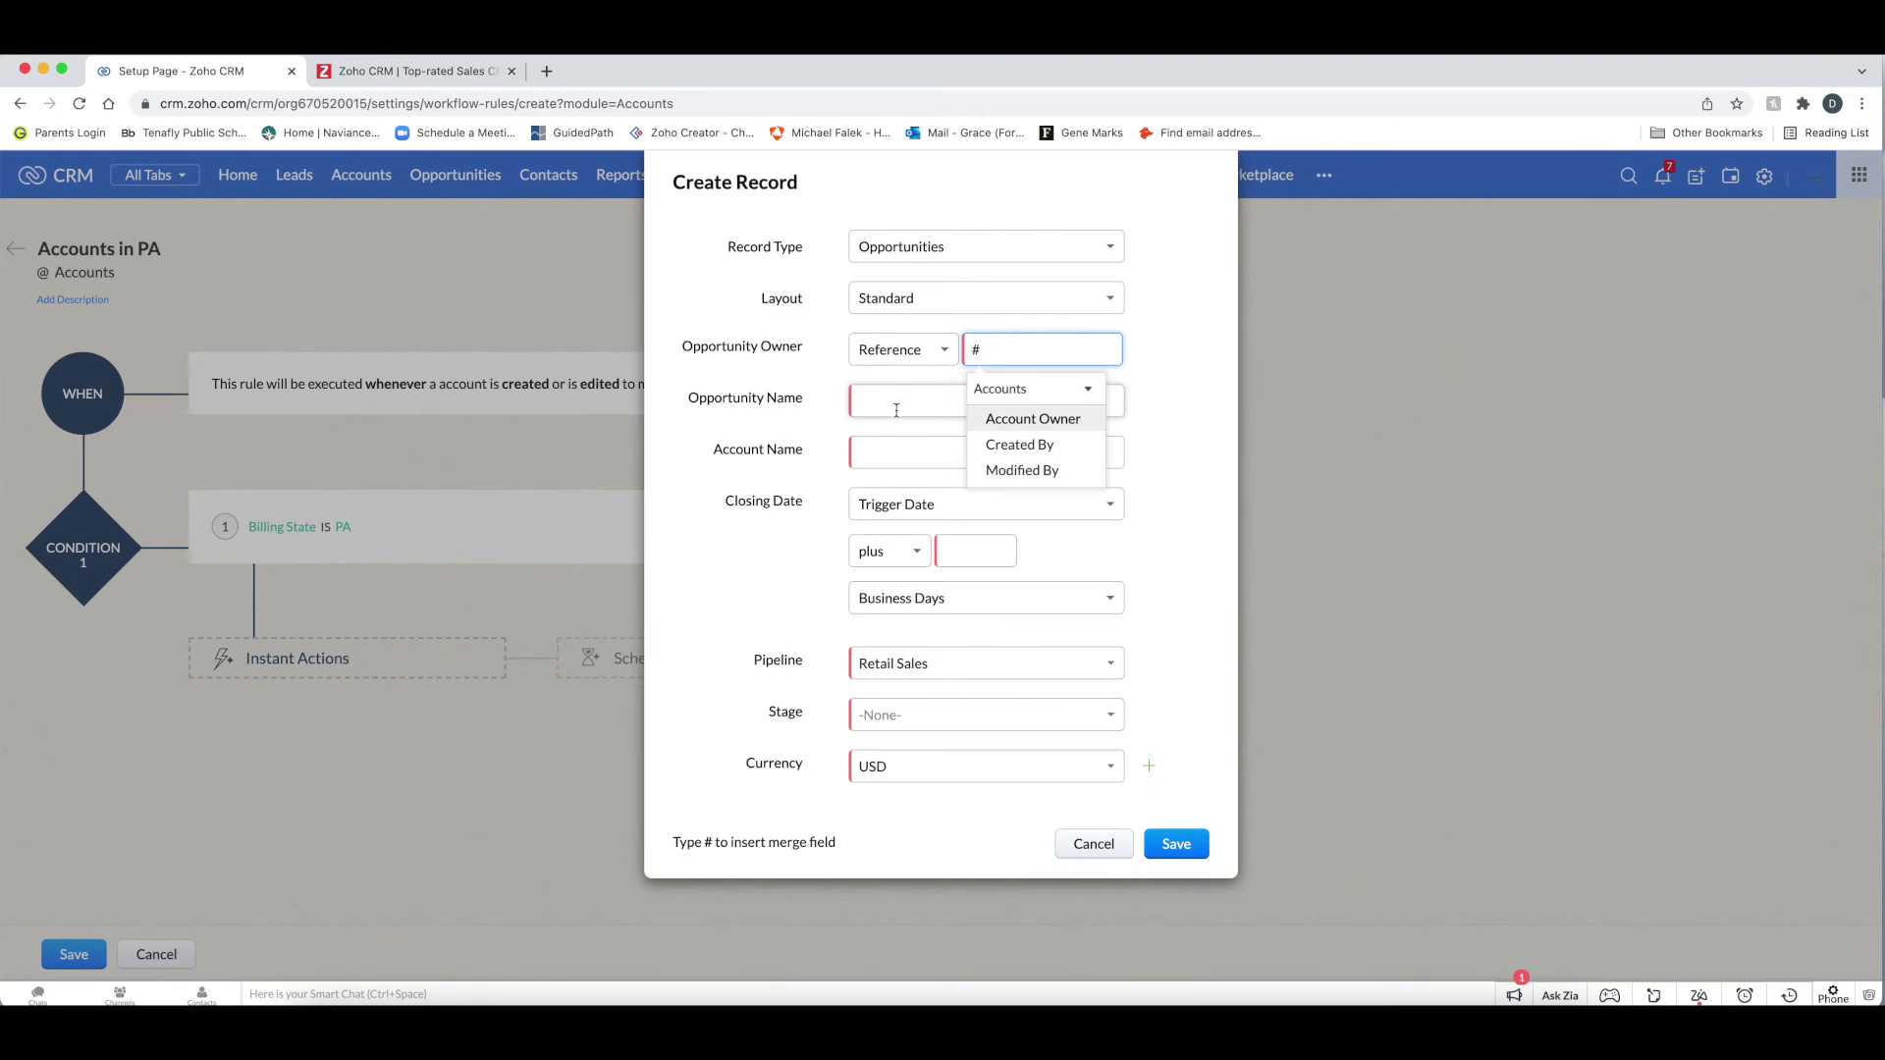
{"action": "left_click", "coordinate": [928, 362]}
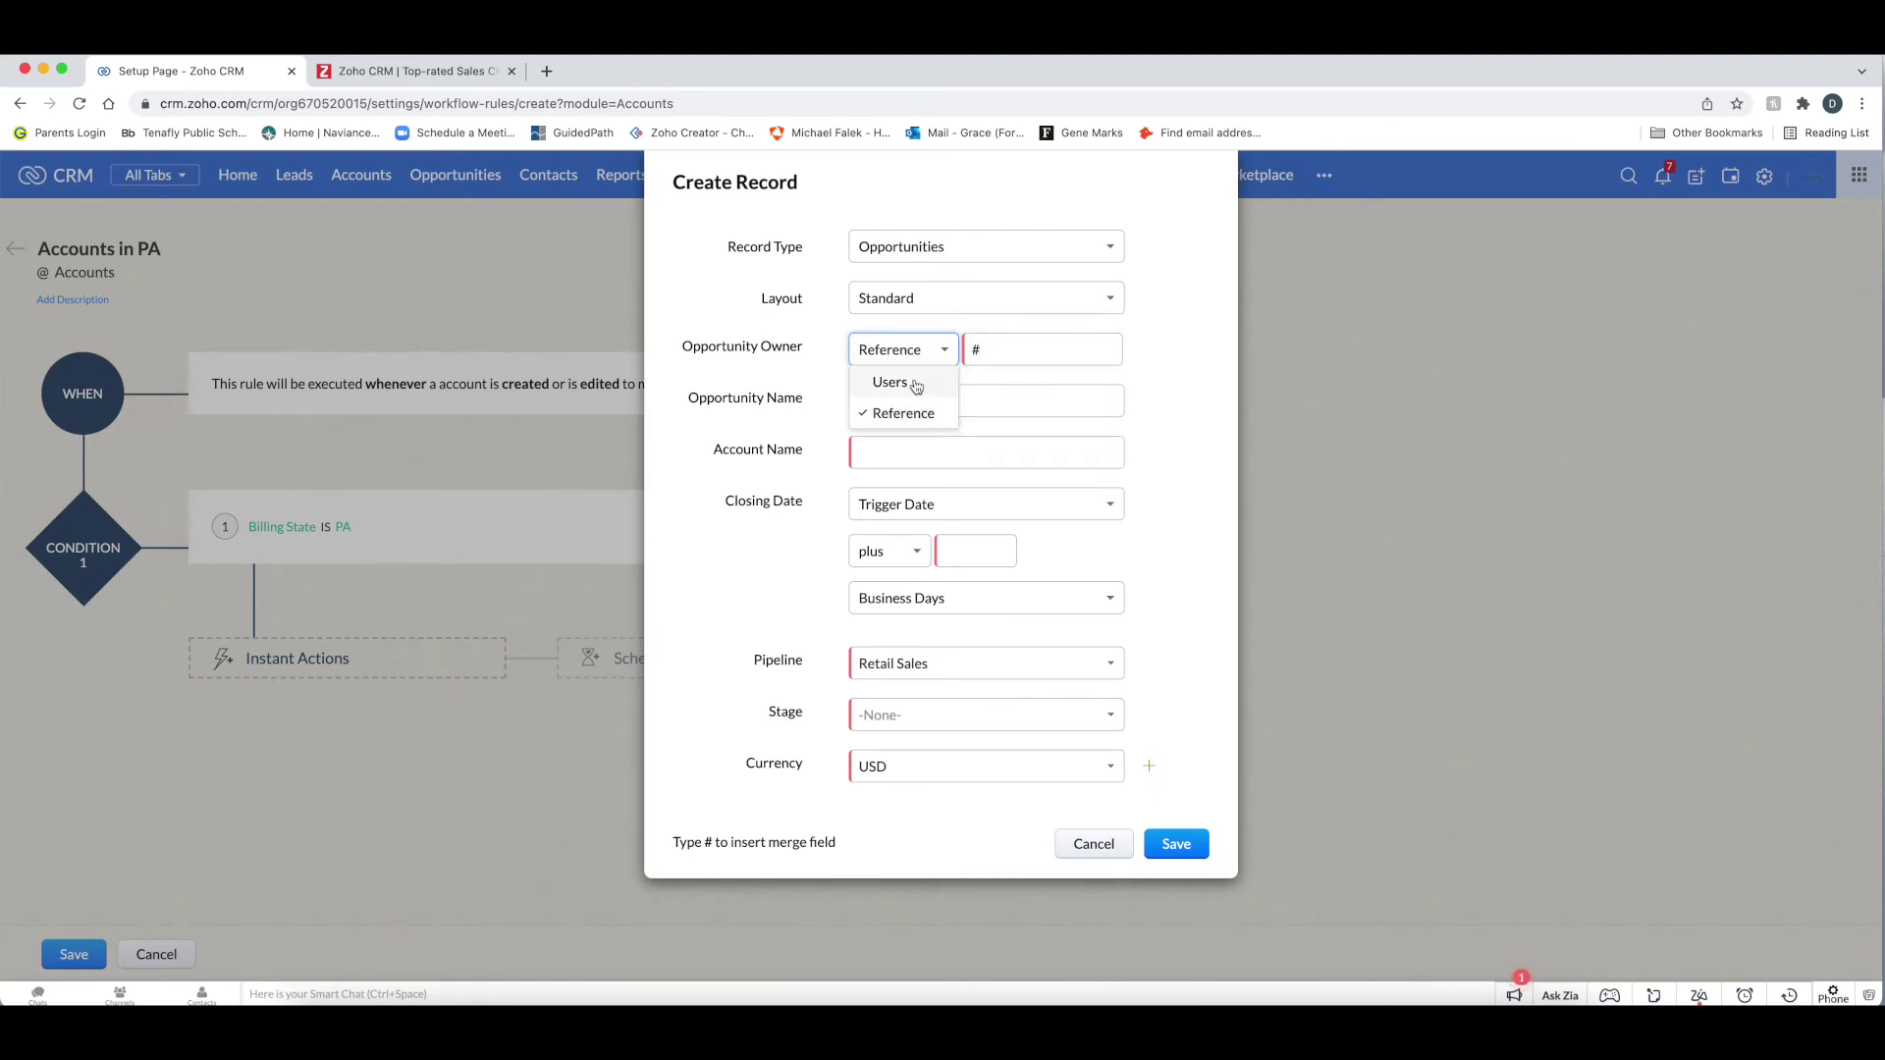
{"action": "left_click", "coordinate": [914, 383]}
Try the Parent Account merge field as the opportunity's account name, and replace it with #
{"action": "left_click", "coordinate": [928, 406]}
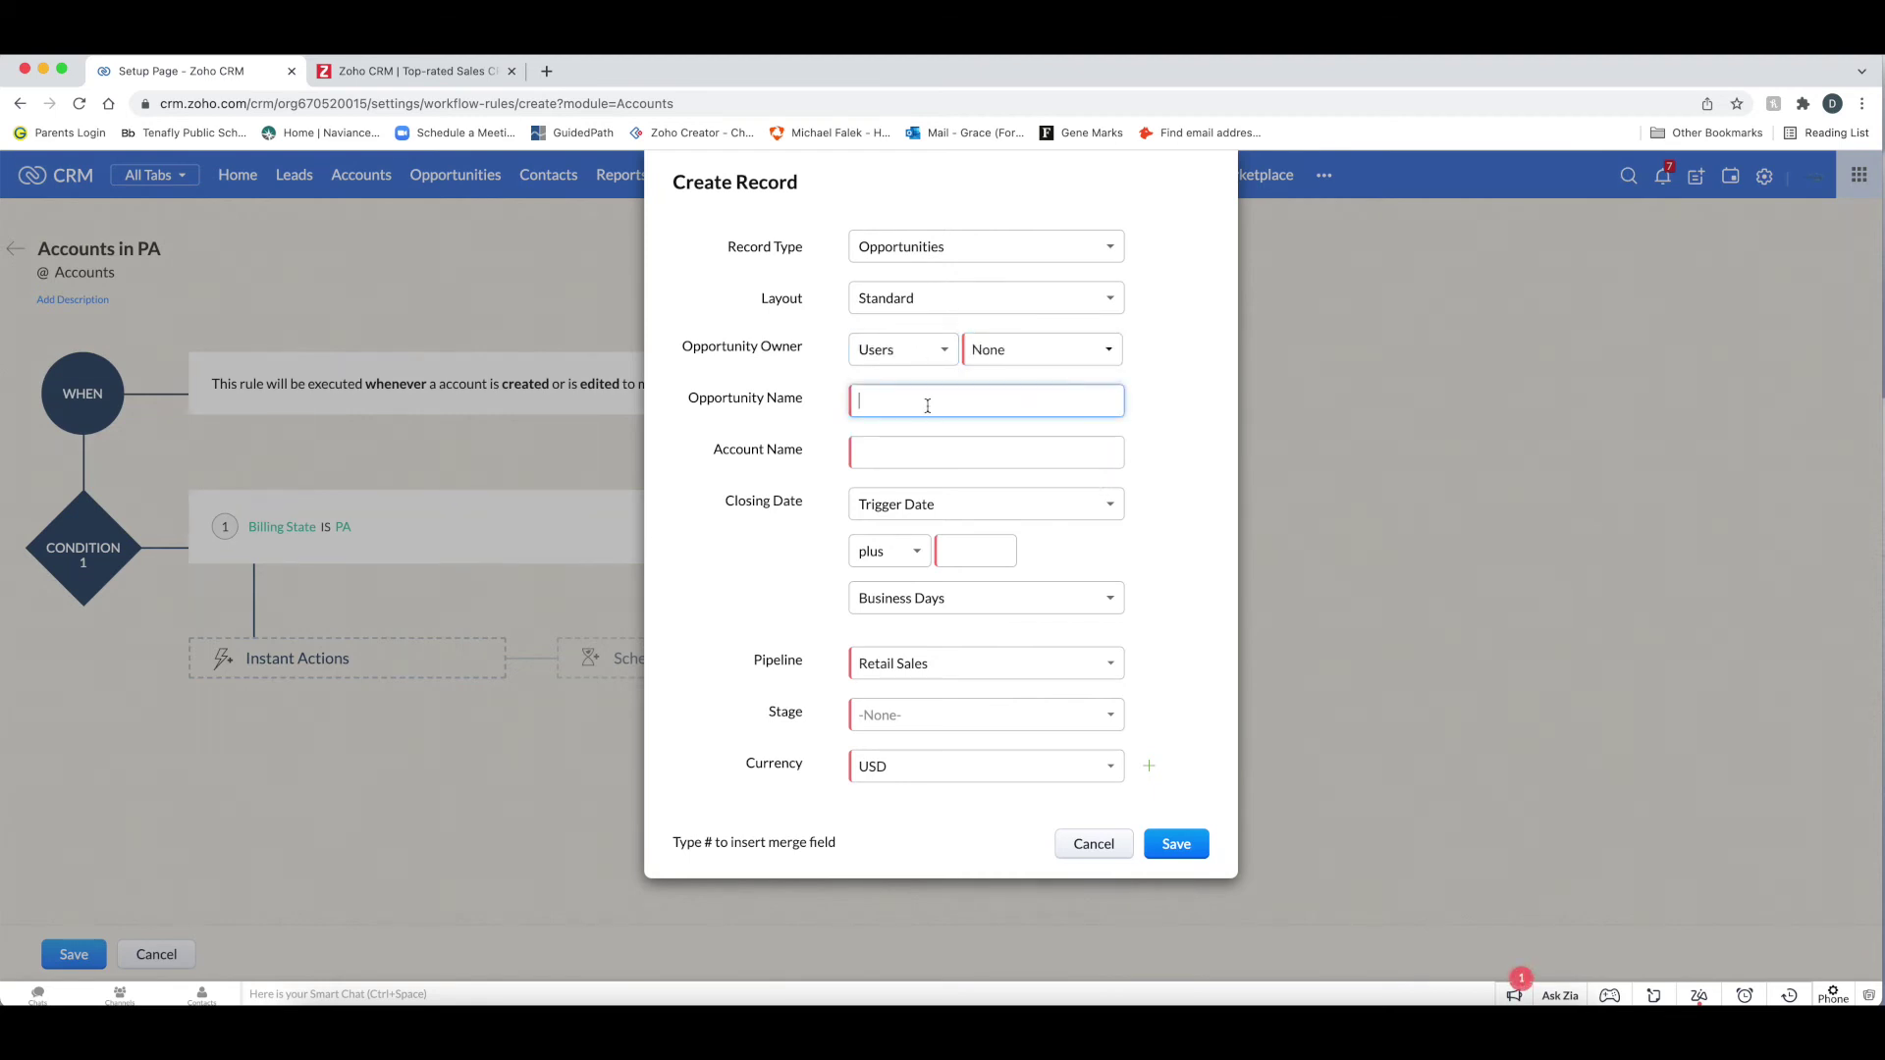
{"action": "left_click", "coordinate": [897, 462]}
{"action": "type", "text": "#"}
{"action": "left_click", "coordinate": [897, 458]}
{"action": "left_click_drag", "start_coordinate": [897, 459], "coordinate": [808, 456]}
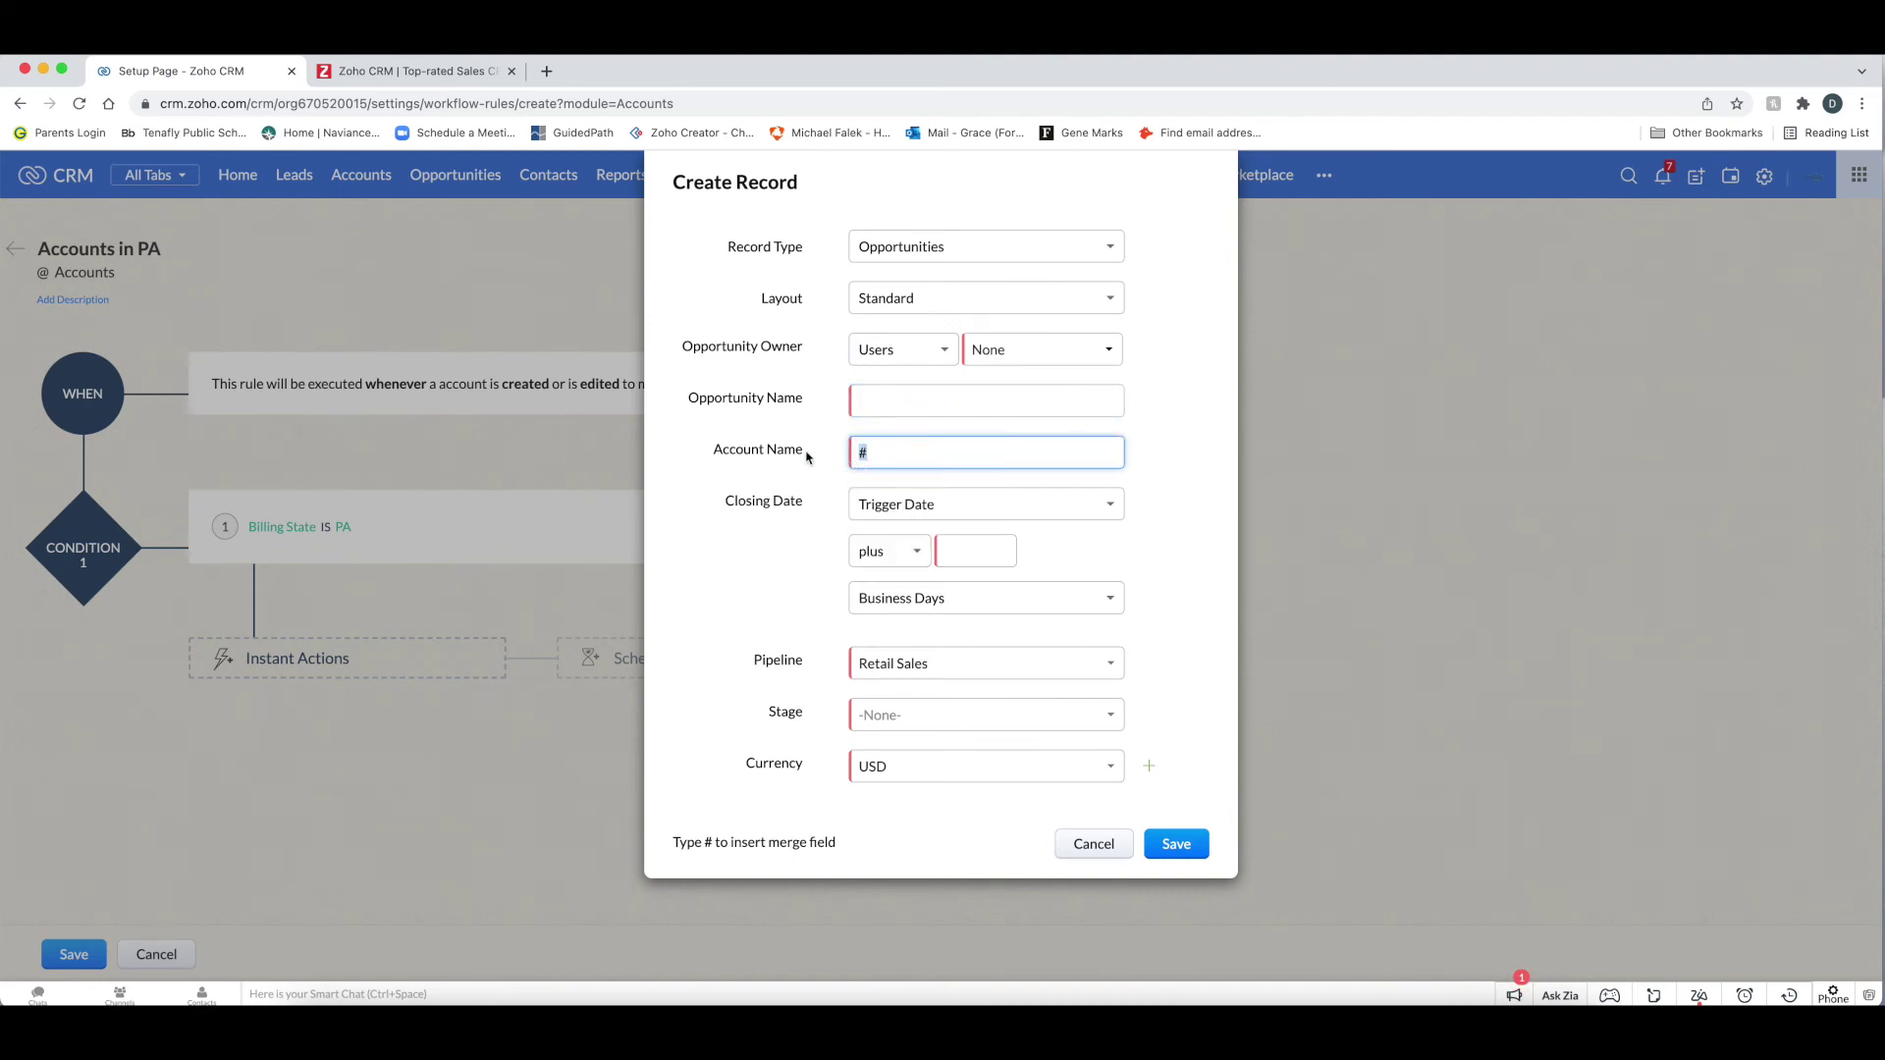
{"action": "left_click", "coordinate": [891, 444]}
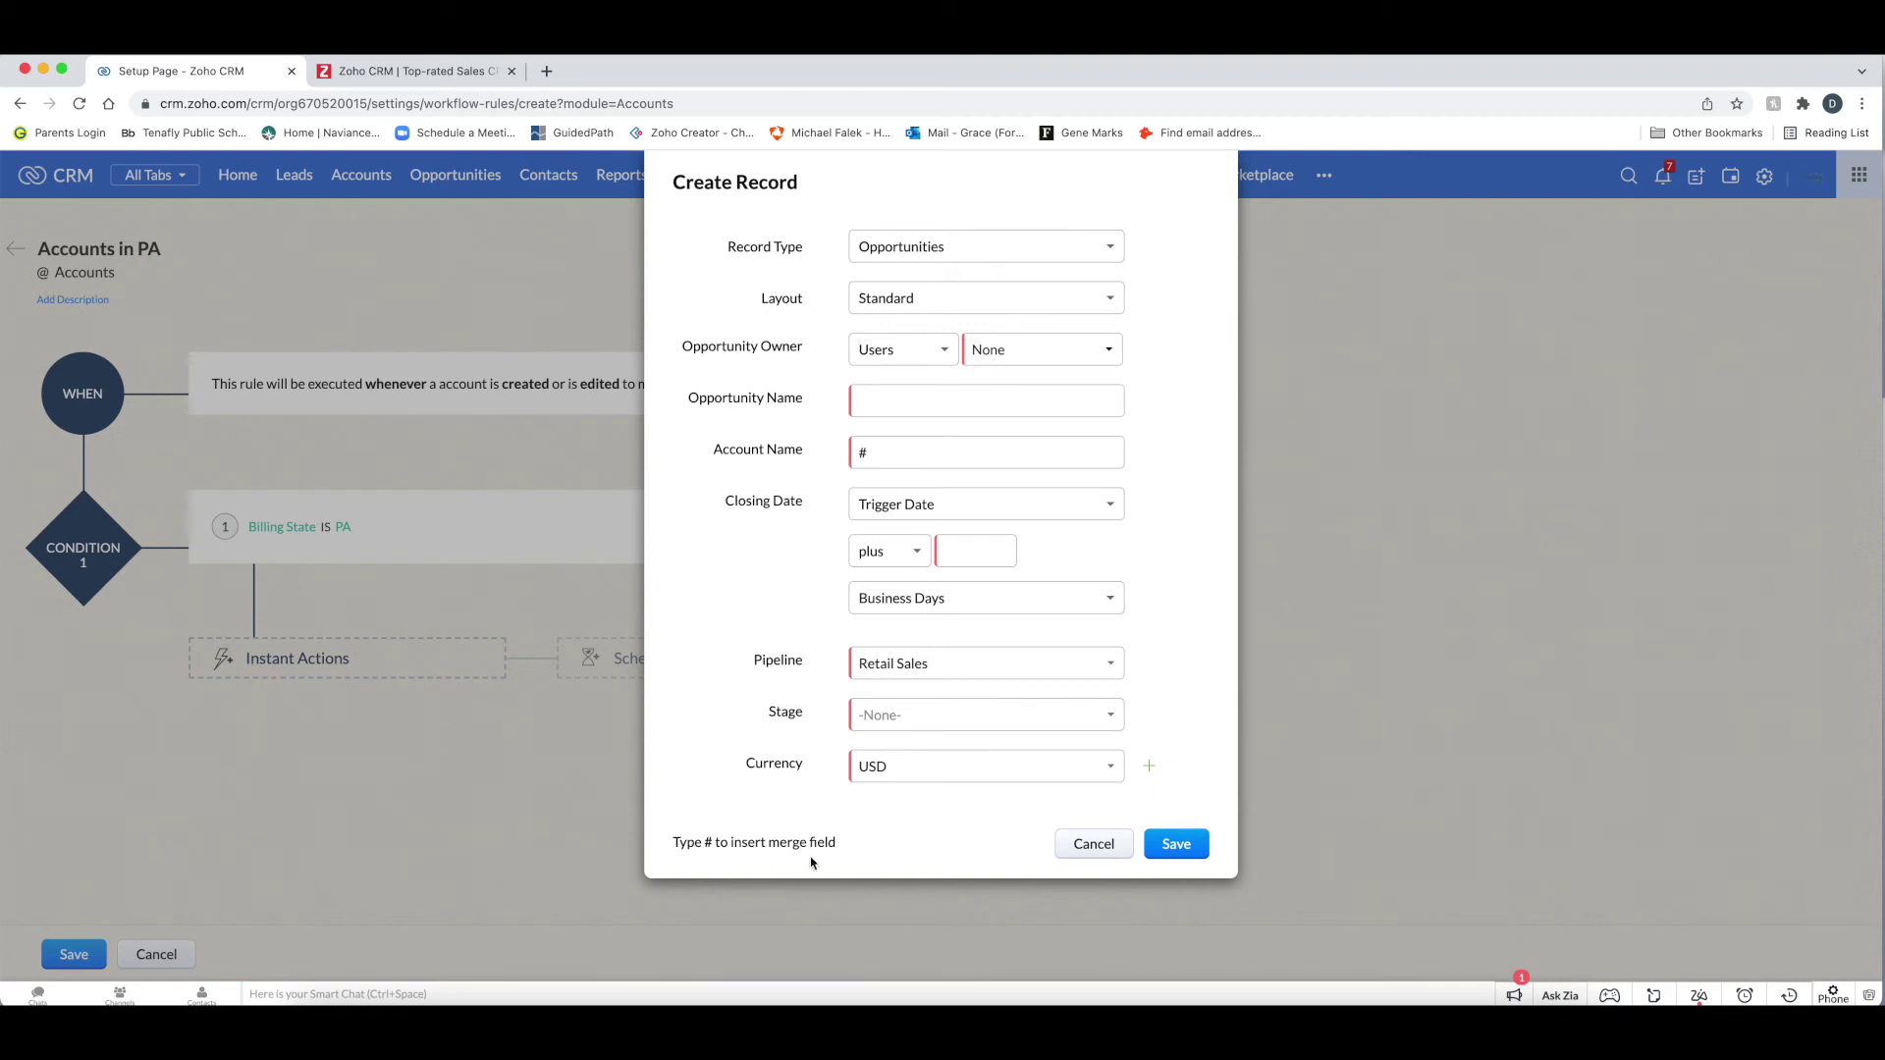
{"action": "left_click", "coordinate": [903, 453]}
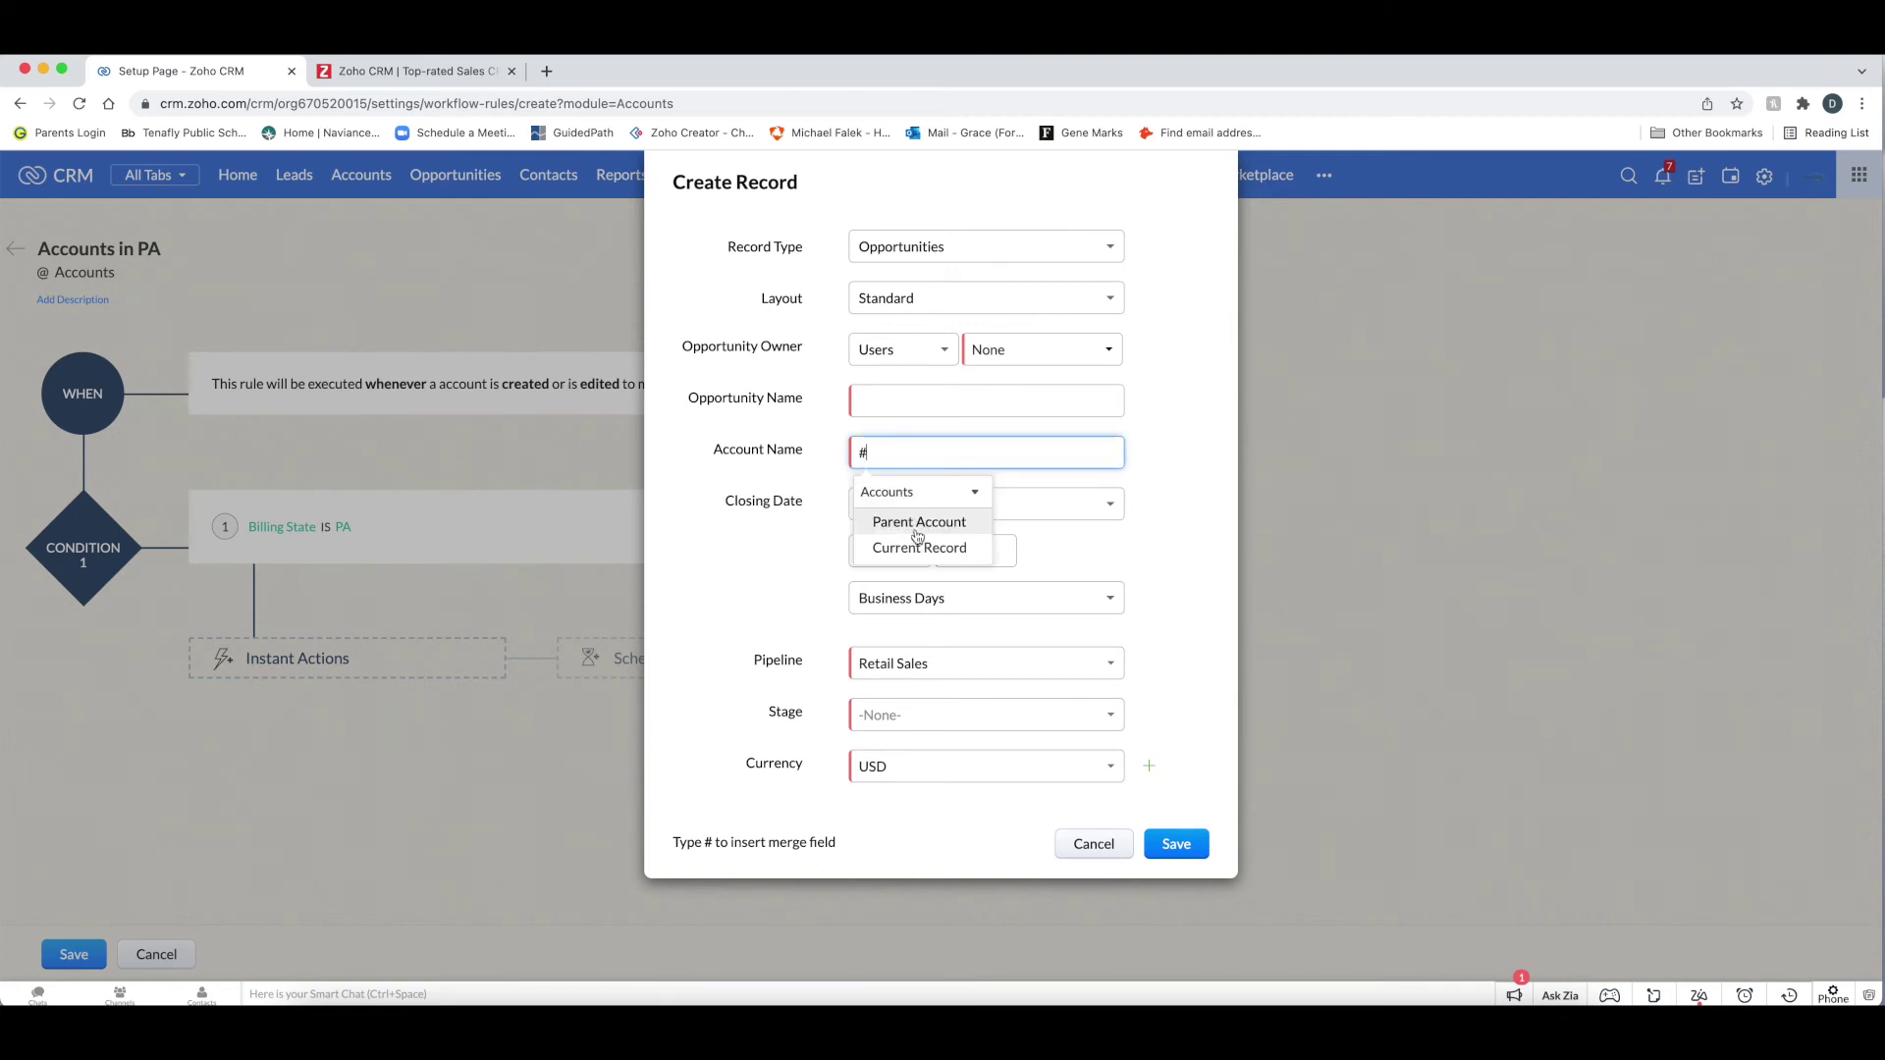
{"action": "left_click", "coordinate": [918, 522]}
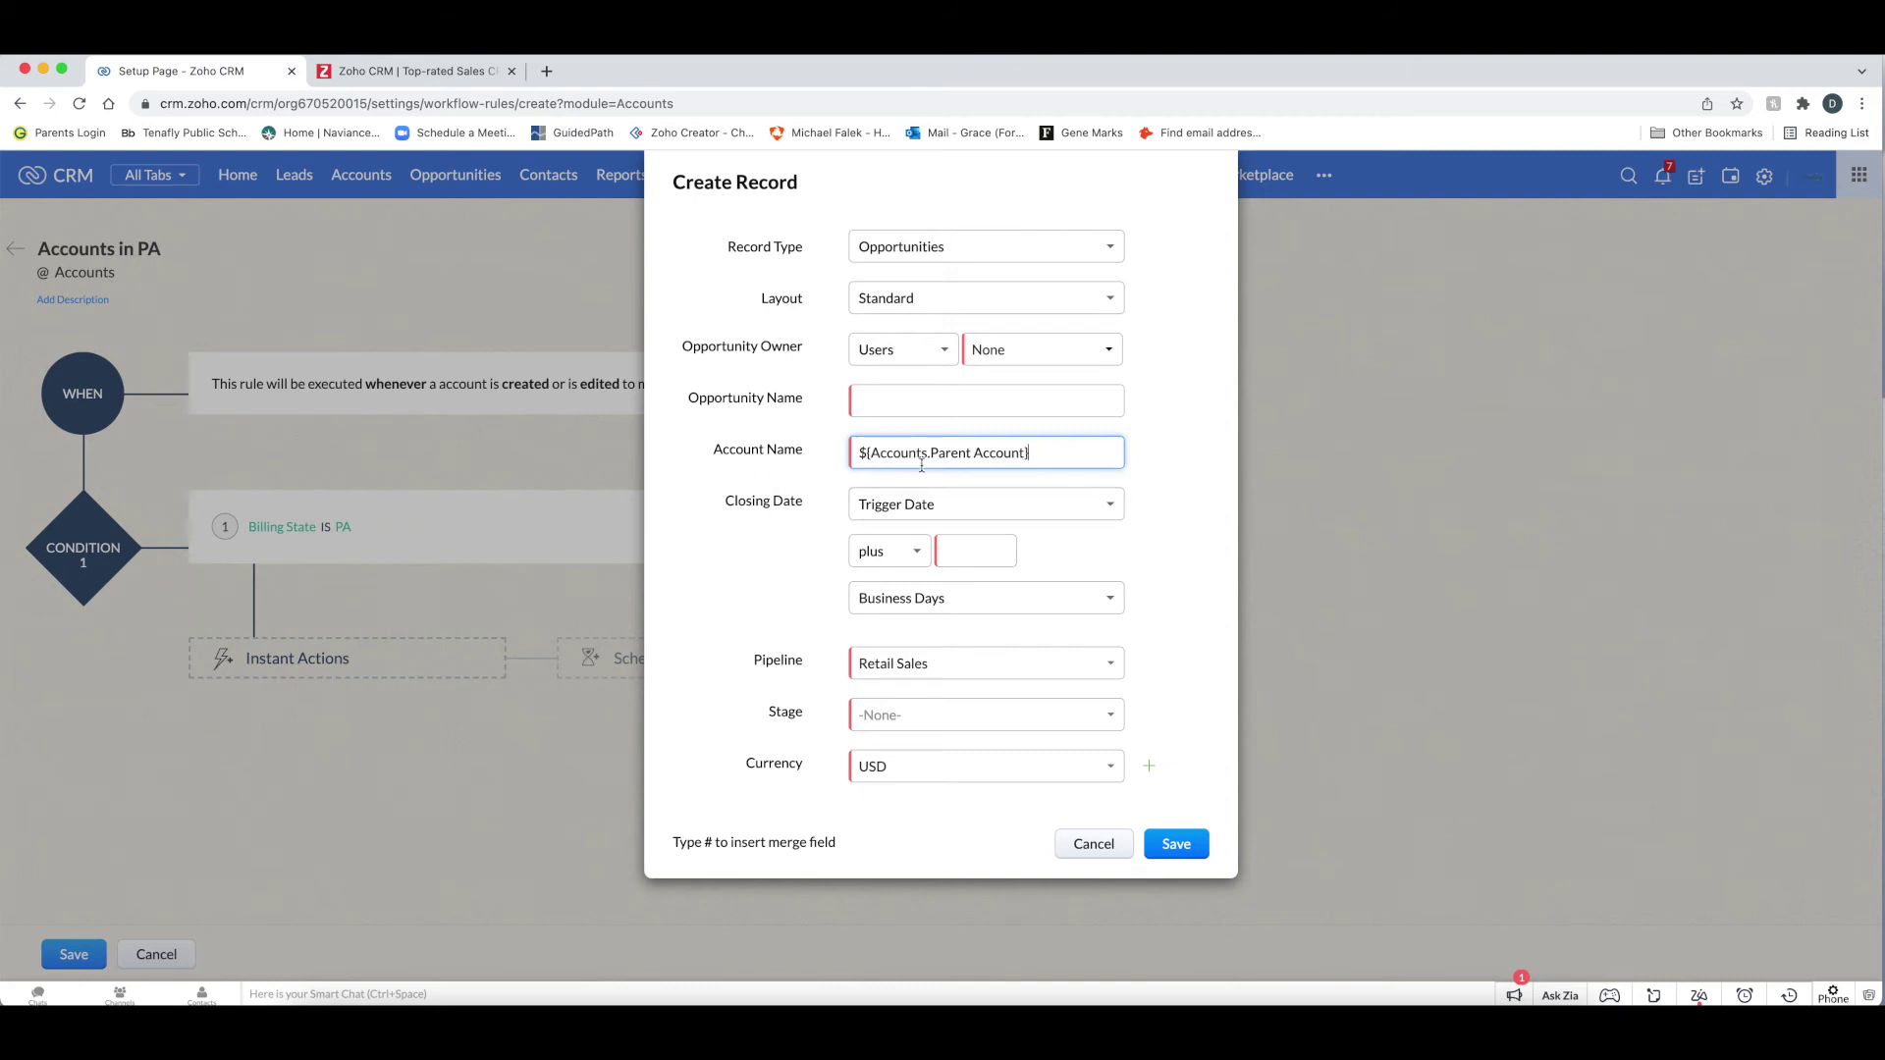
{"action": "left_click_drag", "start_coordinate": [1075, 453], "coordinate": [843, 455]}
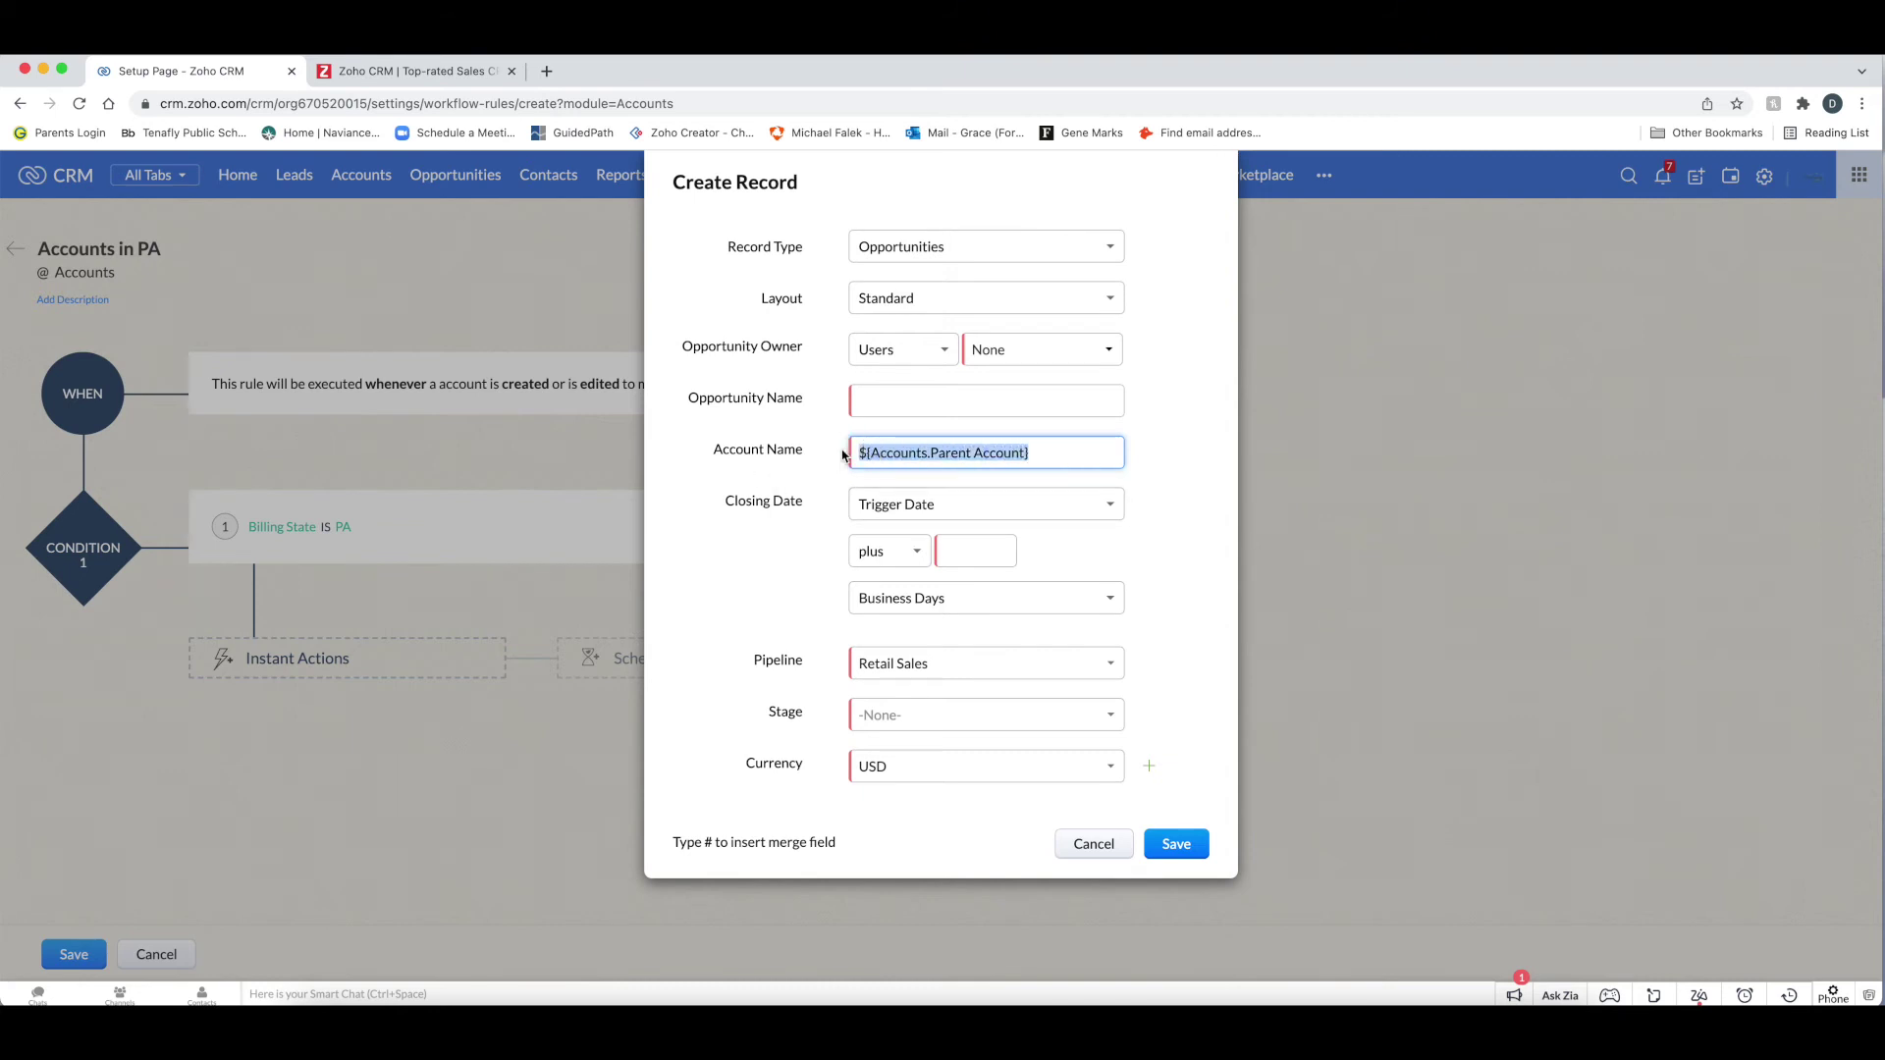
{"action": "key", "text": "BackSpace"}
{"action": "type", "text": "#"}
Name the opportunity "Opportunity for" followed by the Account Name merge field
{"action": "left_click", "coordinate": [902, 405]}
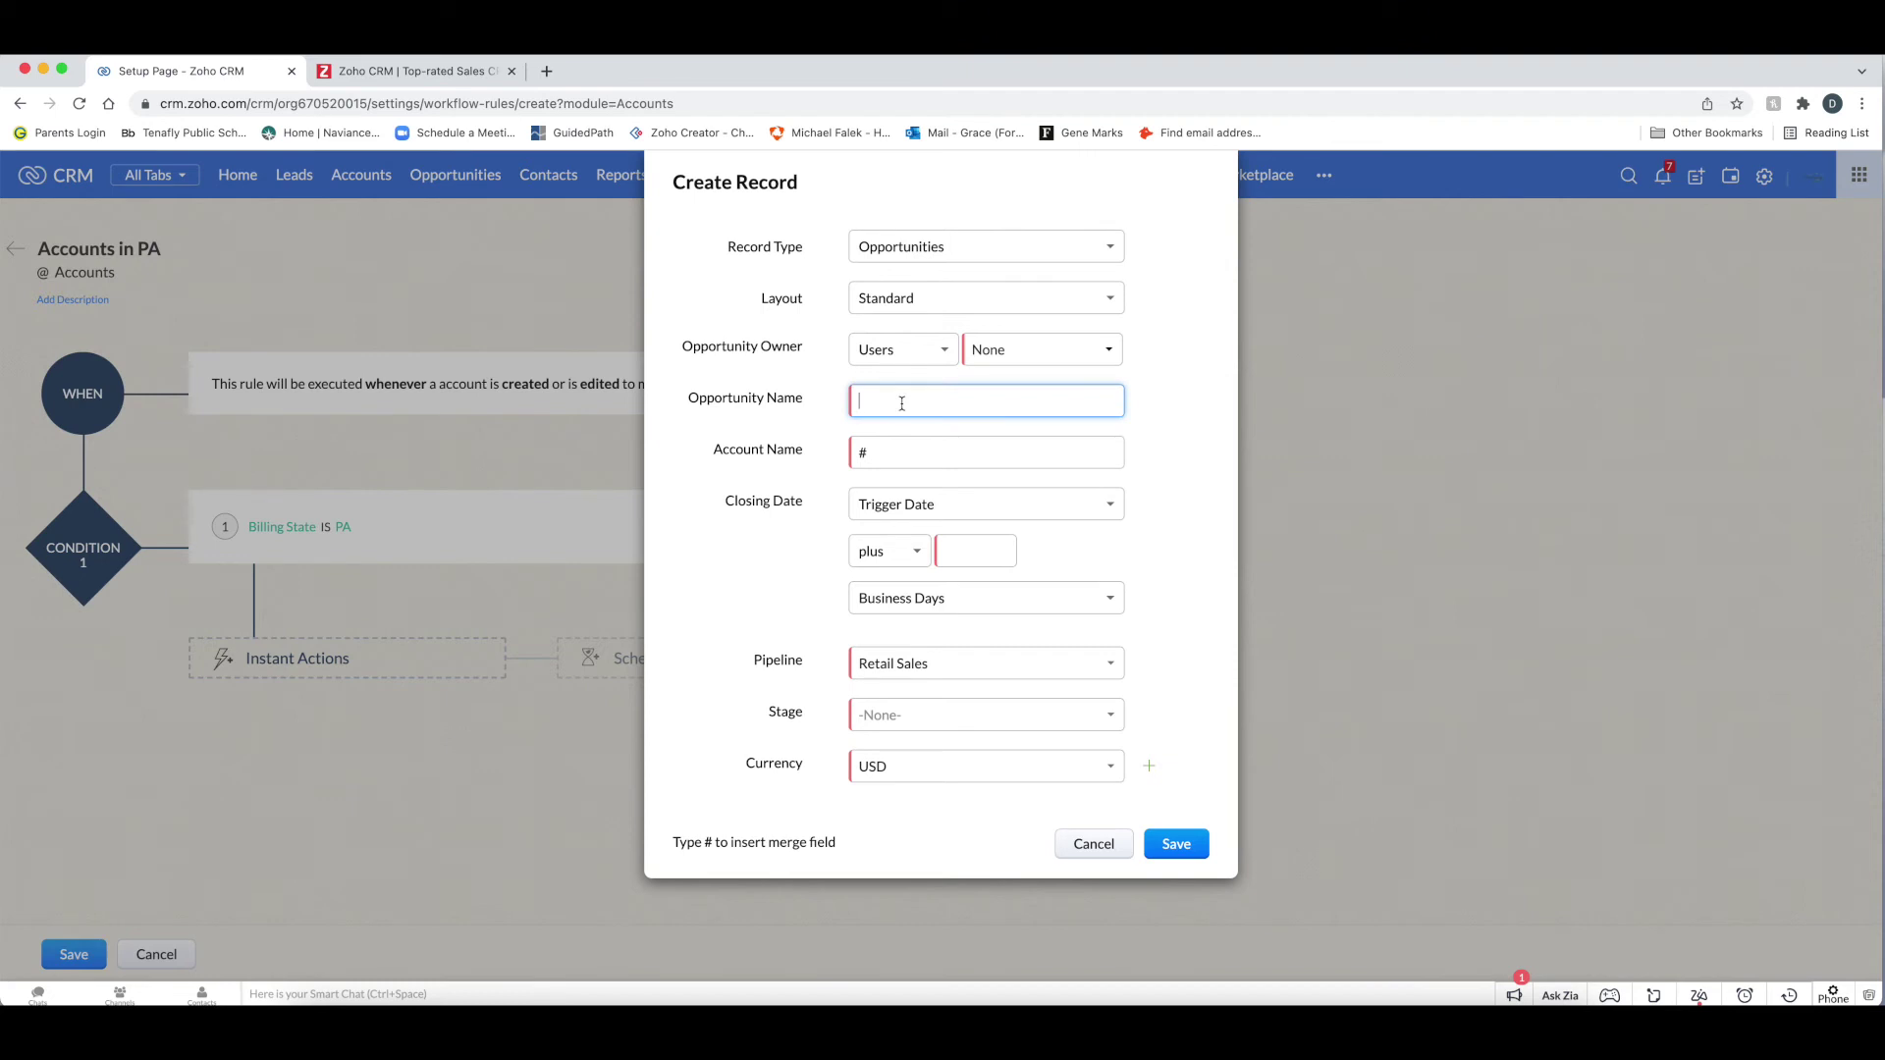
{"action": "type", "text": "Opportunity for #"}
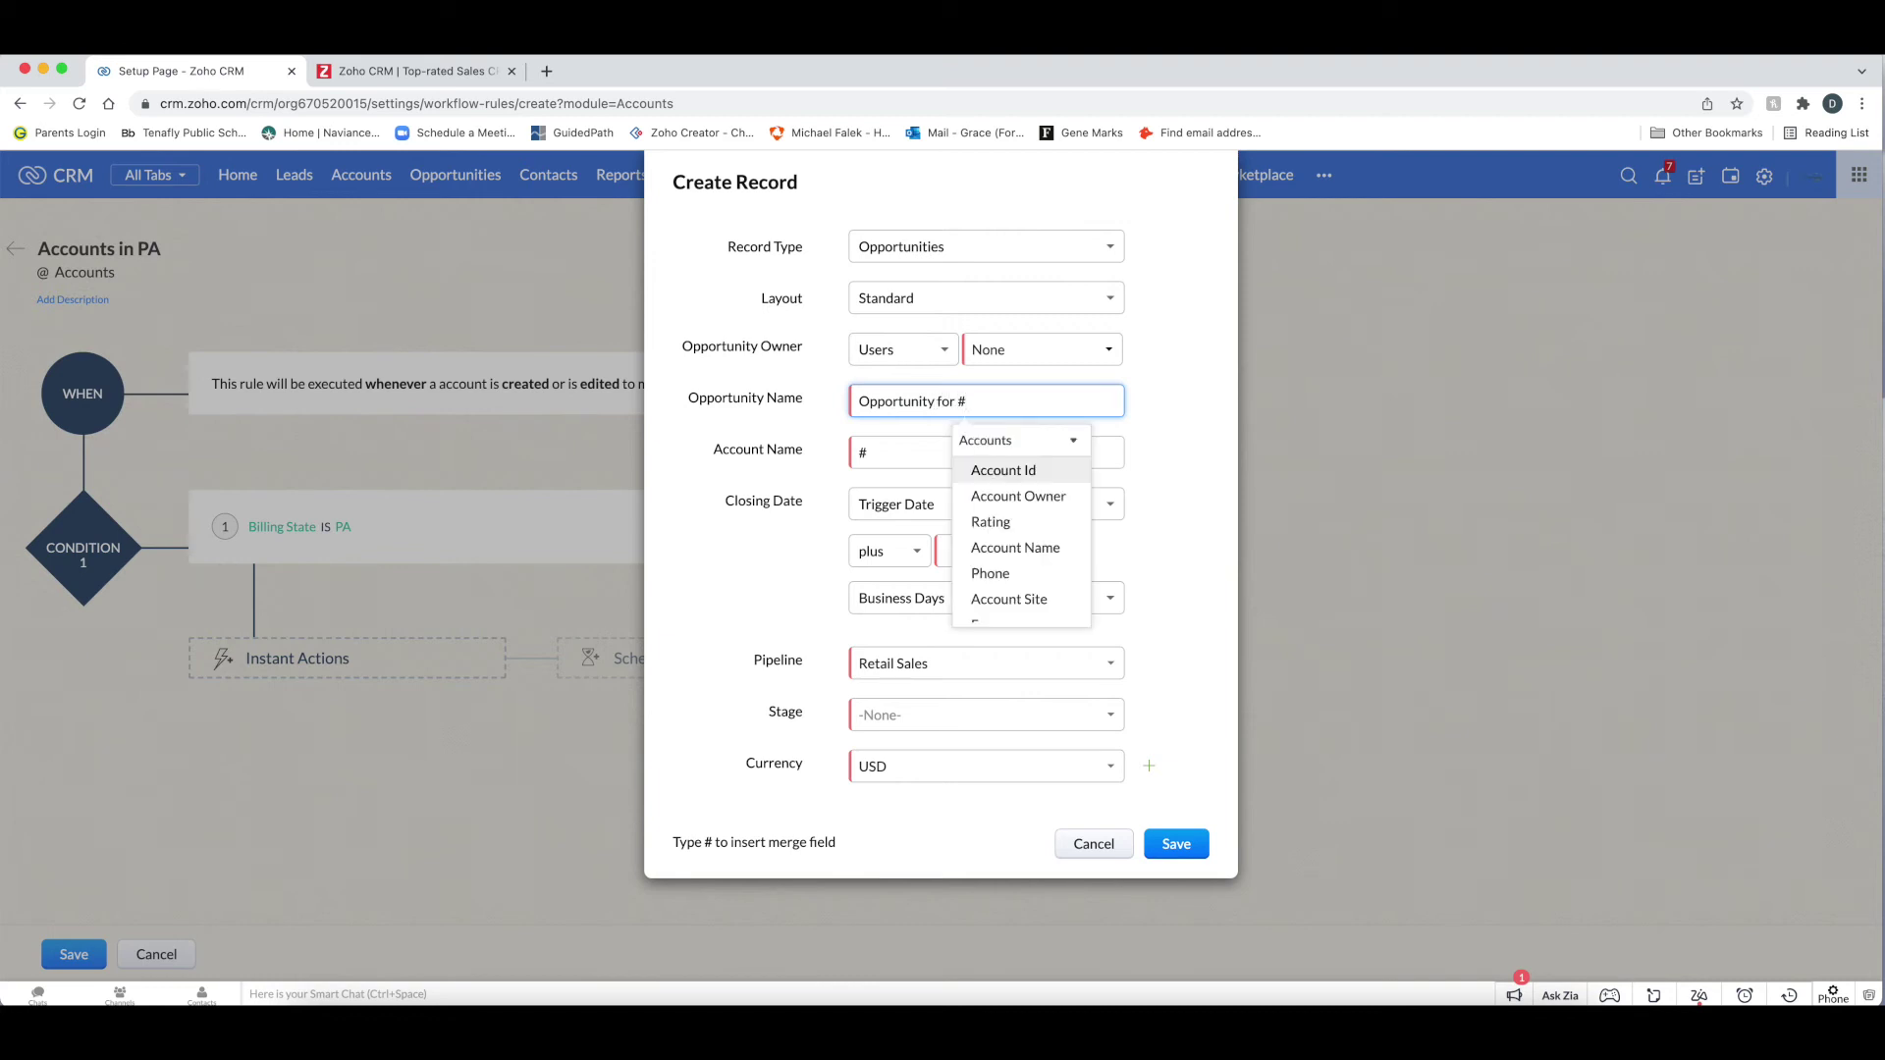
{"action": "left_click", "coordinate": [1026, 547]}
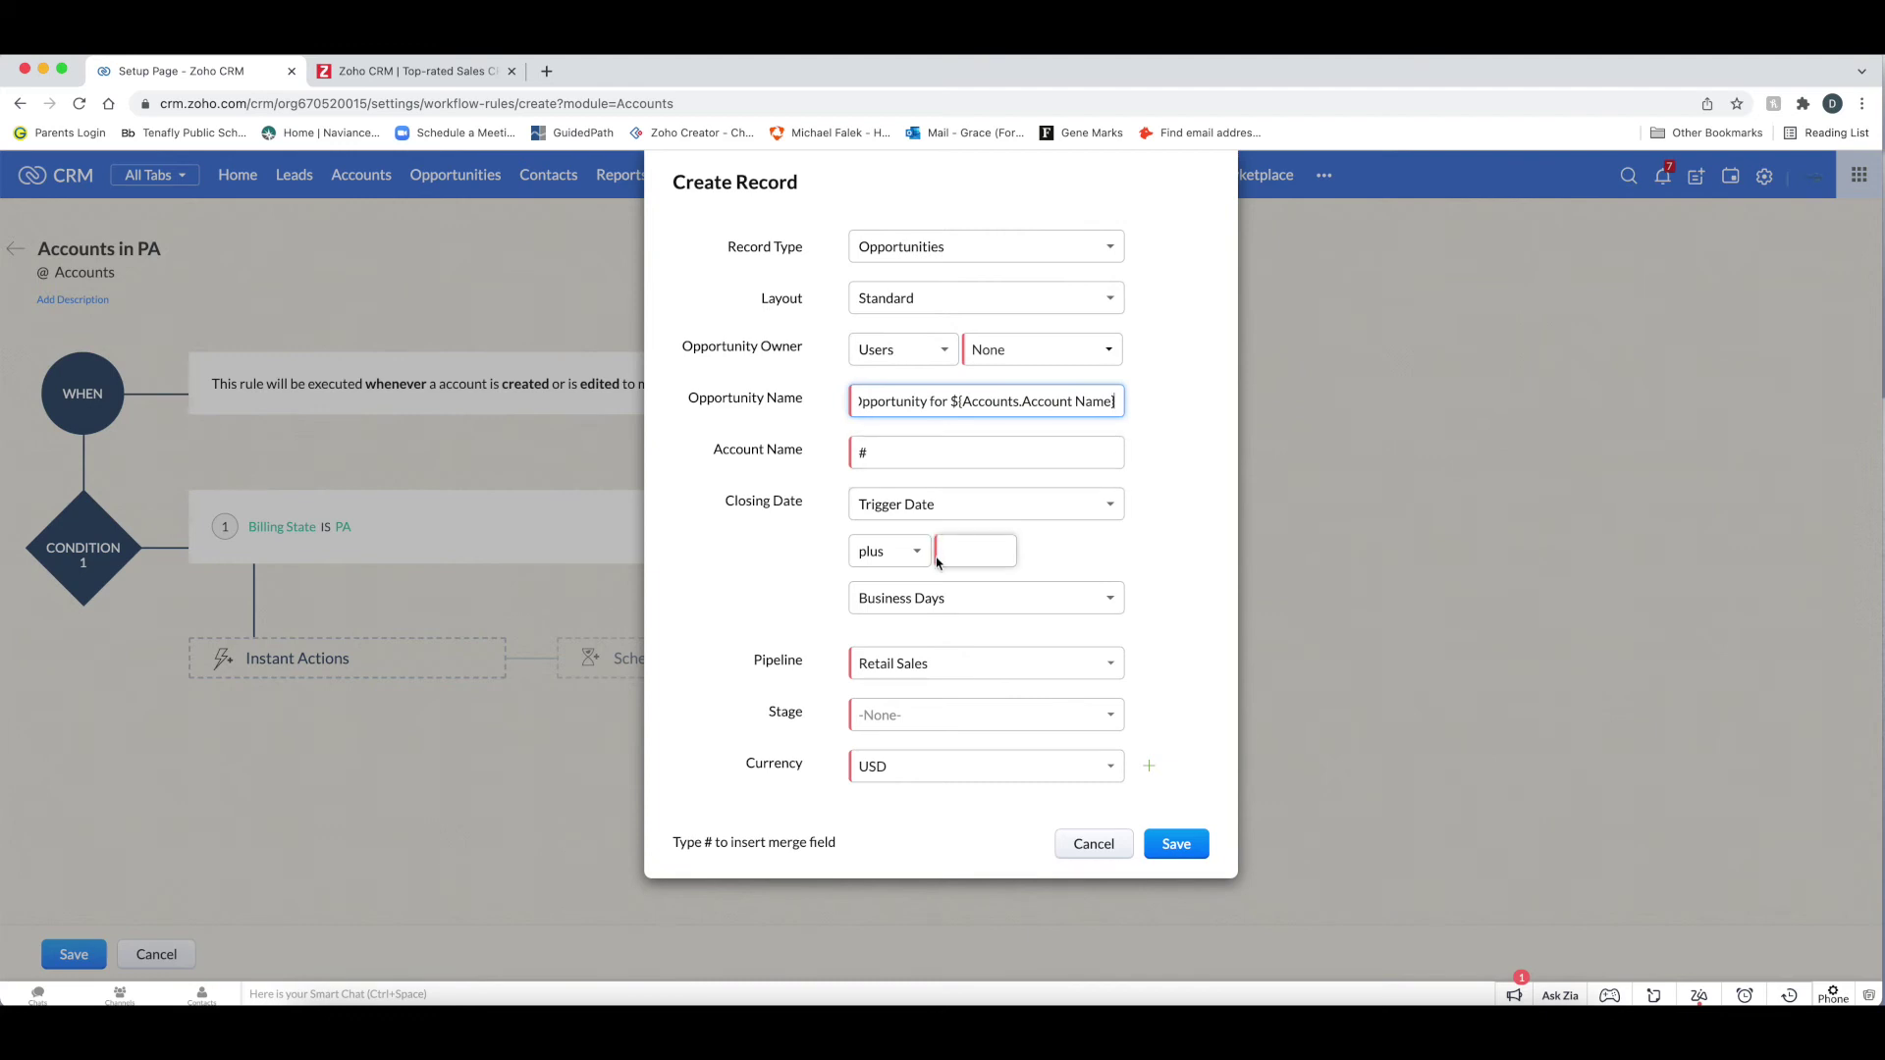
Check the opportunity's Stage field, and cancel the record creation without saving
{"action": "left_click", "coordinate": [880, 724]}
{"action": "left_click", "coordinate": [880, 724]}
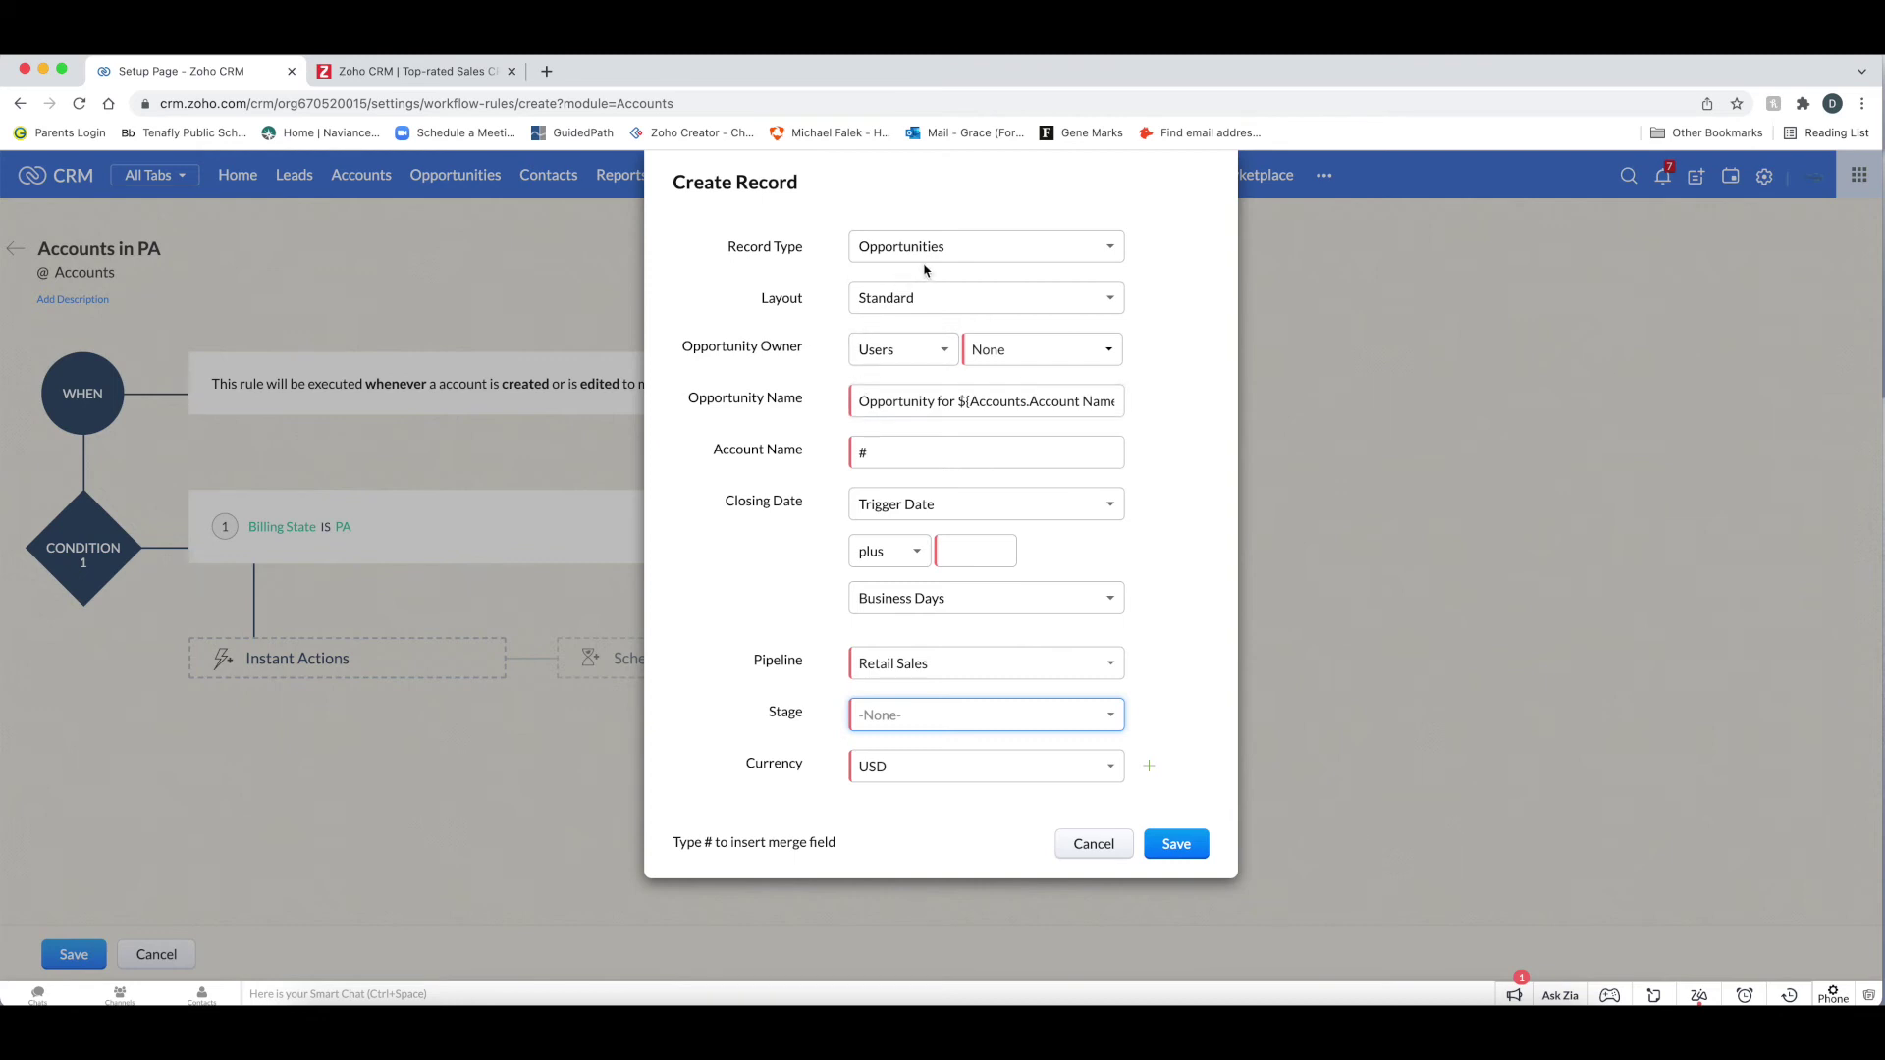
{"action": "left_click", "coordinate": [1086, 845]}
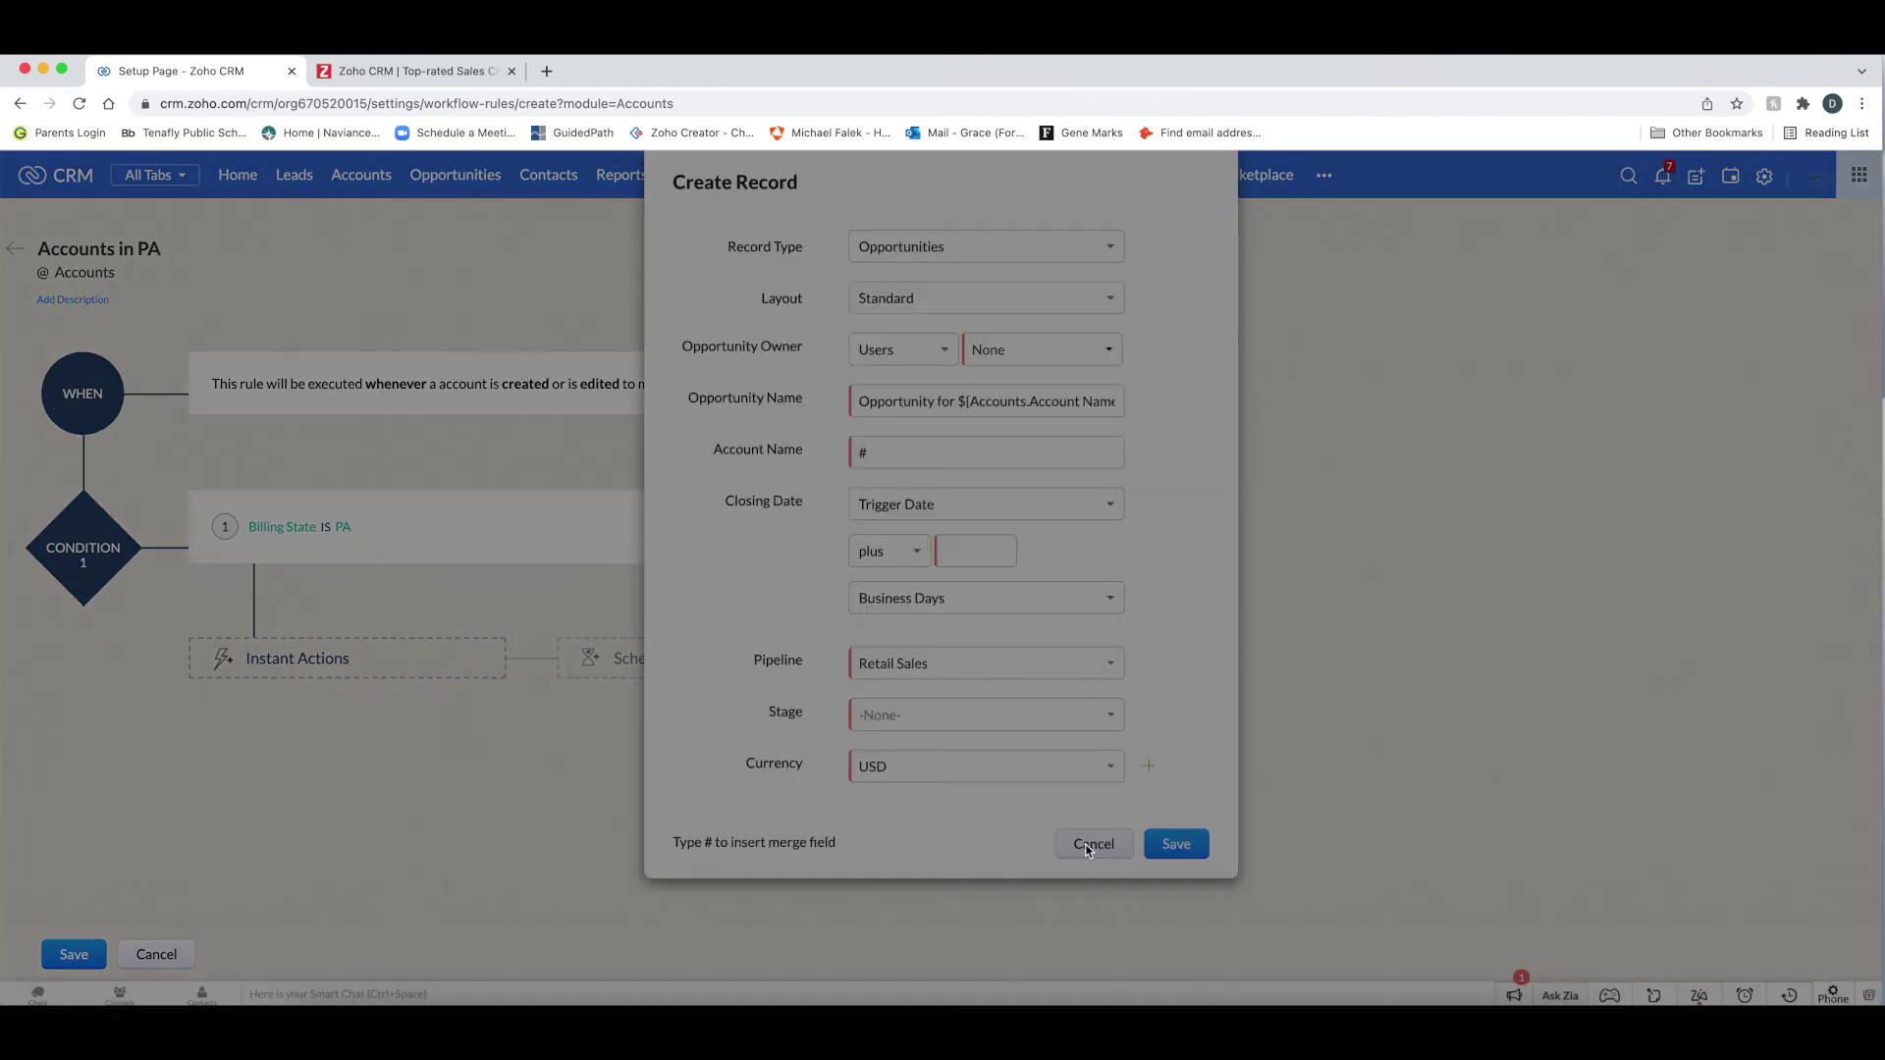
{"action": "left_click", "coordinate": [896, 258]}
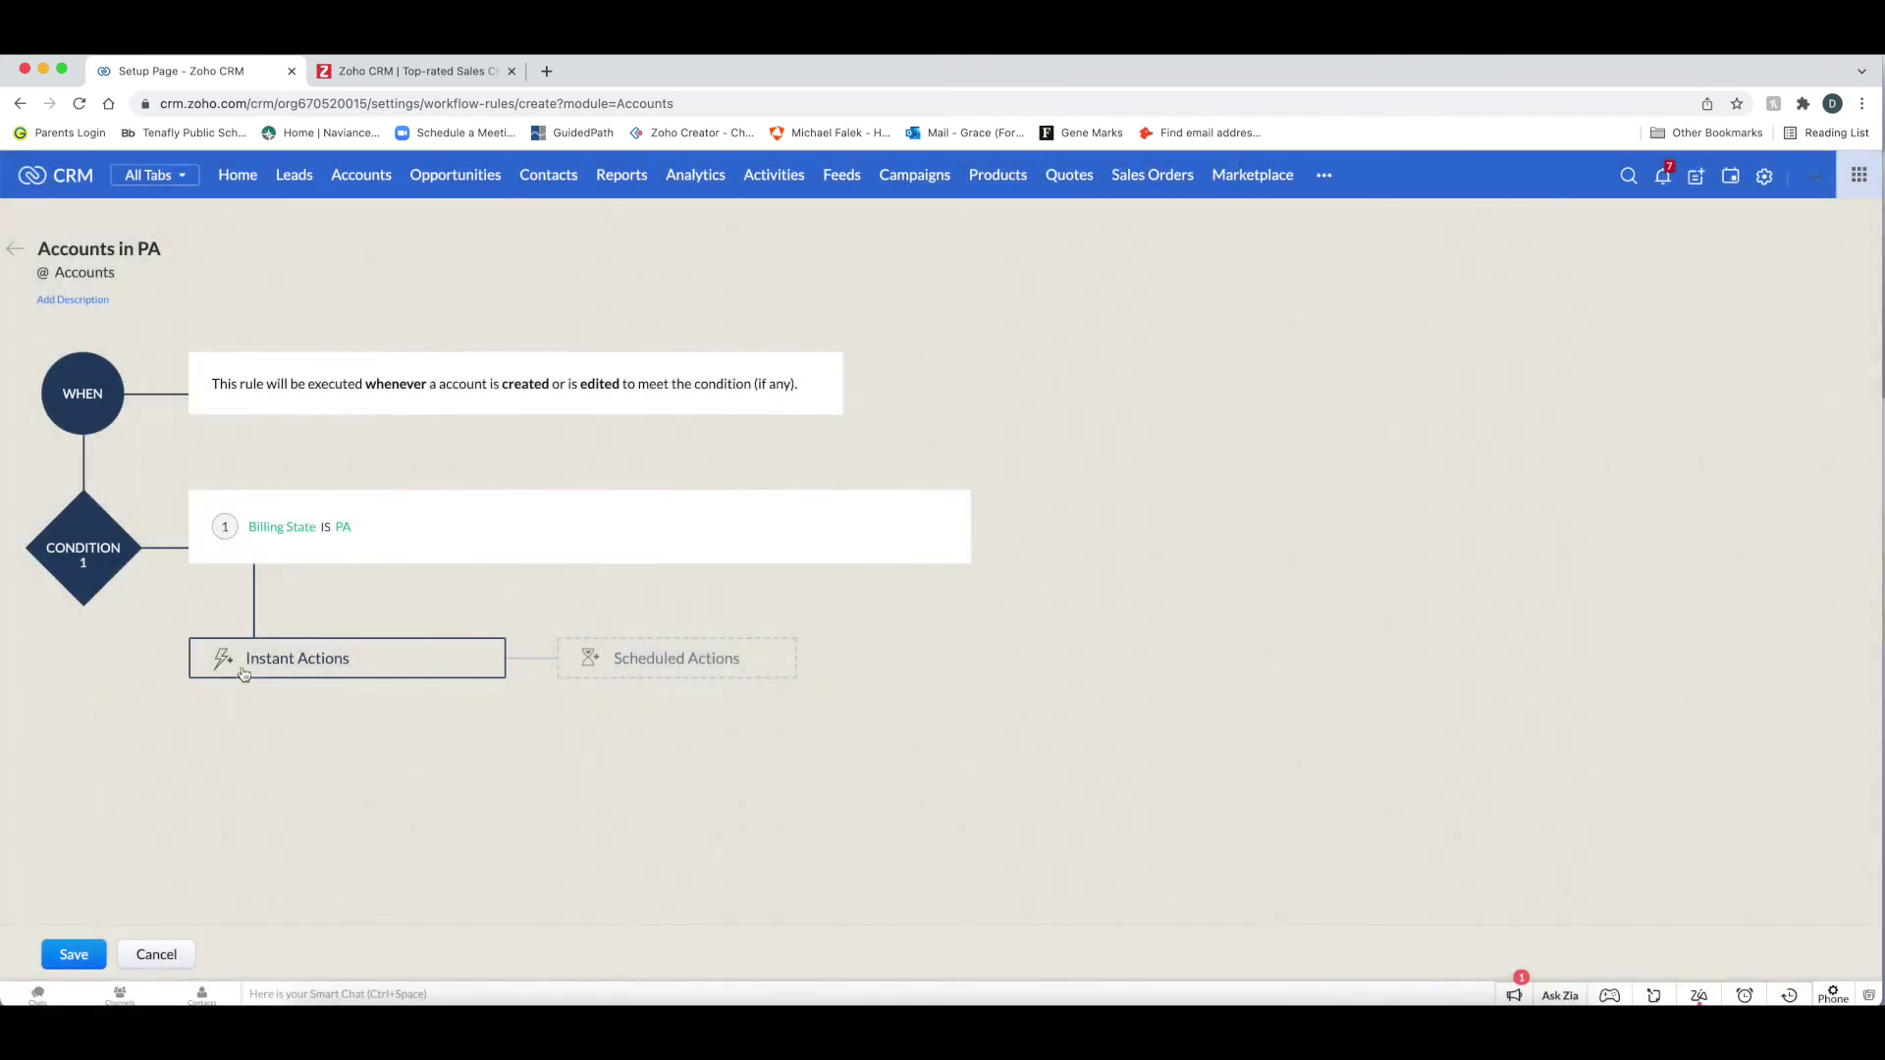
Review the settings for a new webhook instant action, and cancel it without associating it
{"action": "left_click", "coordinate": [259, 663]}
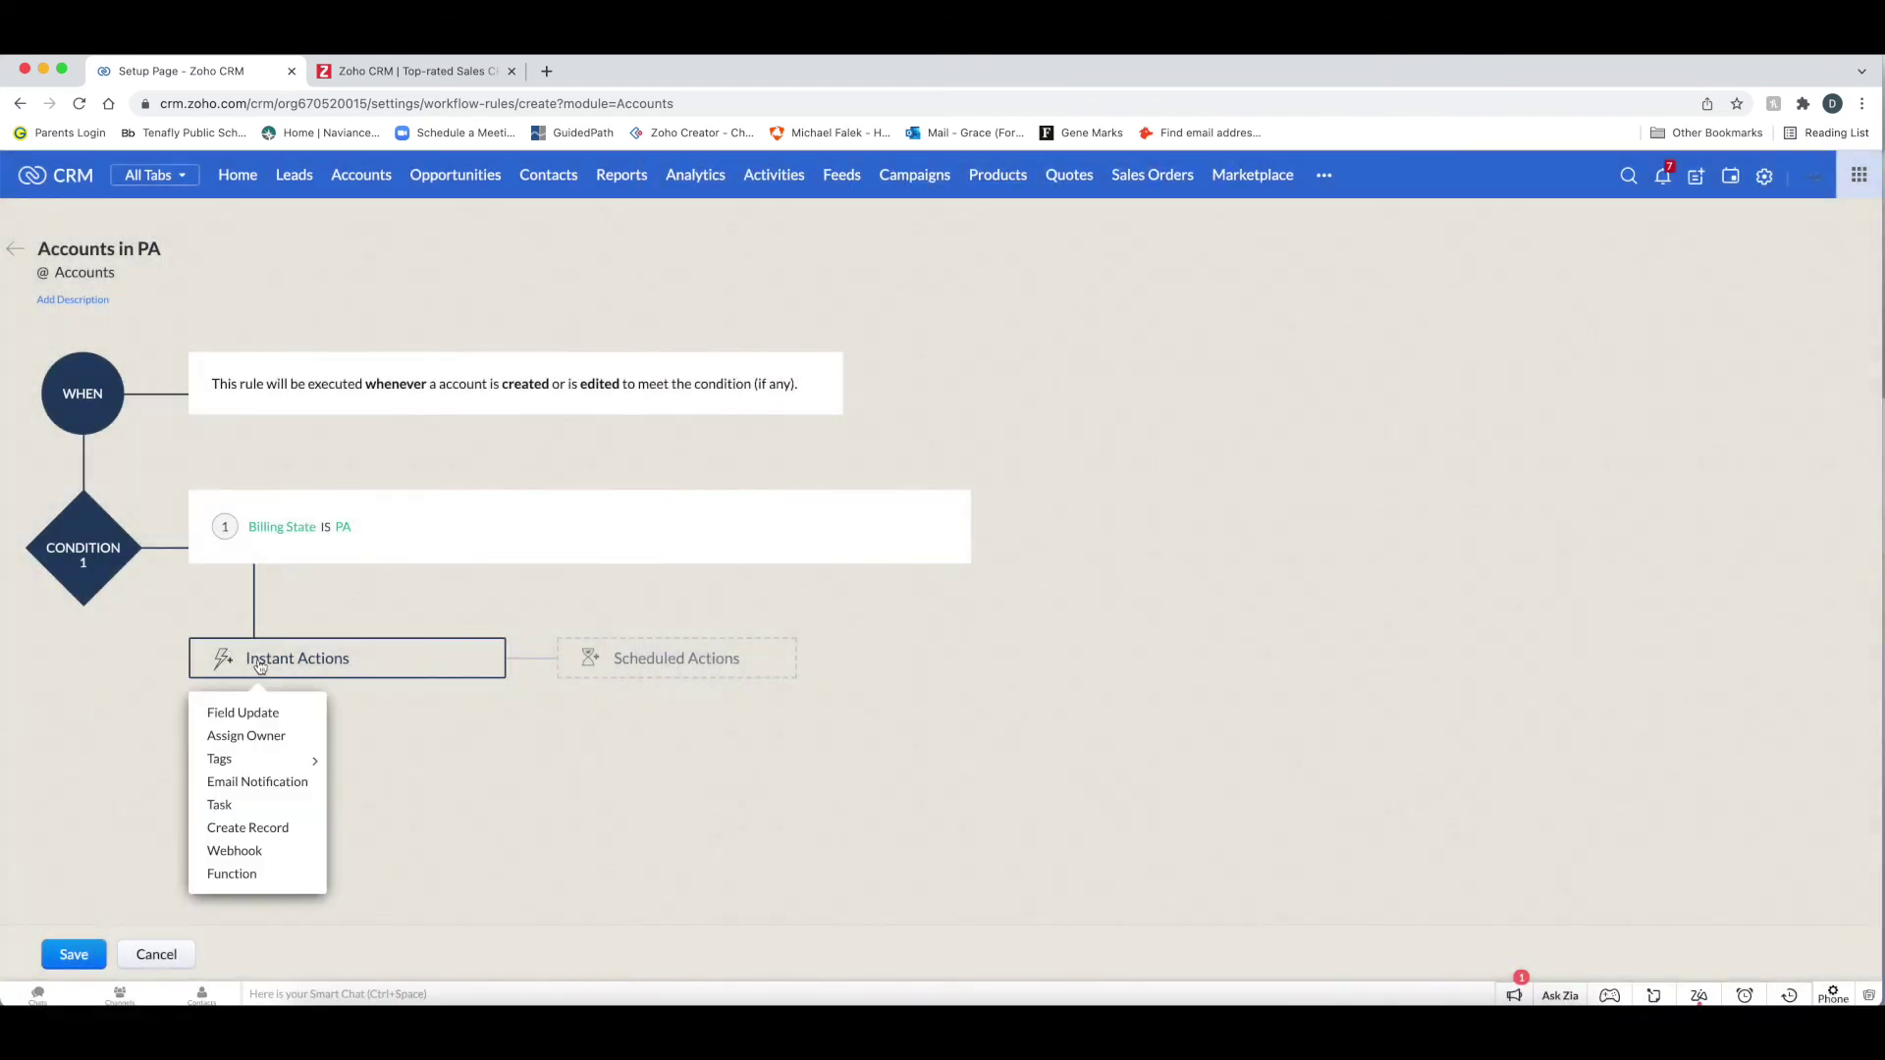
{"action": "left_click", "coordinate": [250, 857]}
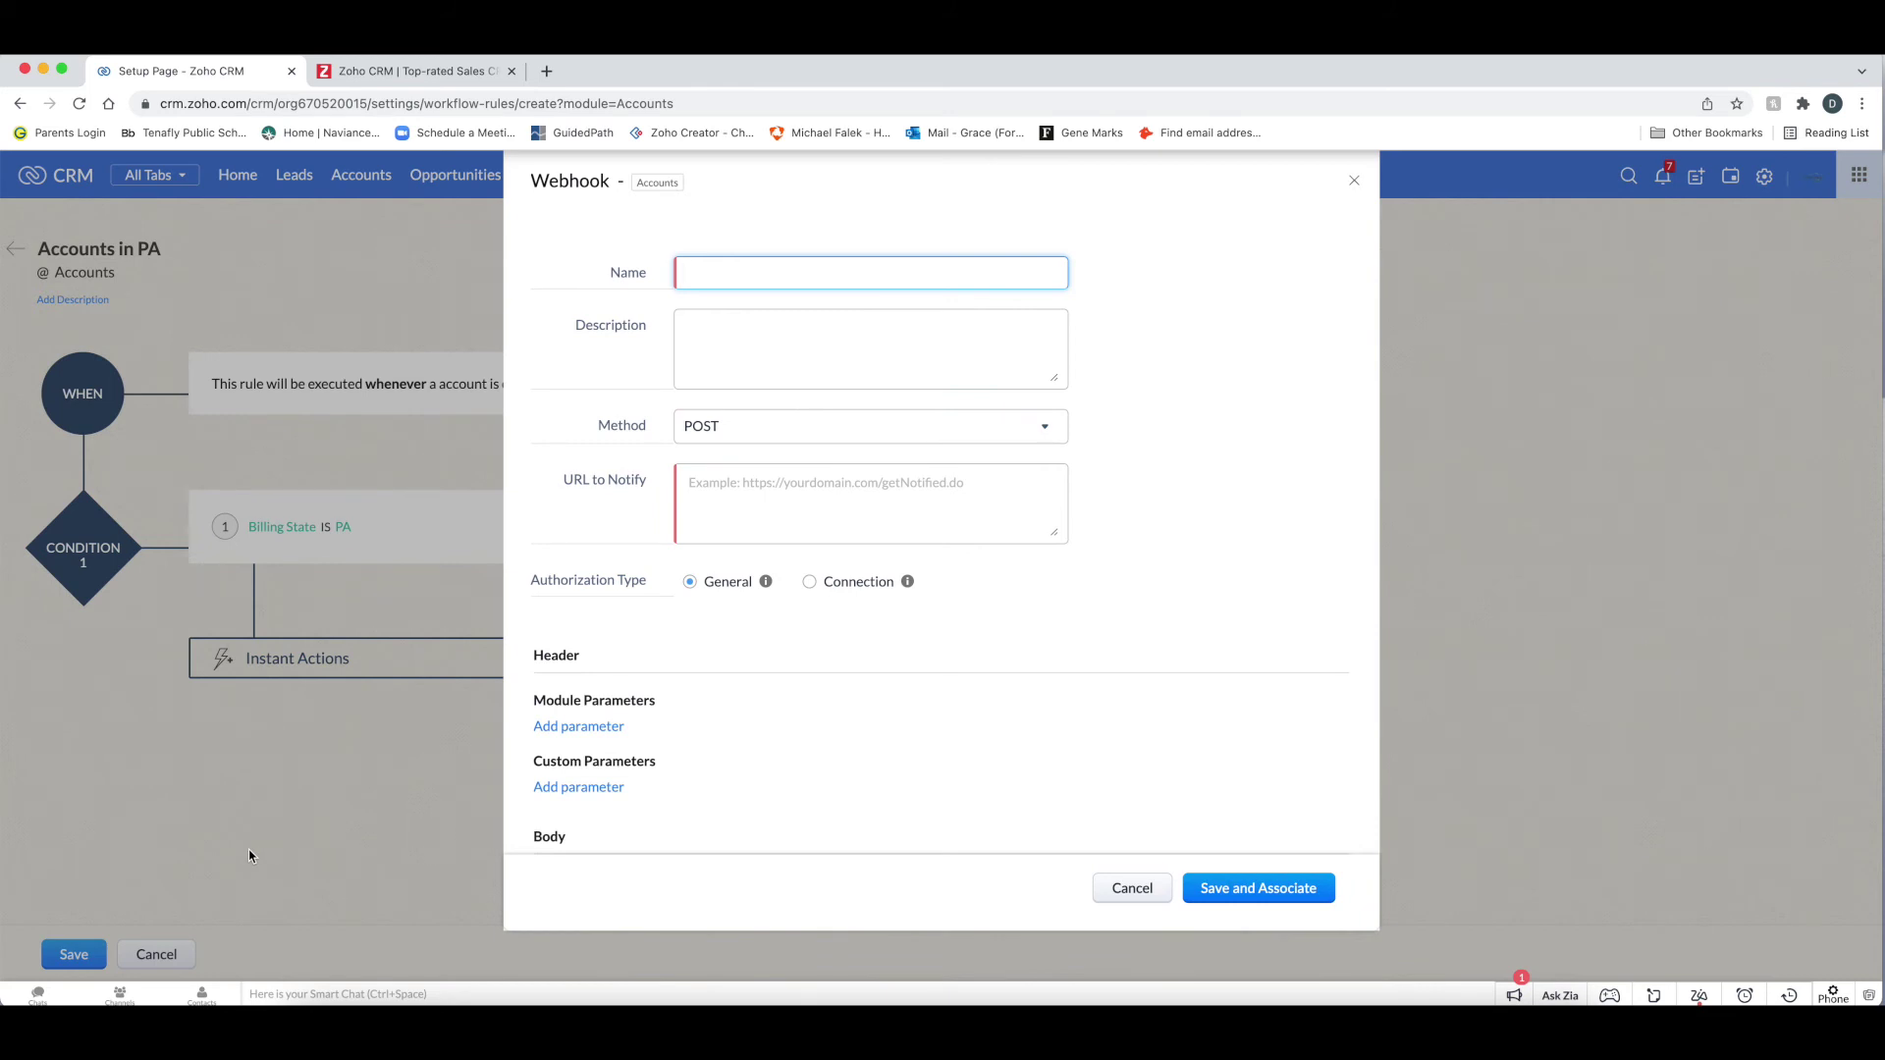
{"action": "left_click", "coordinate": [1113, 889]}
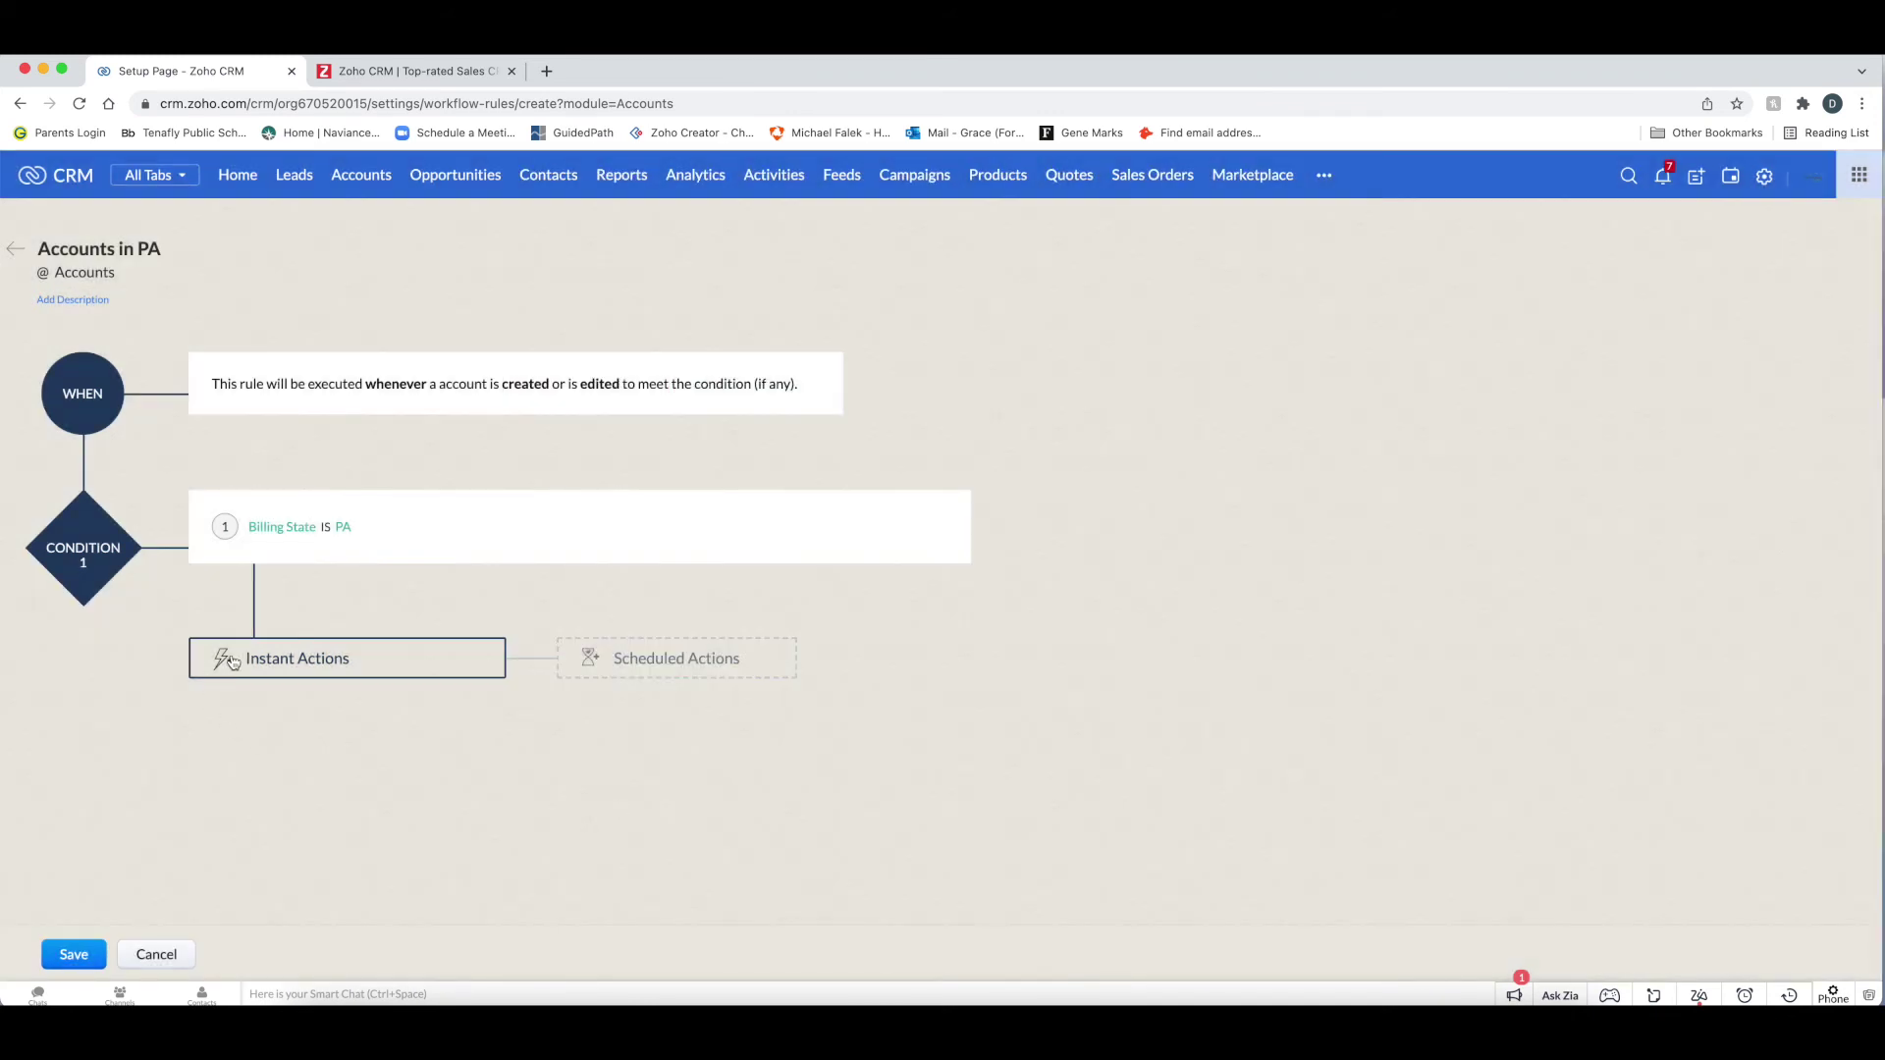
Review the ways to configure a function action, including the gallery of pre-made functions, and close without configuring one
{"action": "left_click", "coordinate": [250, 660]}
{"action": "left_click", "coordinate": [244, 877]}
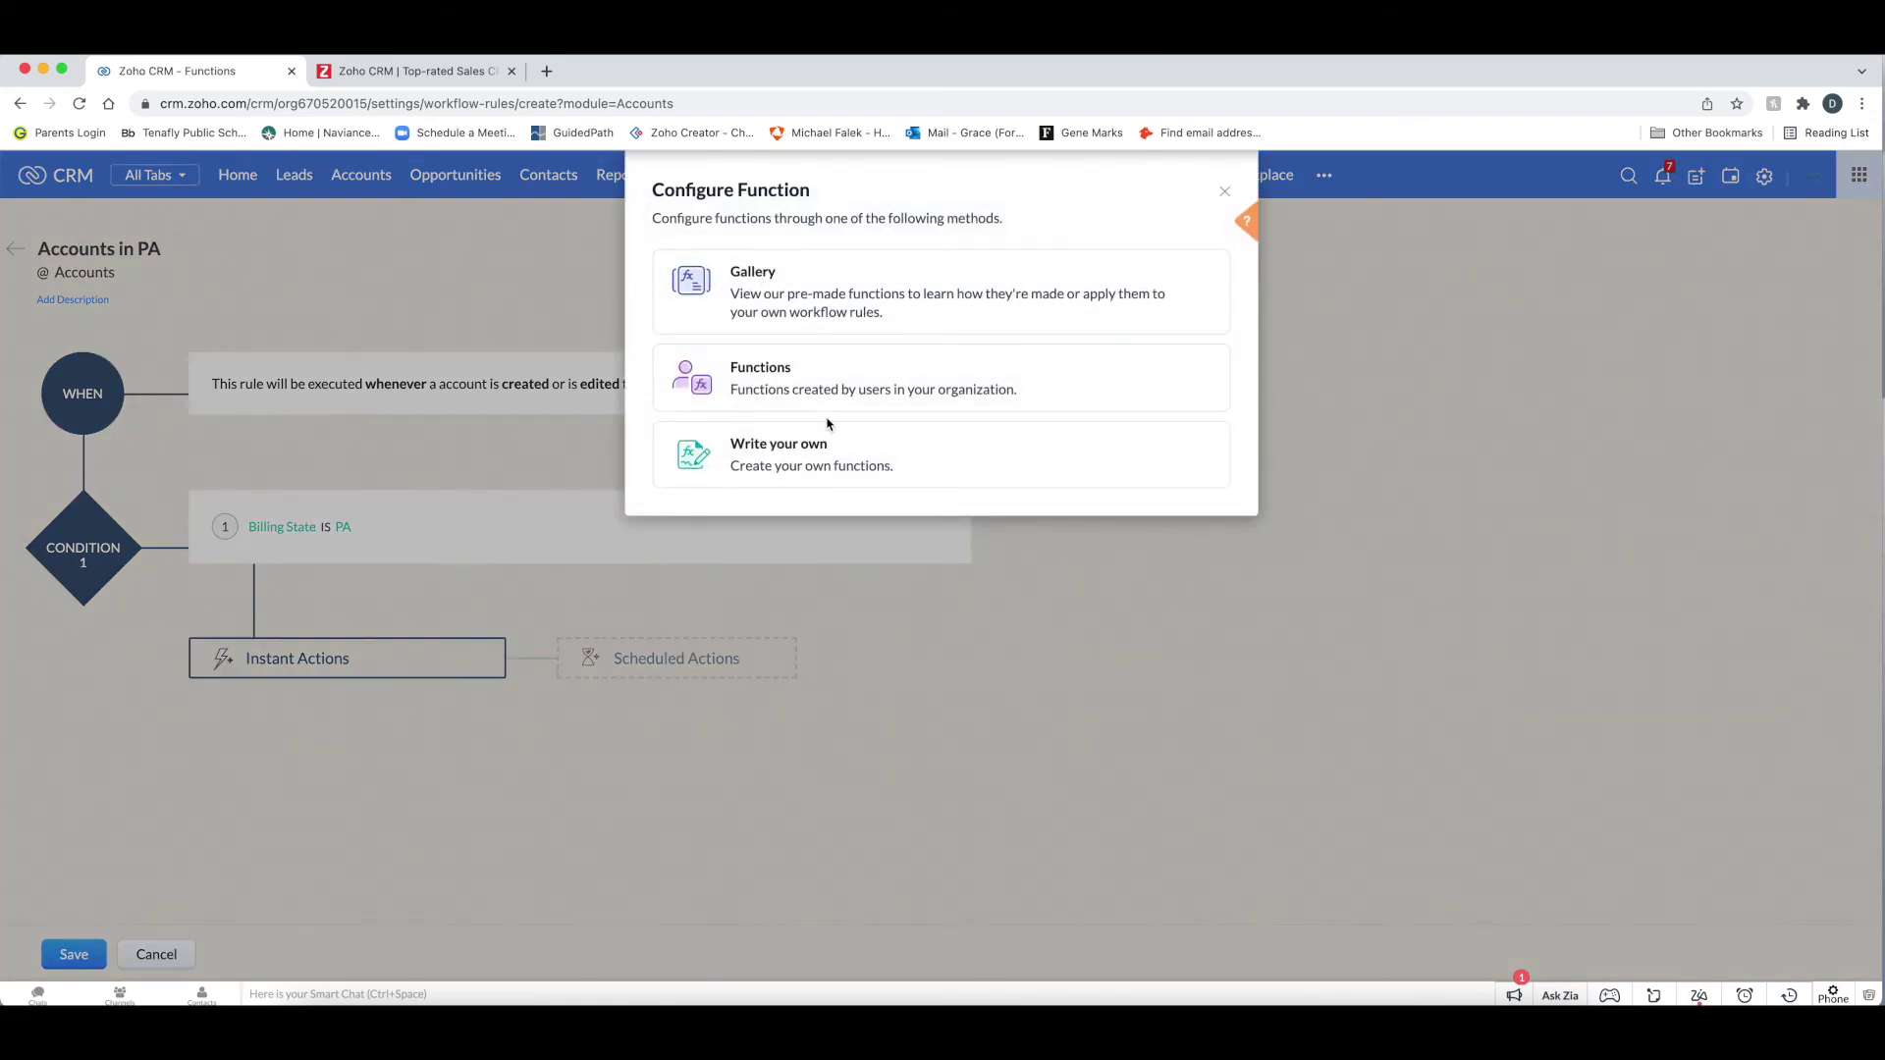
{"action": "left_click", "coordinate": [759, 306]}
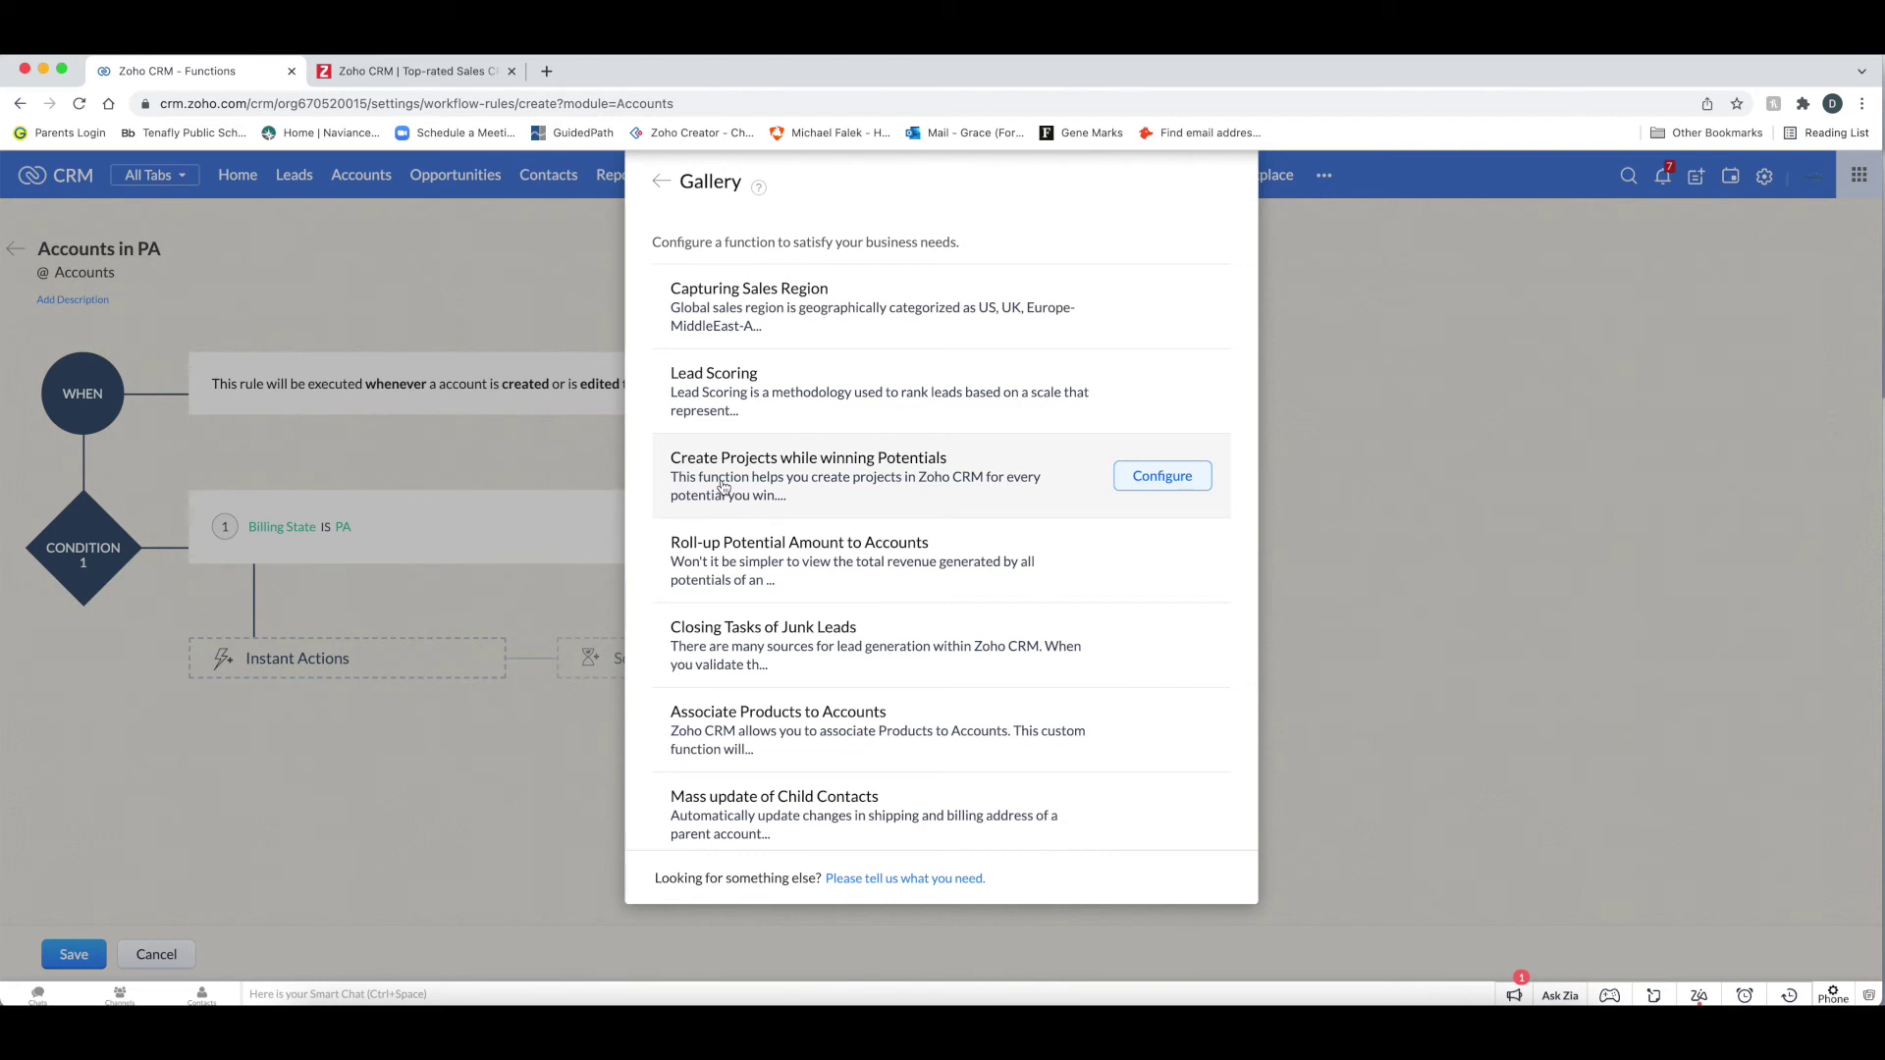
{"action": "left_click", "coordinate": [663, 185]}
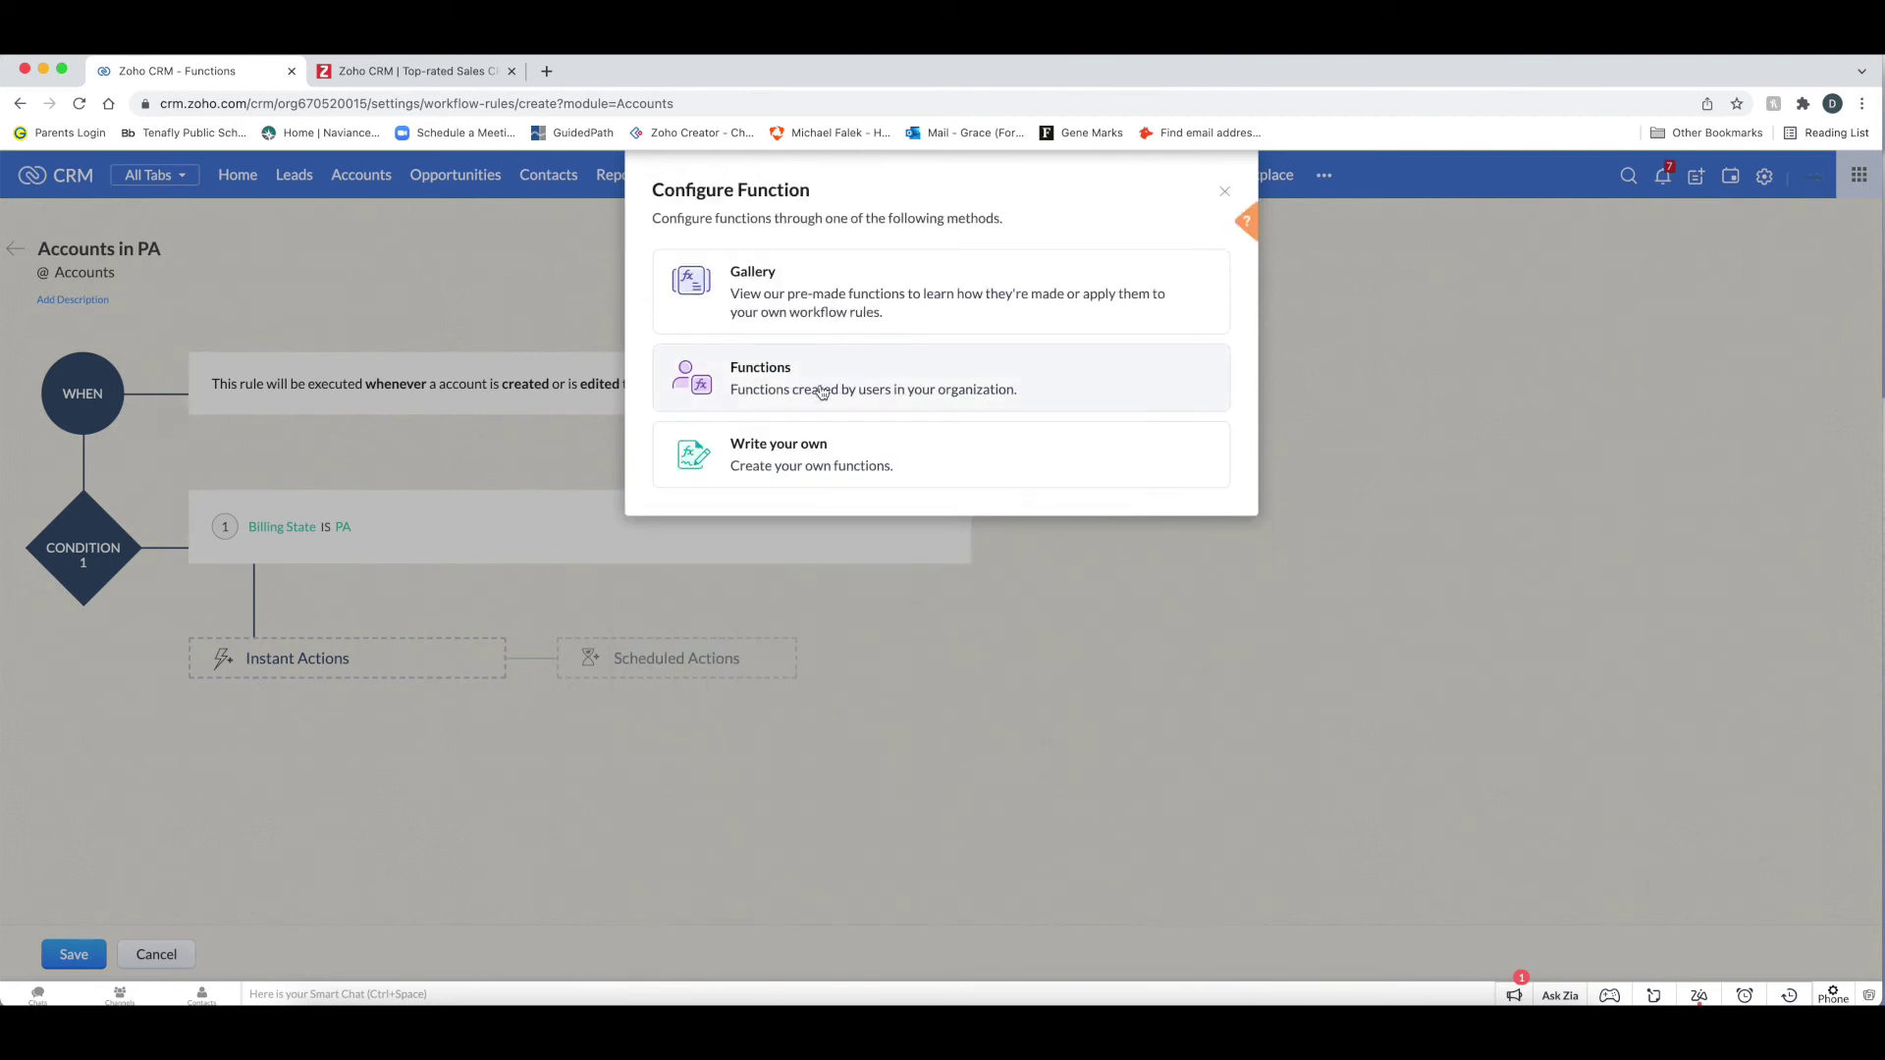
{"action": "left_click", "coordinate": [1225, 194]}
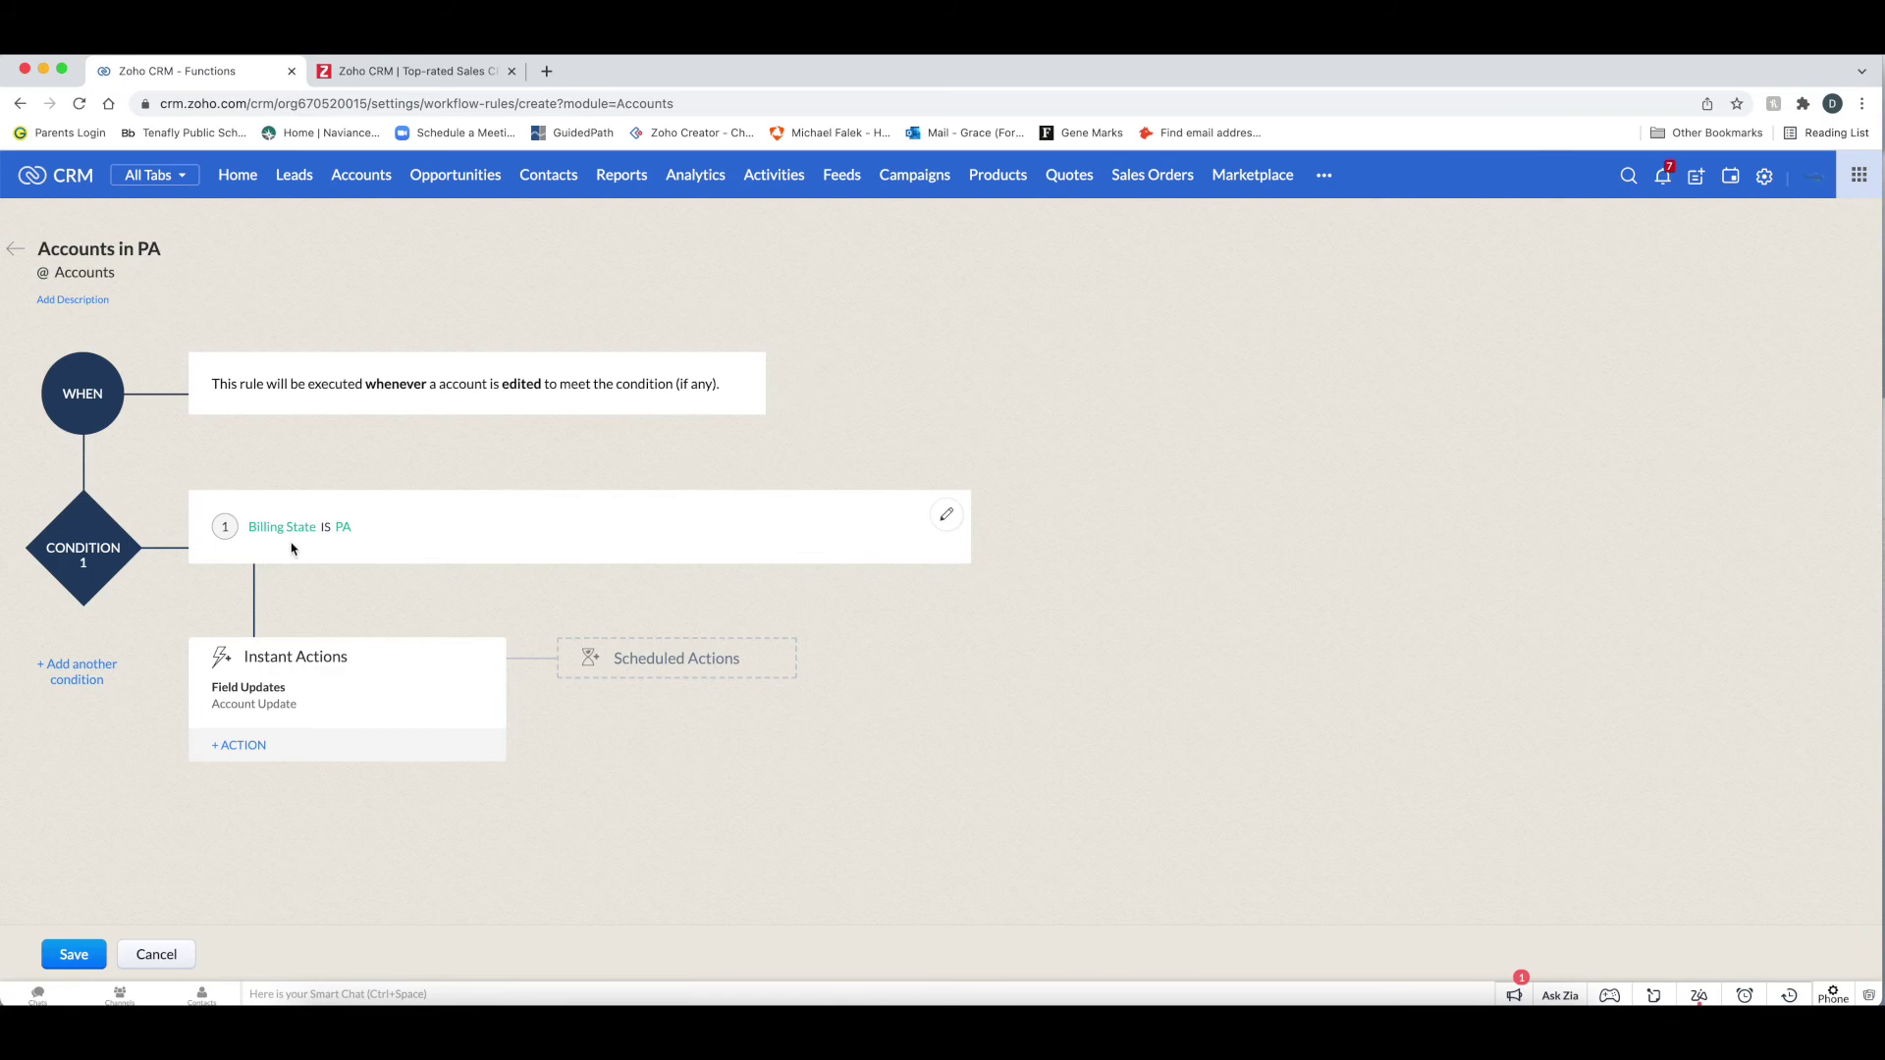
Add another condition to the rule covering accounts that do not meet any of the above conditions
{"action": "left_click", "coordinate": [75, 675]}
{"action": "scroll", "coordinate": [178, 751], "scroll_direction": "down", "scroll_amount": 2}
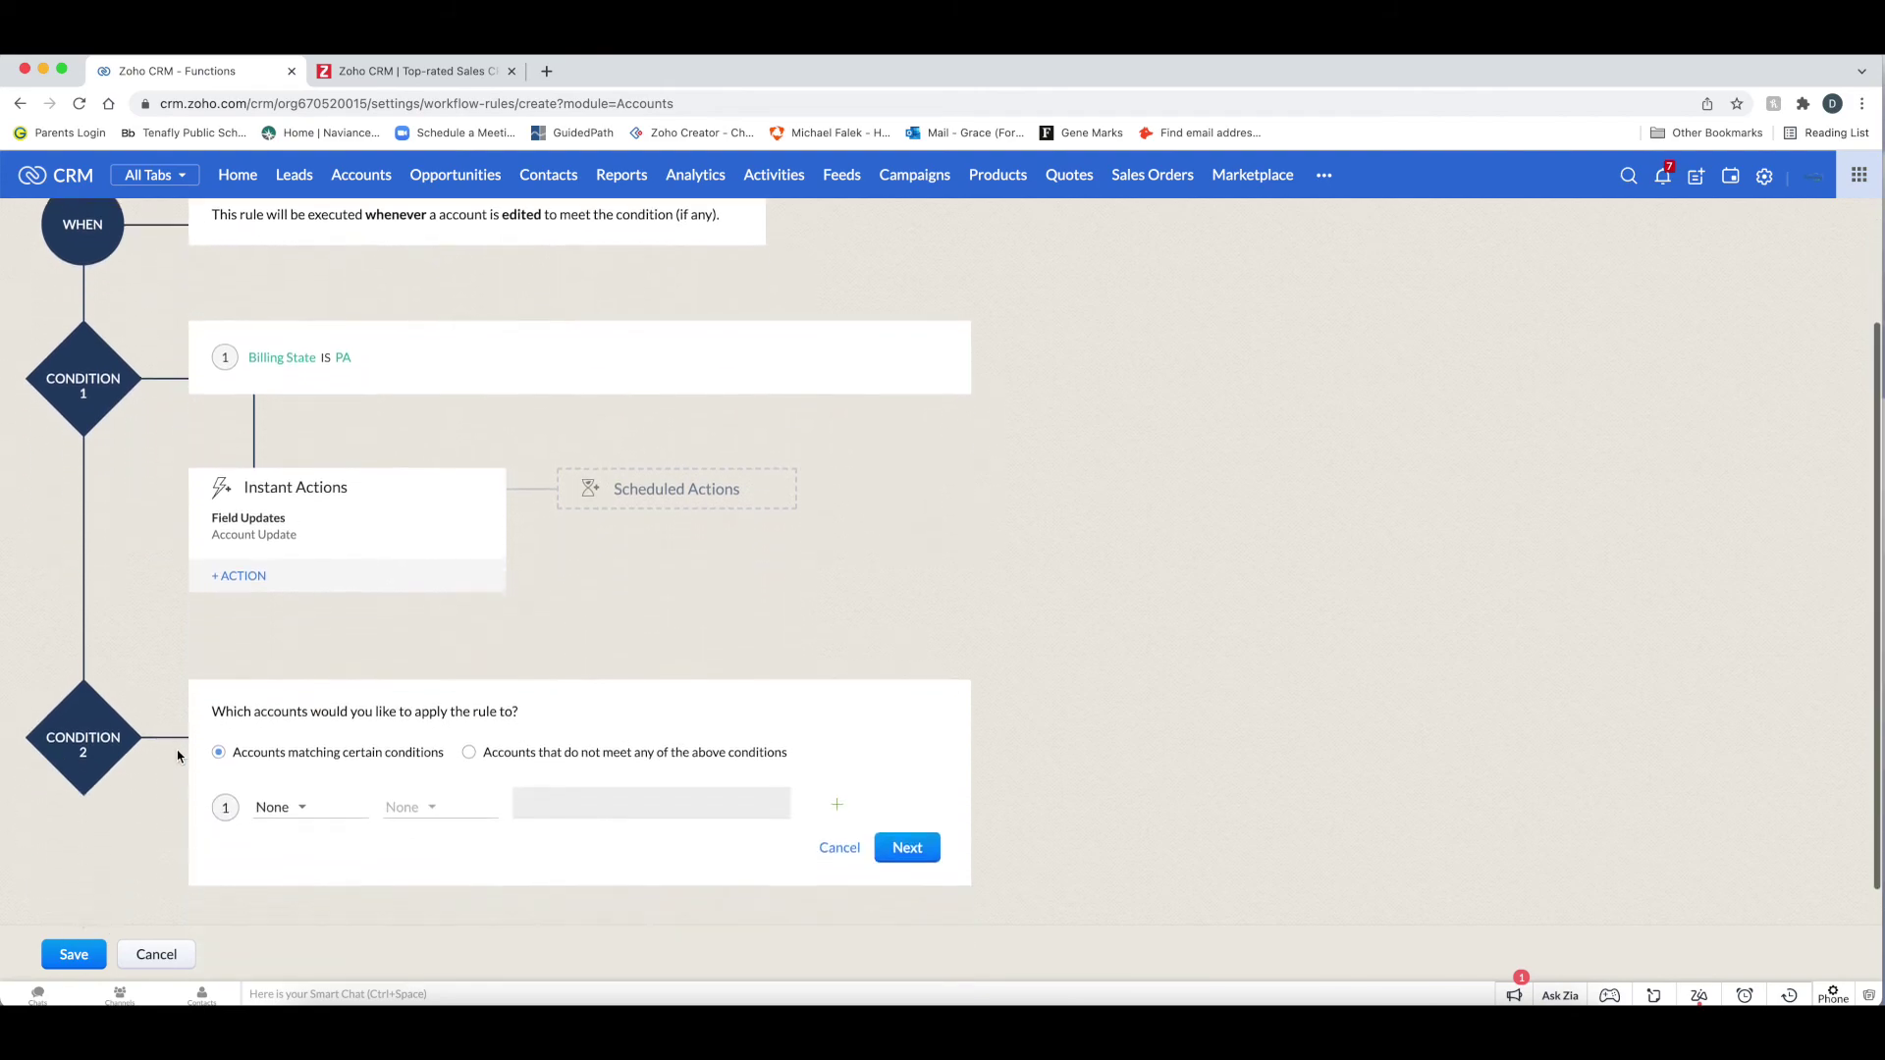
{"action": "scroll", "coordinate": [178, 756], "scroll_direction": "down", "scroll_amount": 3}
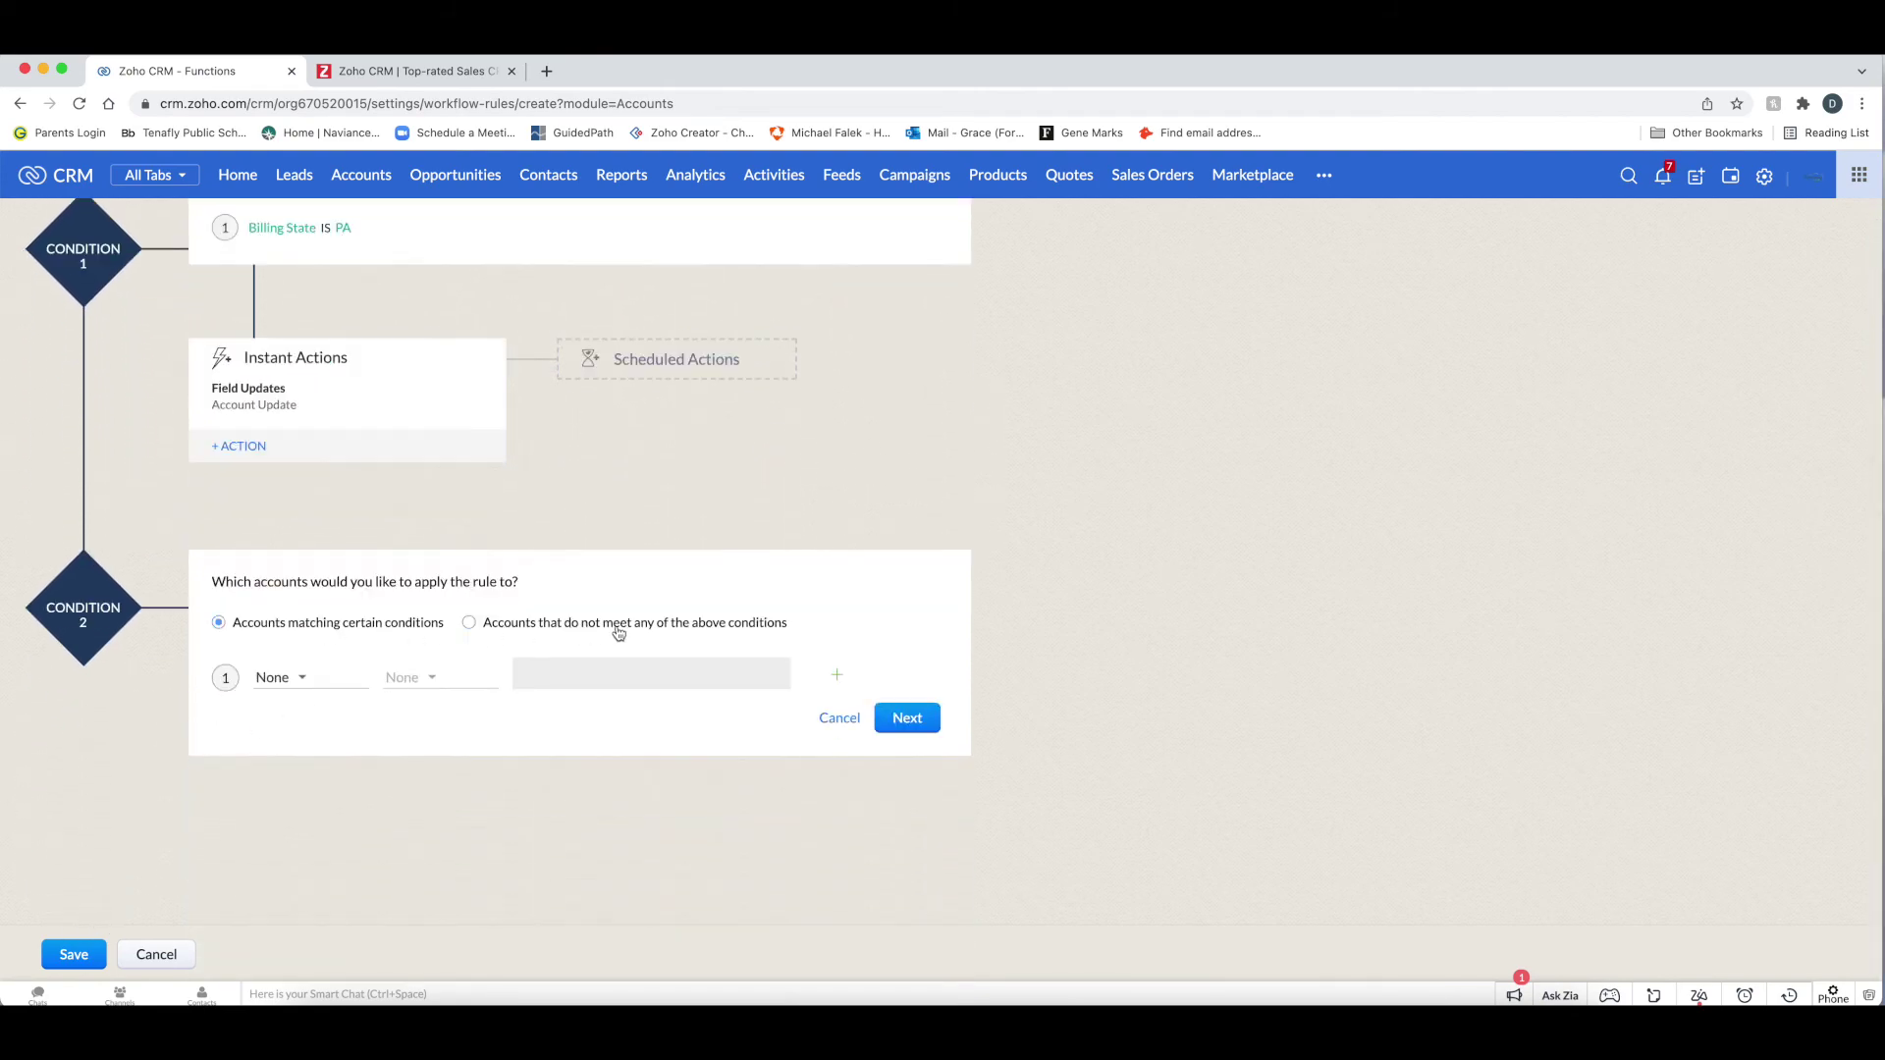
{"action": "left_click", "coordinate": [468, 623]}
{"action": "scroll", "coordinate": [470, 648], "scroll_direction": "up", "scroll_amount": 3}
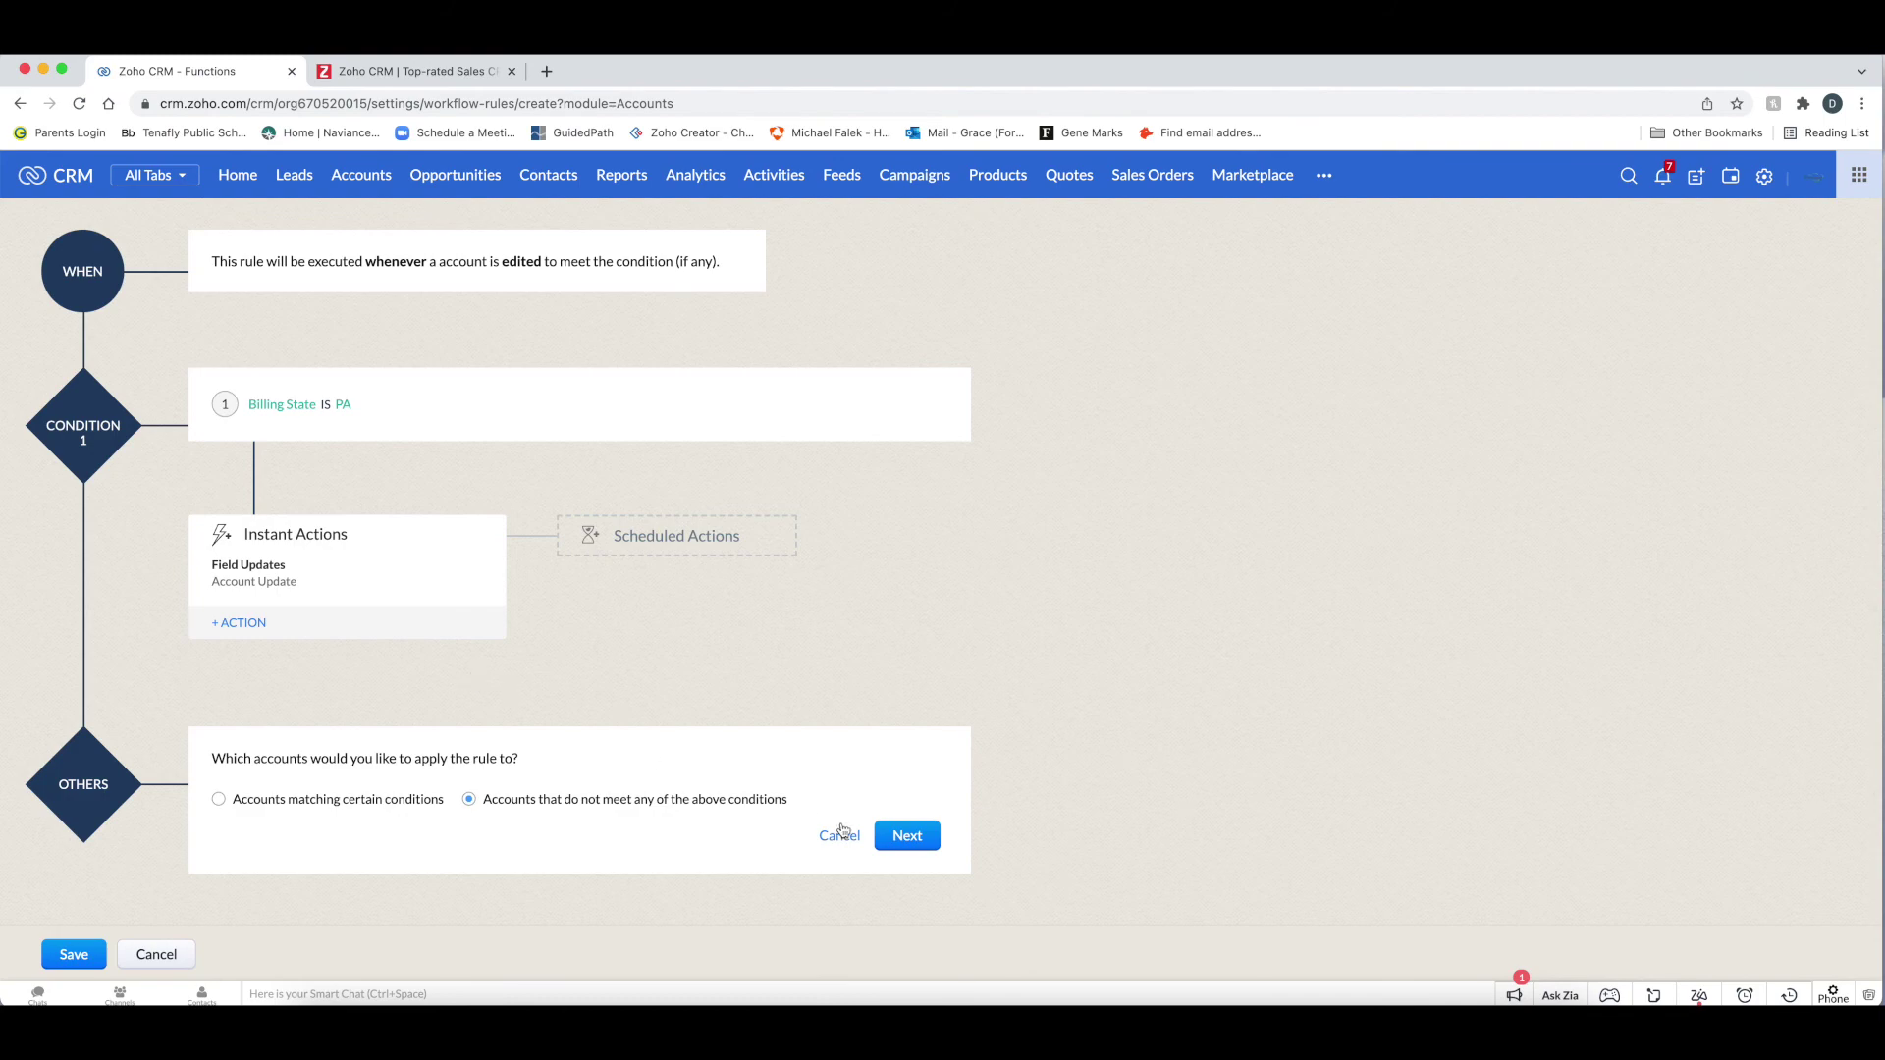
{"action": "left_click", "coordinate": [896, 835]}
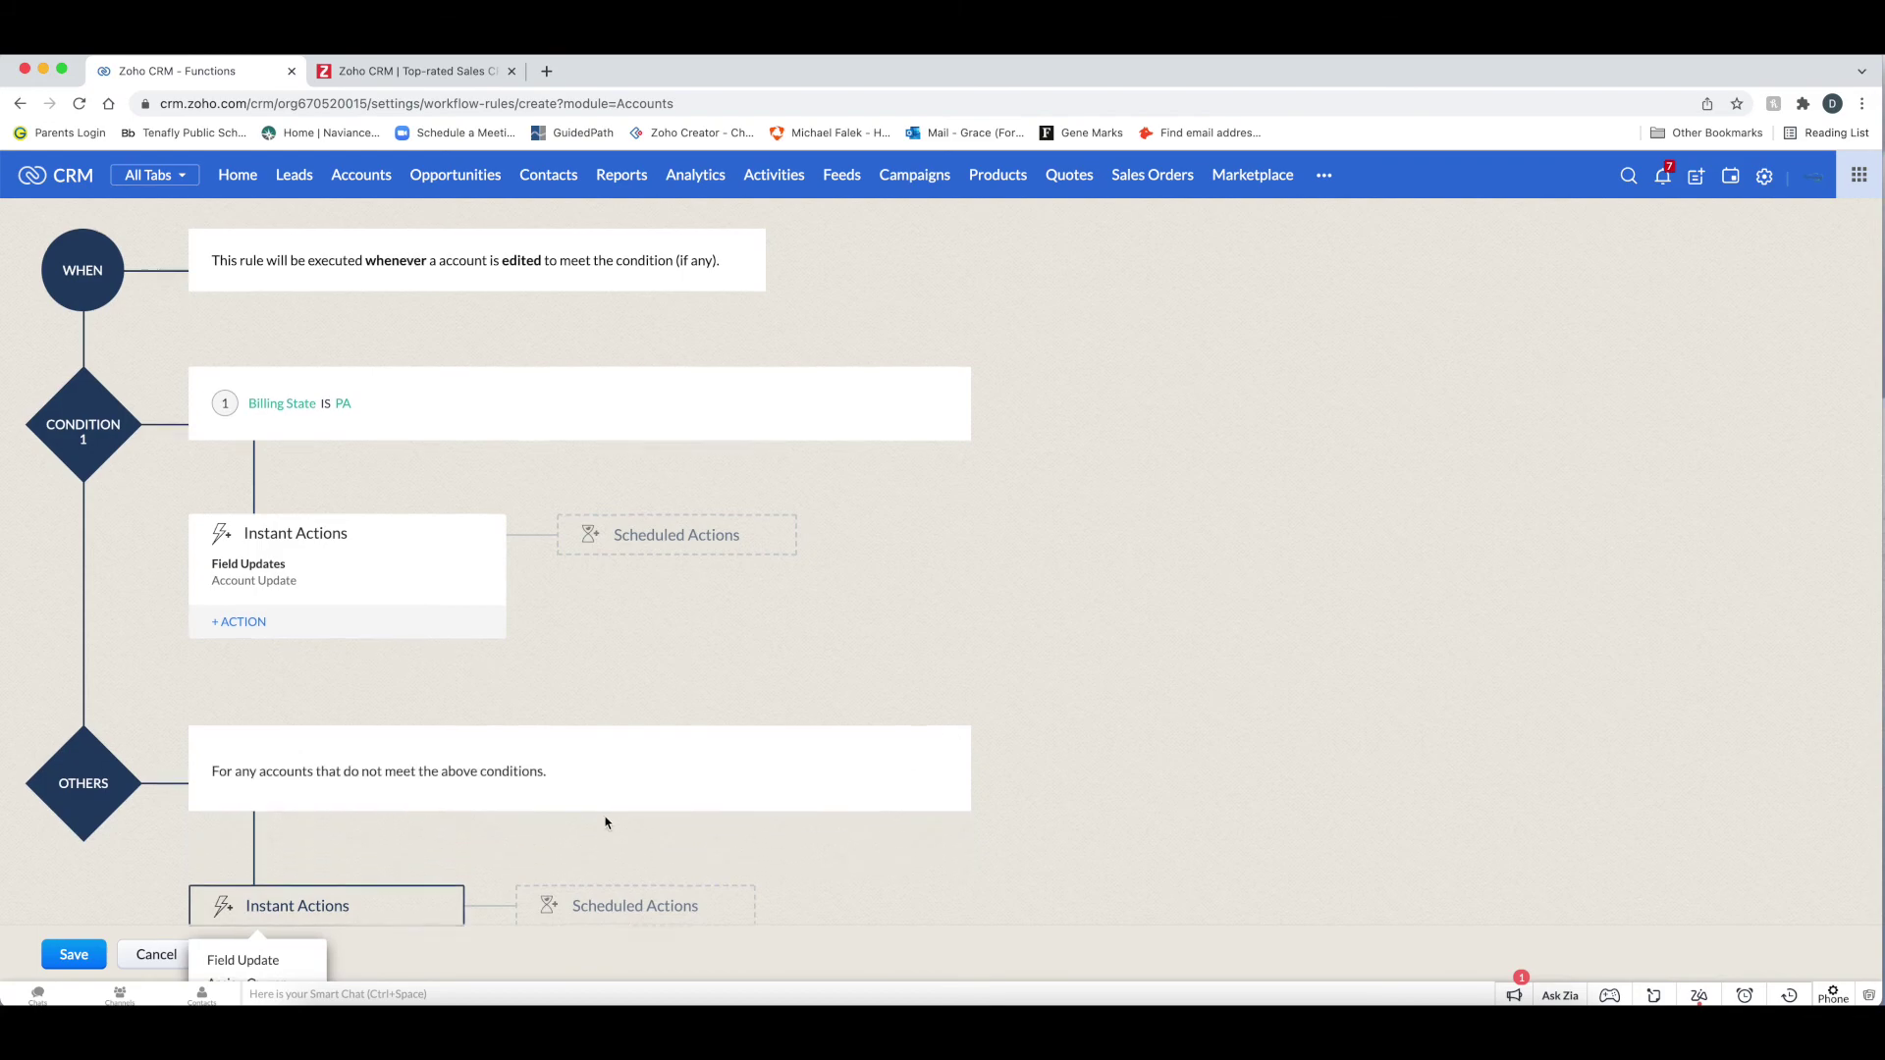
Associate the existing Account Update field update as the instant action for accounts that do not meet the above conditions
{"action": "scroll", "coordinate": [606, 821], "scroll_direction": "down", "scroll_amount": 3}
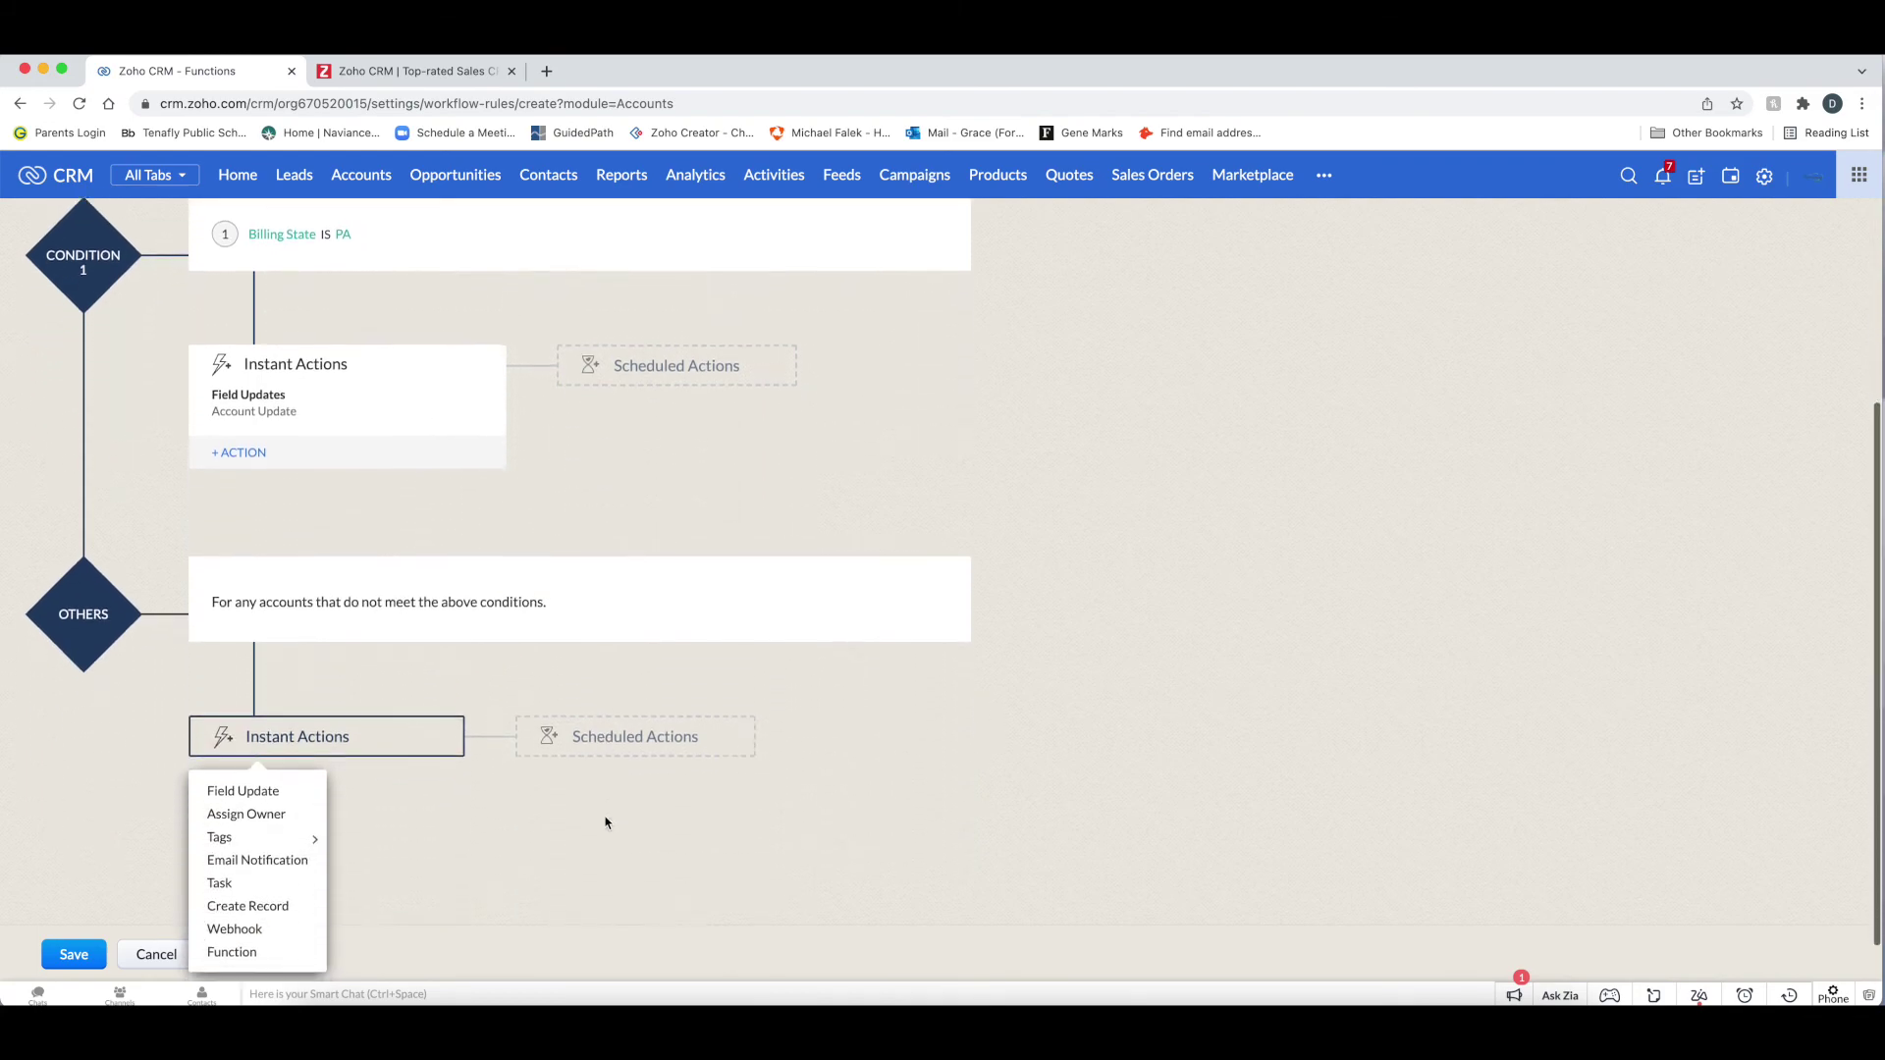
{"action": "left_click", "coordinate": [252, 790]}
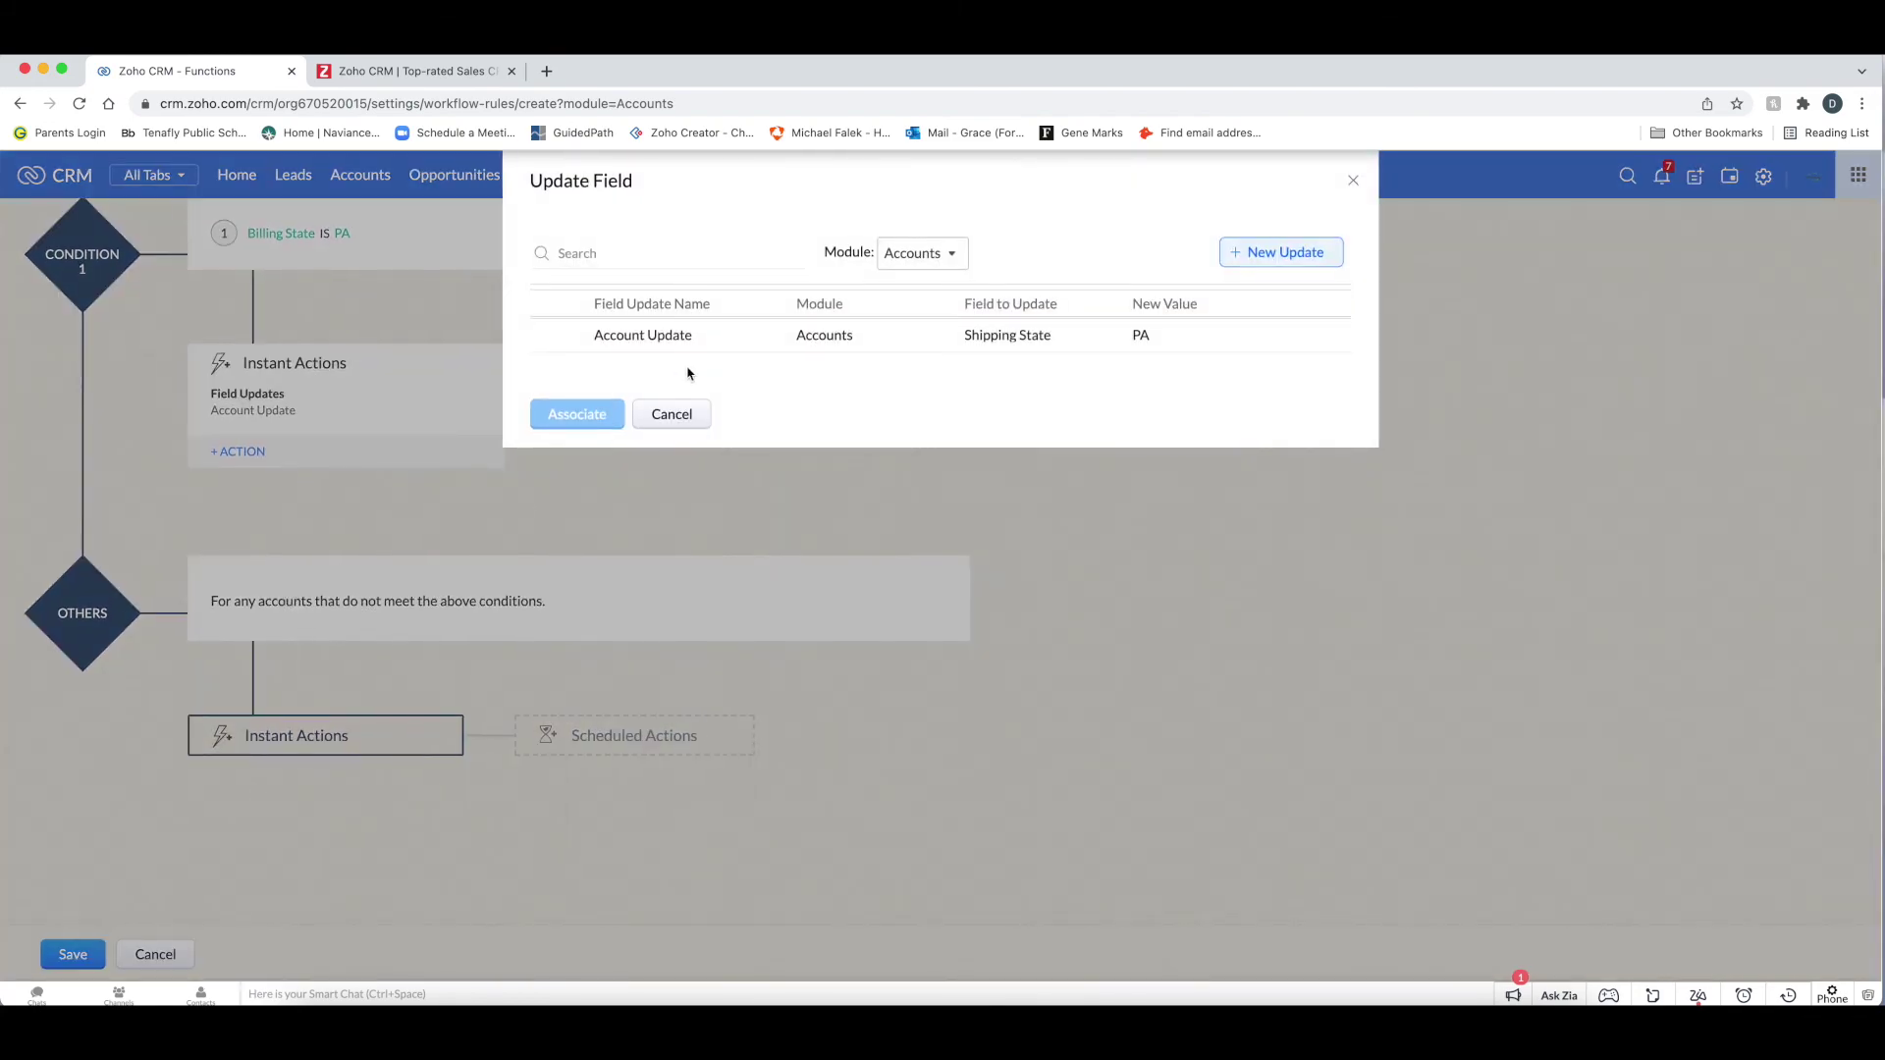
{"action": "left_click", "coordinate": [1293, 259]}
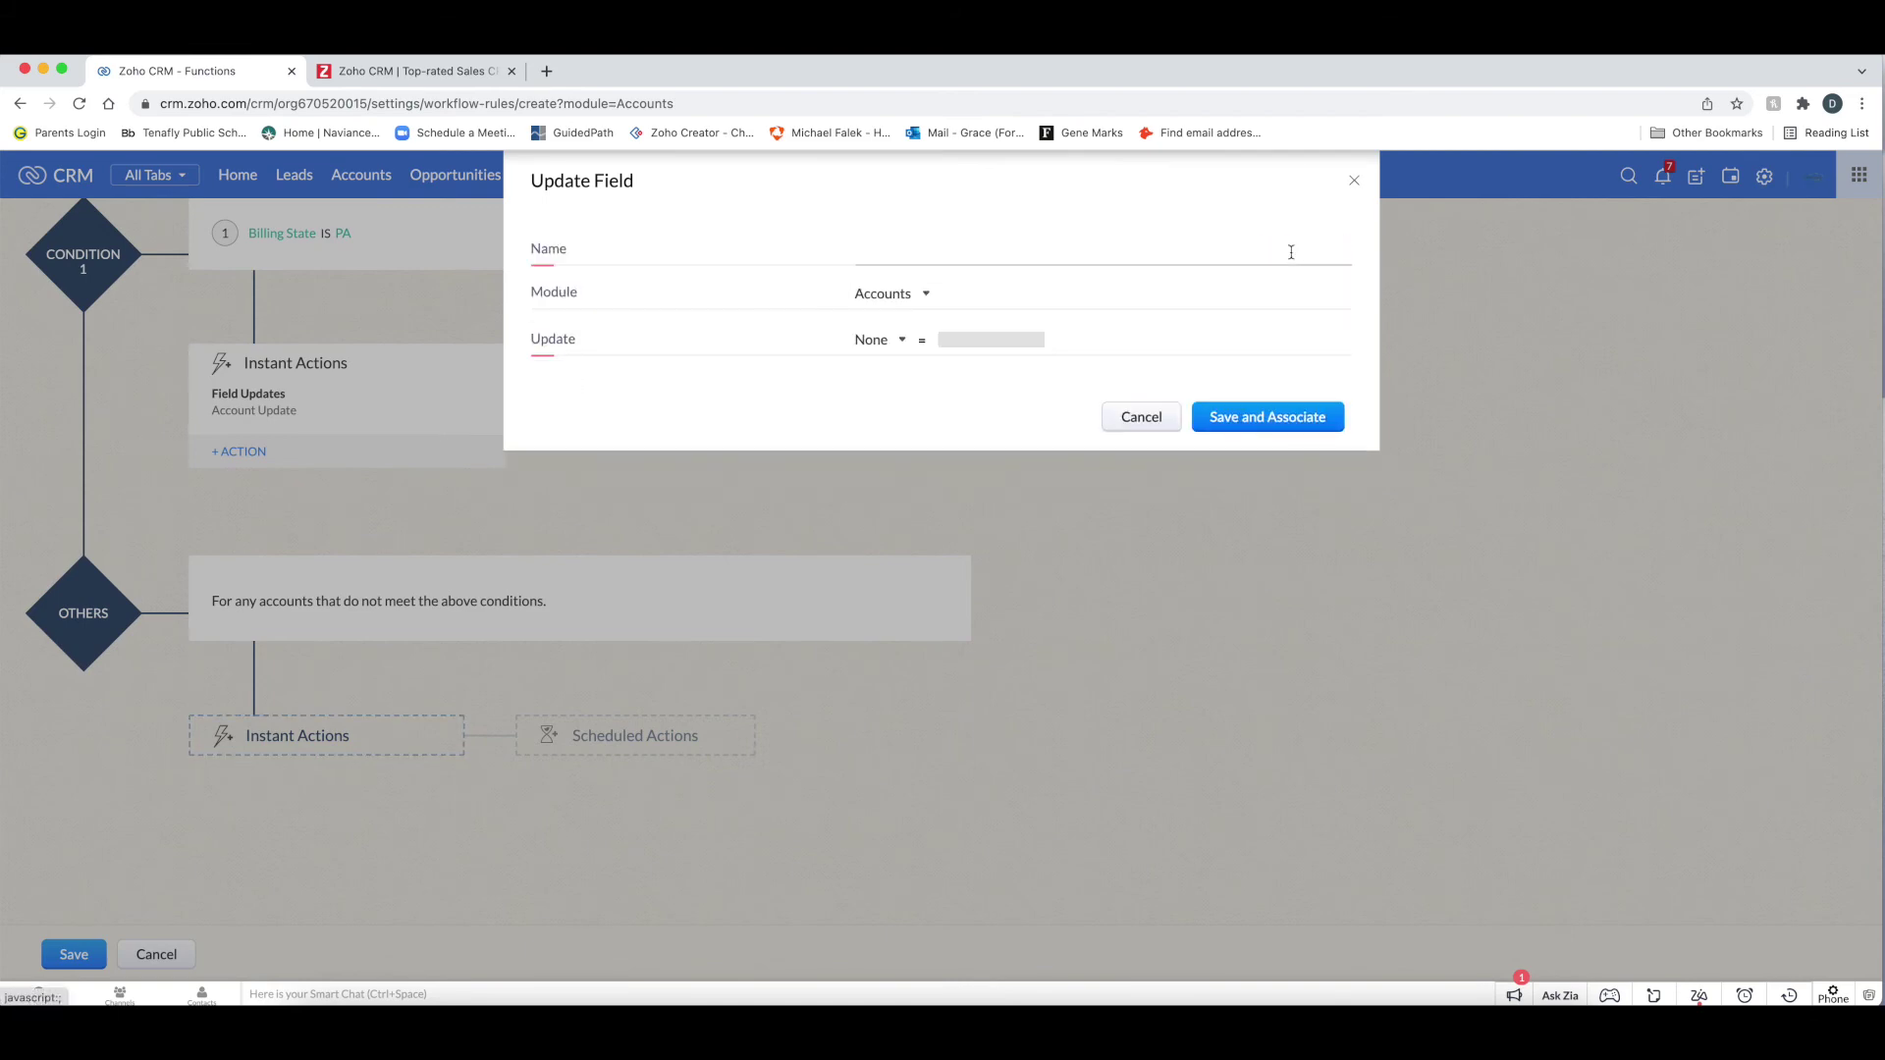
{"action": "left_click", "coordinate": [1136, 418]}
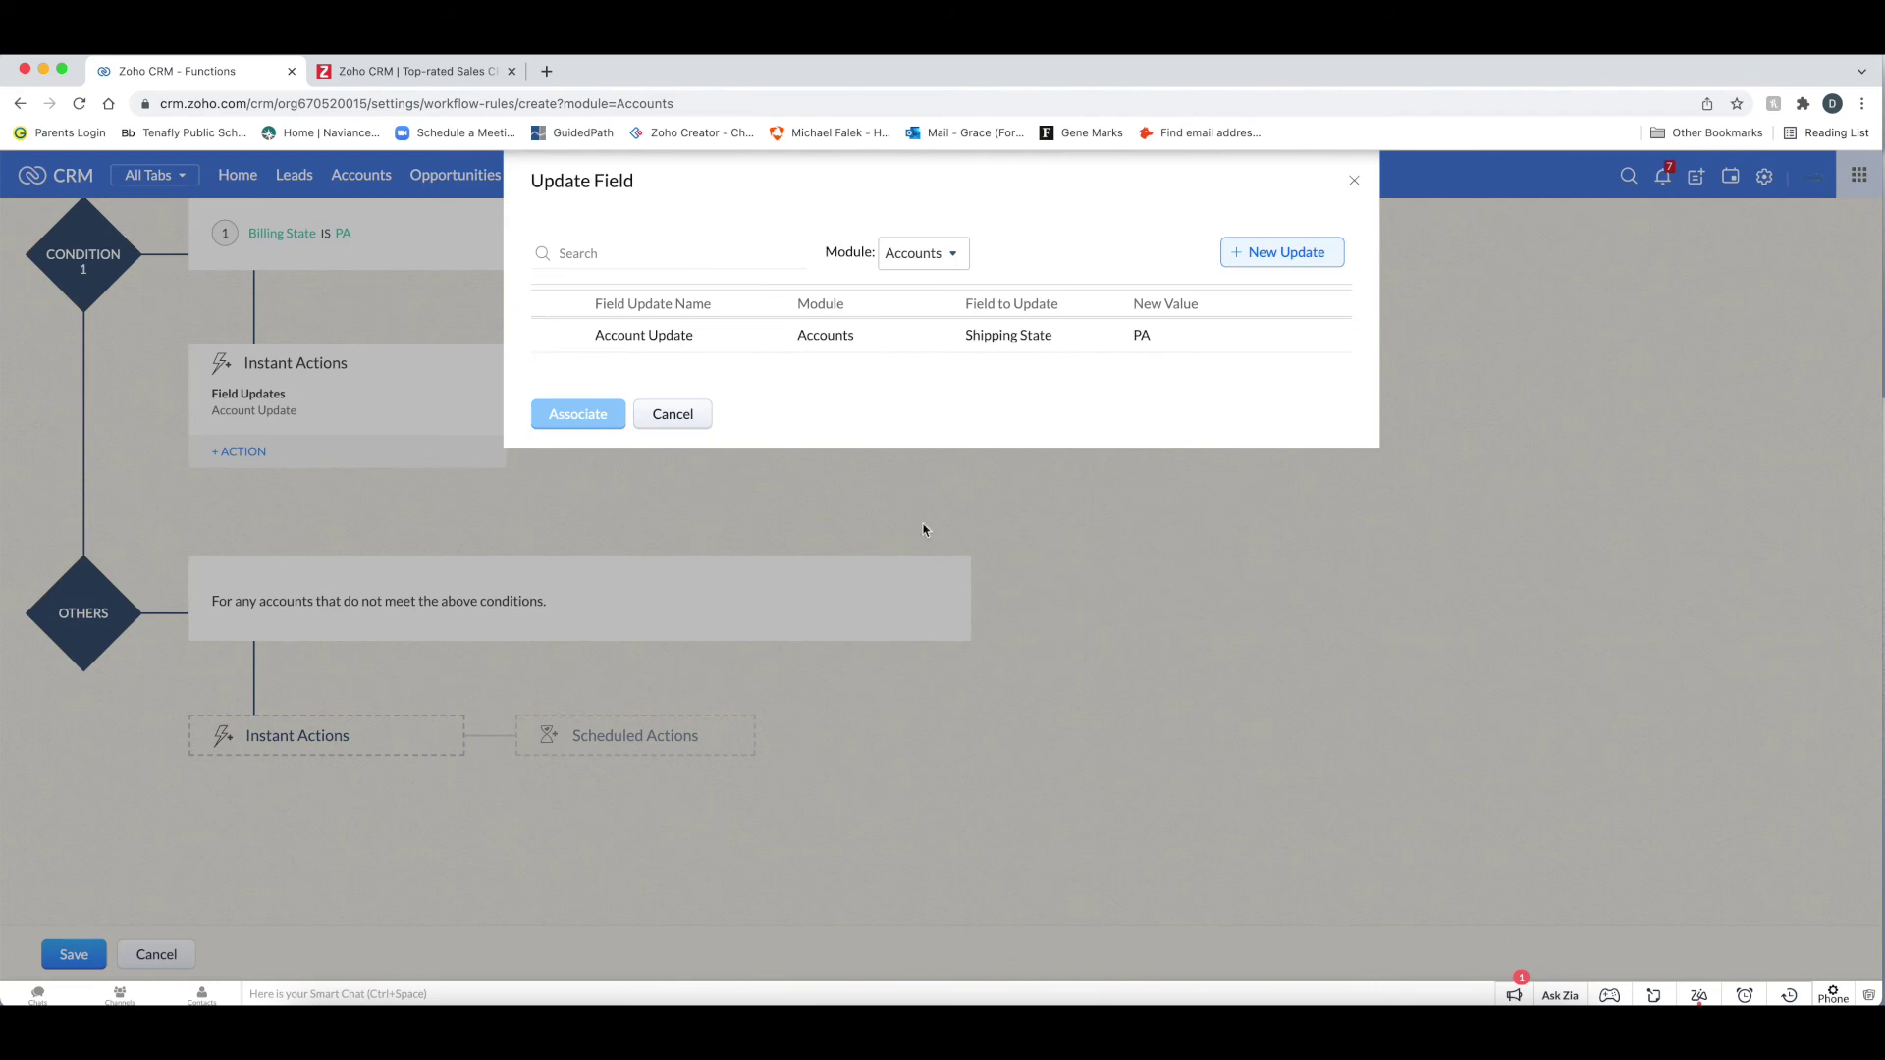
{"action": "left_click", "coordinate": [590, 335]}
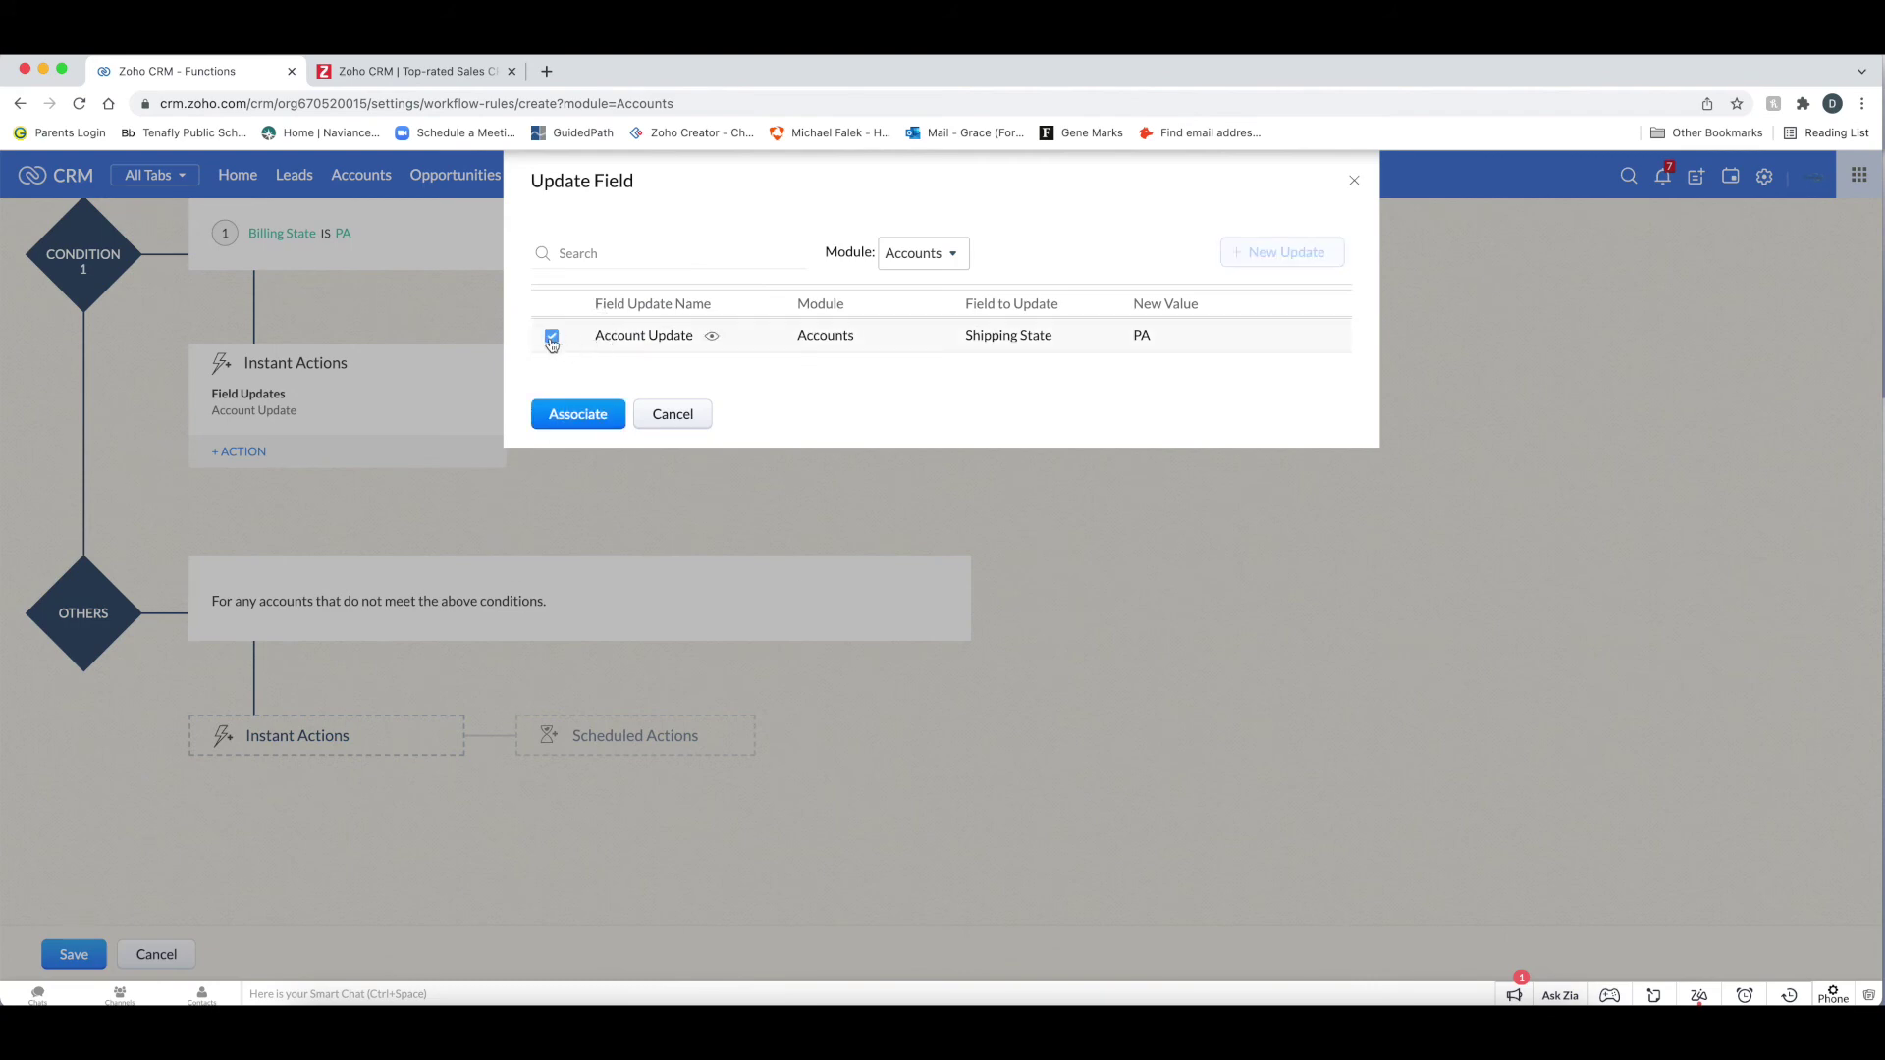
{"action": "left_click", "coordinate": [589, 417]}
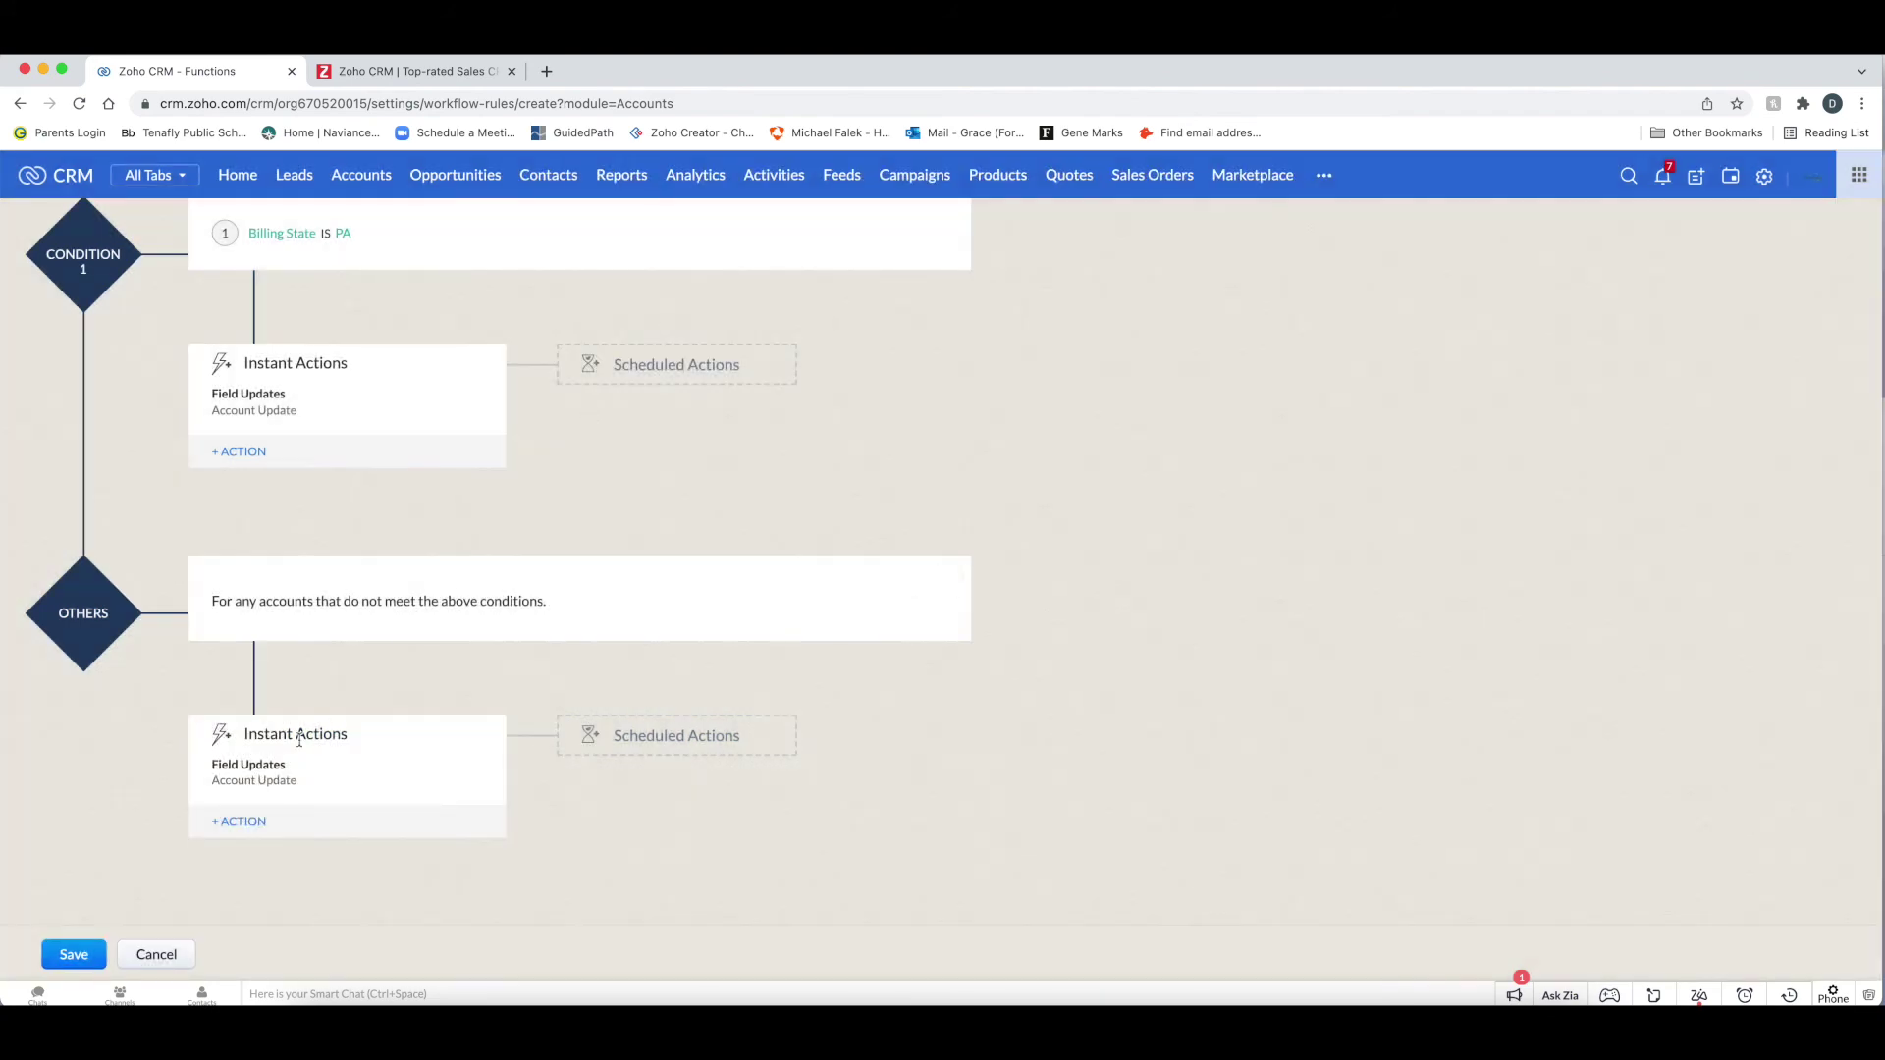
Check the rule's conditions and instant actions, and save the workflow rule
{"action": "scroll", "coordinate": [118, 797], "scroll_direction": "up", "scroll_amount": 3}
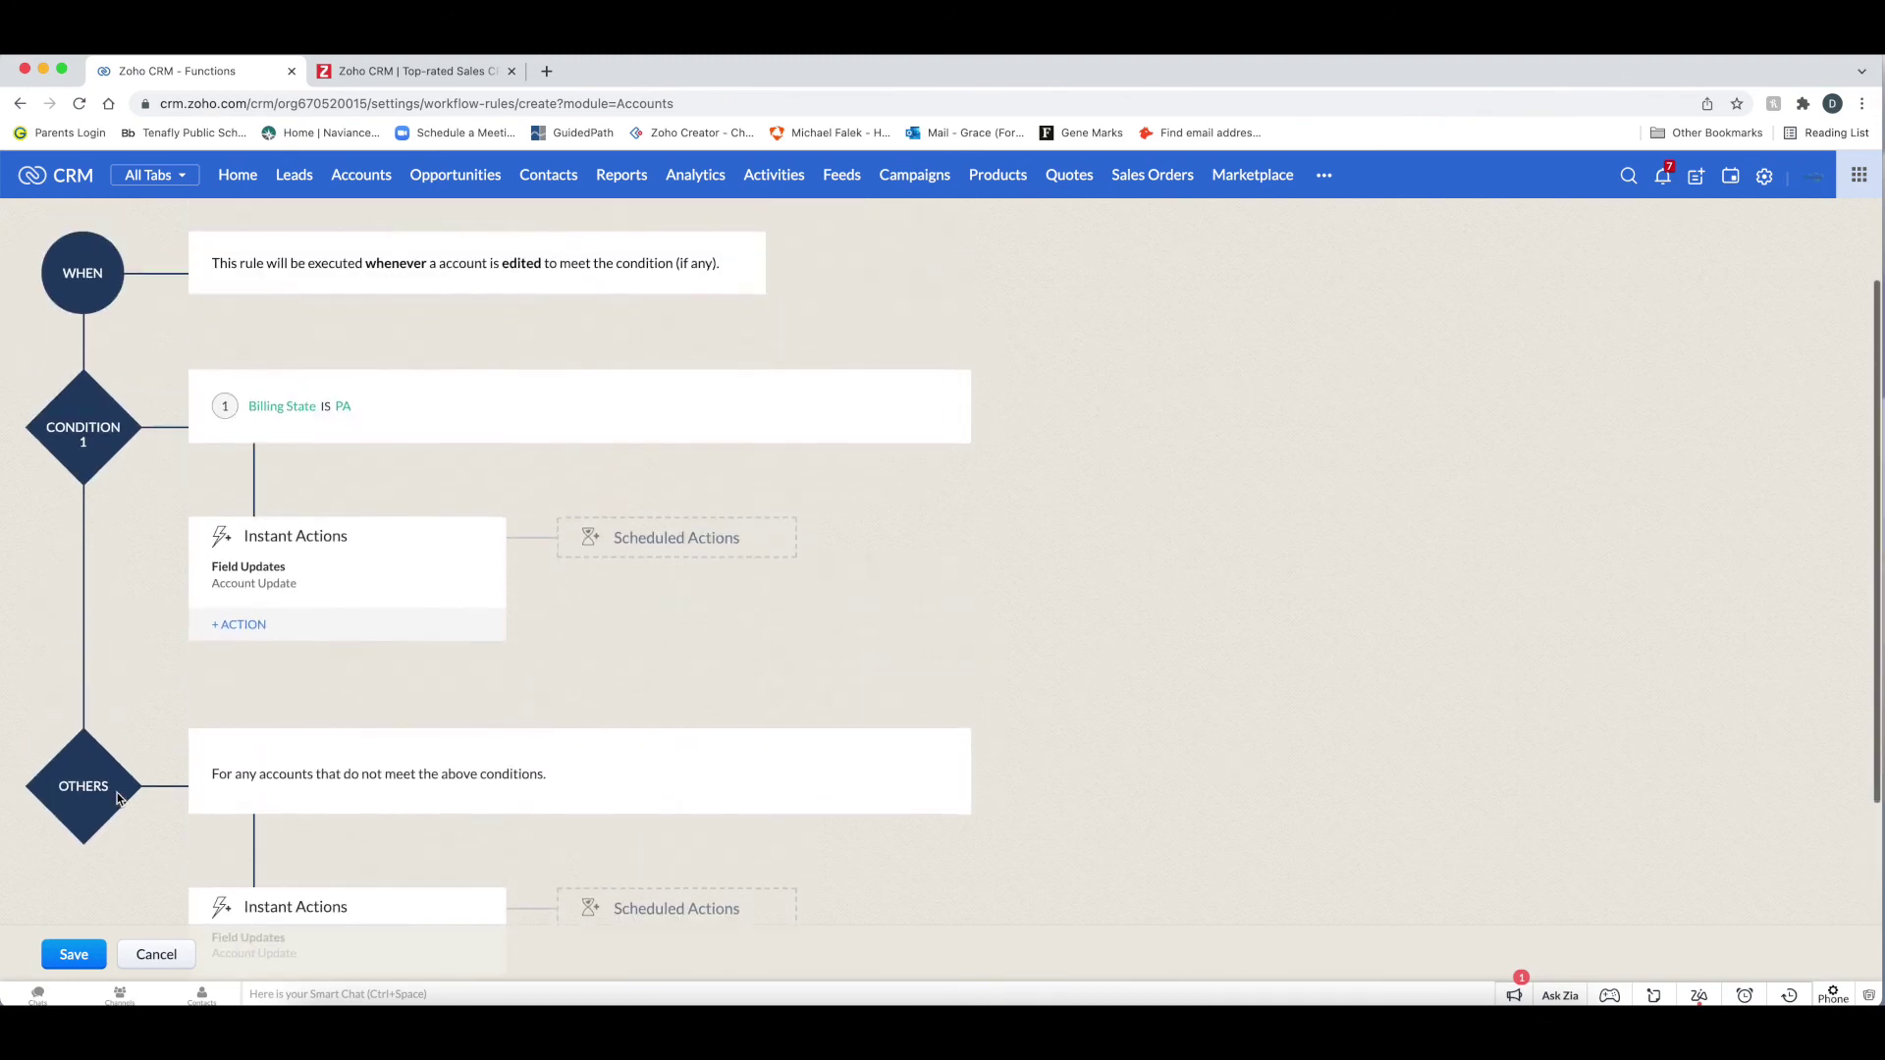
{"action": "scroll", "coordinate": [118, 798], "scroll_direction": "down", "scroll_amount": 4}
{"action": "left_click", "coordinate": [77, 966]}
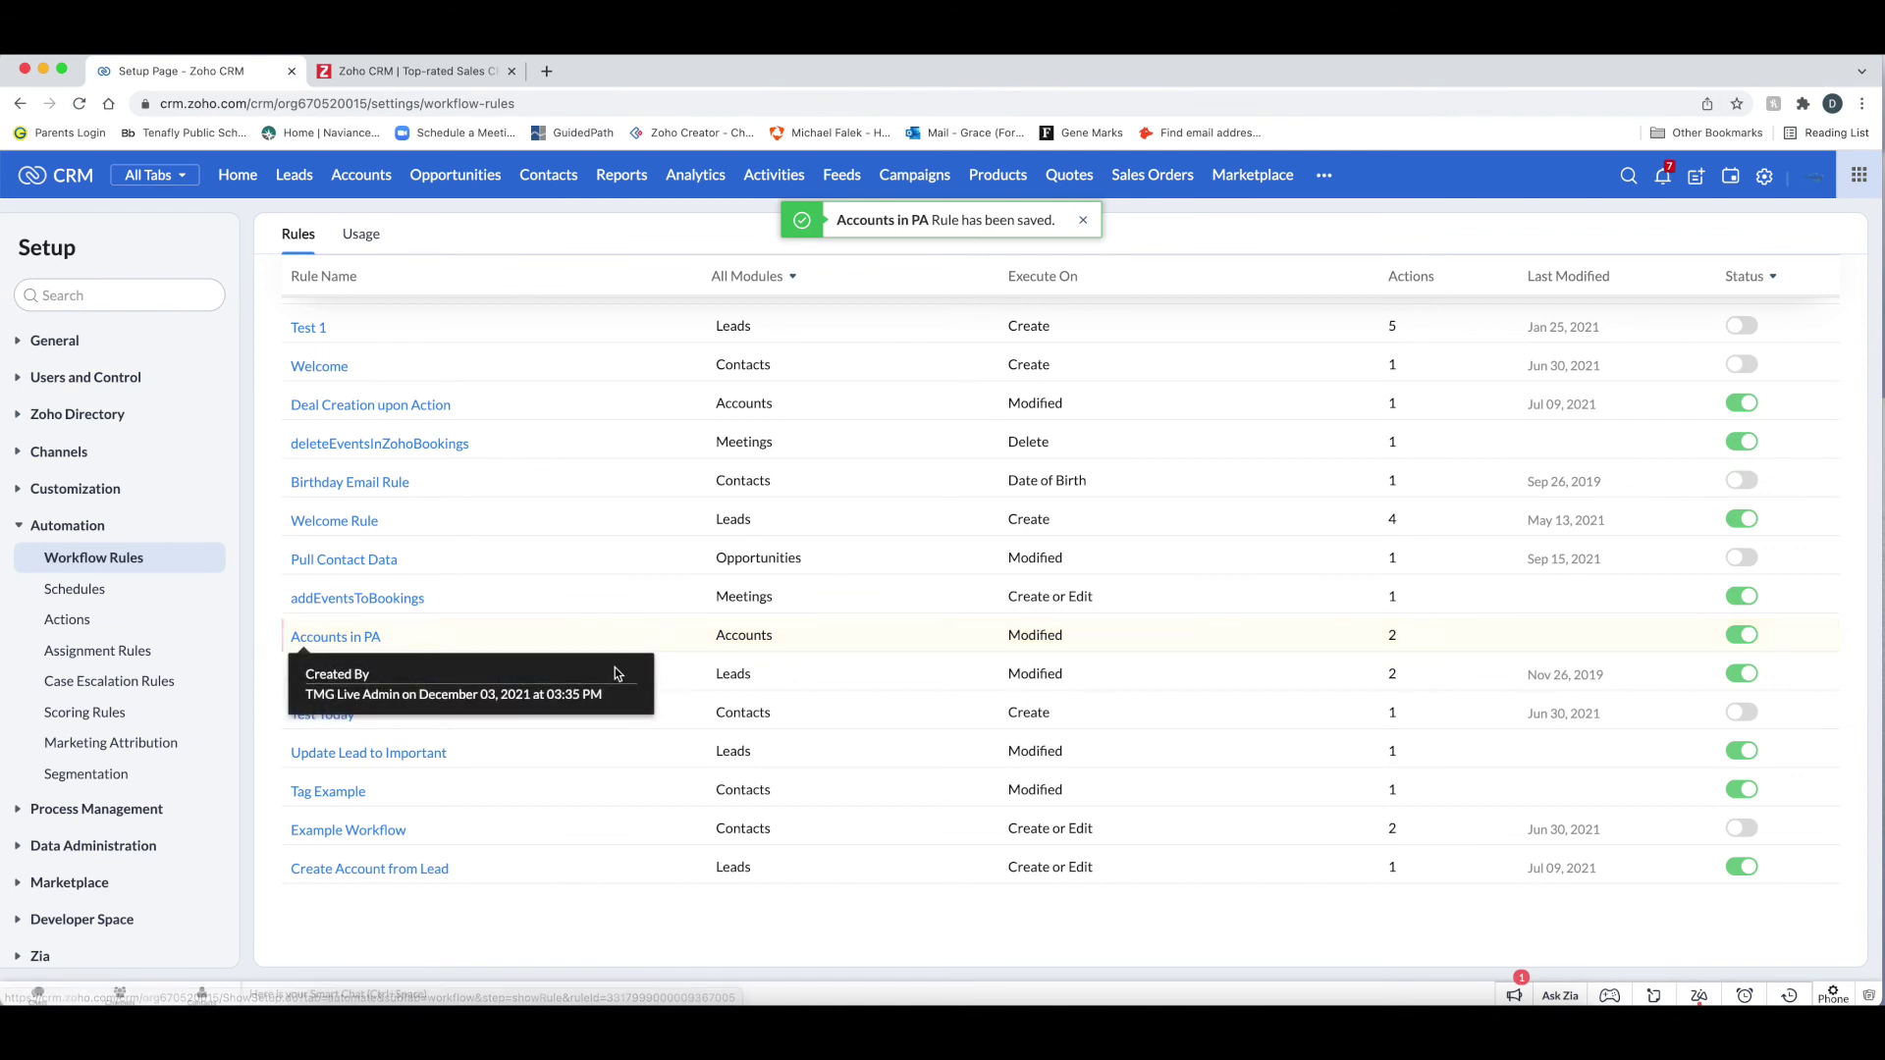
Look through the list of workflow rules, and filter it to the Opportunities module
{"action": "scroll", "coordinate": [688, 705], "scroll_direction": "up", "scroll_amount": 3}
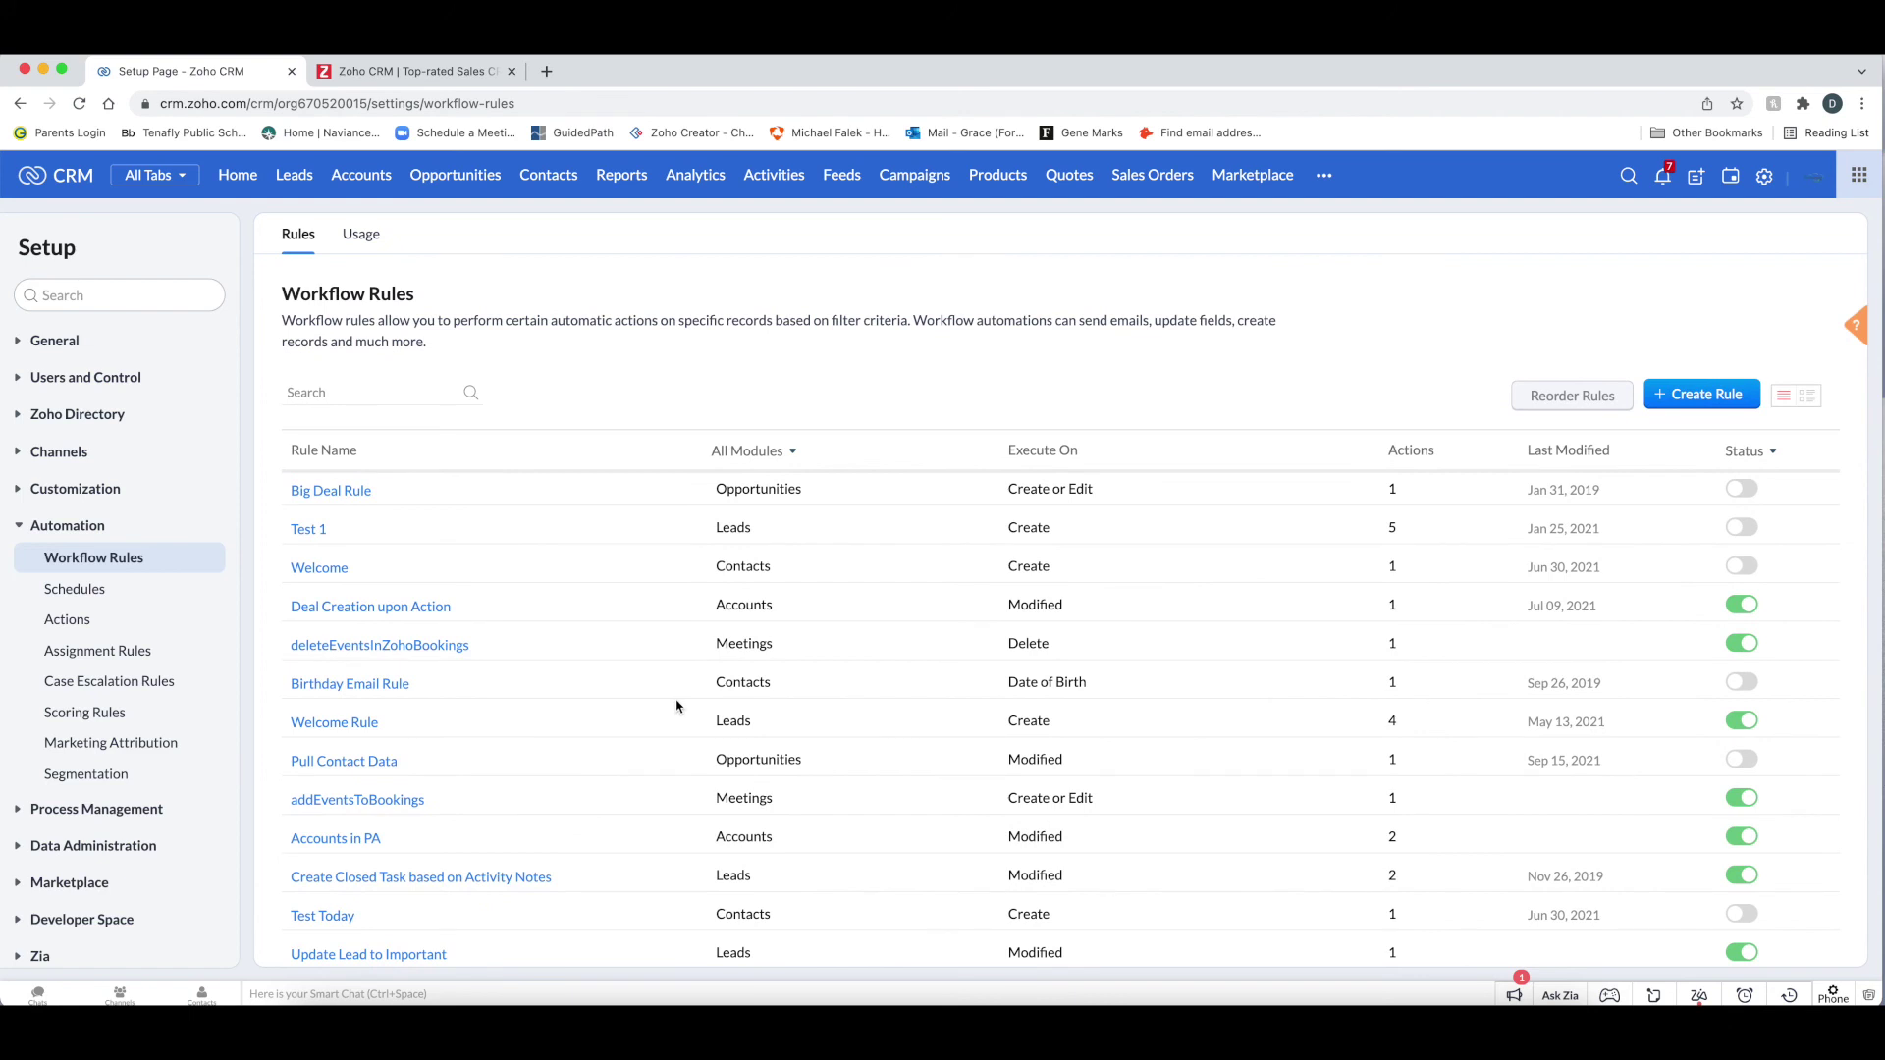
{"action": "scroll", "coordinate": [921, 692], "scroll_direction": "down", "scroll_amount": 3}
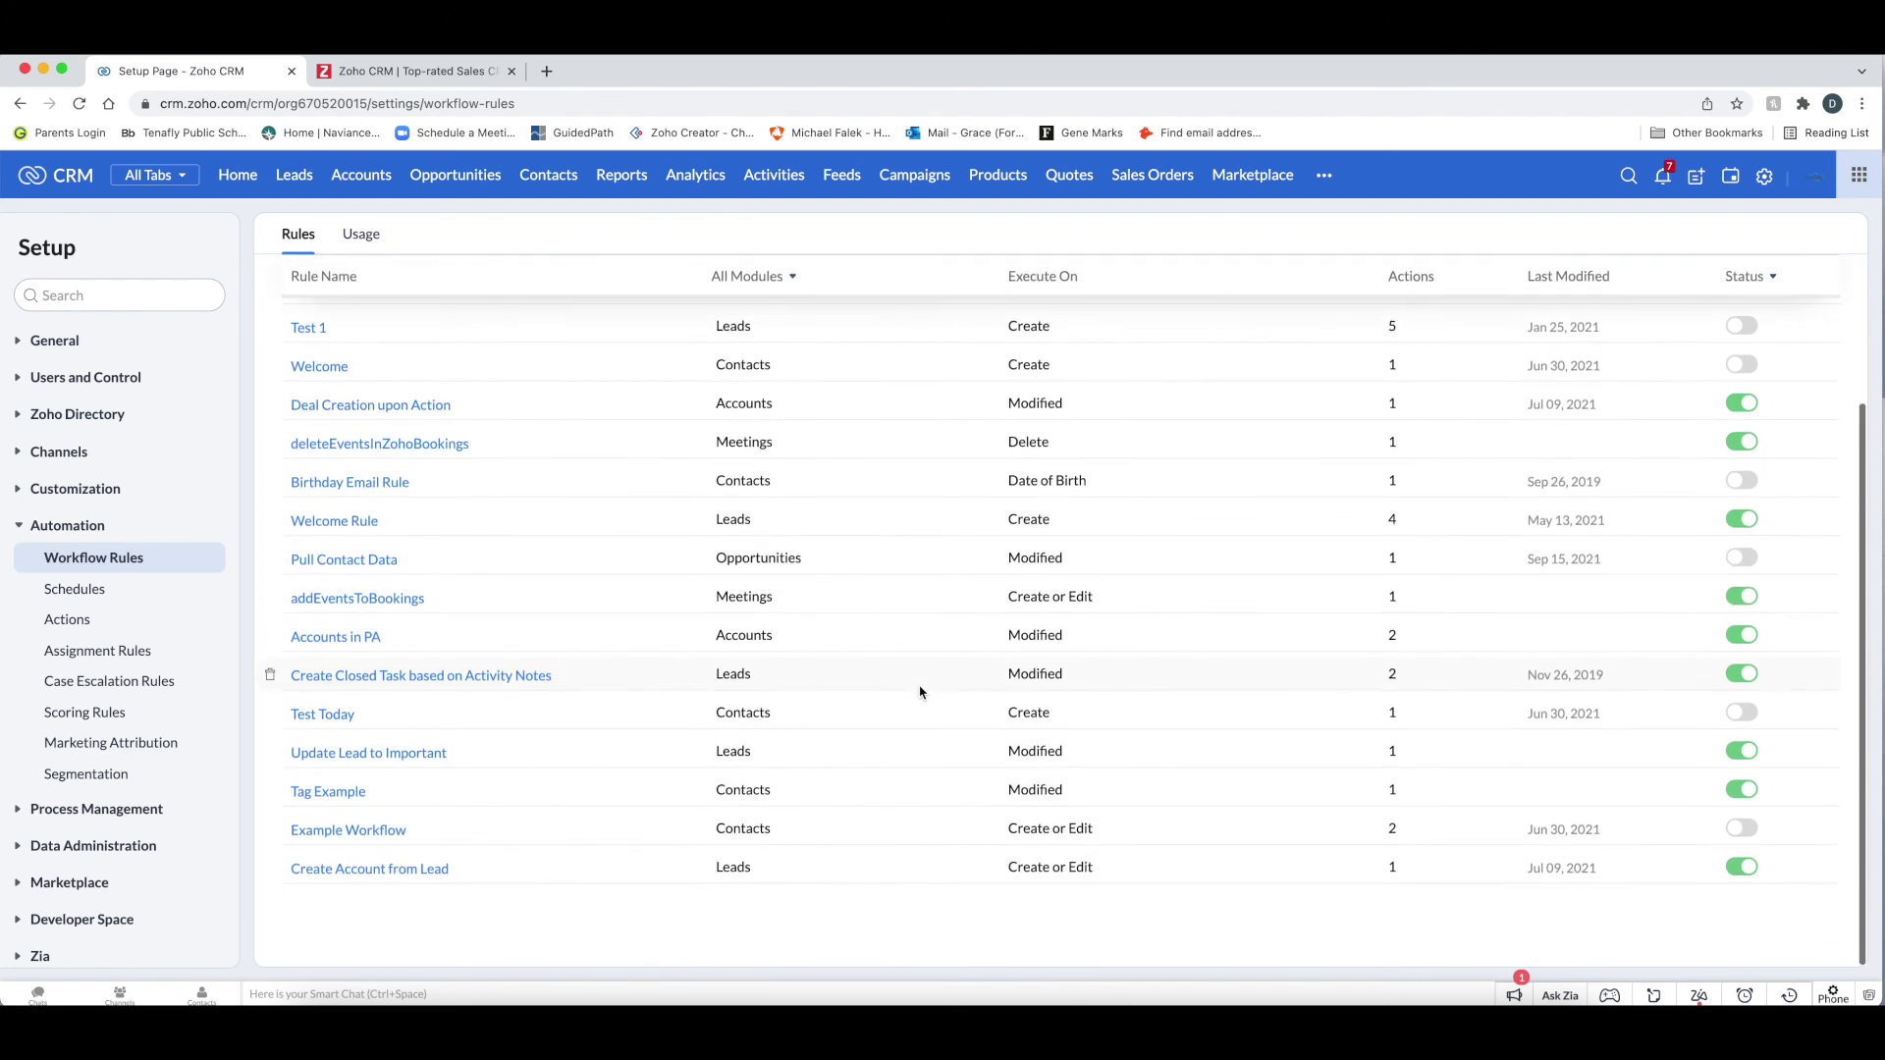
{"action": "scroll", "coordinate": [921, 693], "scroll_direction": "up", "scroll_amount": 3}
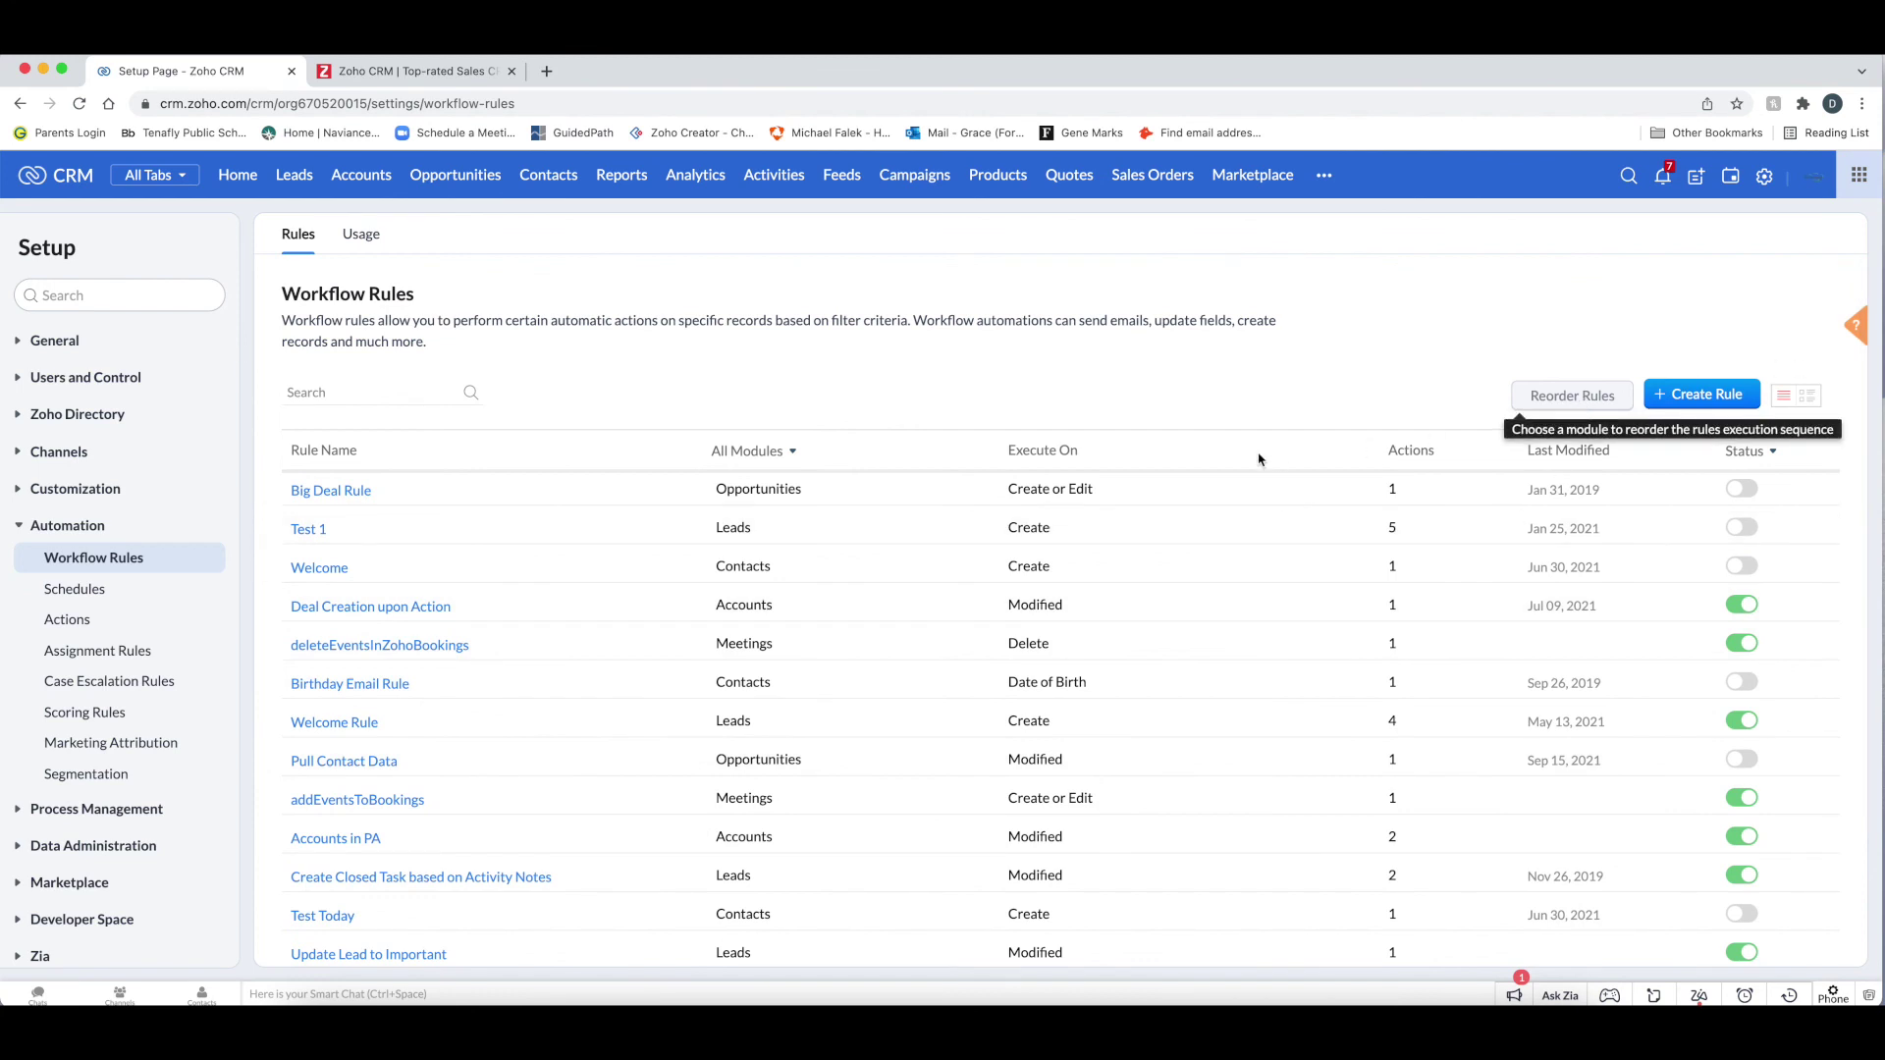
{"action": "left_click", "coordinate": [764, 452]}
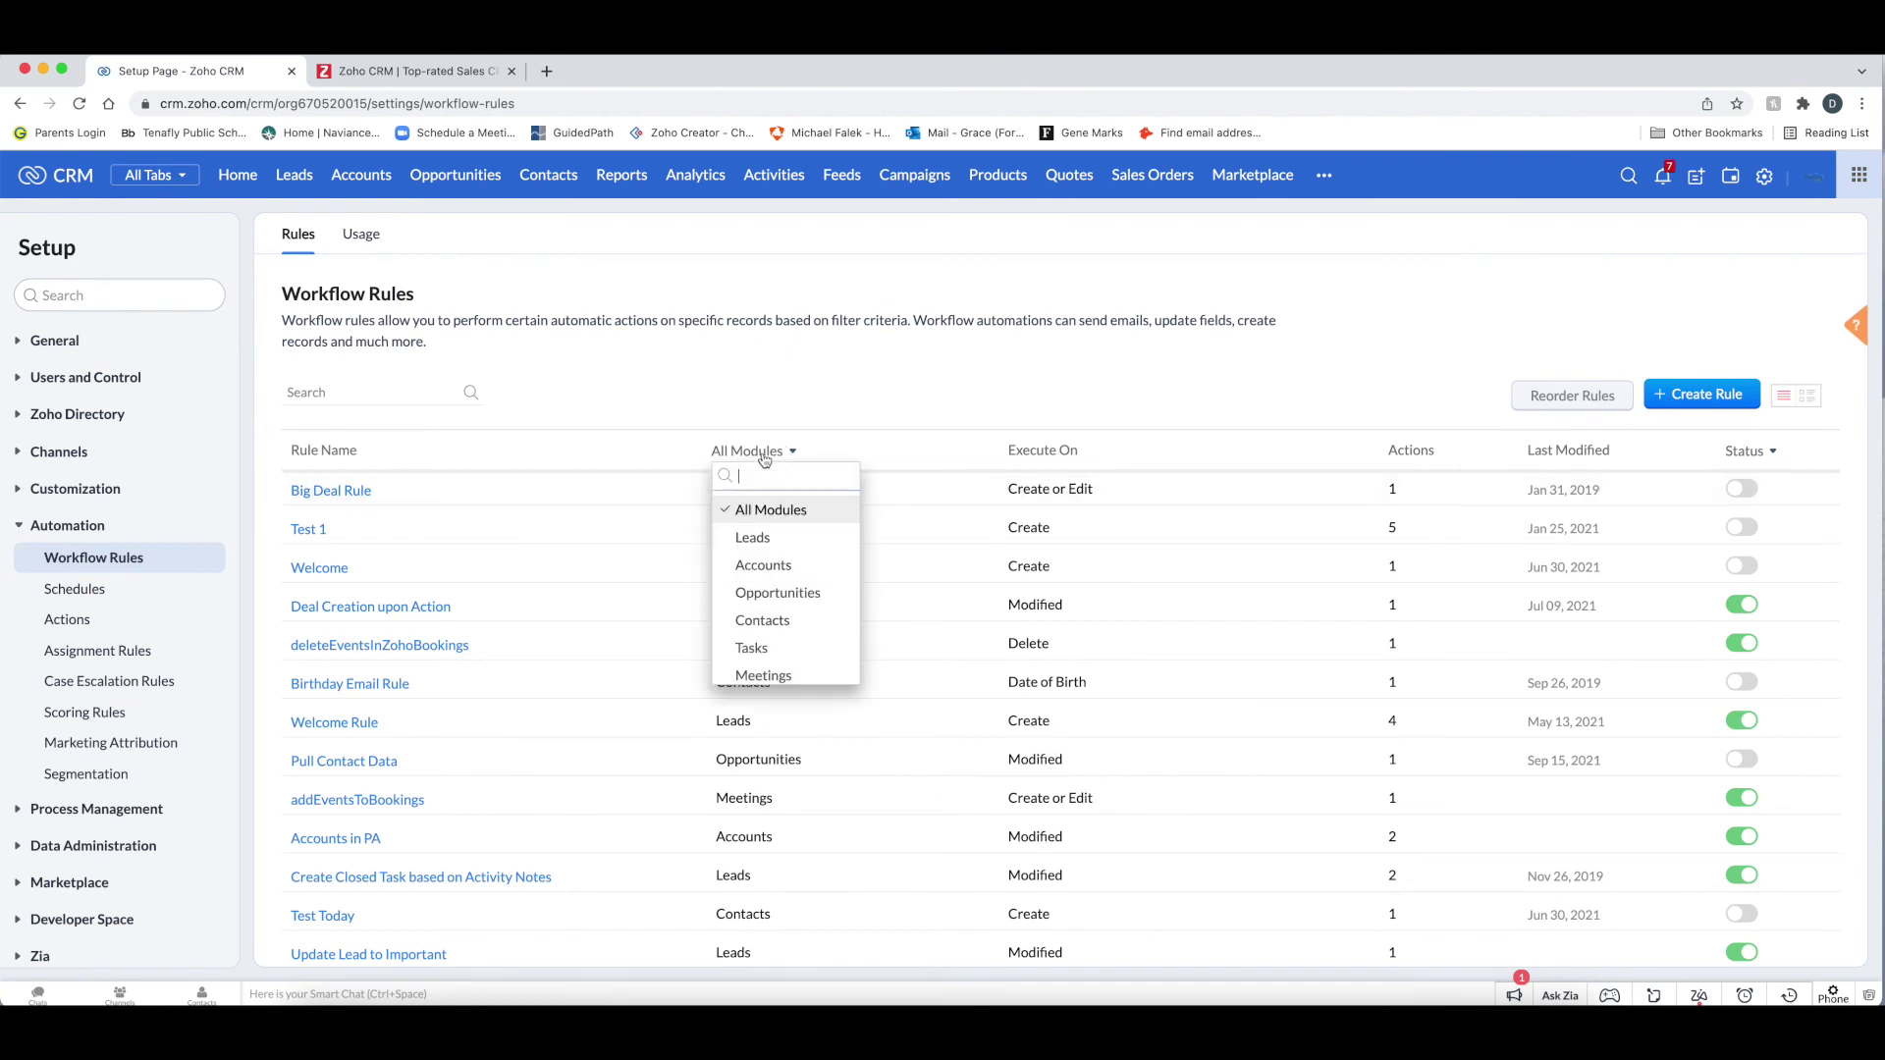
{"action": "left_click", "coordinate": [781, 594]}
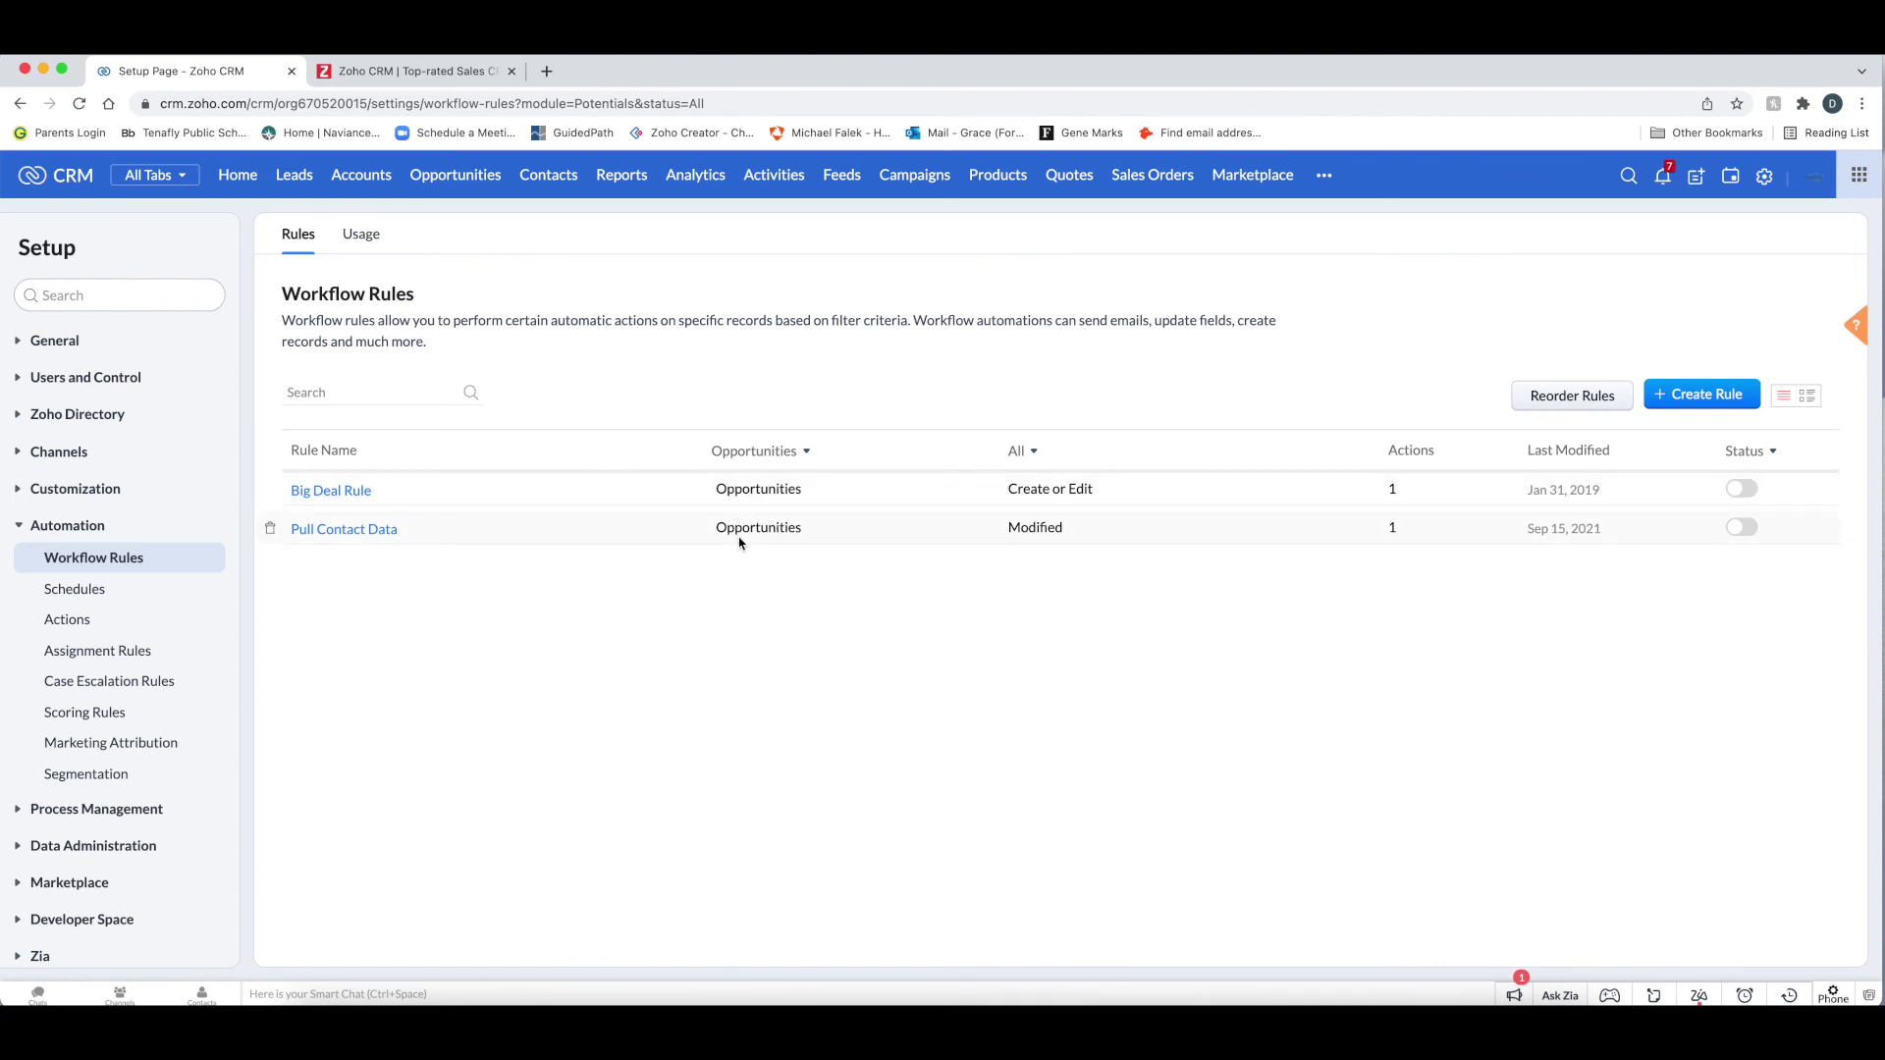
Try out reordering the Opportunities rules with Pull Contact Data, and cancel without saving the order
{"action": "left_click", "coordinate": [1538, 403]}
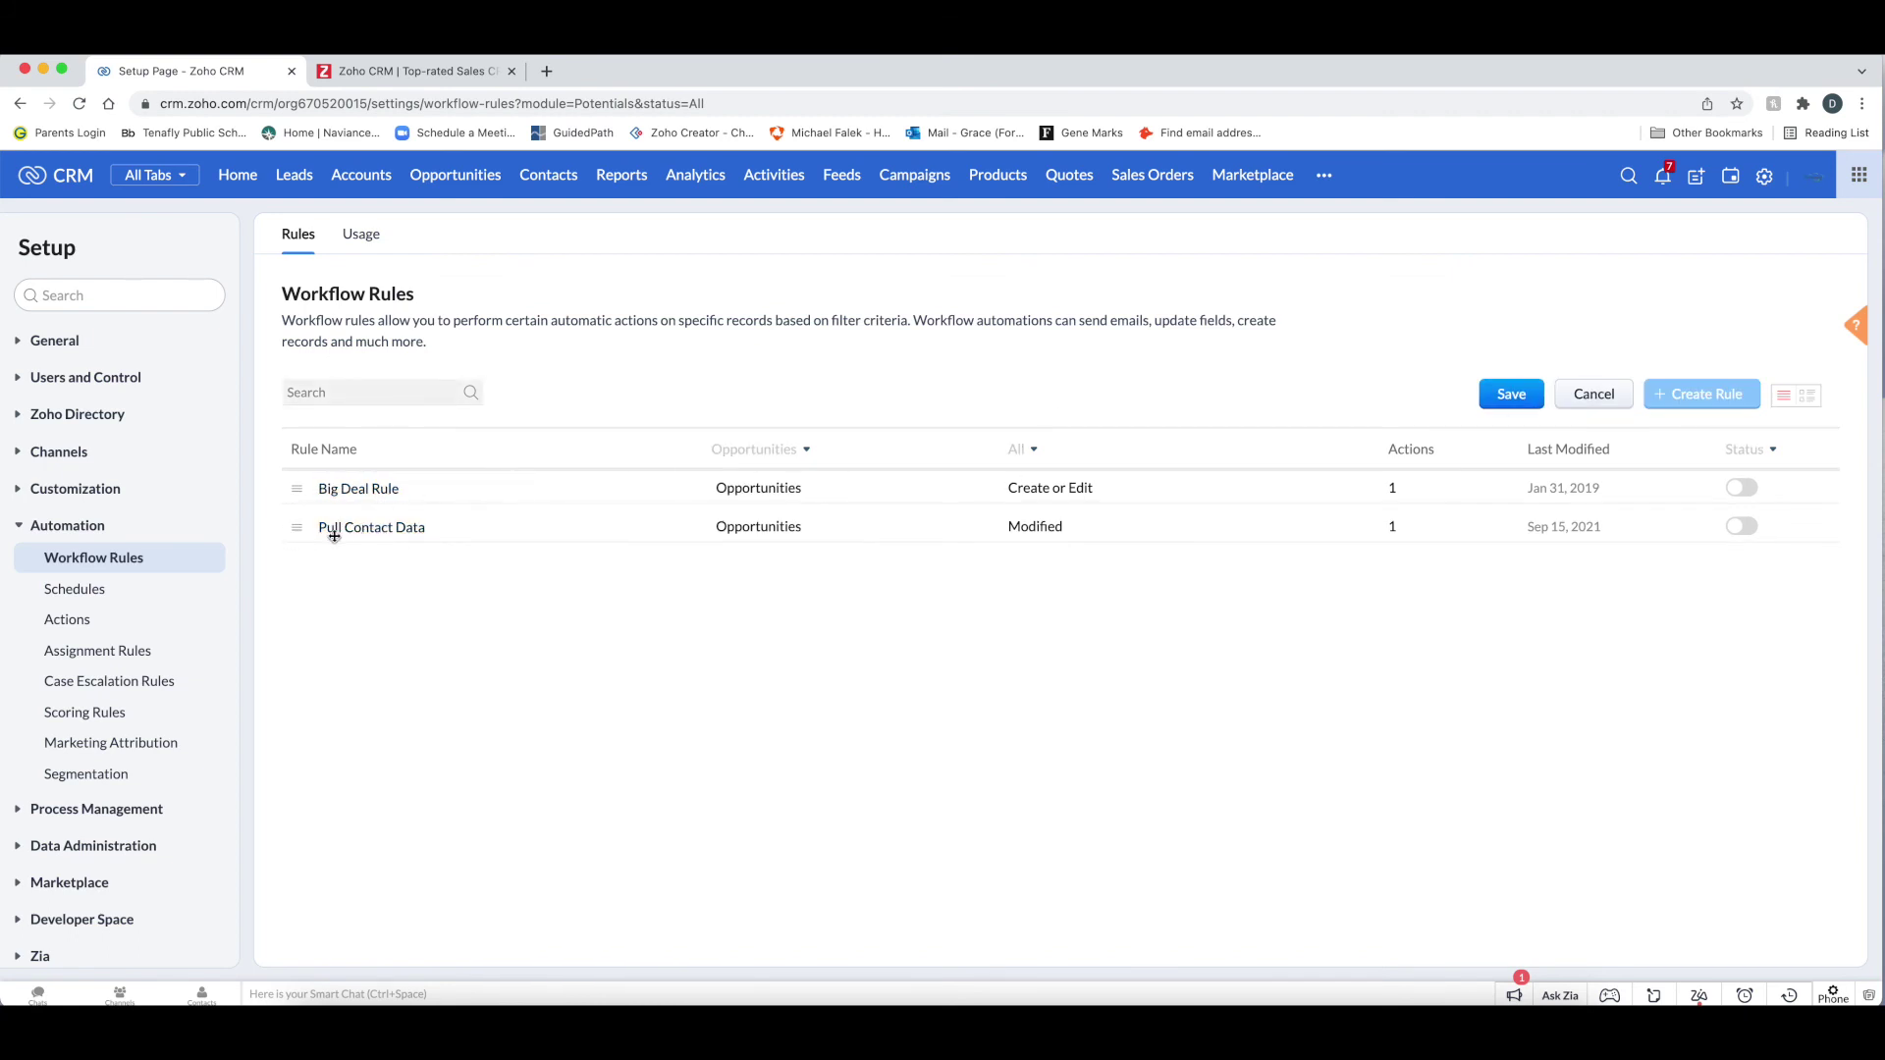
{"action": "mouse_move", "coordinate": [296, 529]}
{"action": "left_mouse_down"}
{"action": "mouse_move", "coordinate": [295, 488]}
{"action": "mouse_move", "coordinate": [295, 535]}
{"action": "left_mouse_up"}
{"action": "left_click", "coordinate": [1583, 397]}
Show the Opportunities rules in the summary view, and examine their triggers, conditions and instant actions
{"action": "left_click", "coordinate": [1799, 399]}
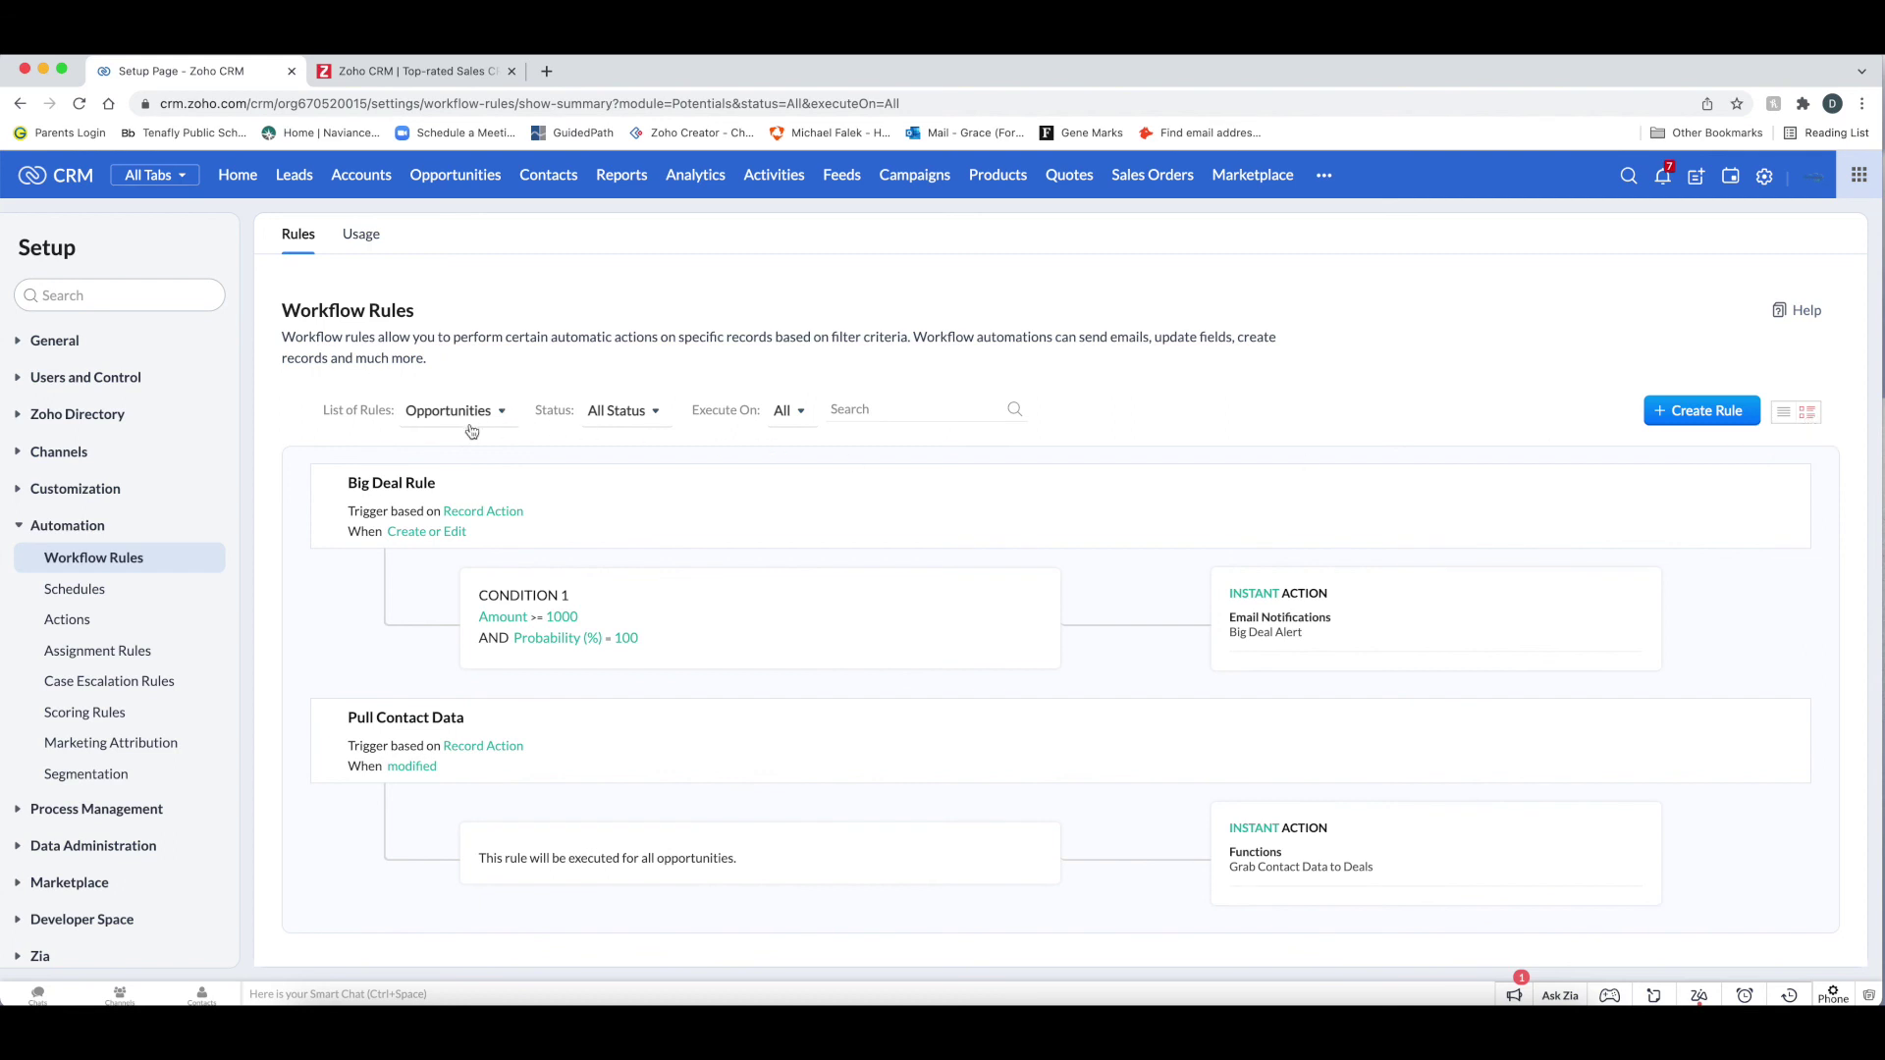
{"action": "scroll", "coordinate": [344, 581], "scroll_direction": "down", "scroll_amount": 1}
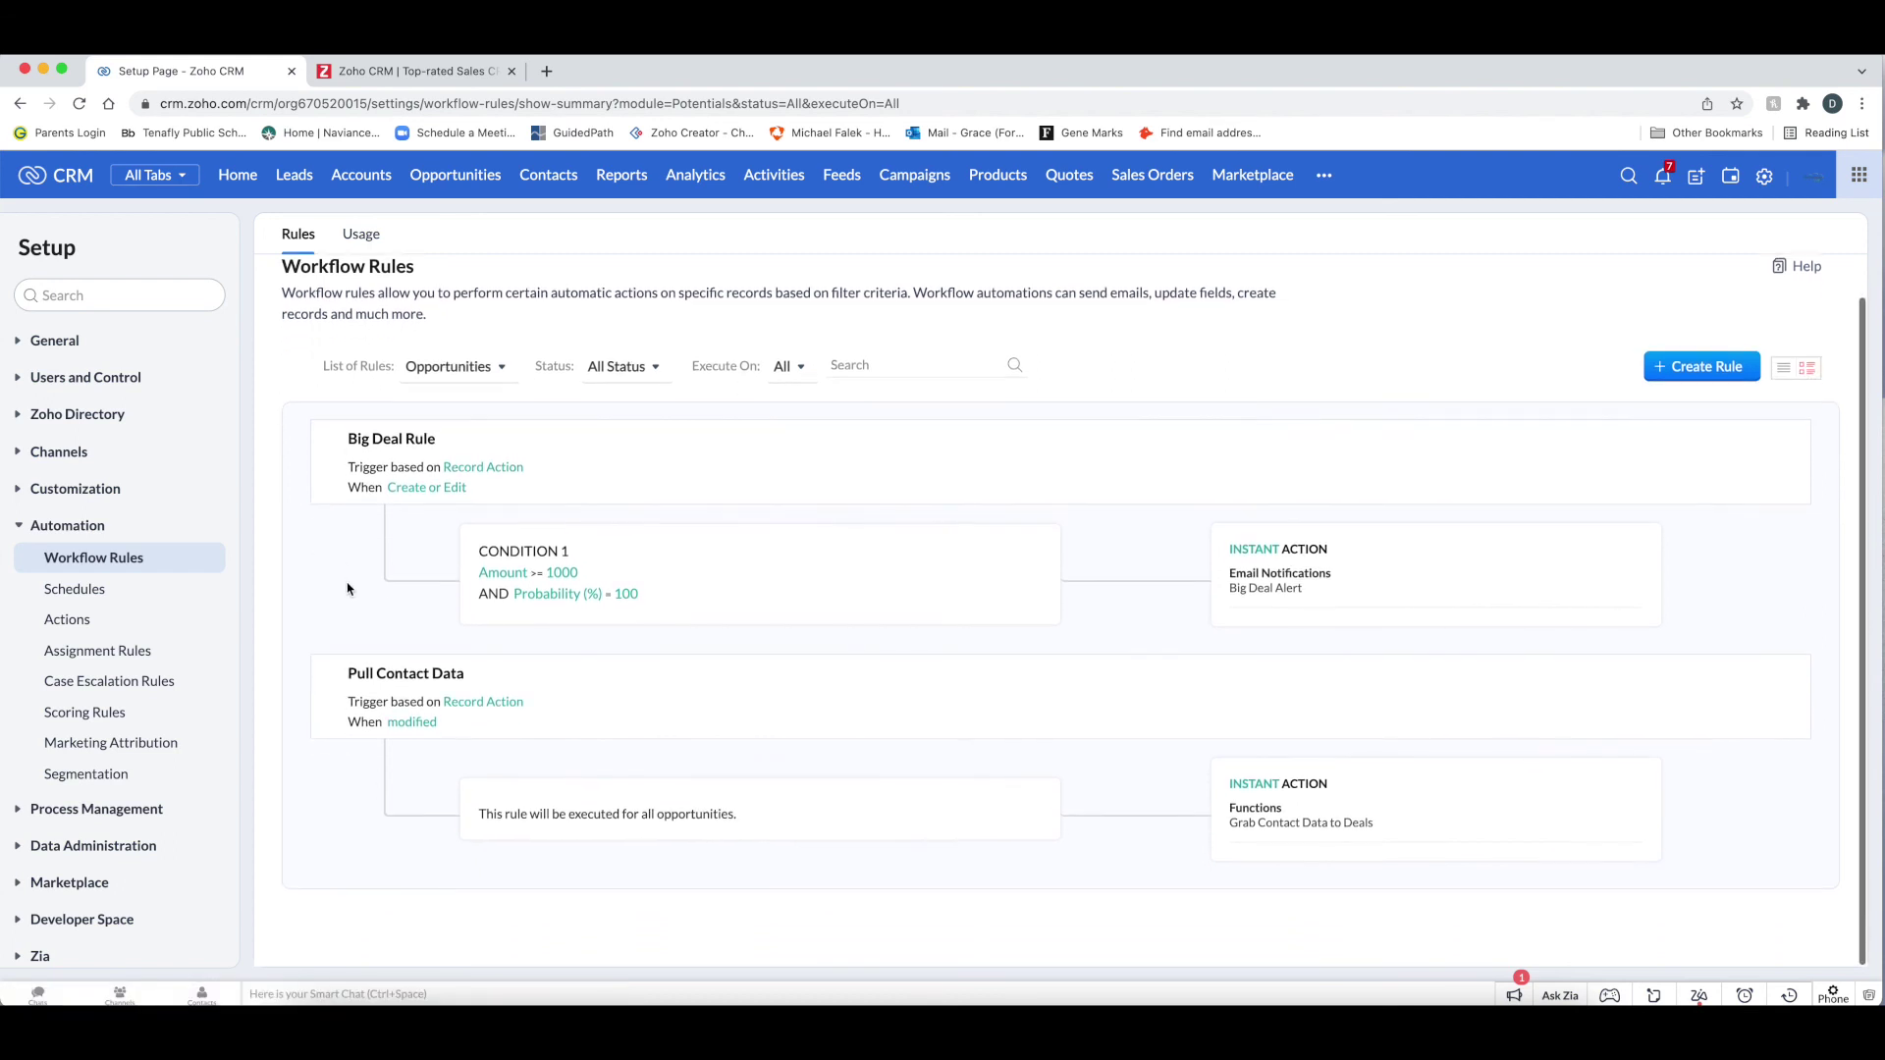
{"action": "scroll", "coordinate": [347, 589], "scroll_direction": "up", "scroll_amount": 1}
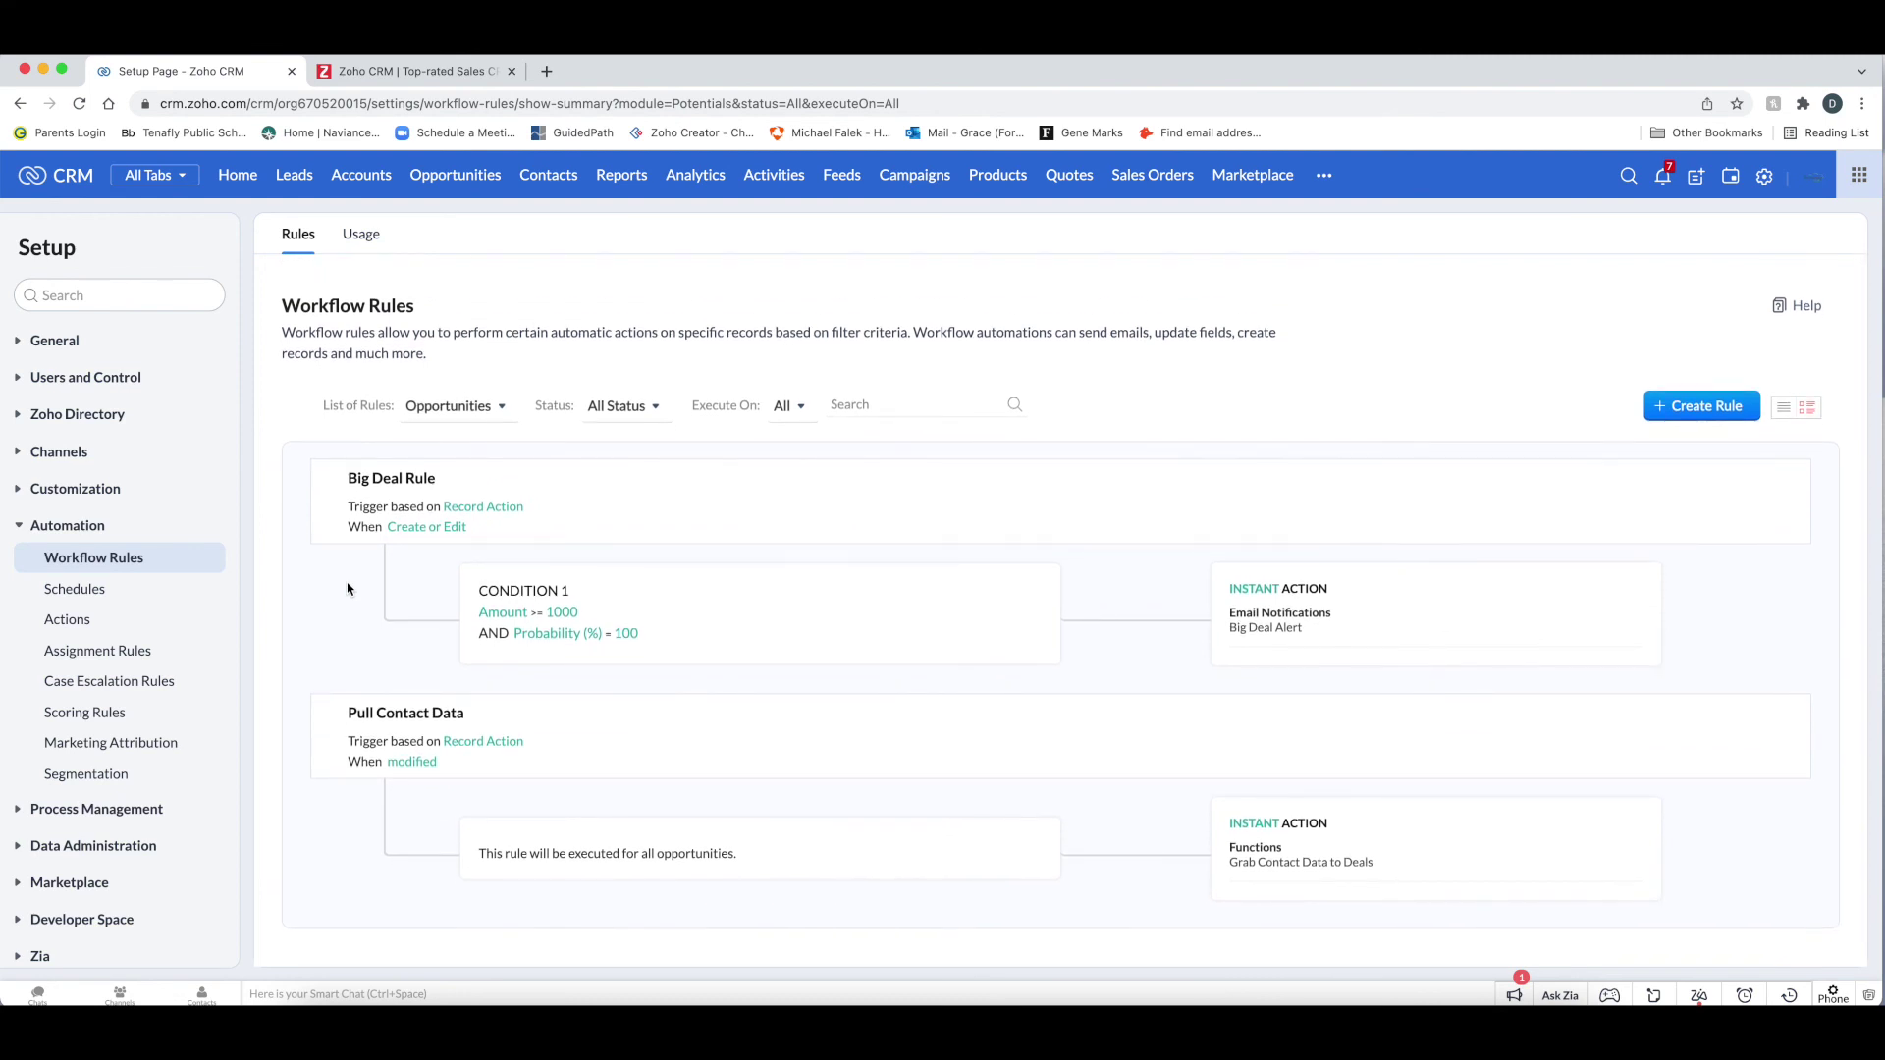
{"action": "scroll", "coordinate": [329, 549], "scroll_direction": "up", "scroll_amount": 1}
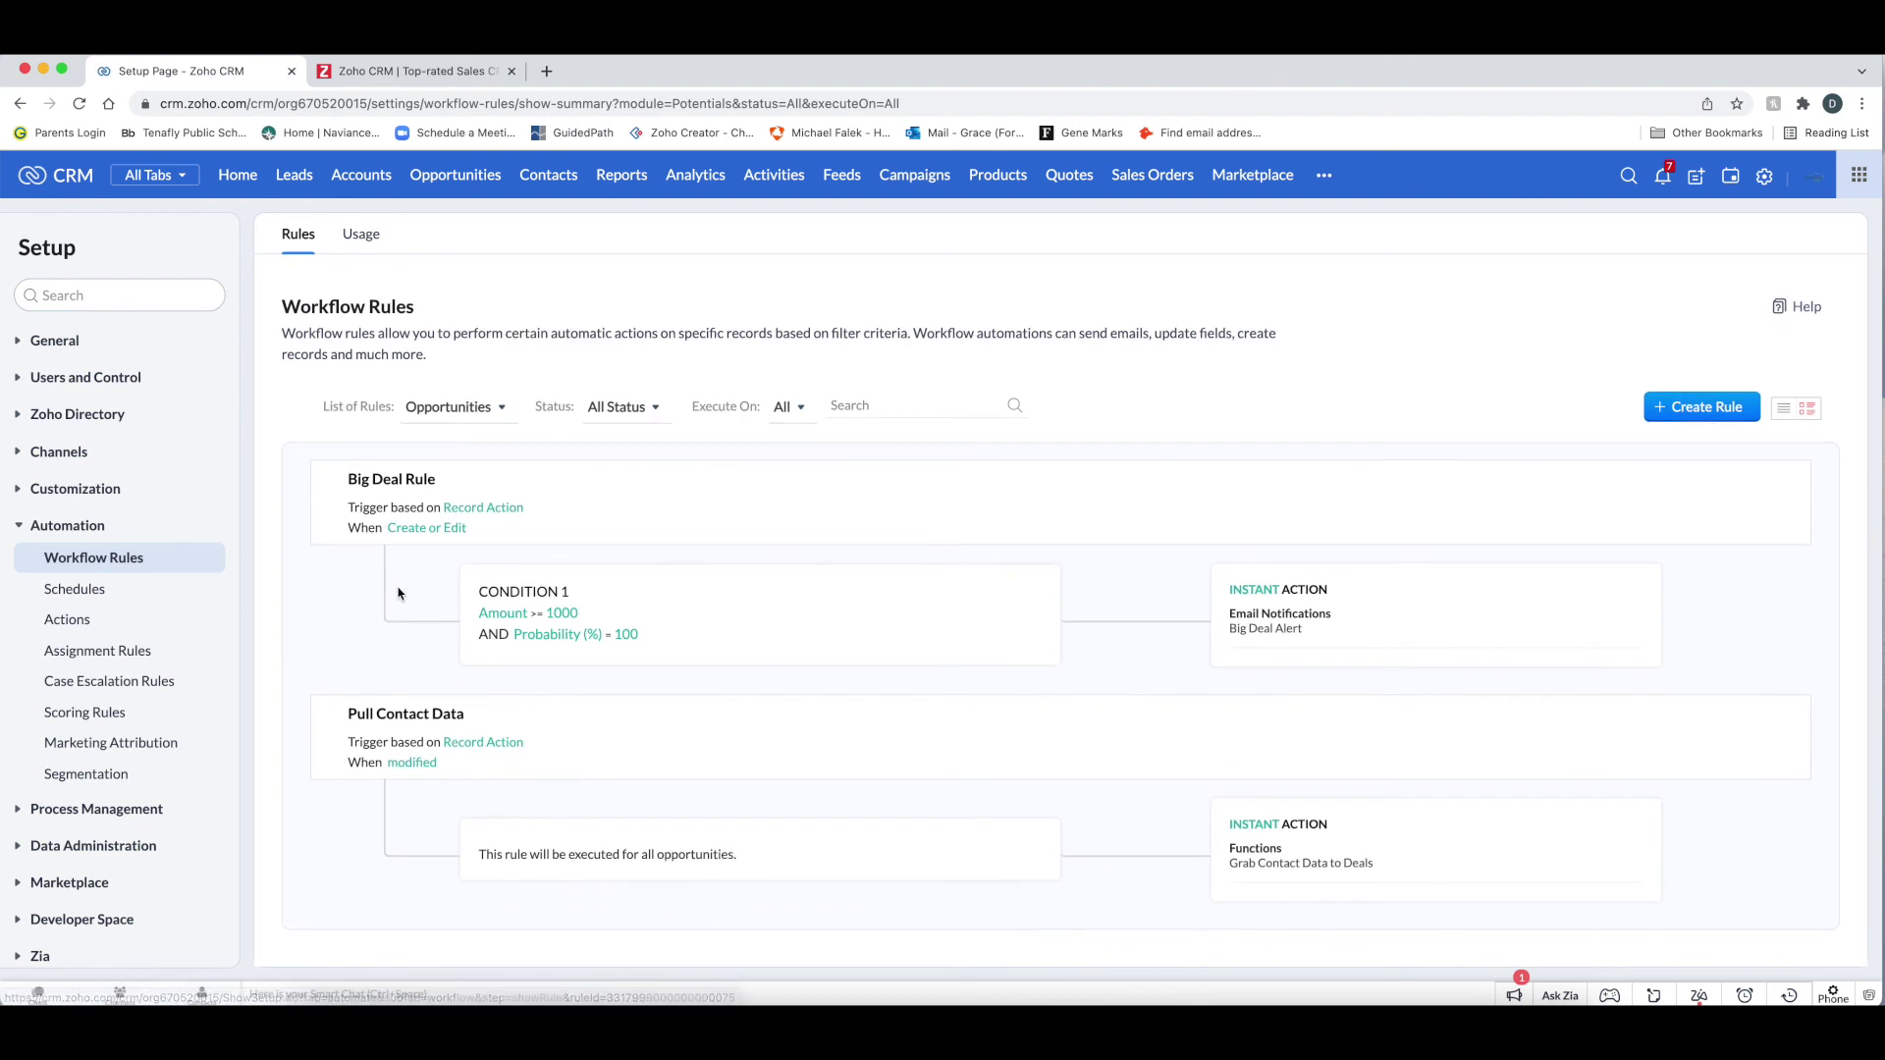
Switch the rule summaries to the Leads module, and examine each rule's trigger, conditions and actions
{"action": "left_click", "coordinate": [476, 410]}
{"action": "left_click", "coordinate": [463, 475]}
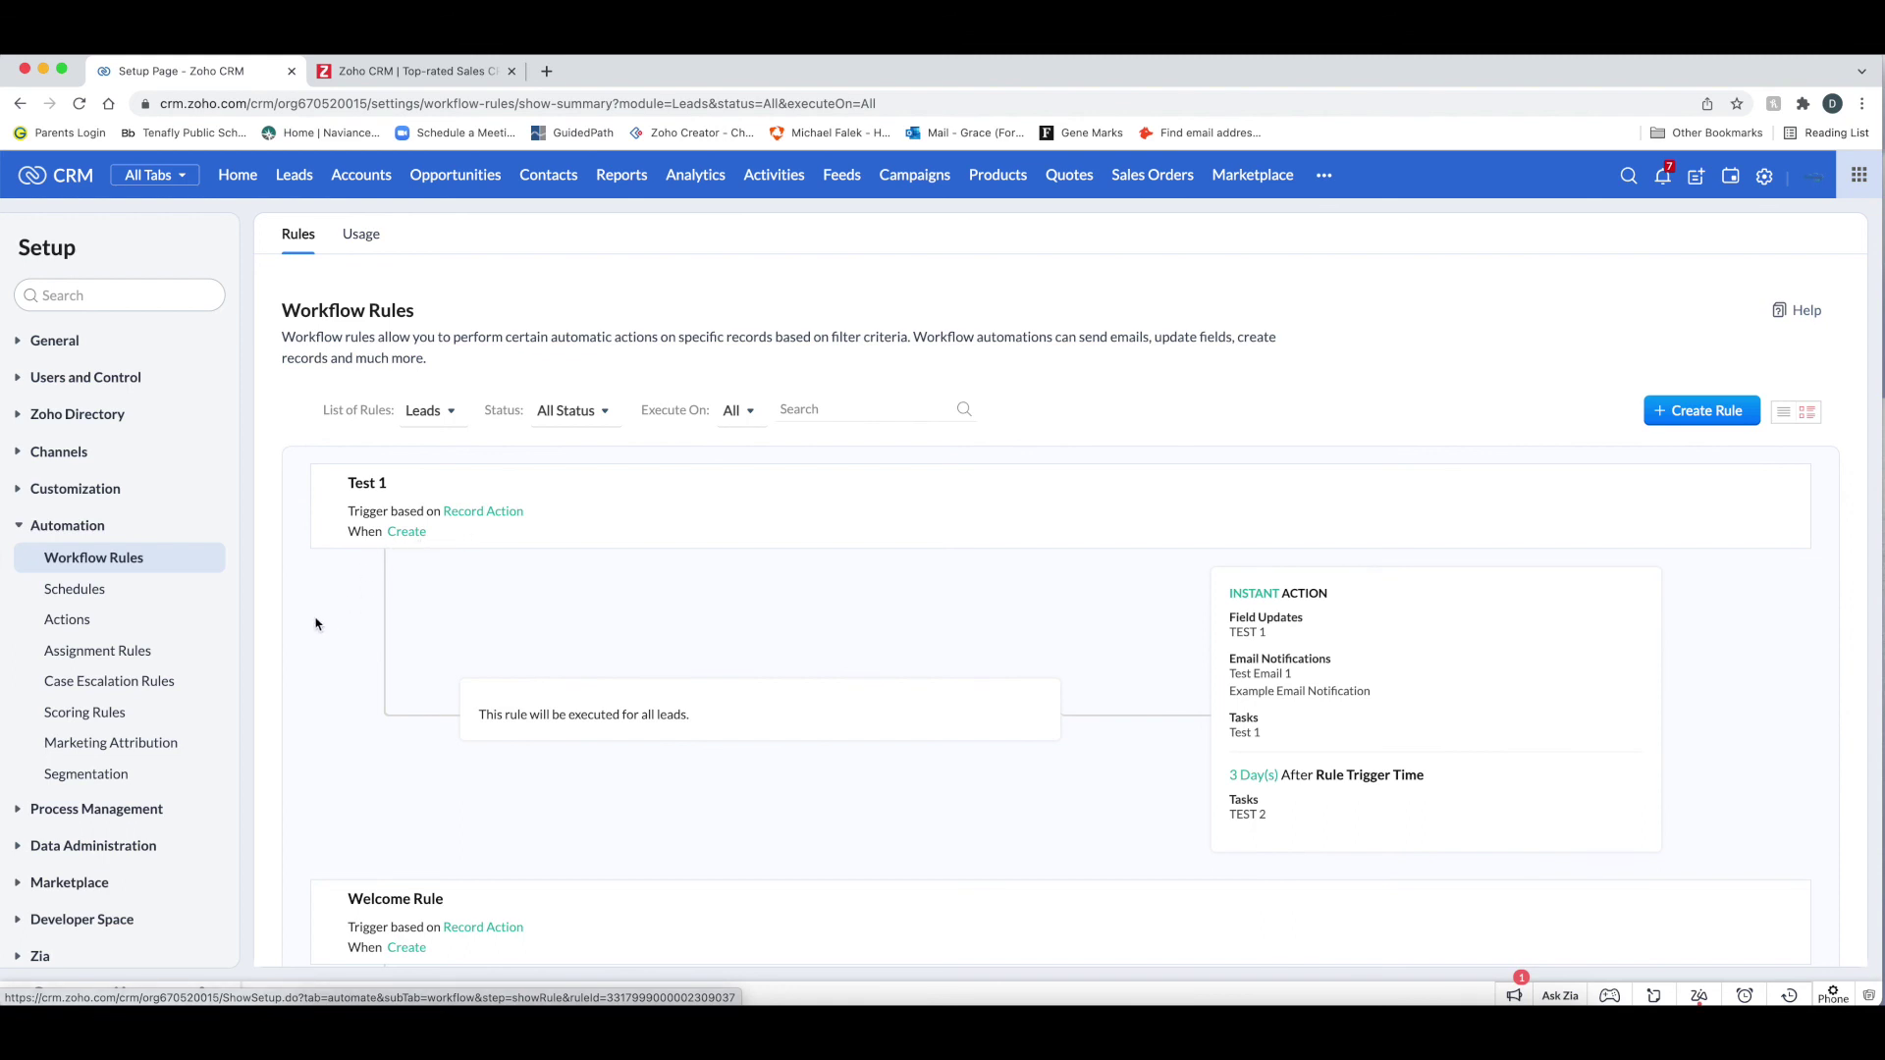
{"action": "scroll", "coordinate": [316, 625], "scroll_direction": "down", "scroll_amount": 1}
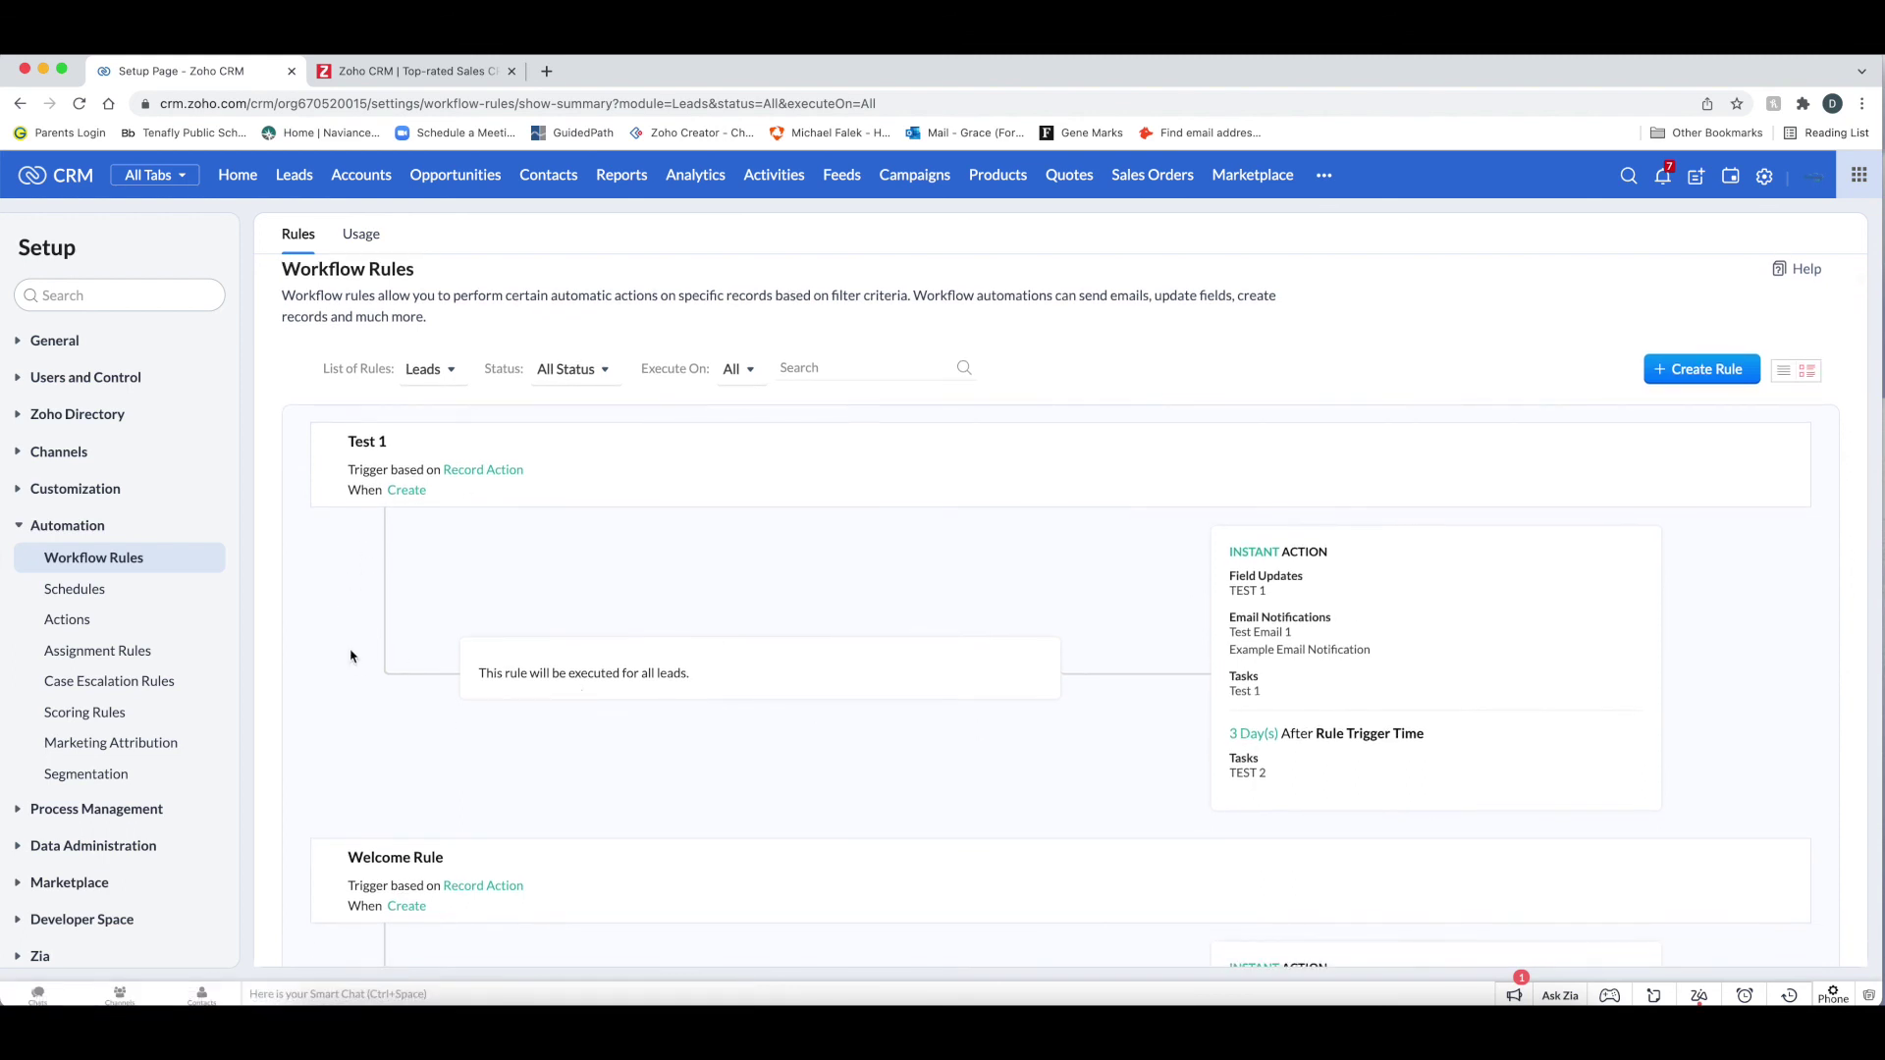
{"action": "scroll", "coordinate": [343, 649], "scroll_direction": "down", "scroll_amount": 5}
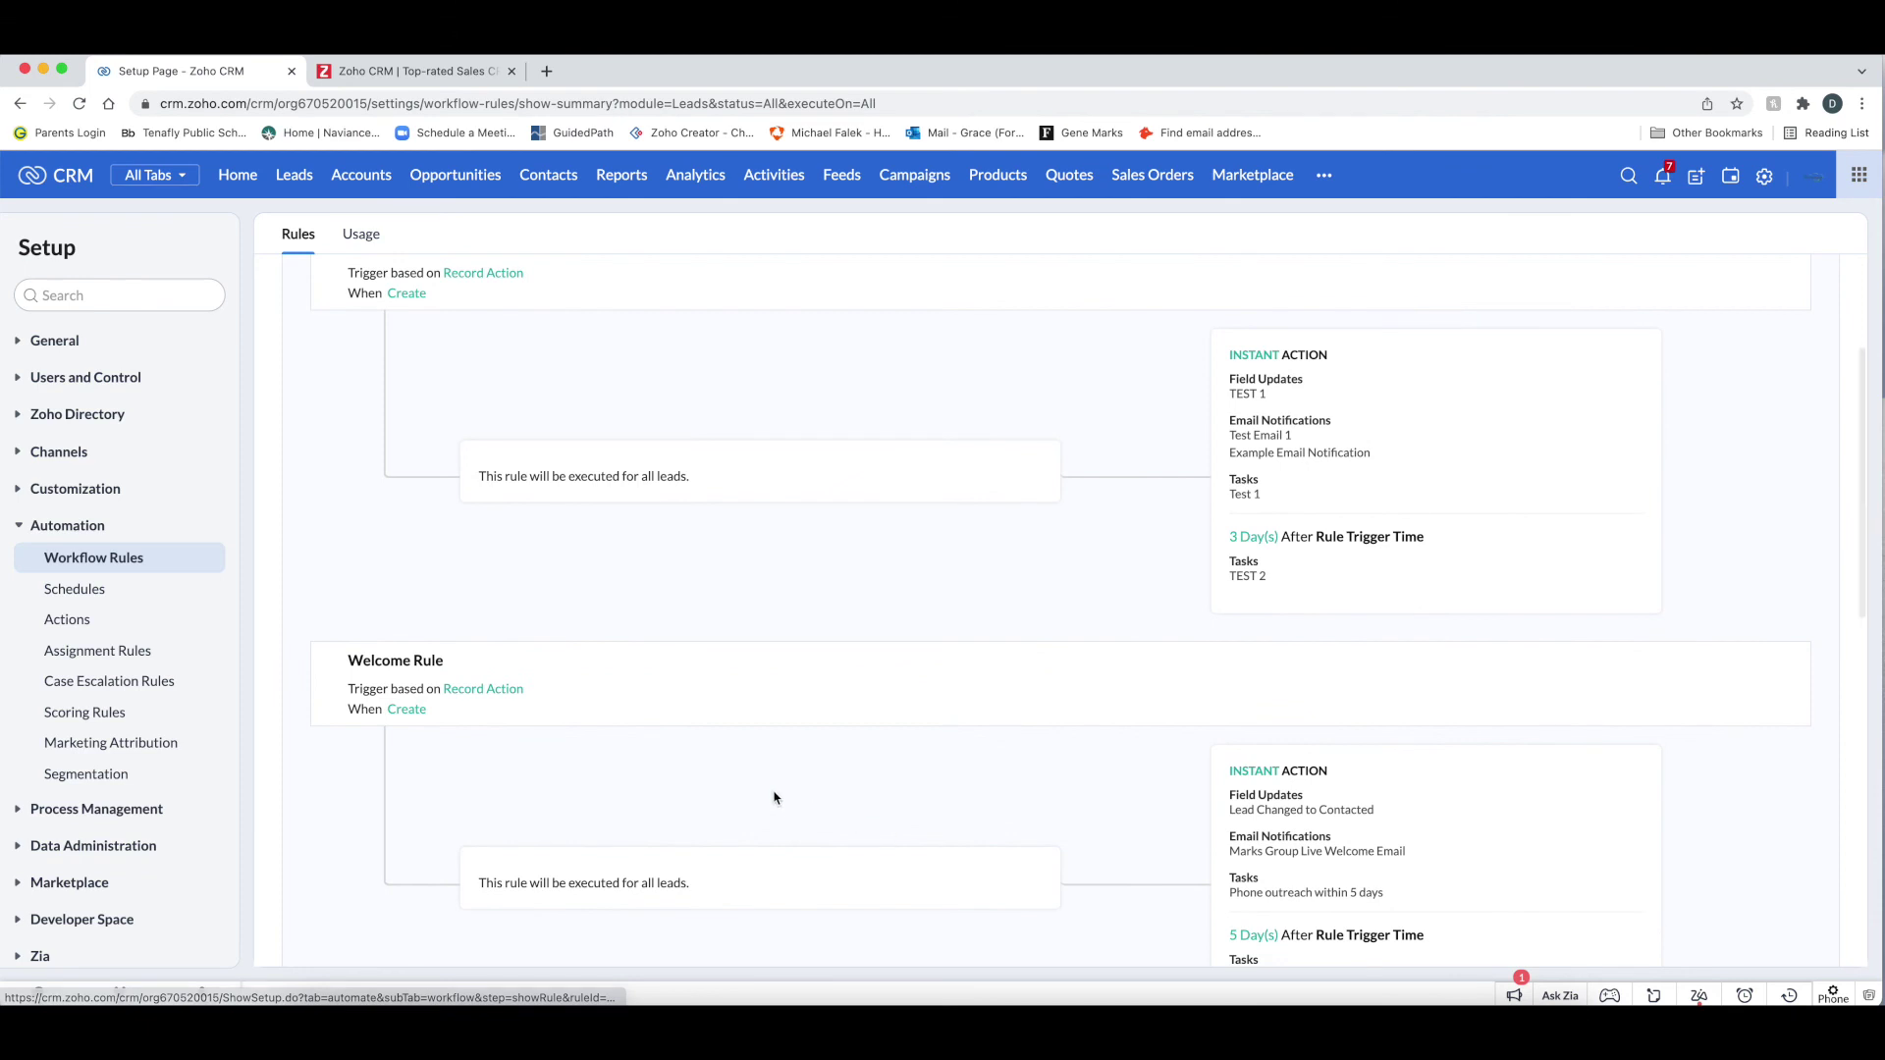
{"action": "scroll", "coordinate": [779, 788], "scroll_direction": "down", "scroll_amount": 6}
{"action": "scroll", "coordinate": [780, 787], "scroll_direction": "down", "scroll_amount": 3}
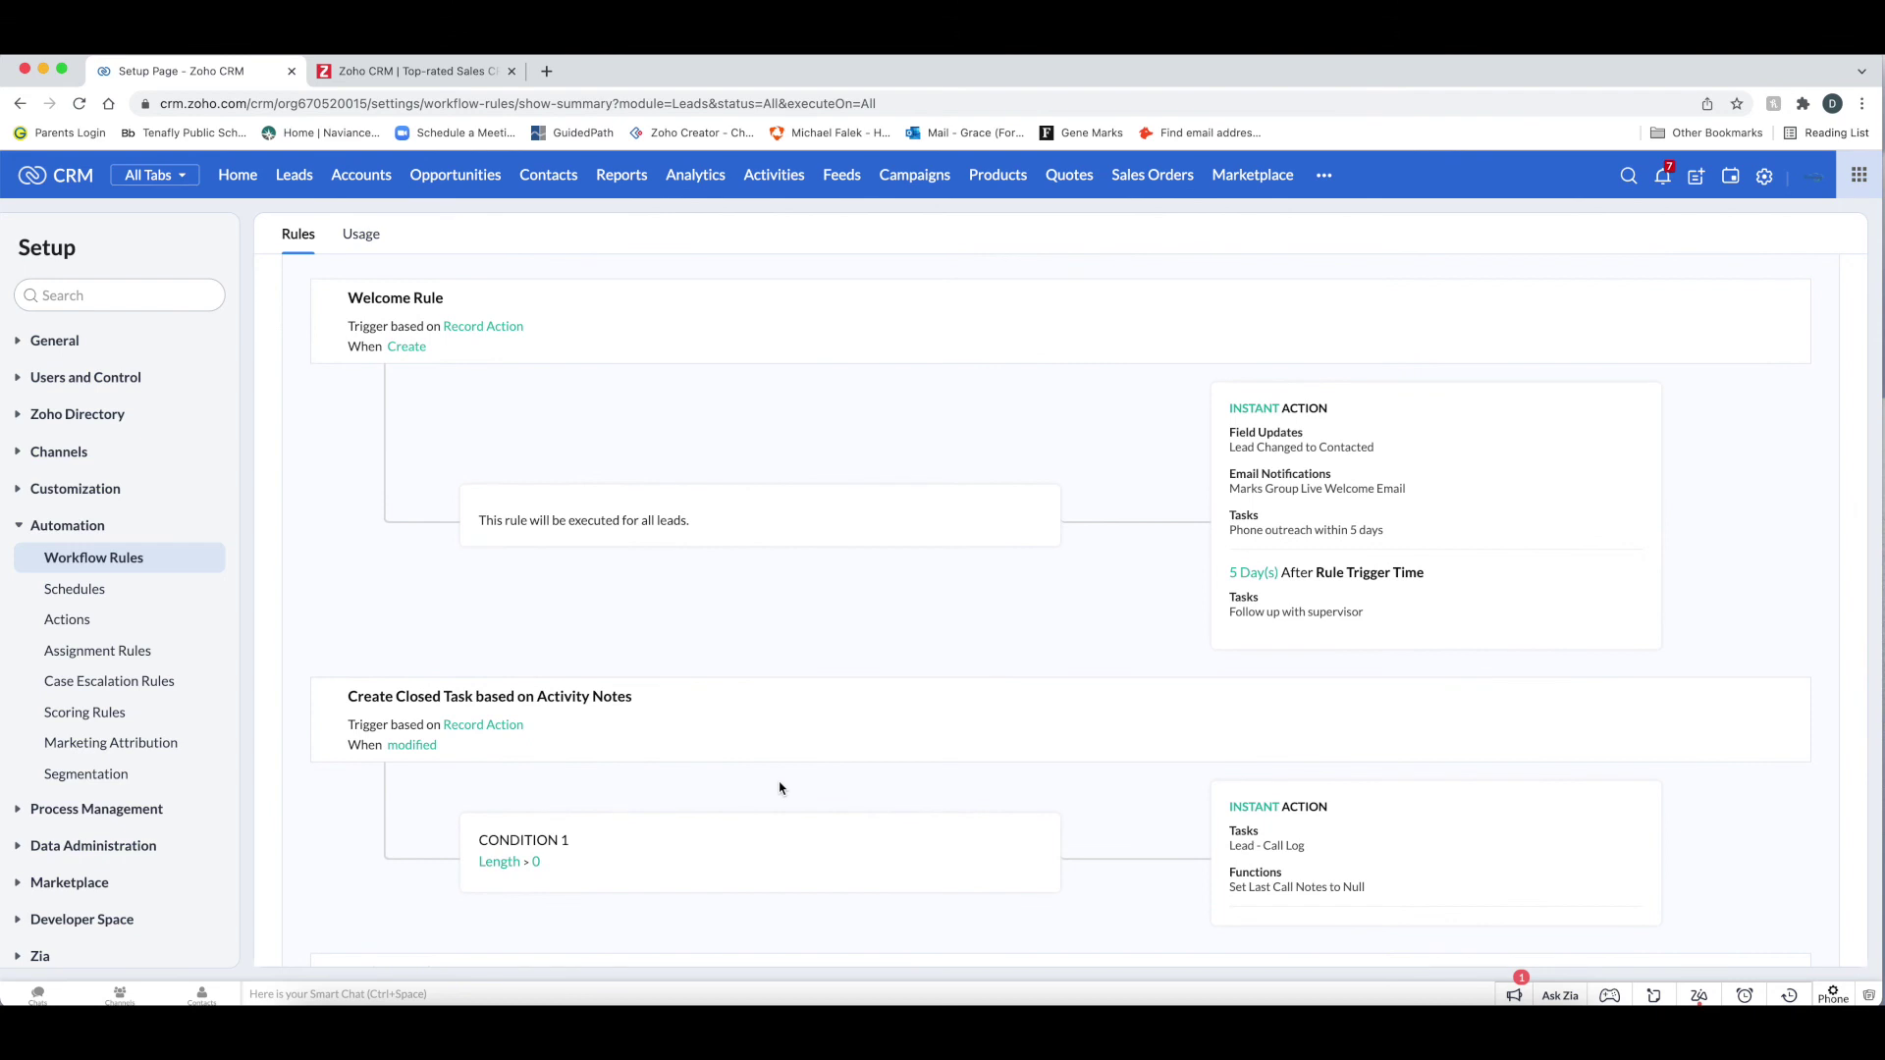
{"action": "scroll", "coordinate": [779, 787], "scroll_direction": "down", "scroll_amount": 2}
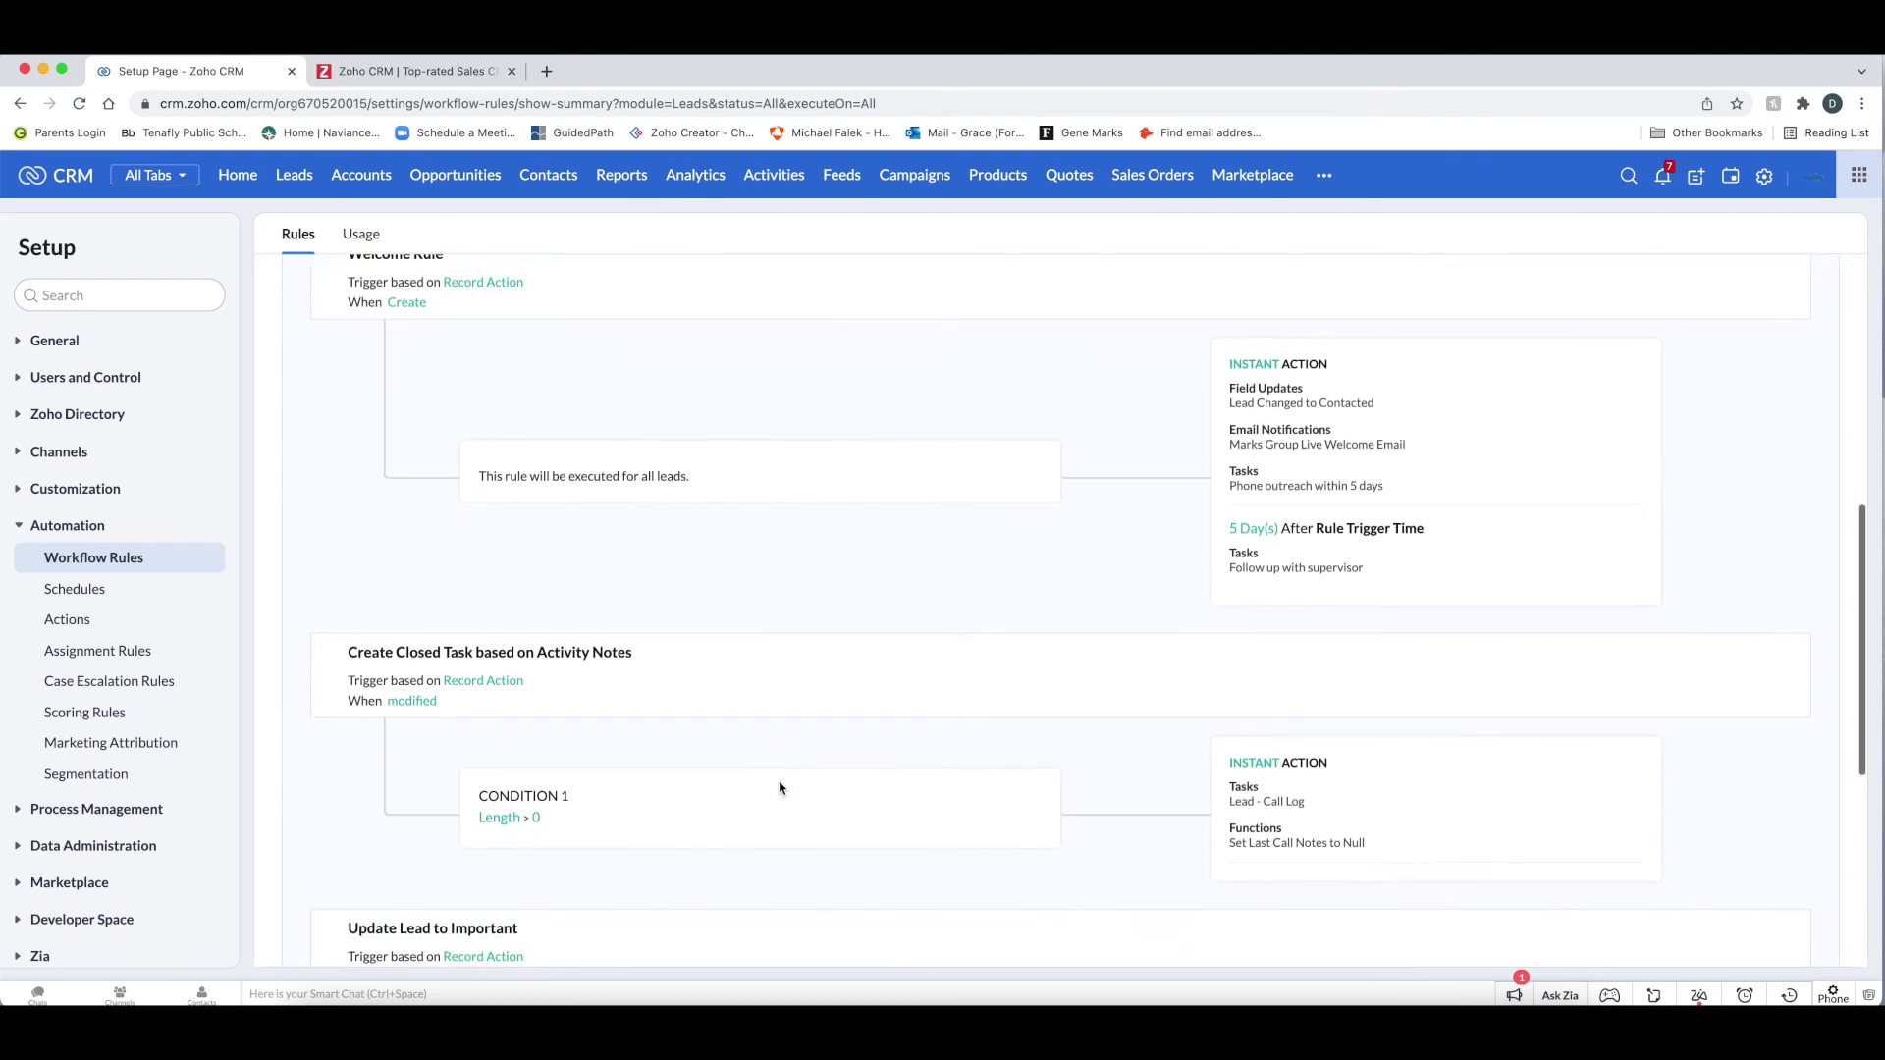
{"action": "scroll", "coordinate": [780, 788], "scroll_direction": "down", "scroll_amount": 3}
{"action": "scroll", "coordinate": [780, 788], "scroll_direction": "up", "scroll_amount": 12}
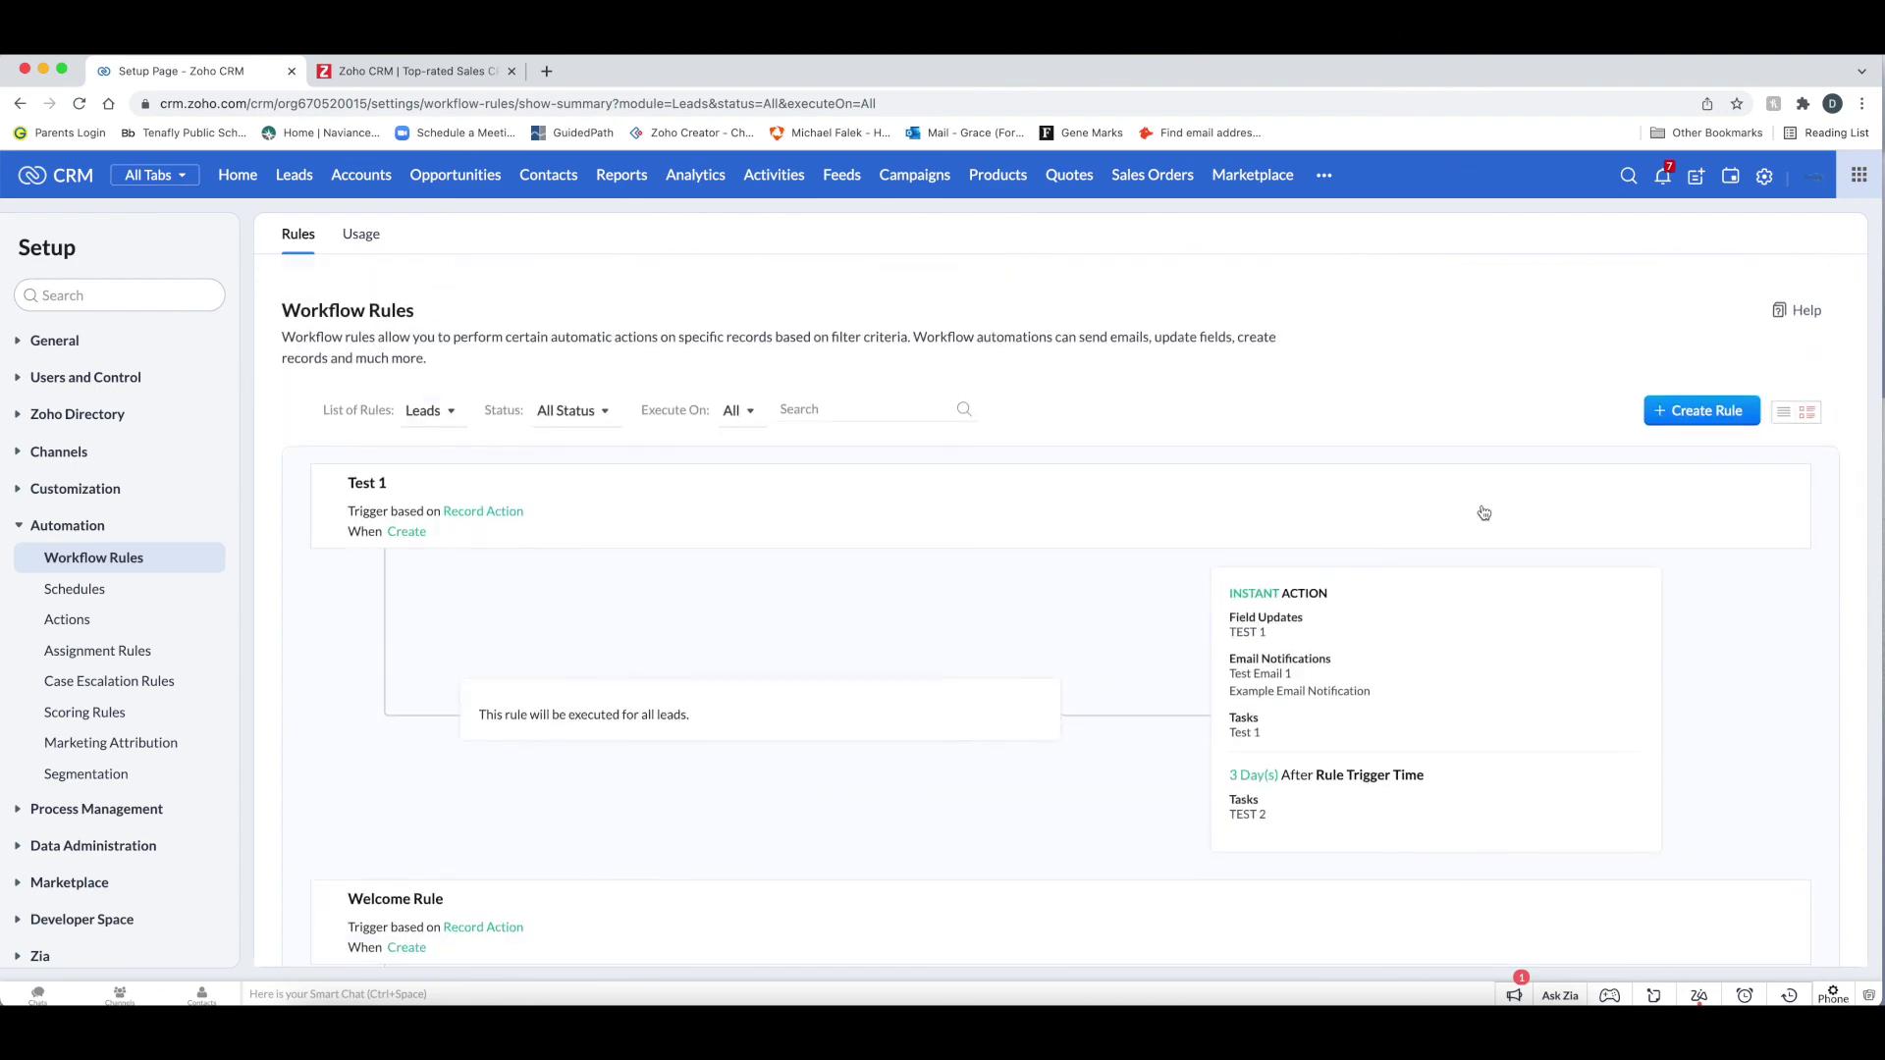
Return the Leads rules to the list view, and check the modules available for filtering
{"action": "left_click", "coordinate": [1789, 418]}
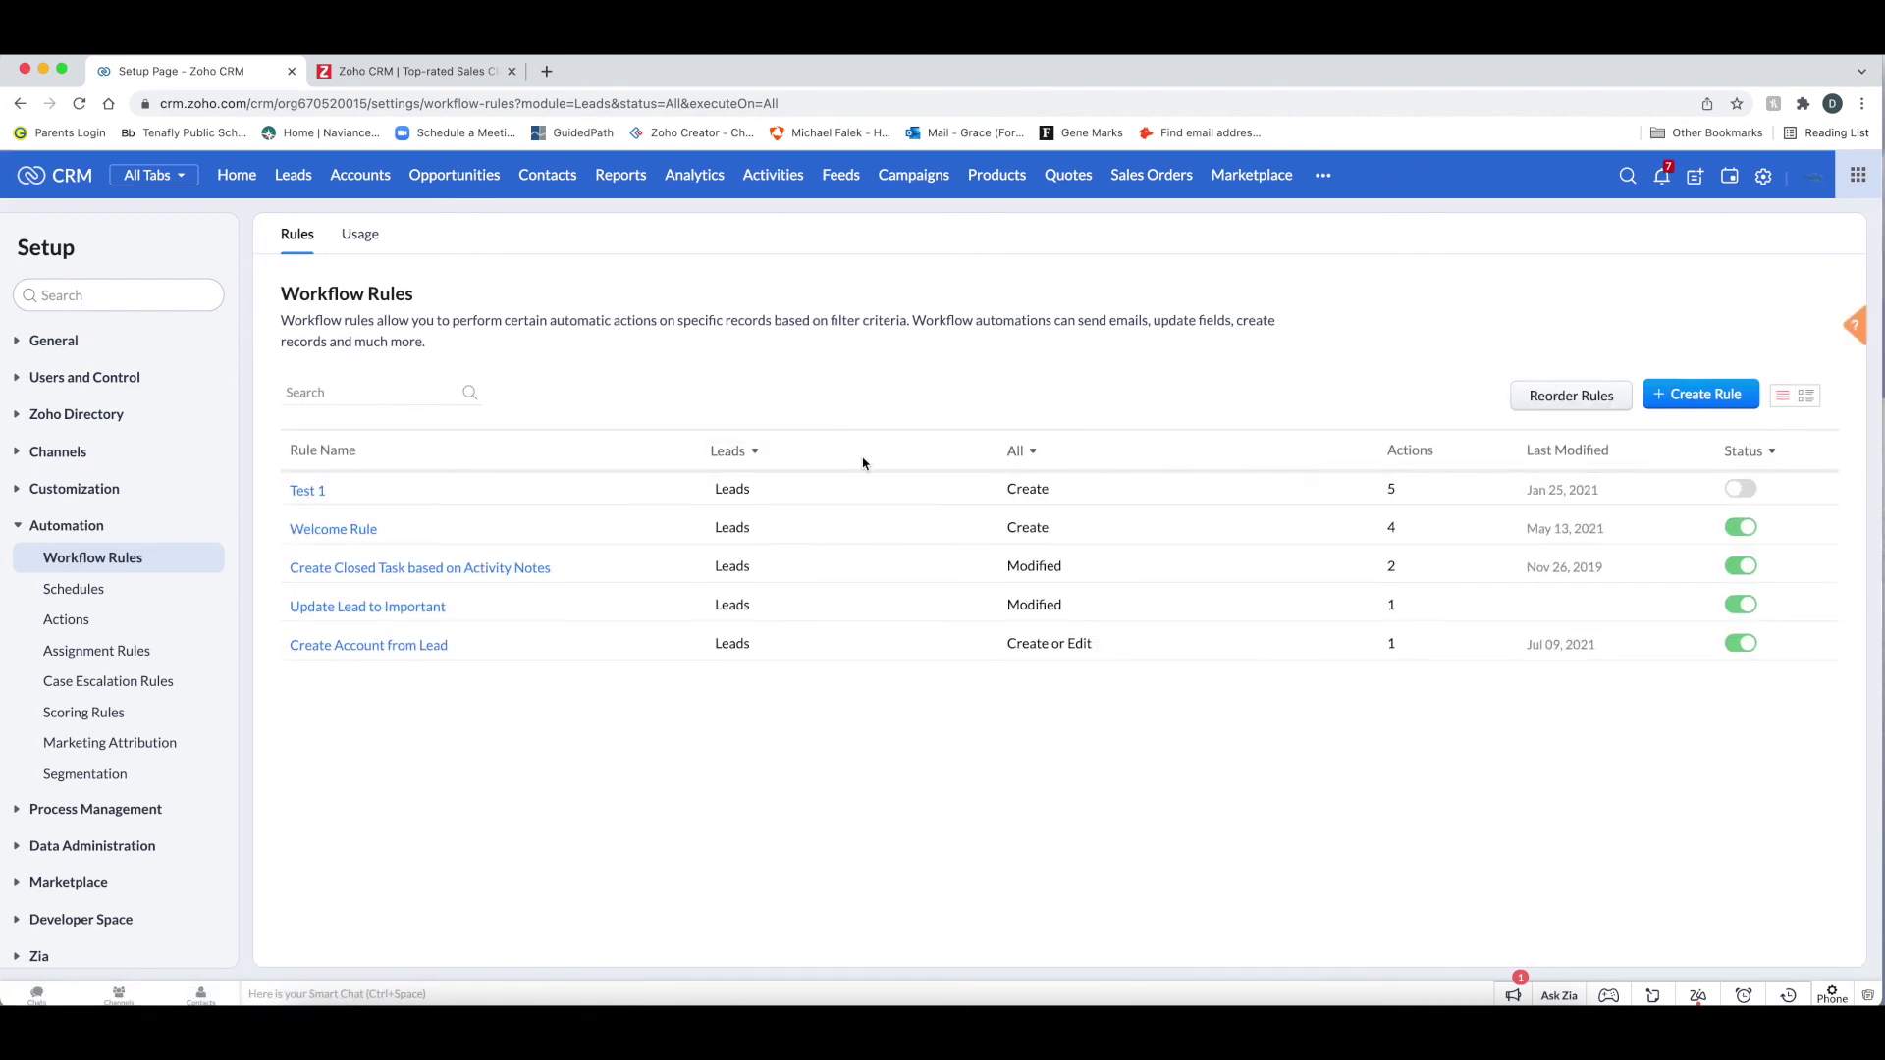
{"action": "left_click", "coordinate": [744, 458]}
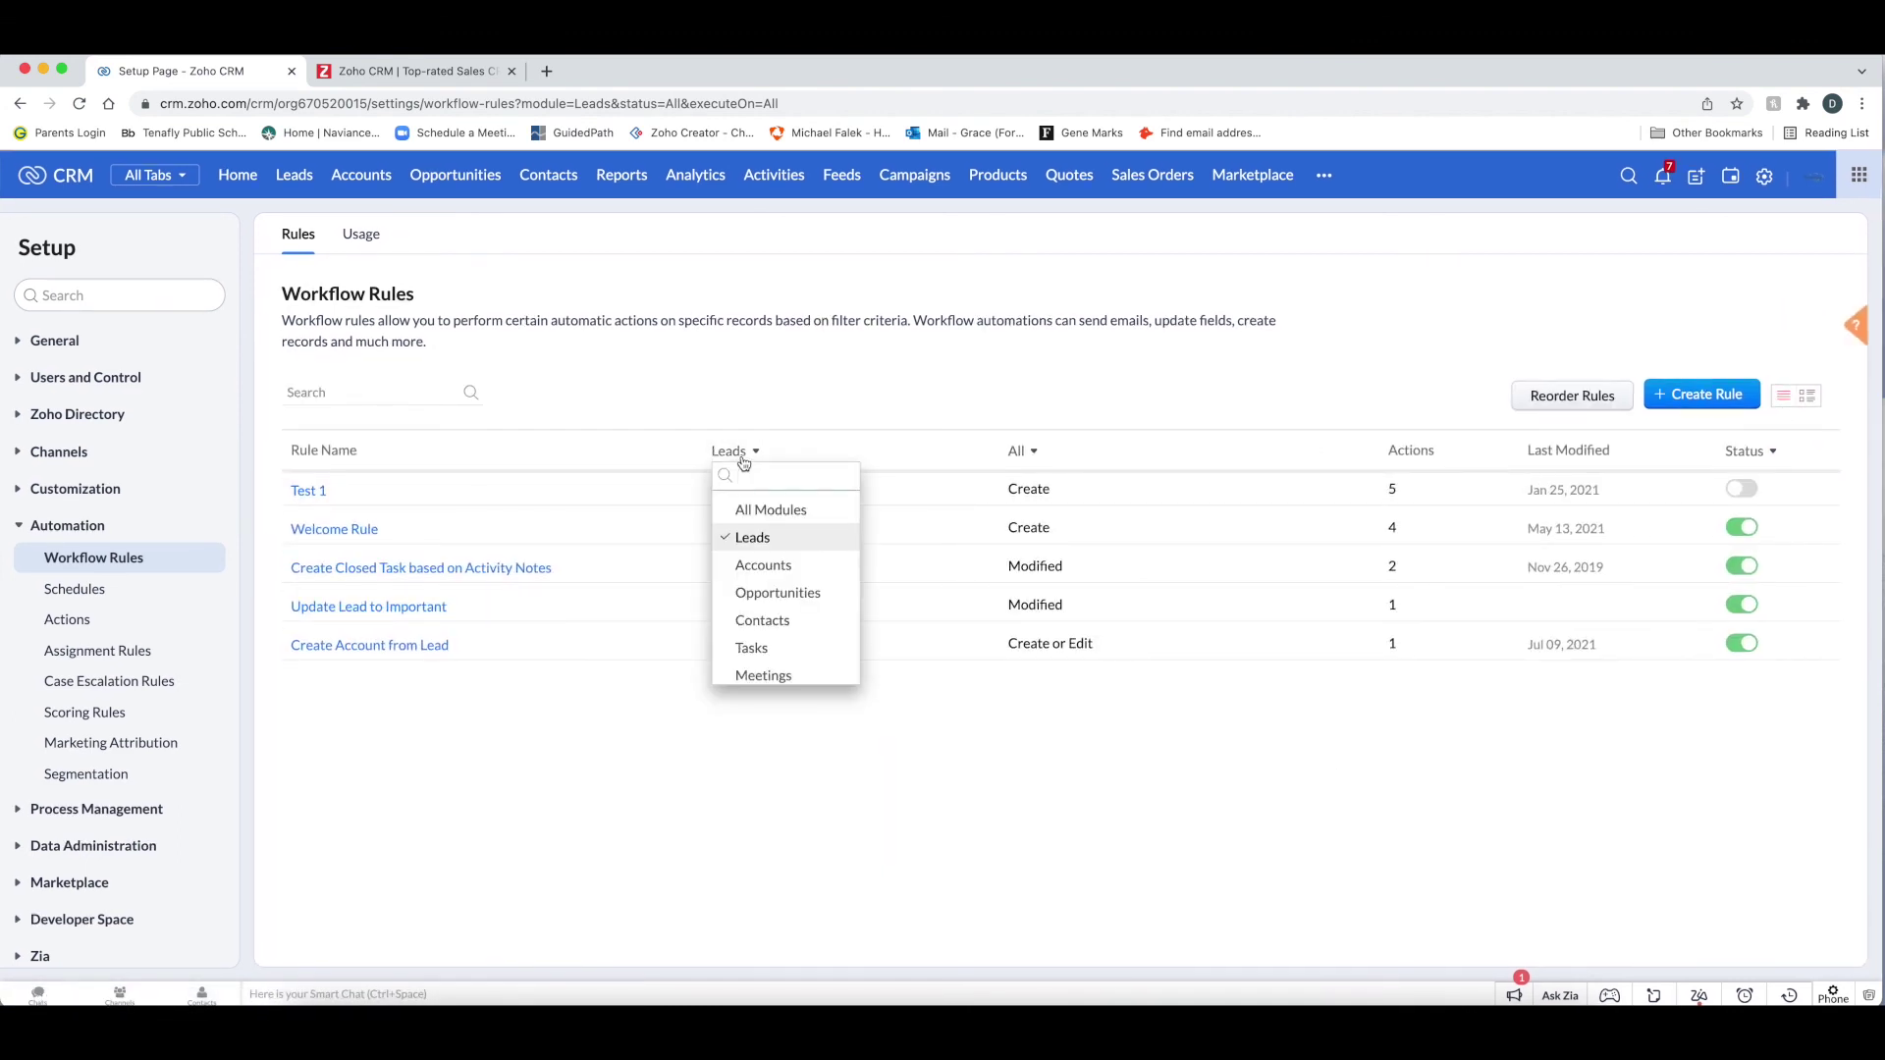
{"action": "left_click", "coordinate": [743, 454]}
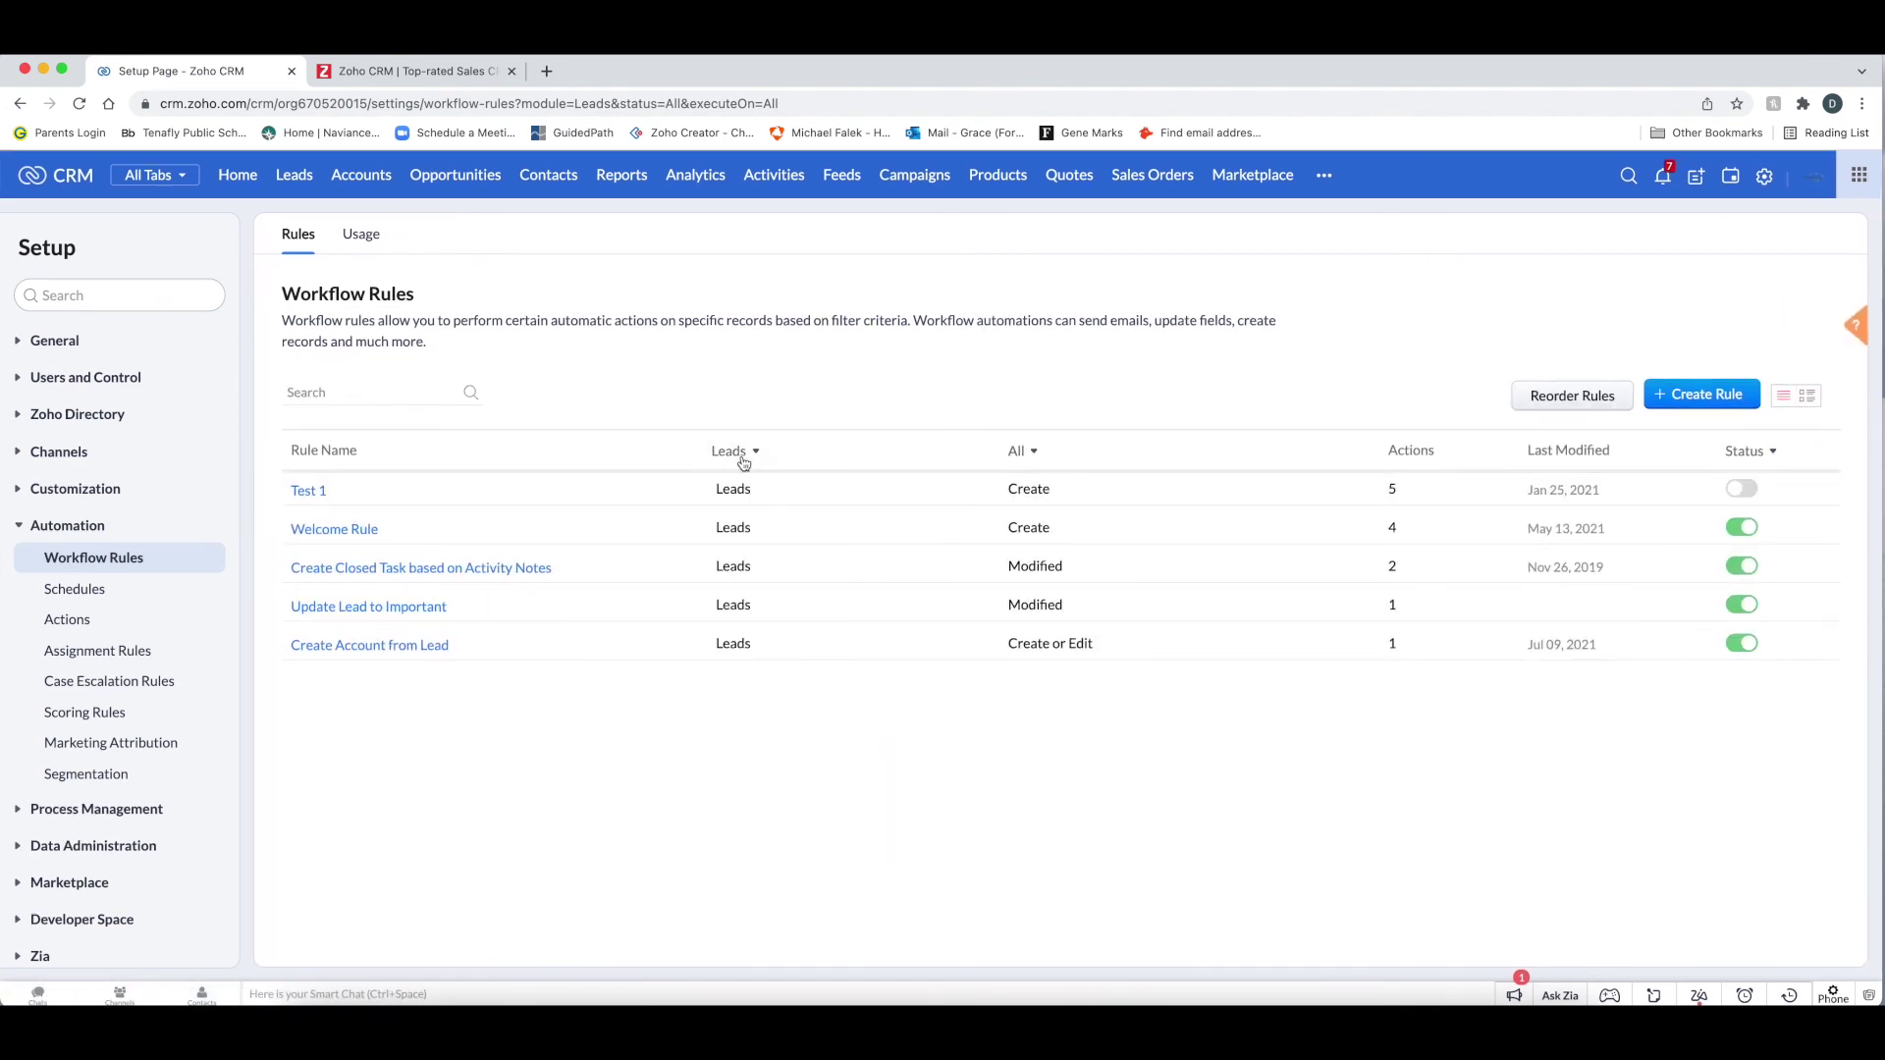
Filter the Leads rules by the Create execution trigger, and switch the filter to Modified
{"action": "left_click", "coordinate": [1035, 462]}
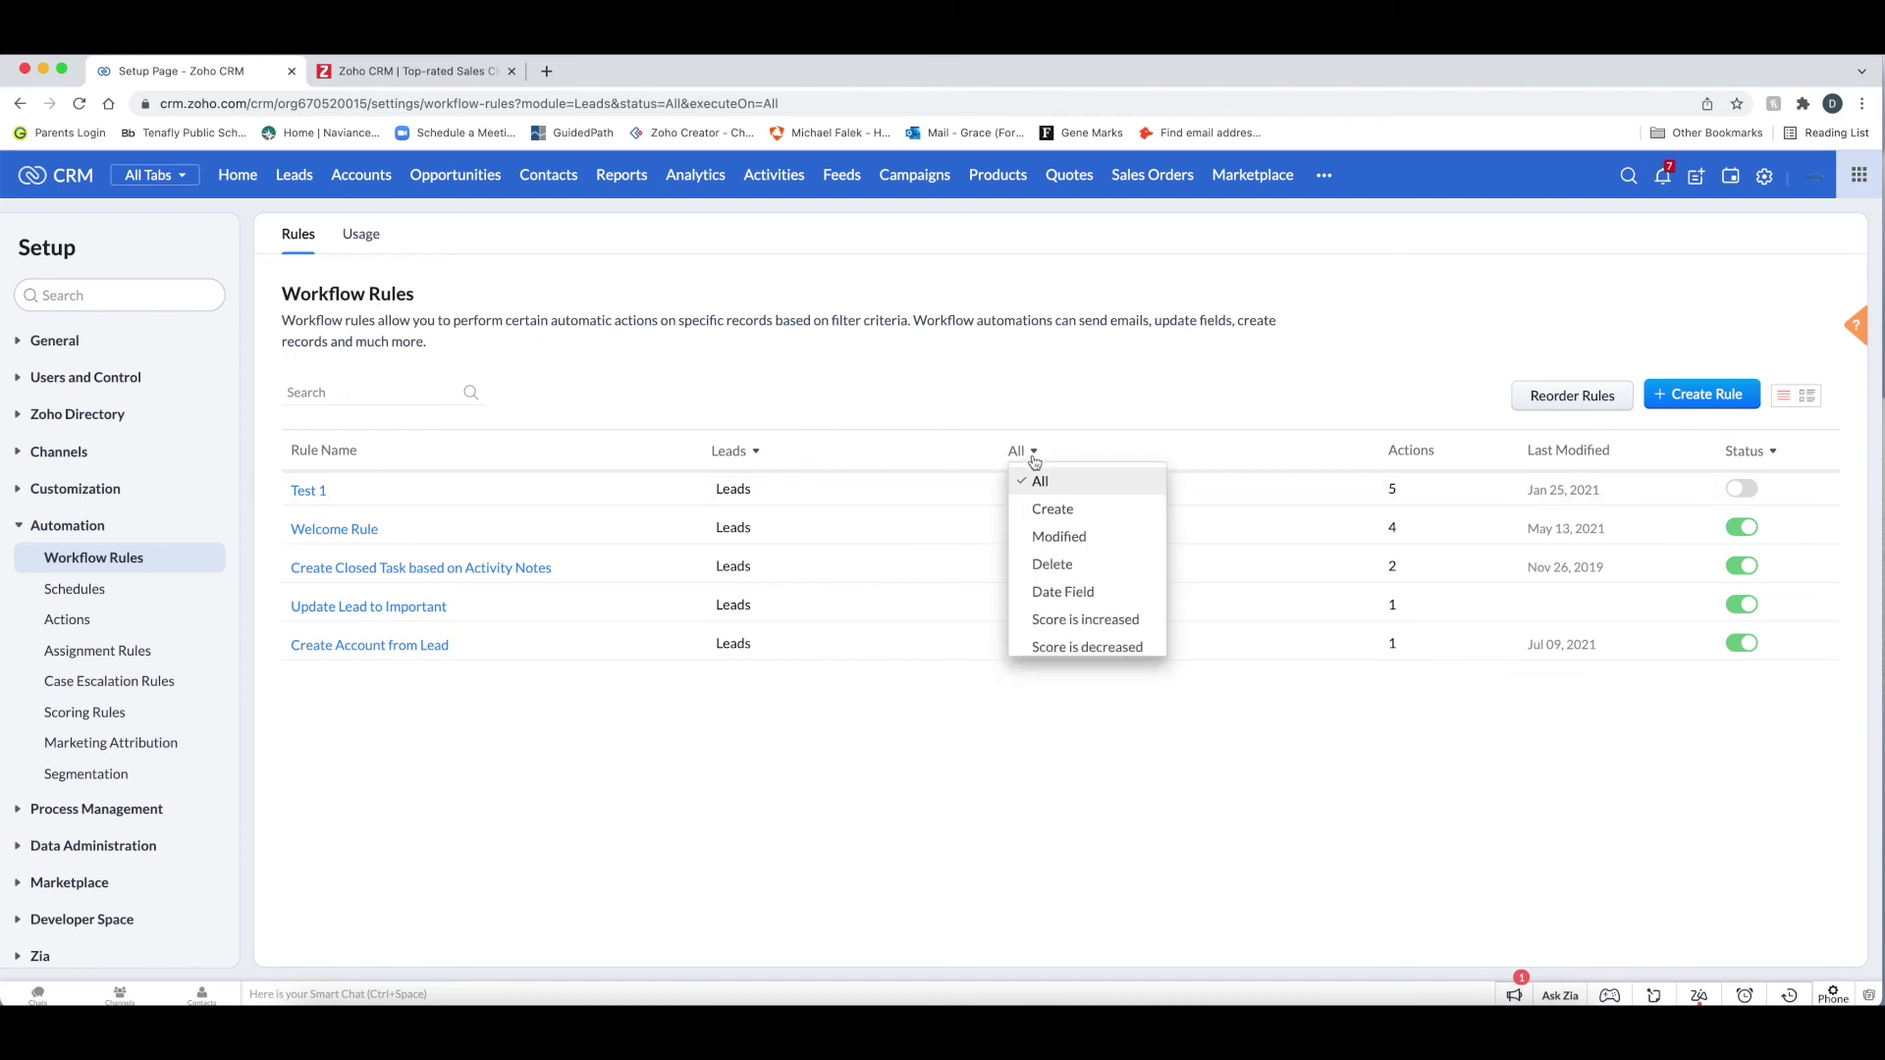
{"action": "left_click", "coordinate": [1044, 511]}
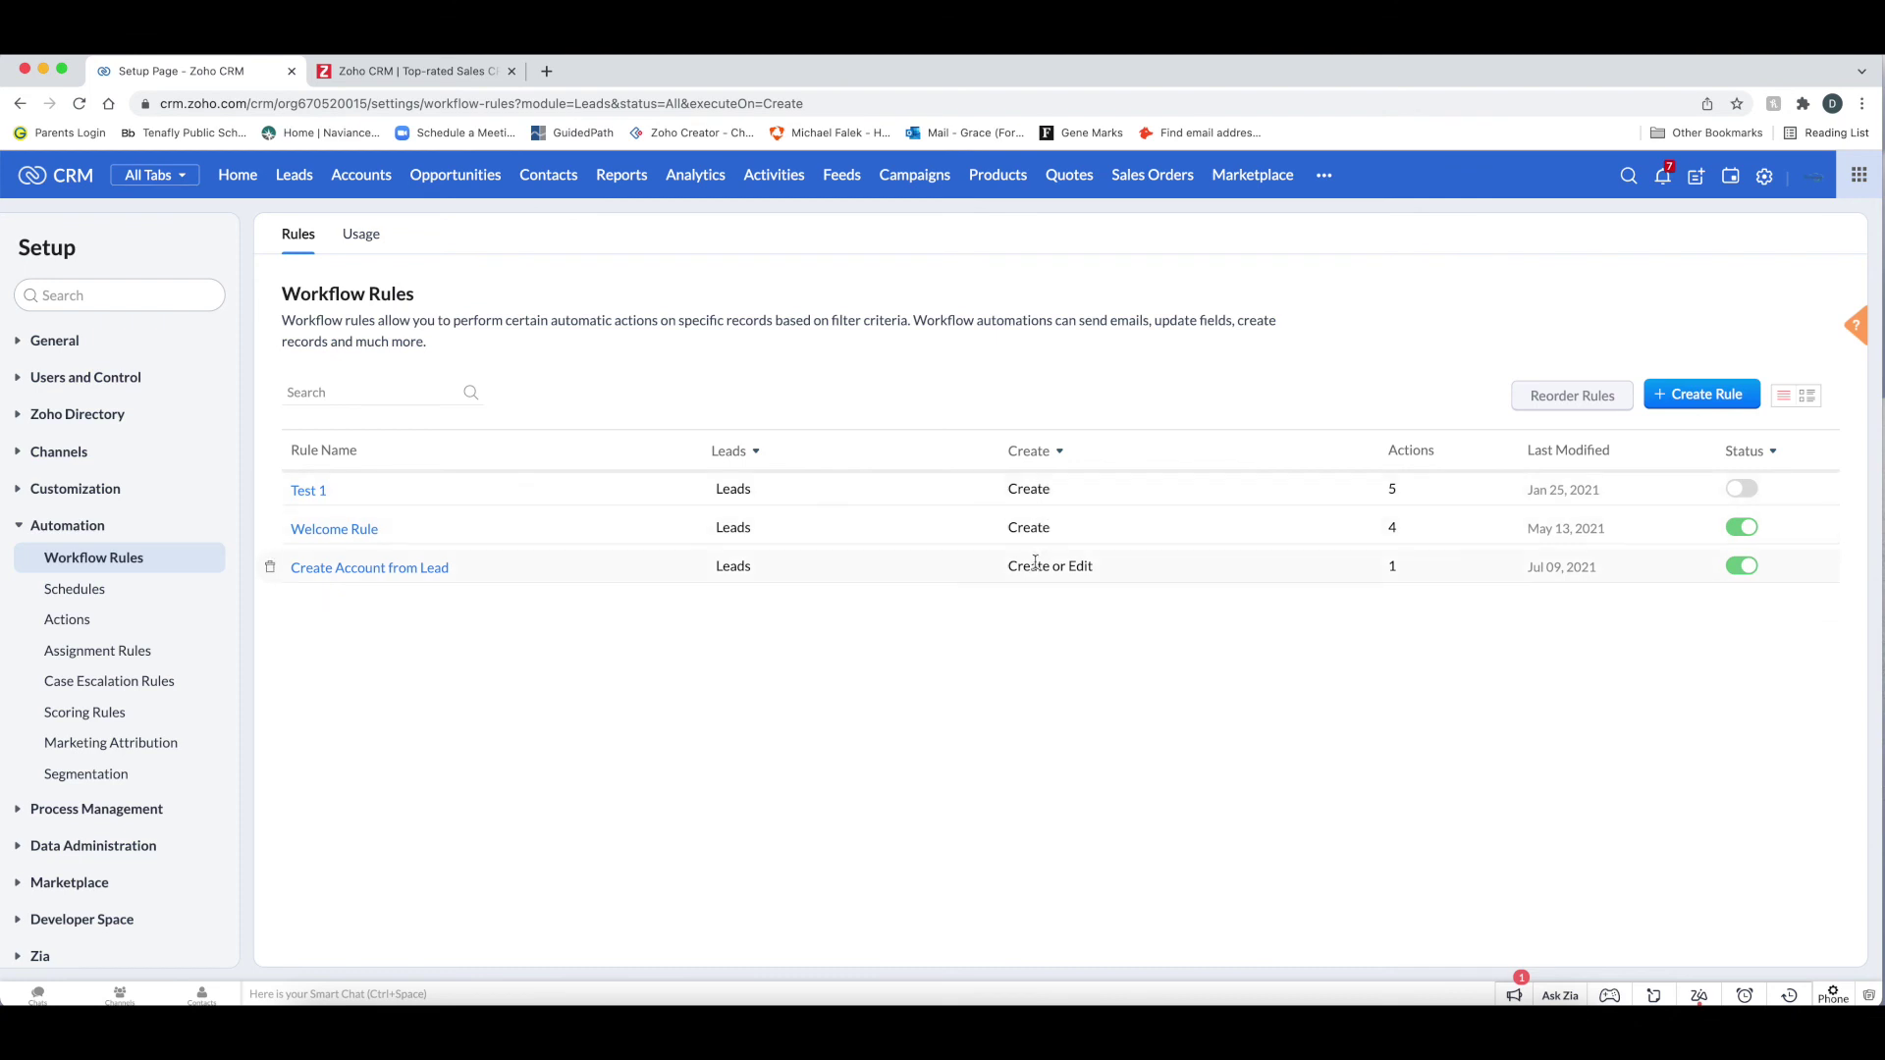
{"action": "left_click", "coordinate": [1034, 452]}
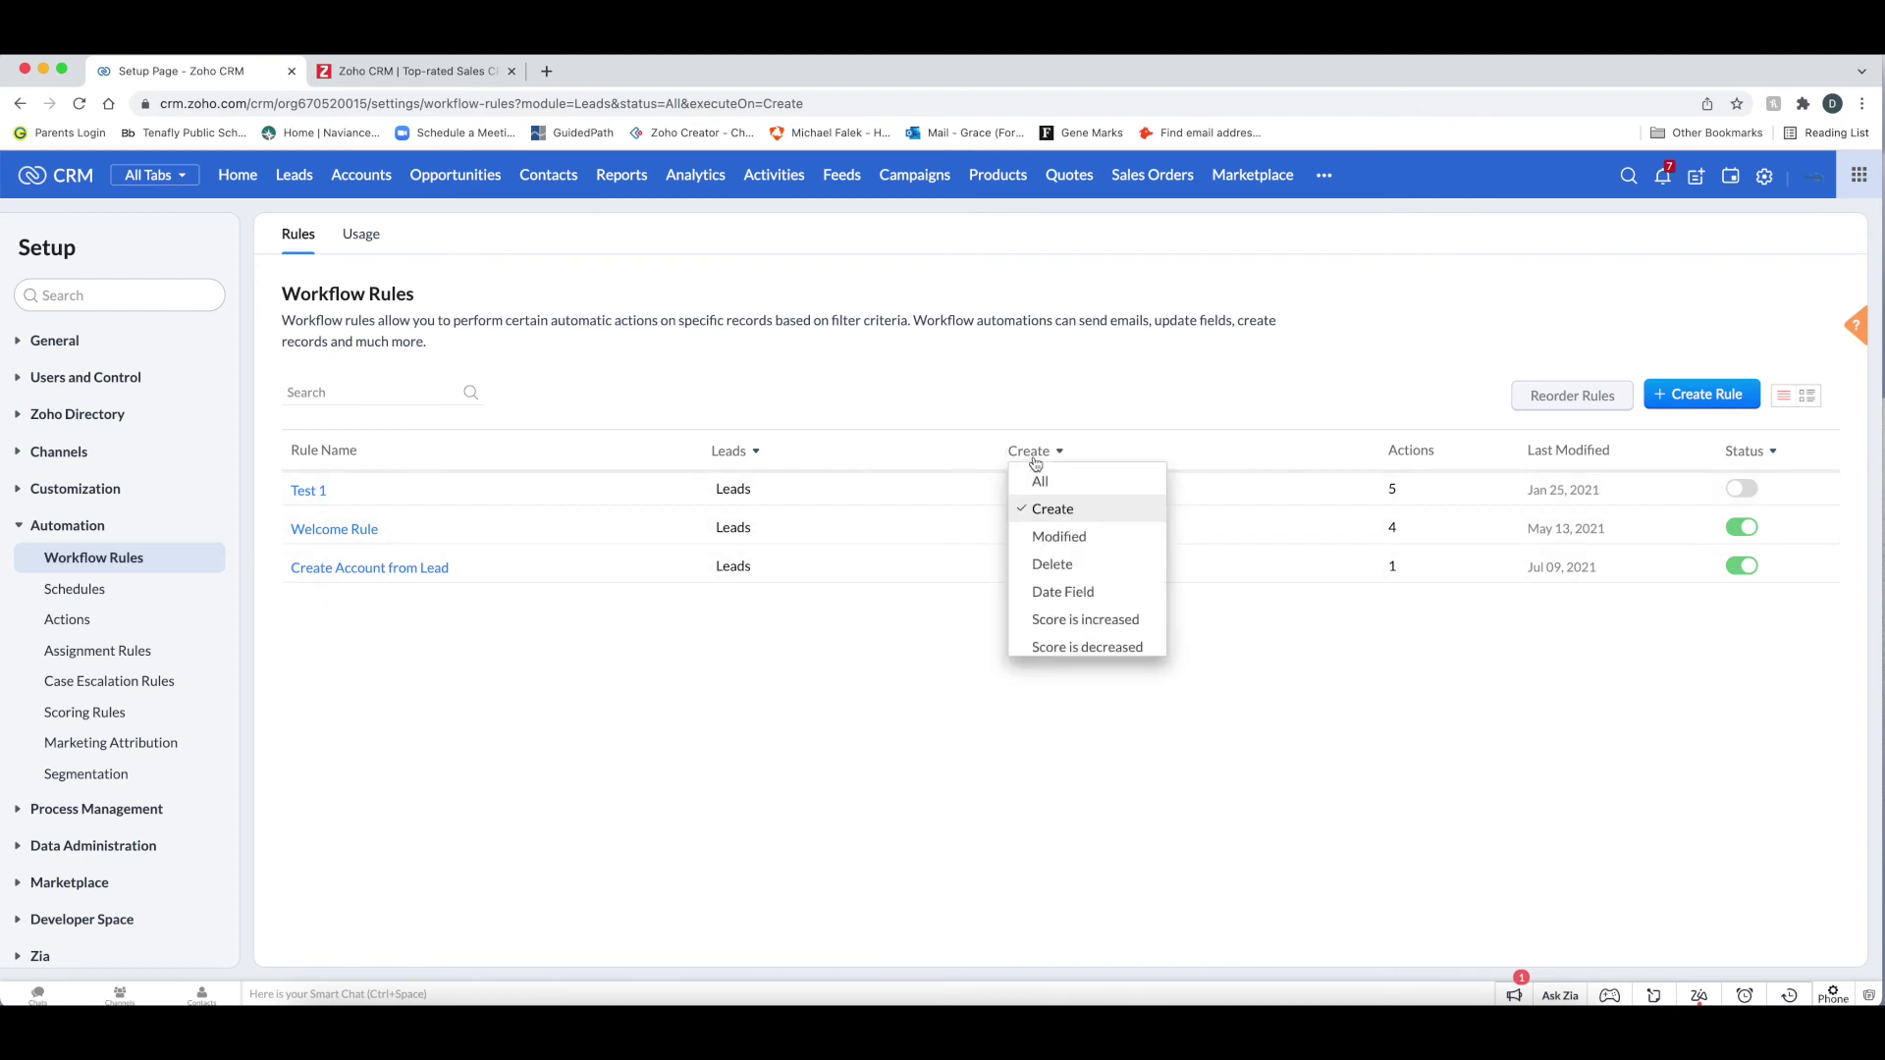
{"action": "left_click", "coordinate": [1050, 537]}
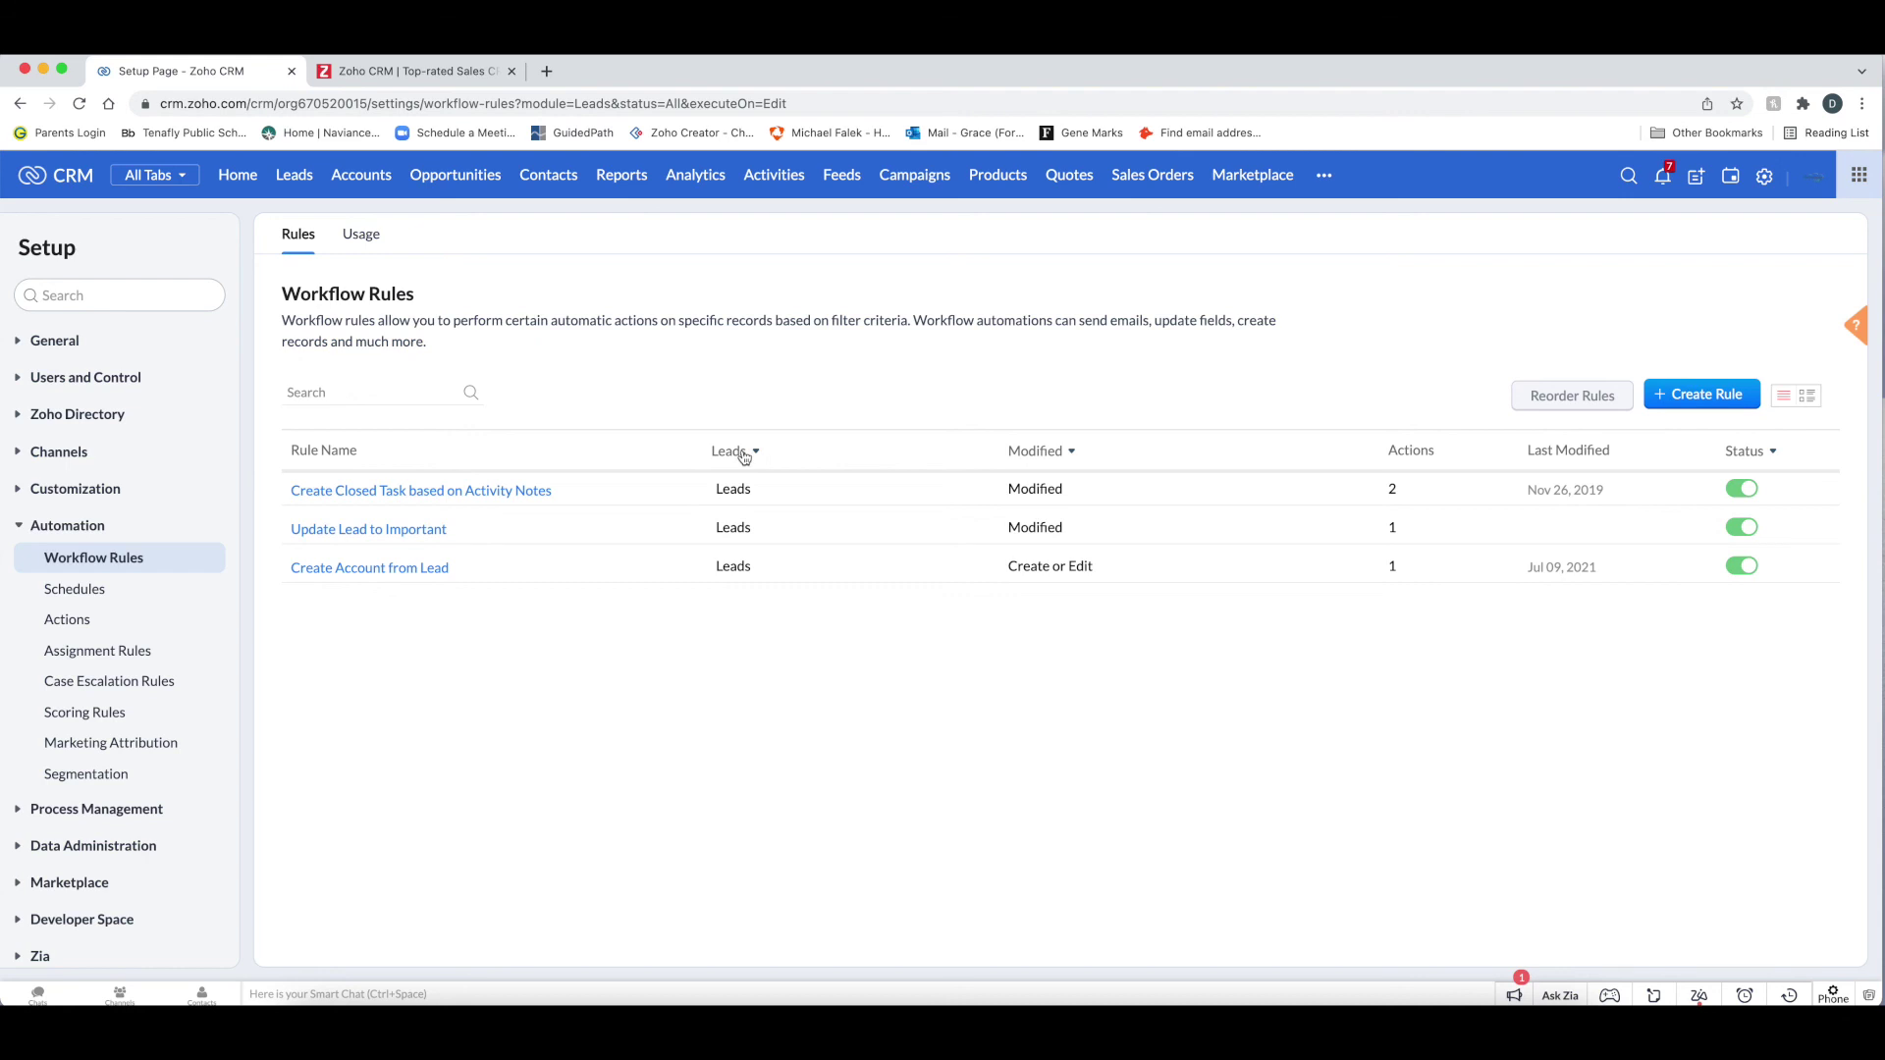
Reset the execution filter to All and the module filter to All Modules, and look through the full rule list
{"action": "left_click", "coordinate": [1033, 453]}
{"action": "left_click", "coordinate": [1037, 481]}
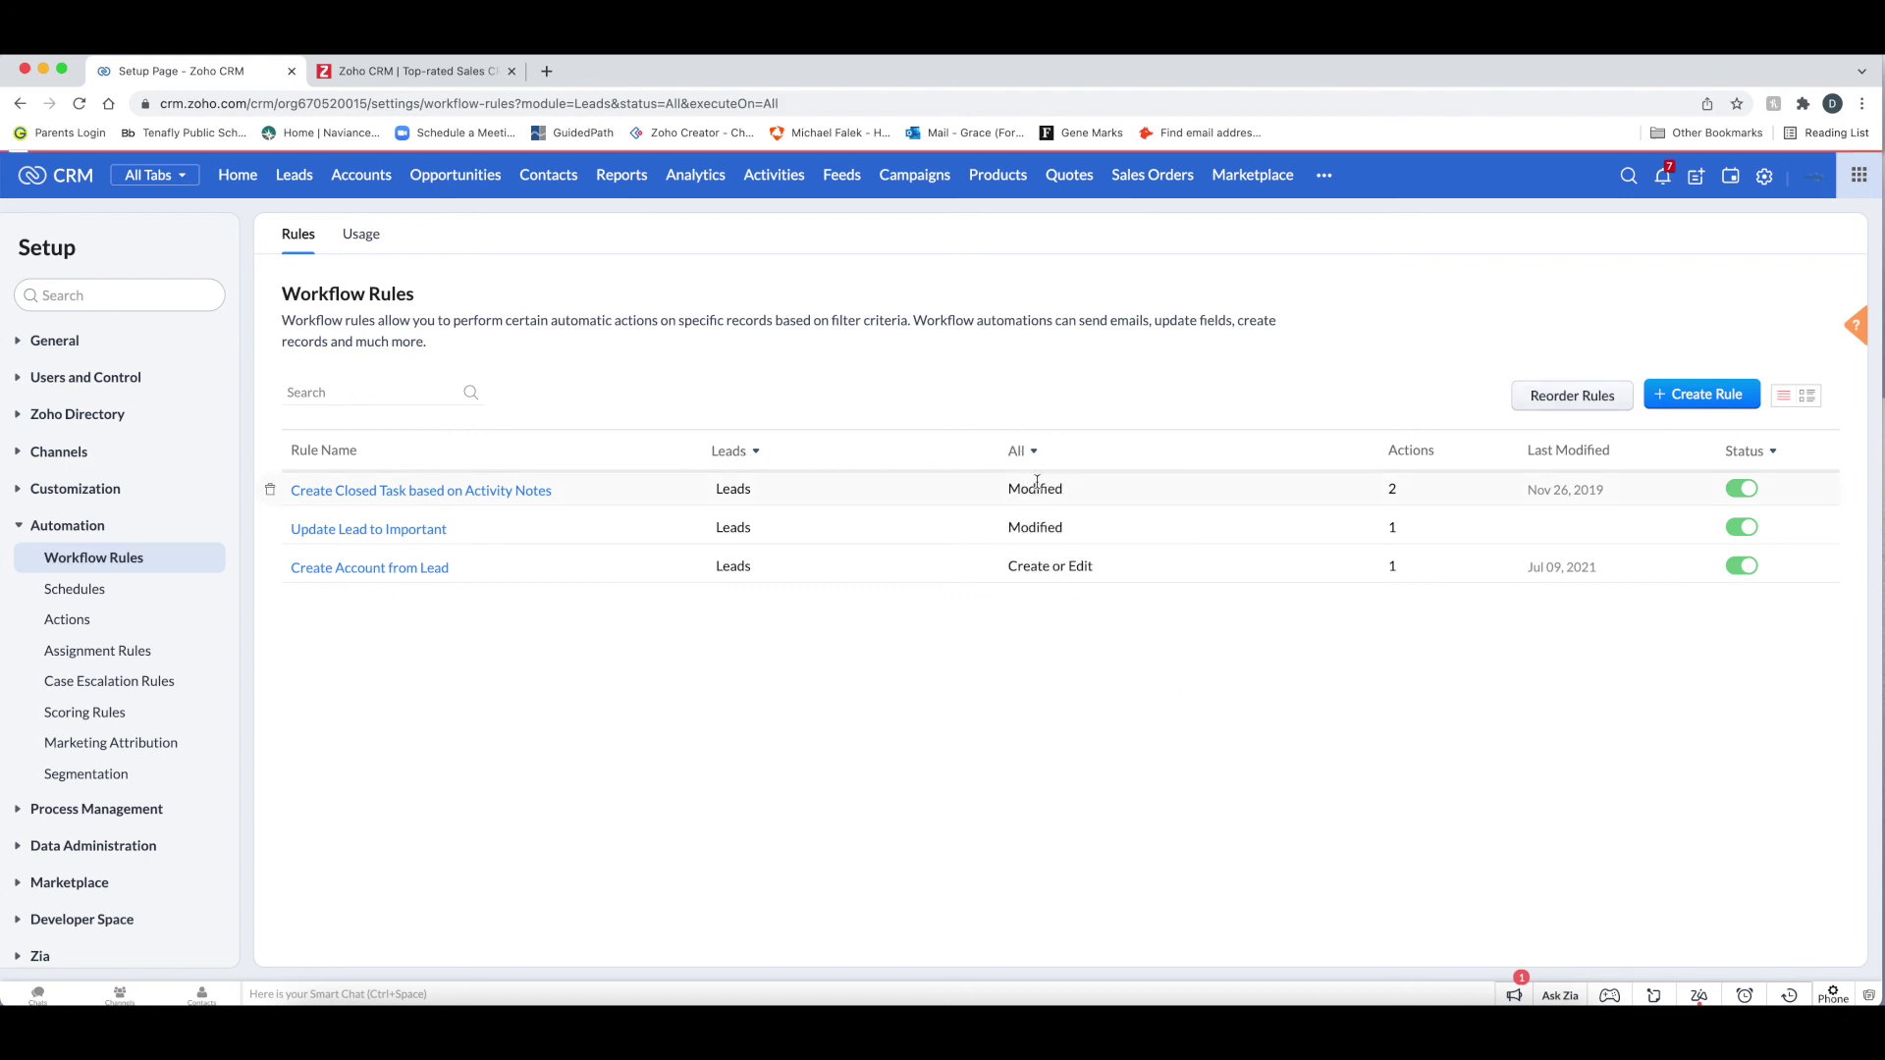
{"action": "left_click", "coordinate": [732, 453]}
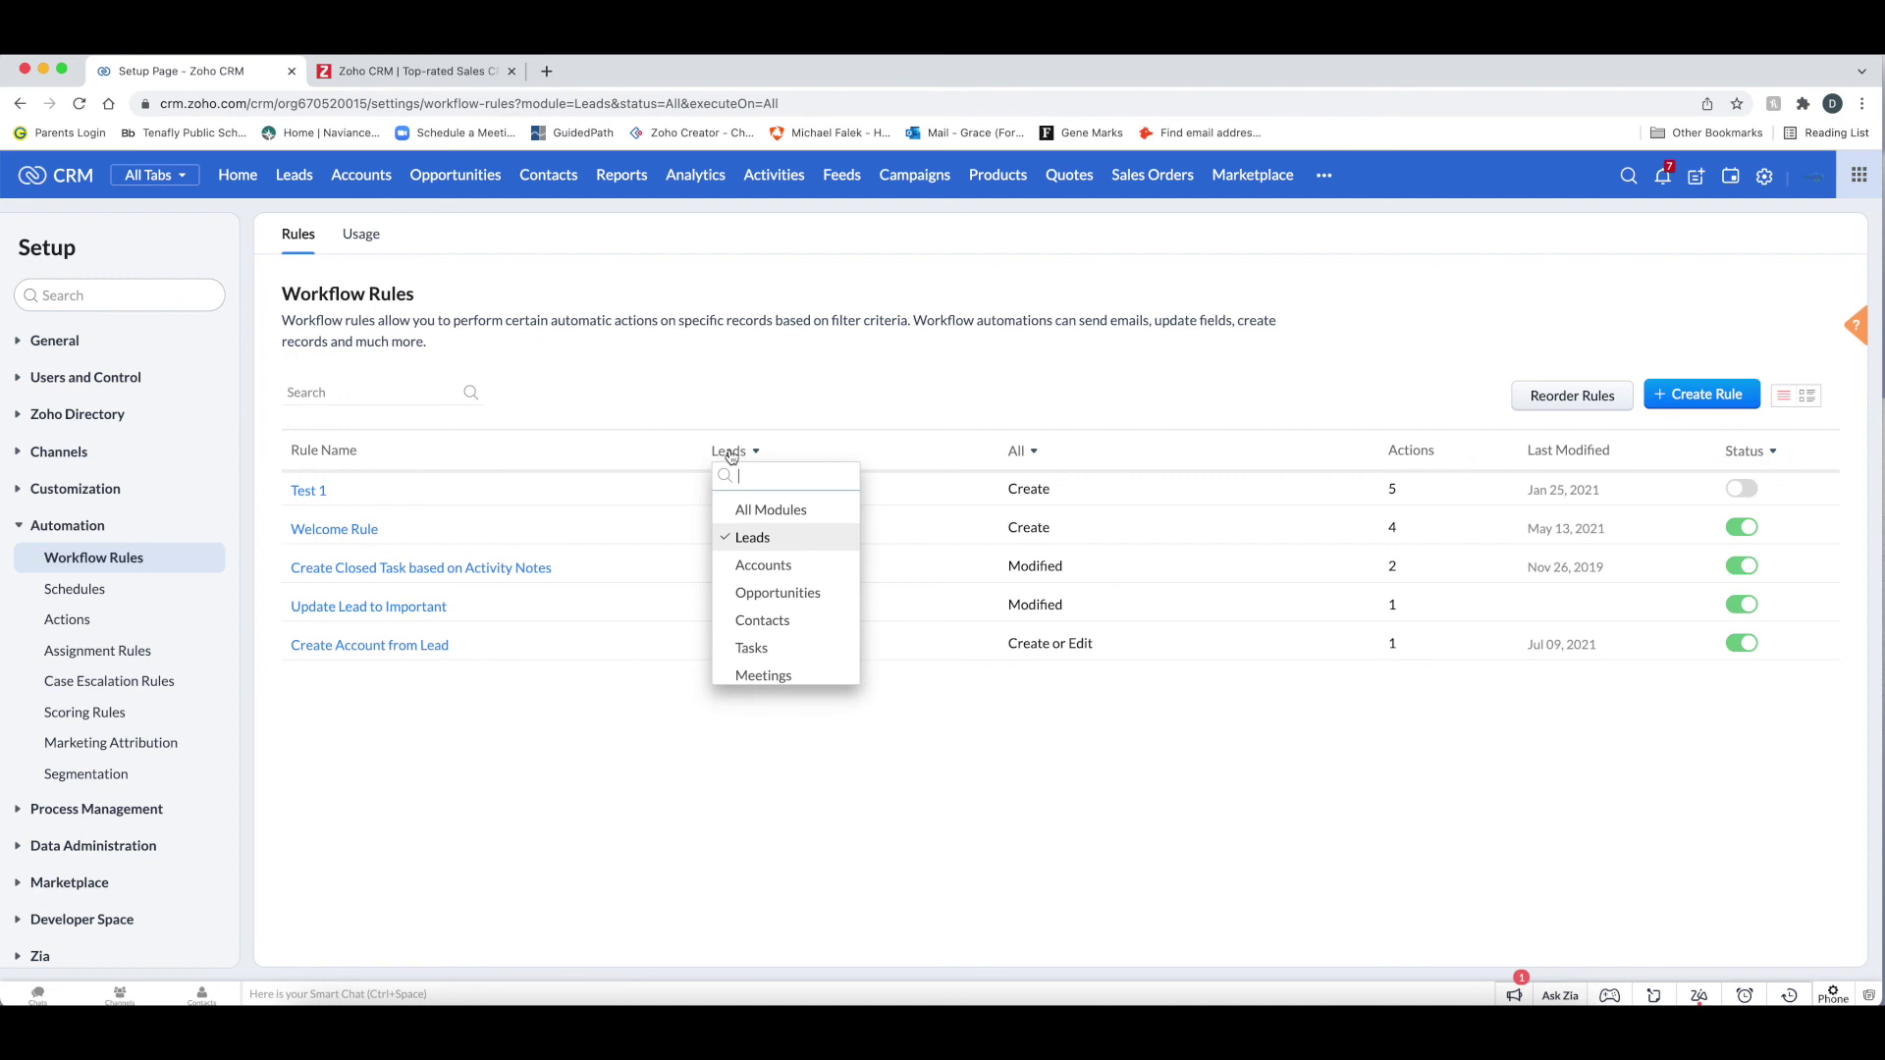
{"action": "left_click", "coordinate": [780, 512]}
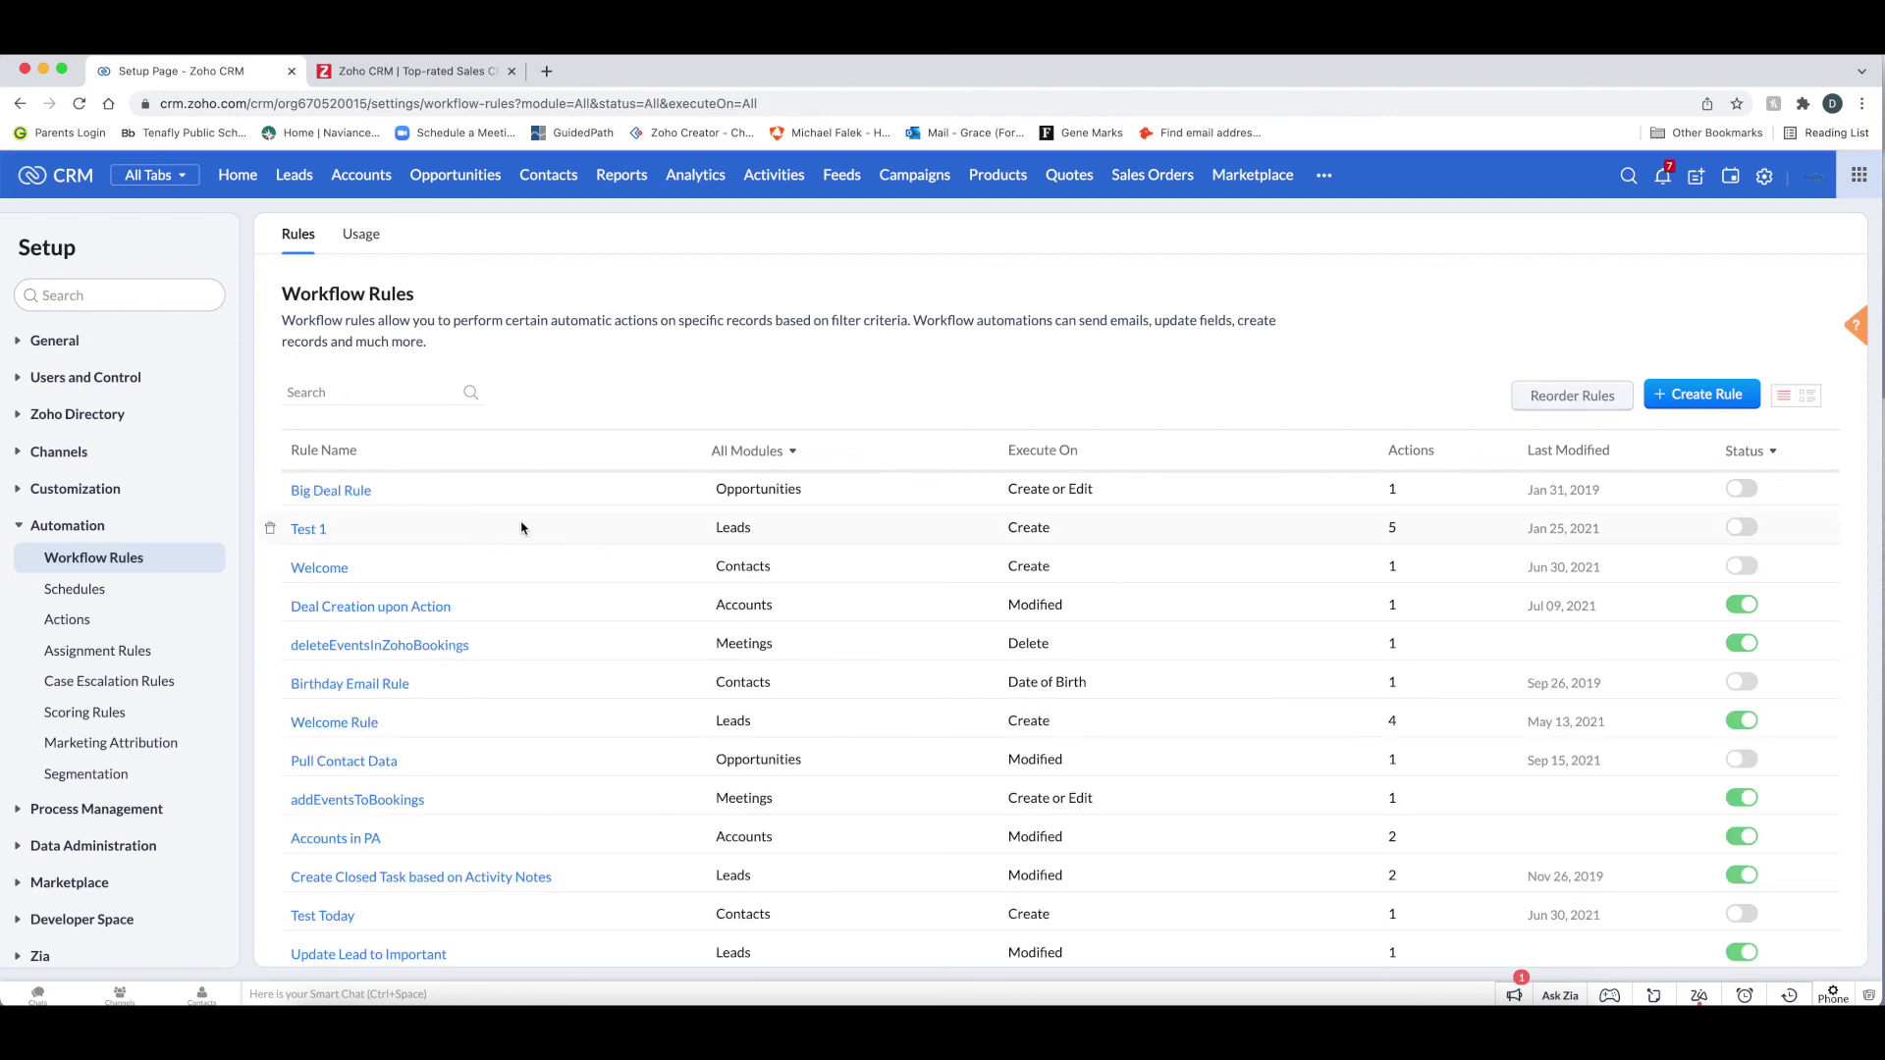
{"action": "scroll", "coordinate": [559, 516], "scroll_direction": "down", "scroll_amount": 3}
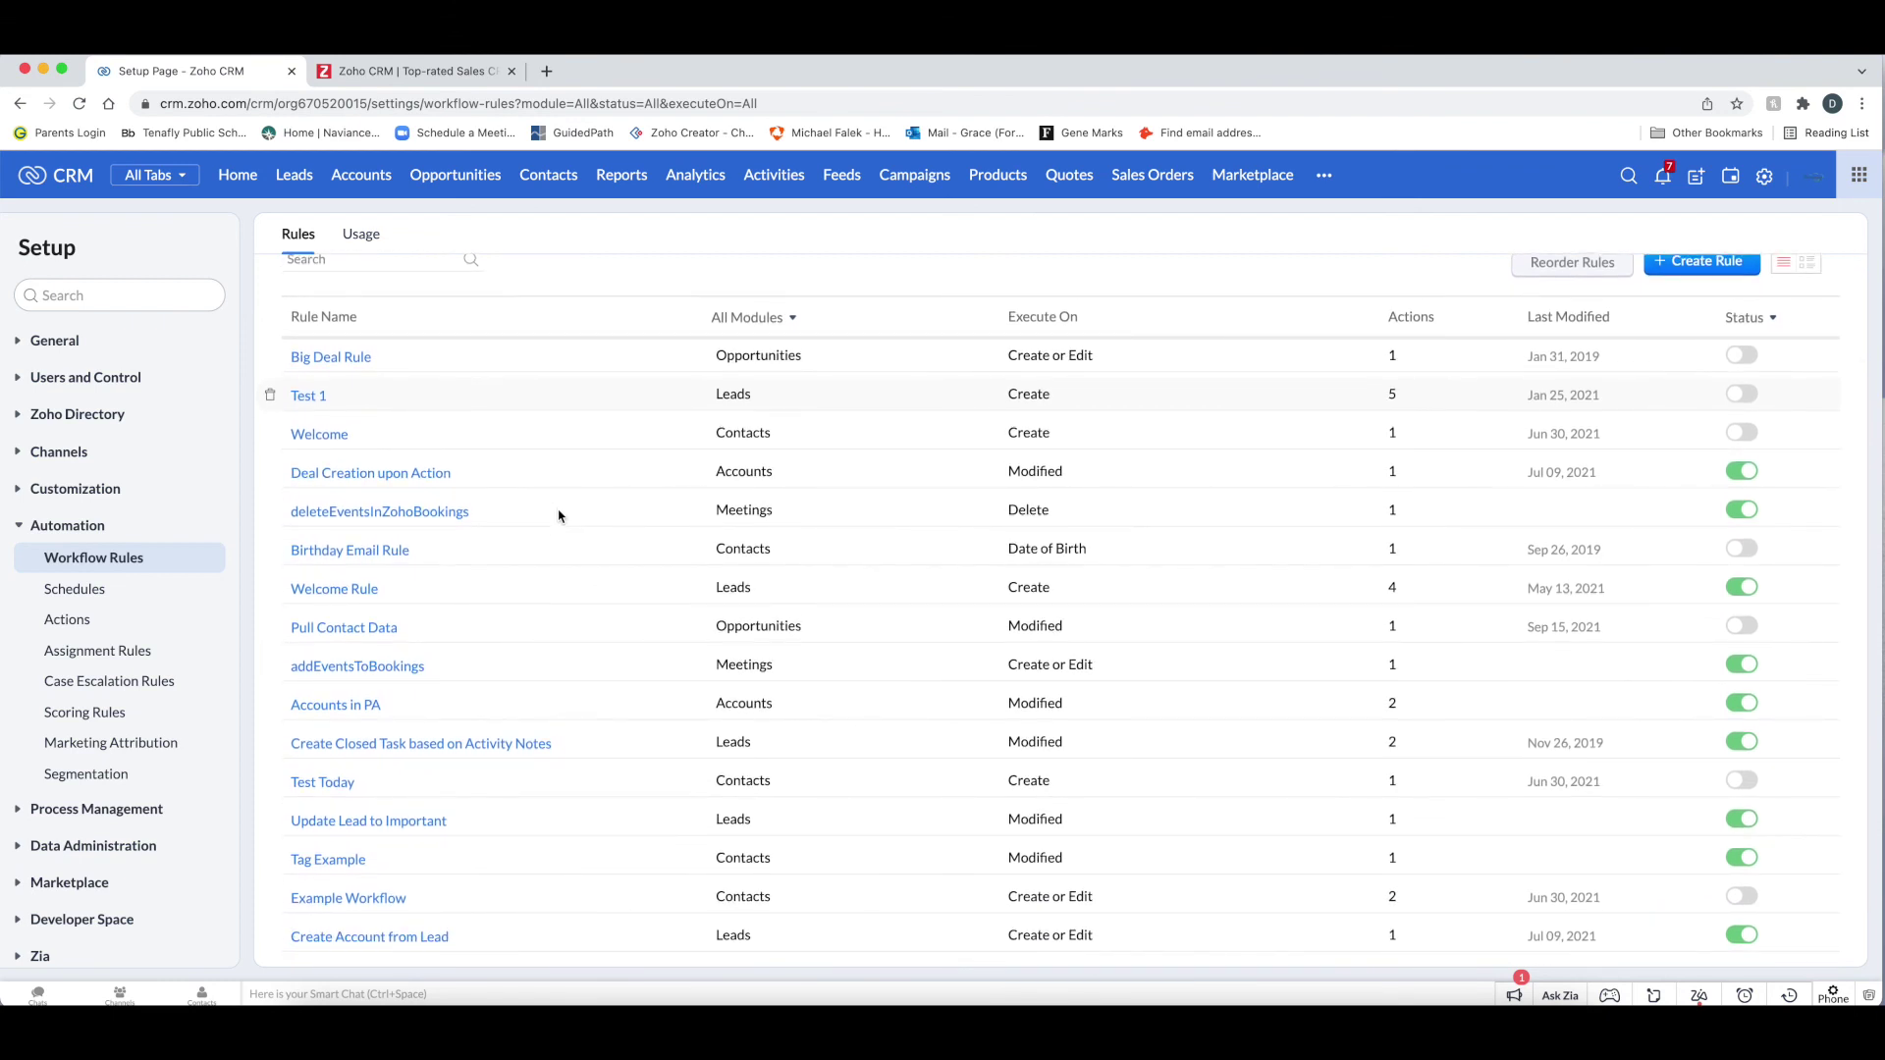
{"action": "scroll", "coordinate": [559, 515], "scroll_direction": "up", "scroll_amount": 3}
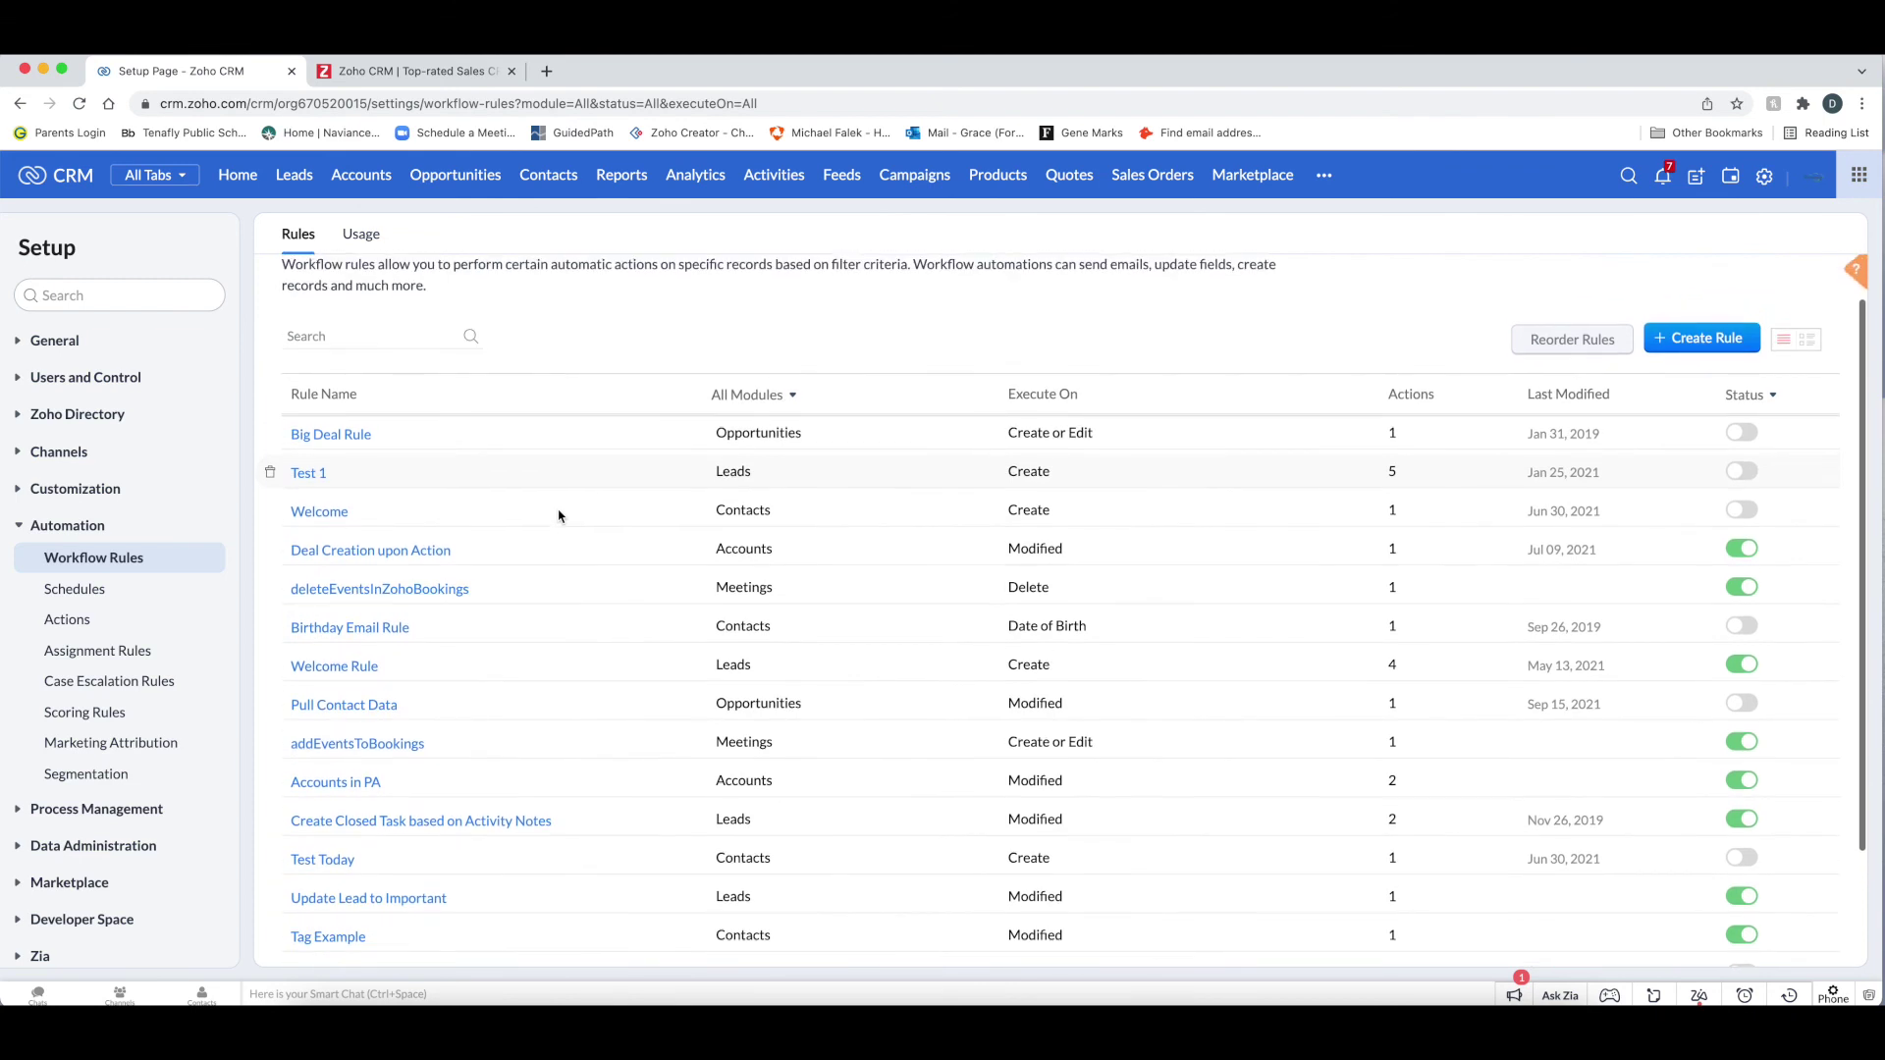